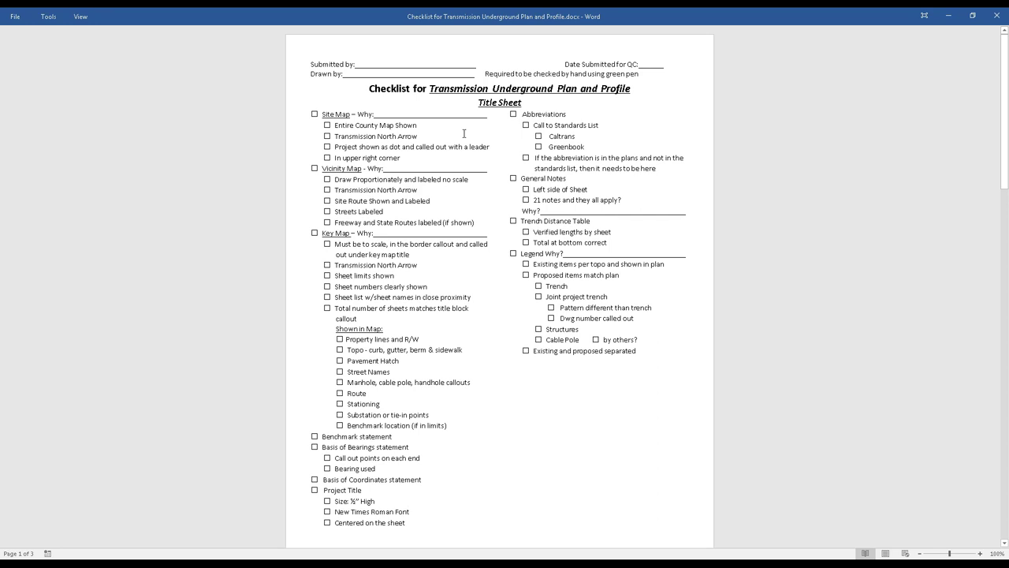
Step: Put away the transmission checklist document and its QA_QC folder window, and switch to Civil 3D
click(948, 16)
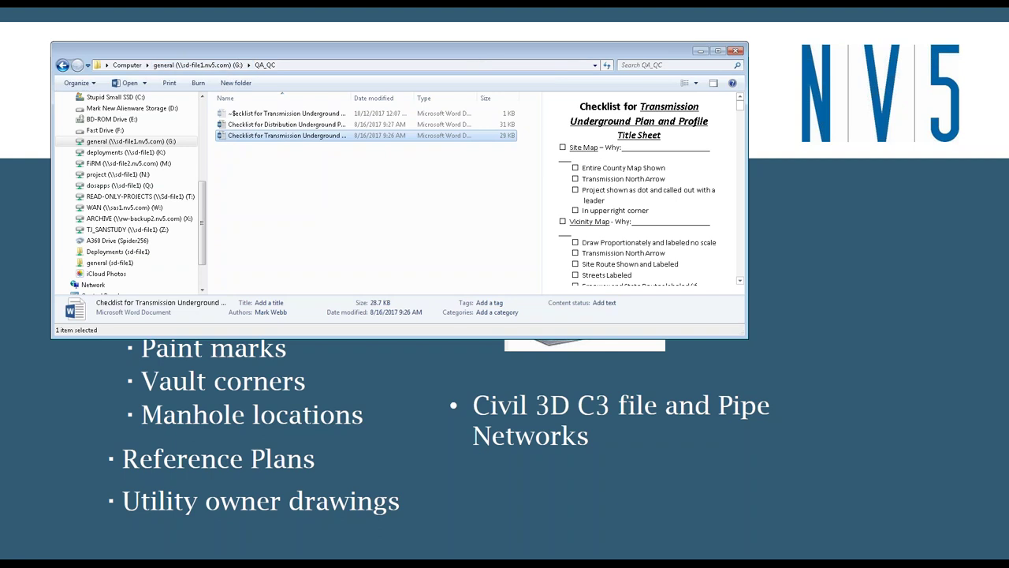
click(736, 52)
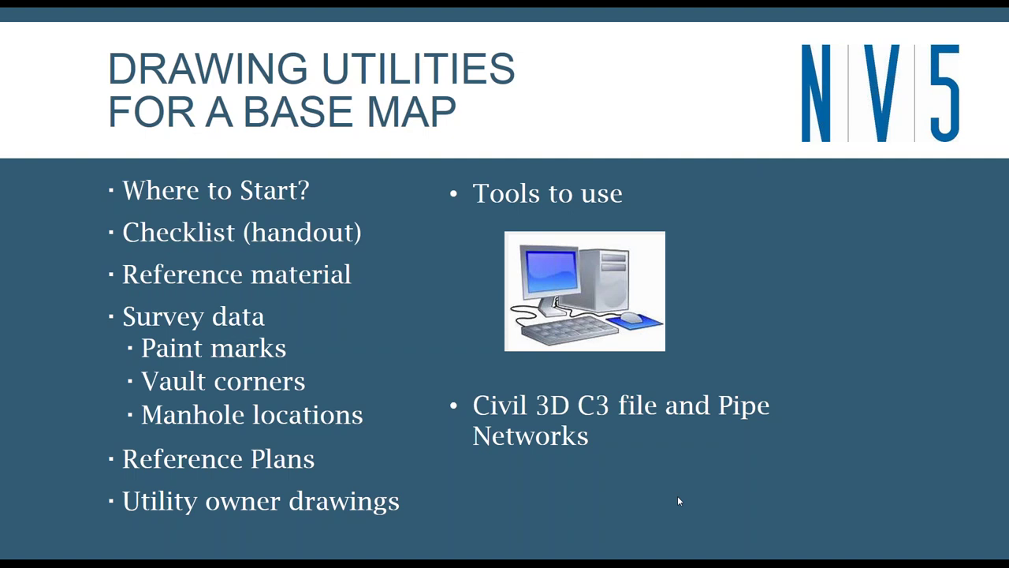
key(alt+Tab)
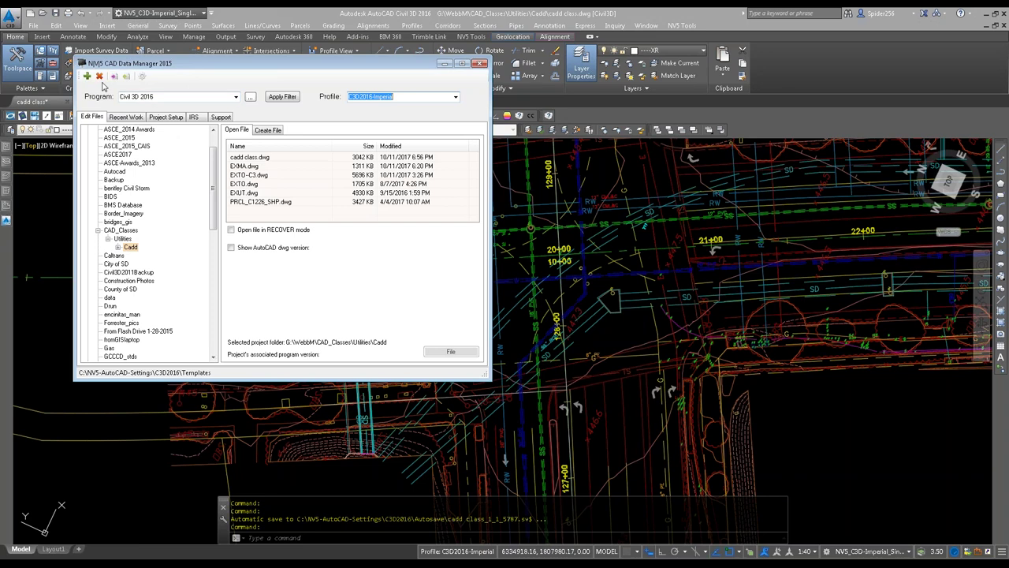
Step: In the project's folder control options, try pointing the UNC mapped drive to the CAD_Classes\Utilities folder
click(142, 77)
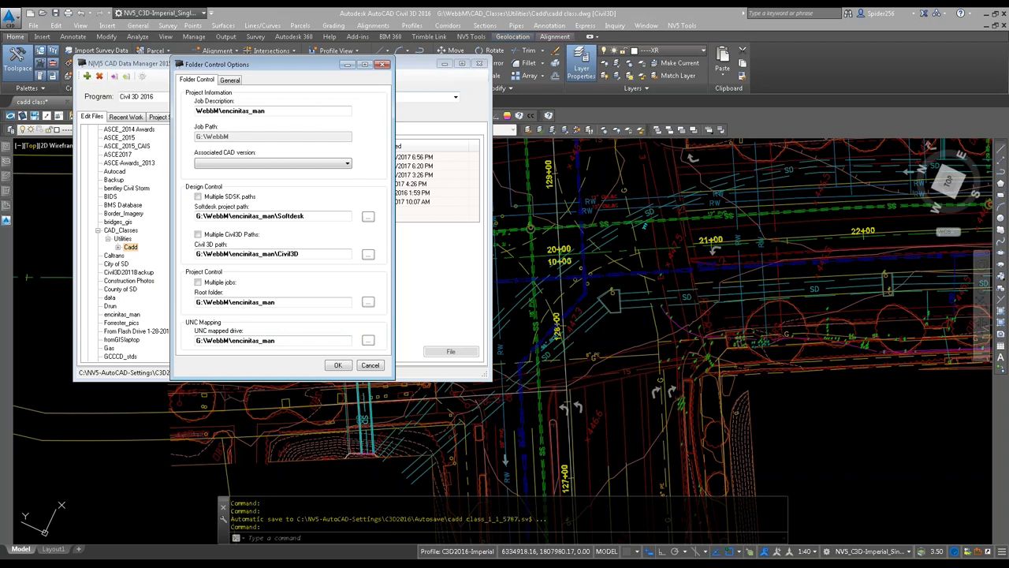
click(368, 341)
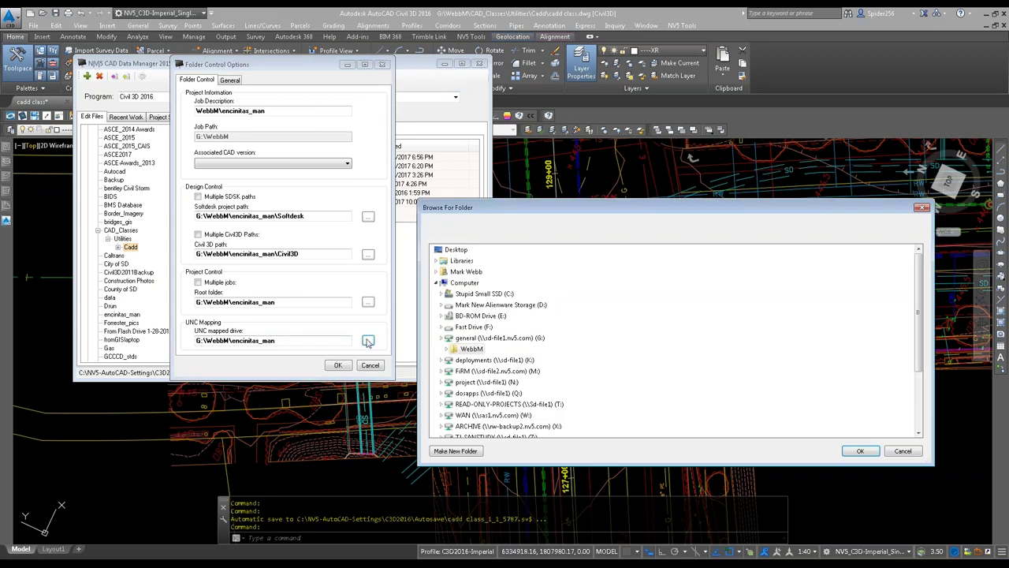
click(449, 349)
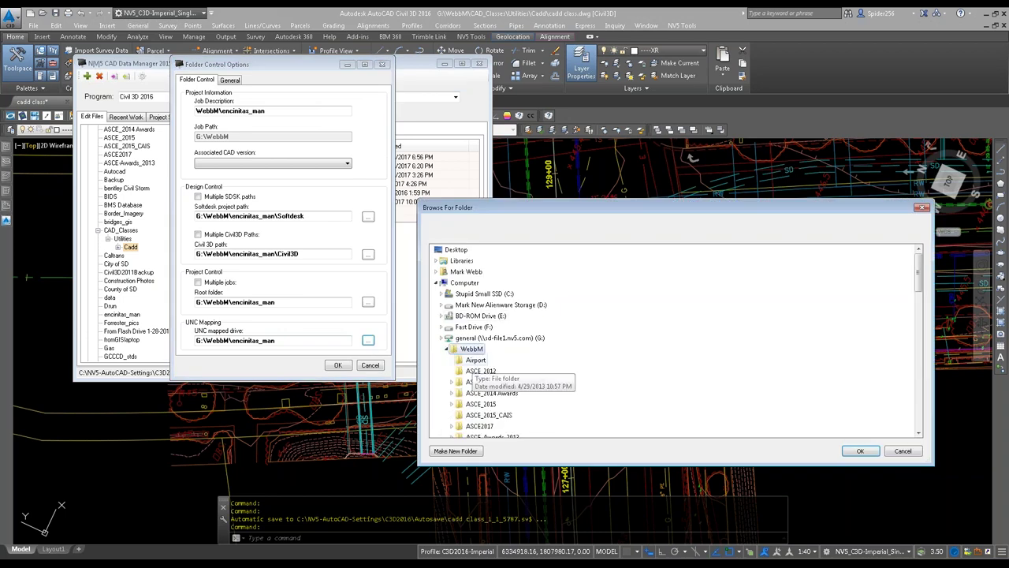
scroll(528, 313, down, 5)
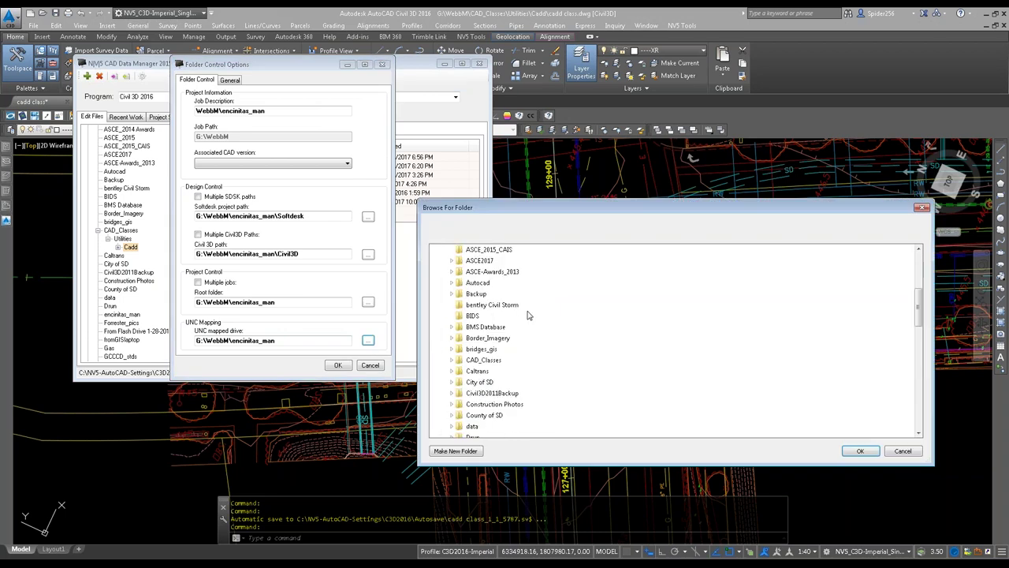
double_click(483, 360)
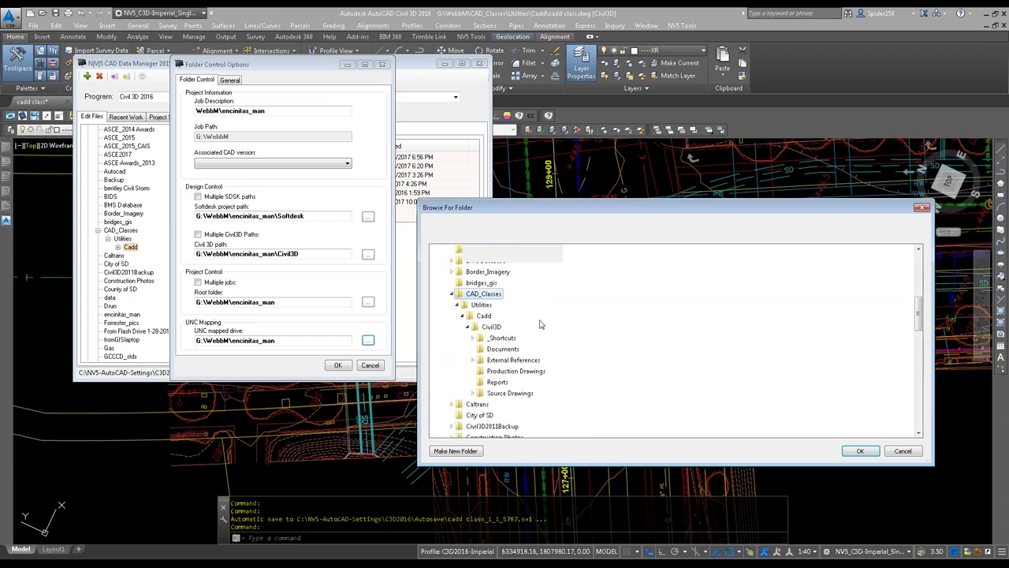
click(480, 306)
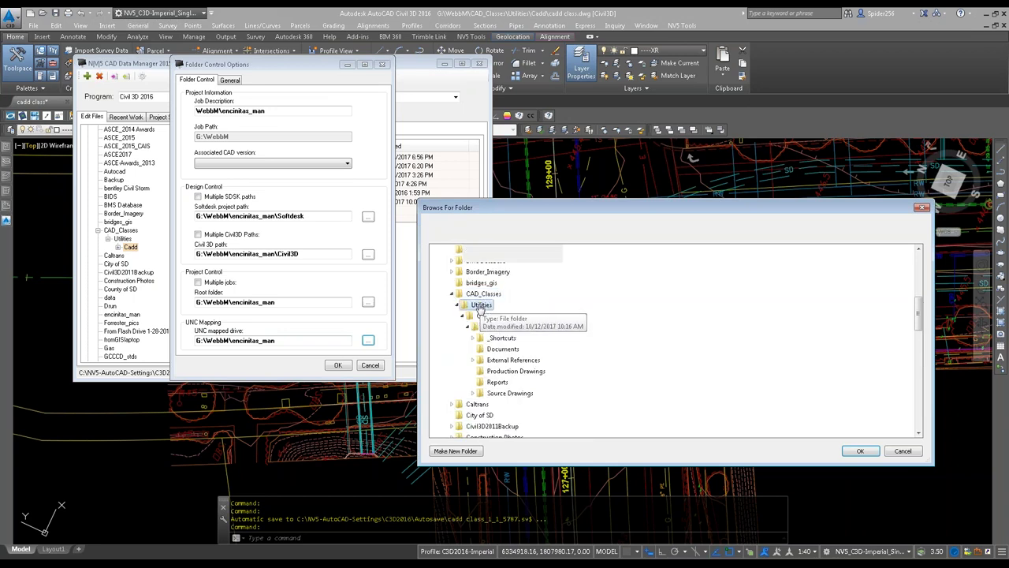
click(861, 452)
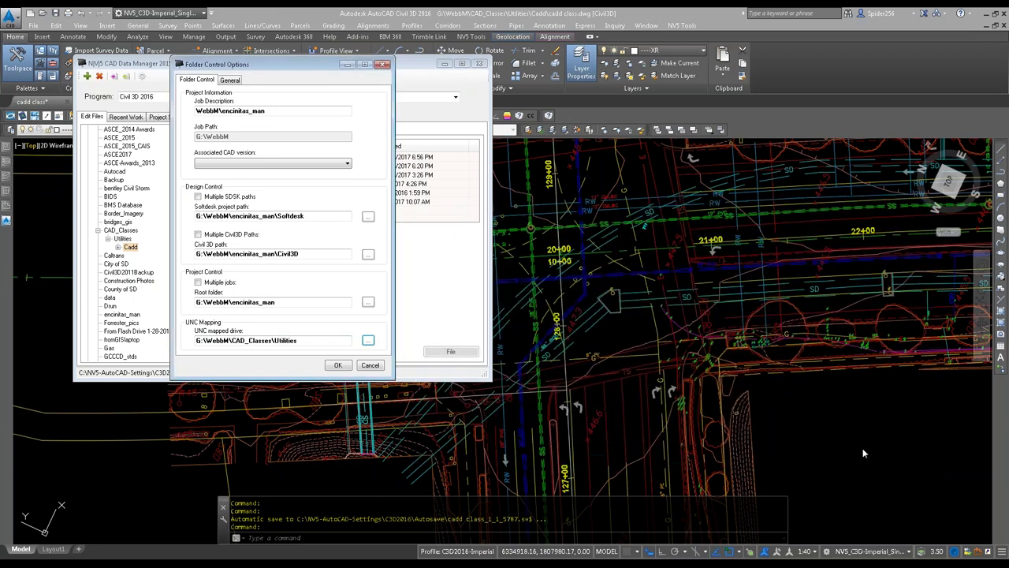
Step: Try pointing the project's root folder to the parent folder on the G: drive, and dismiss the folder control options
click(276, 302)
click(367, 302)
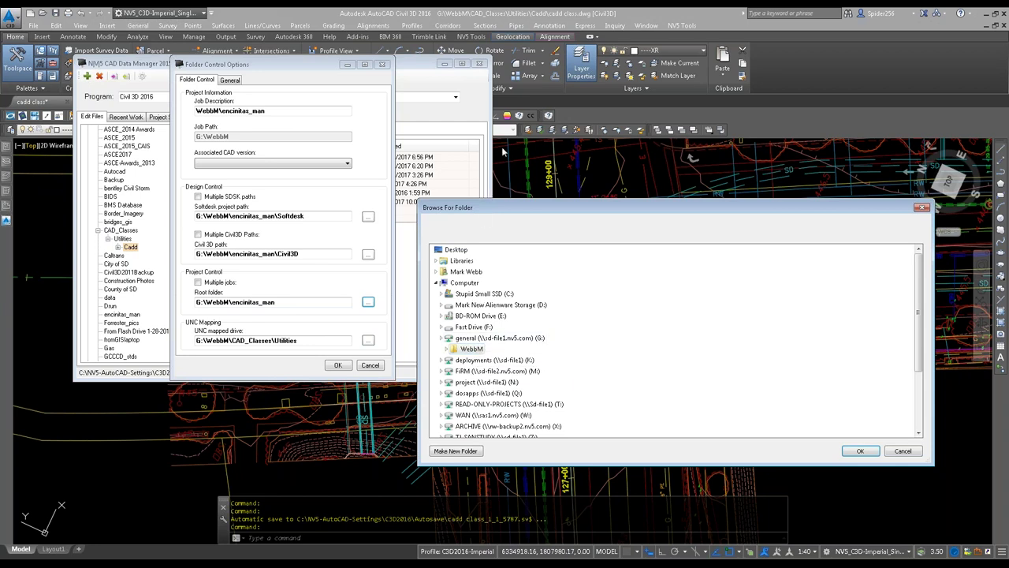
click(867, 446)
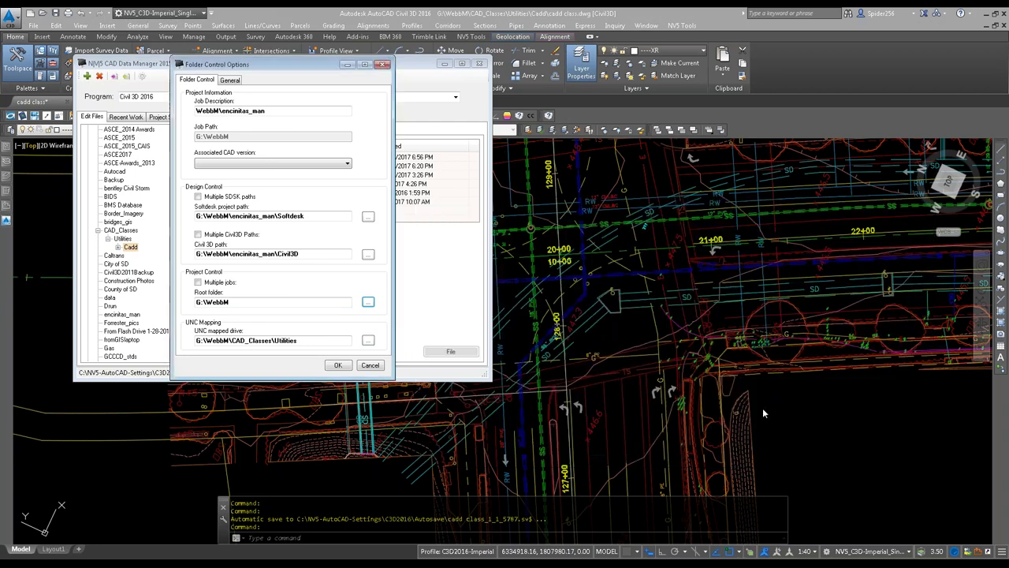
click(382, 65)
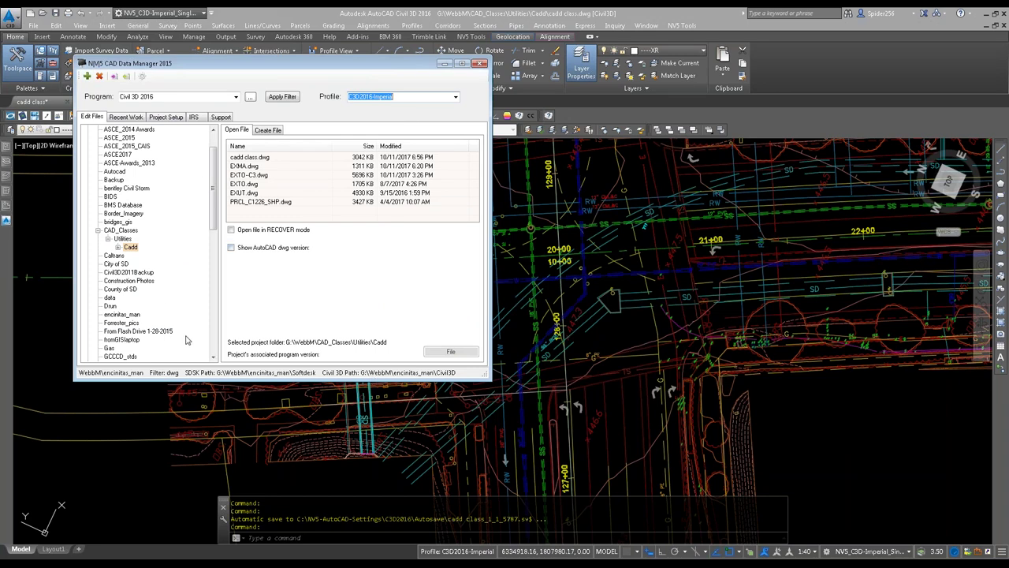
key(Down)
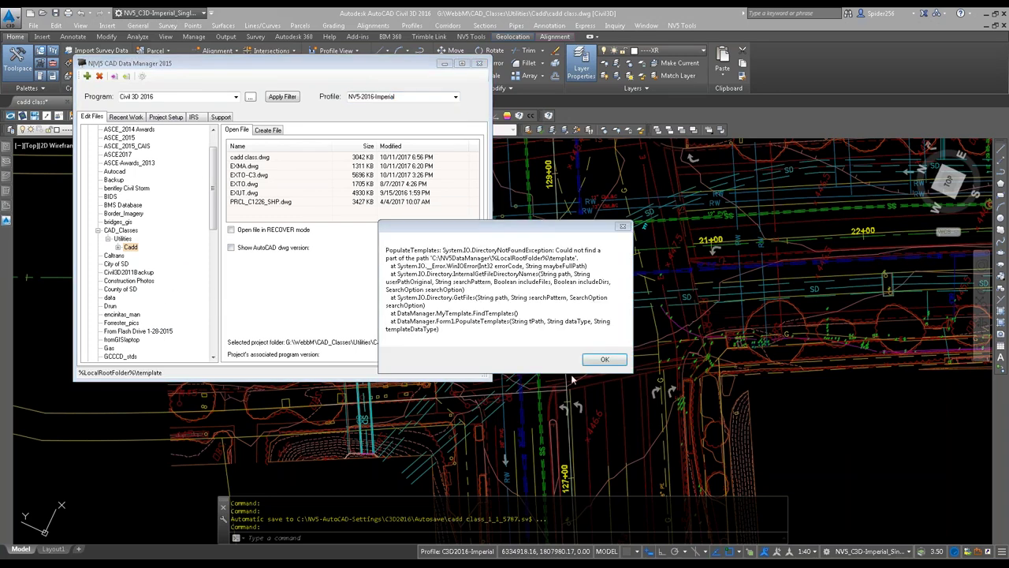
click(593, 360)
click(566, 323)
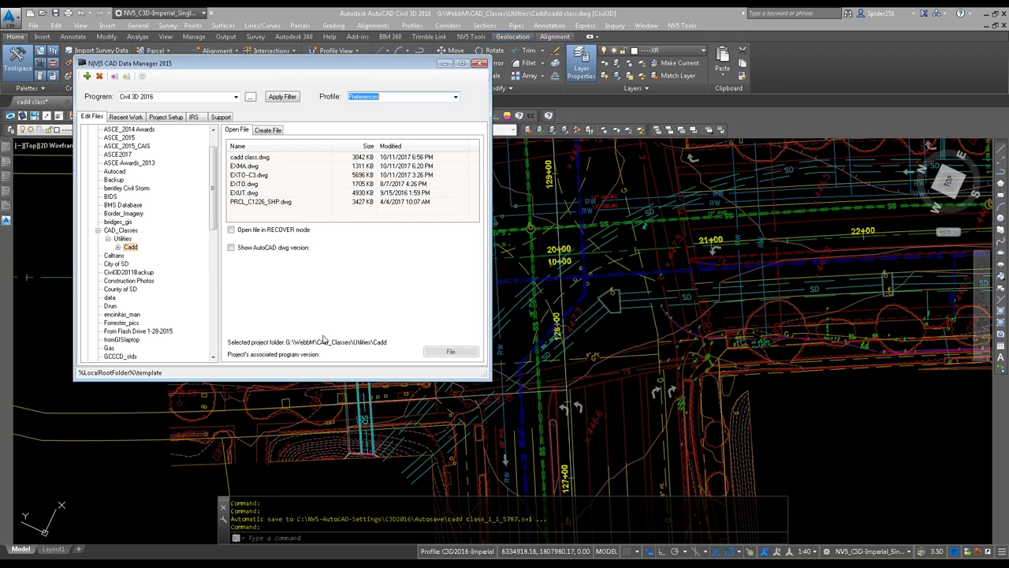
Step: Keep Civil 3D 2016 as the program and set the profile to C3D2016-Imperial
scroll(217, 324, down, 9)
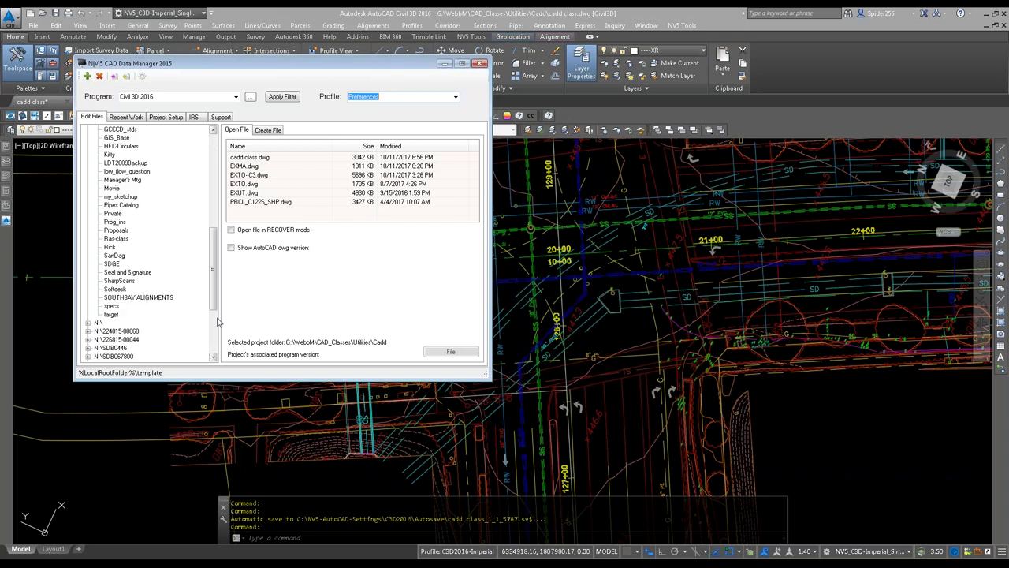
drag(215, 281, 213, 323)
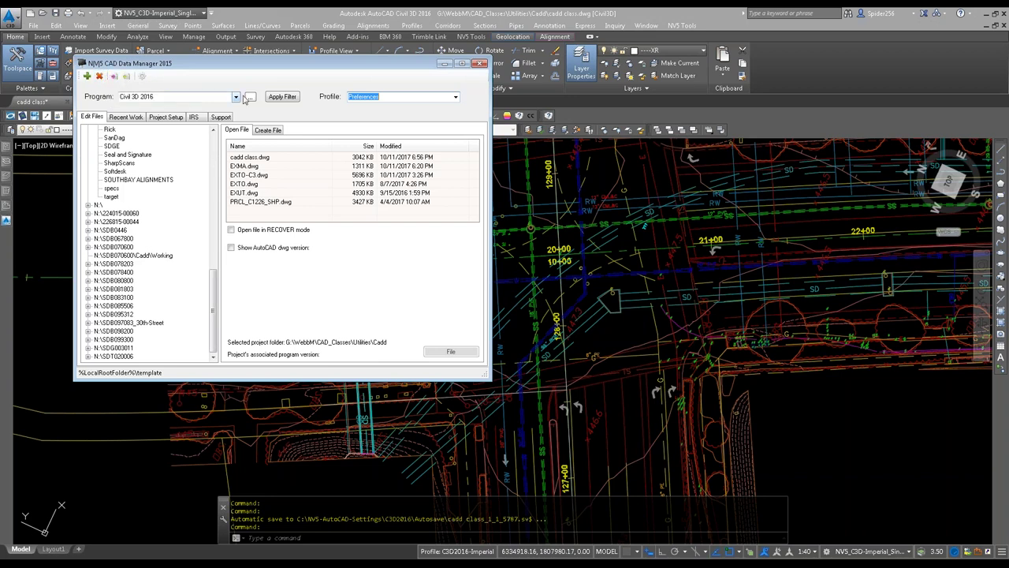
click(236, 98)
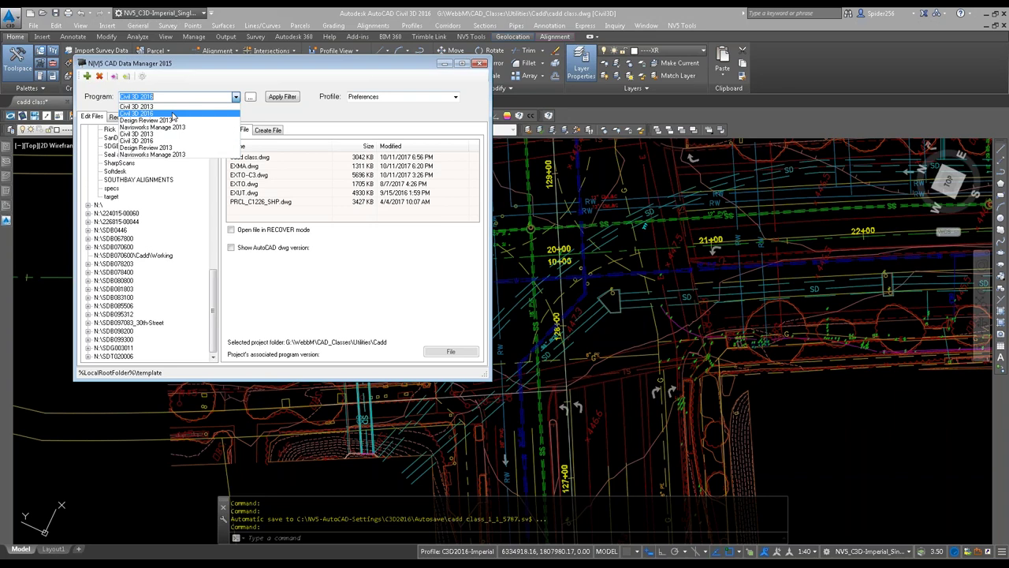
click(199, 98)
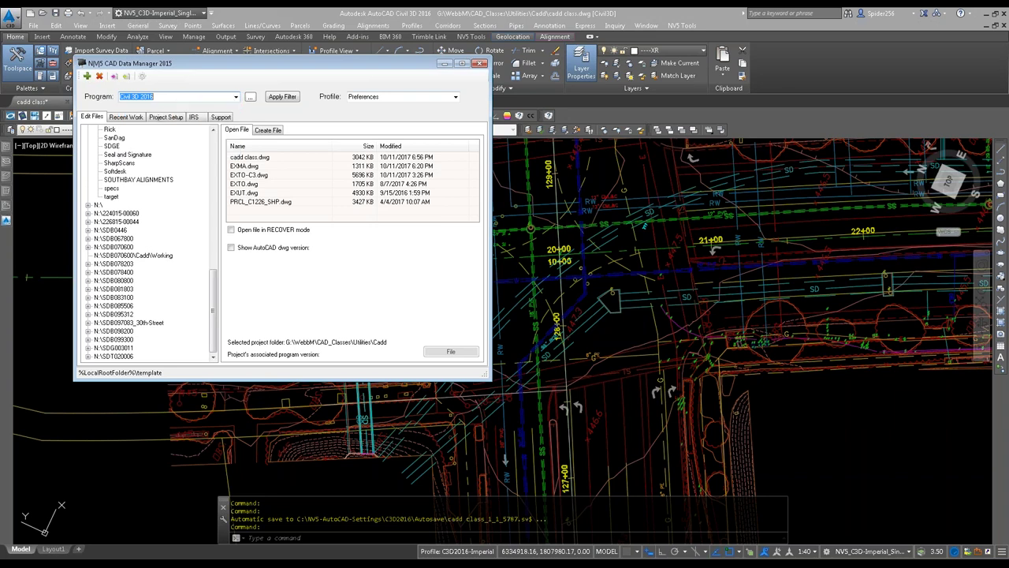
click(456, 97)
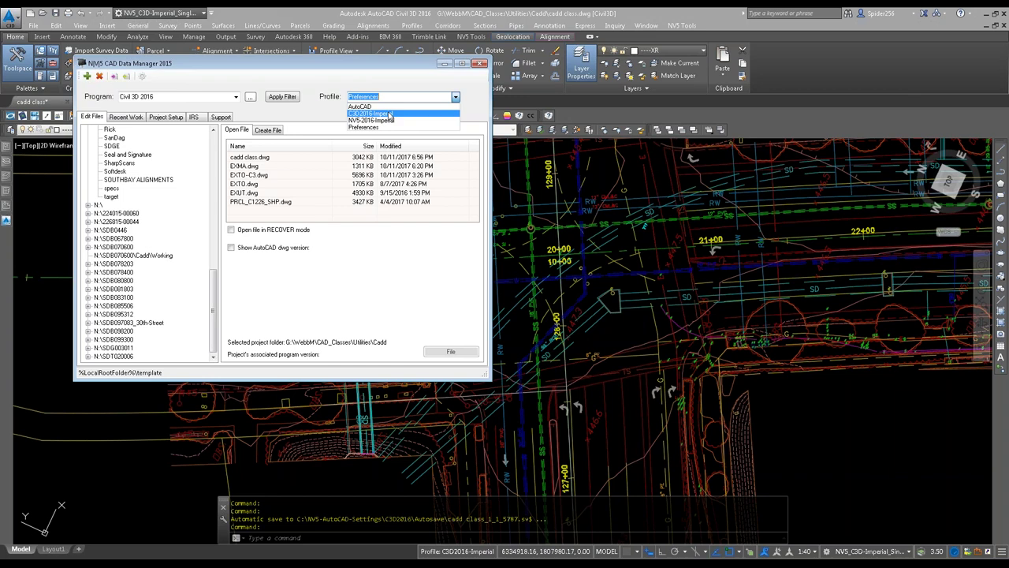
click(389, 114)
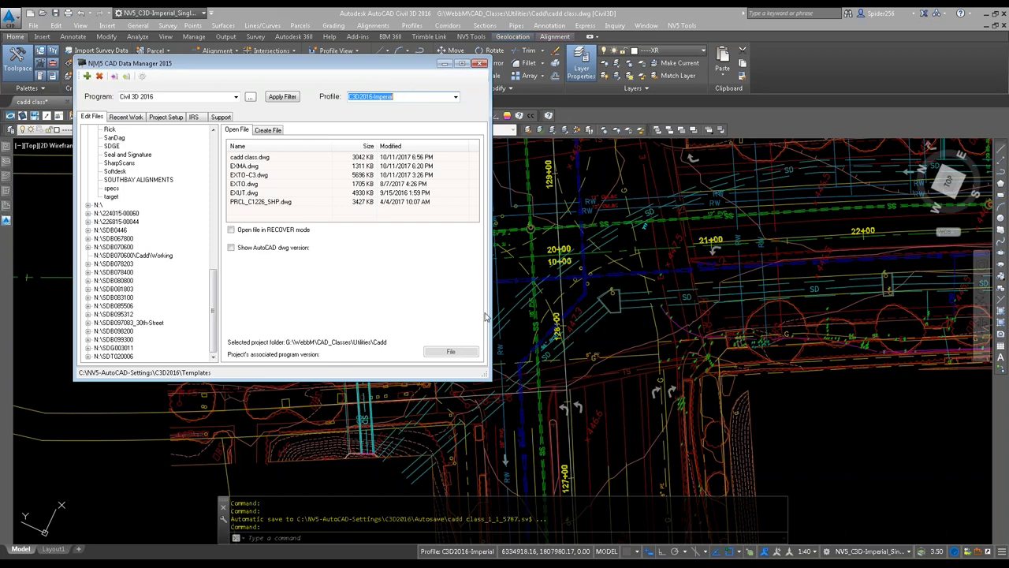
Step: Review the available drawing templates, the new-file fields and the project folder list, and close the CAD Data Manager
click(278, 134)
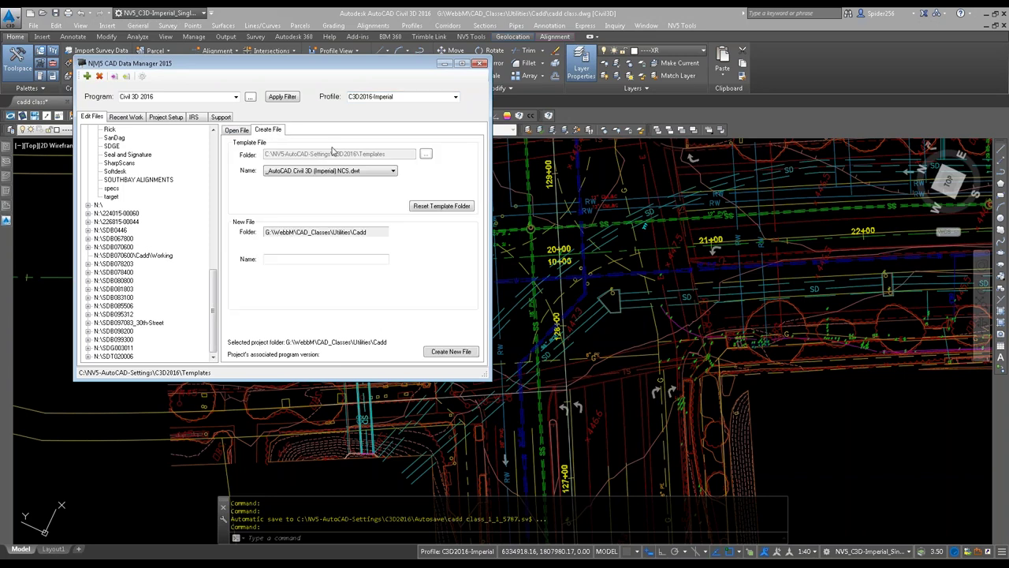
click(377, 172)
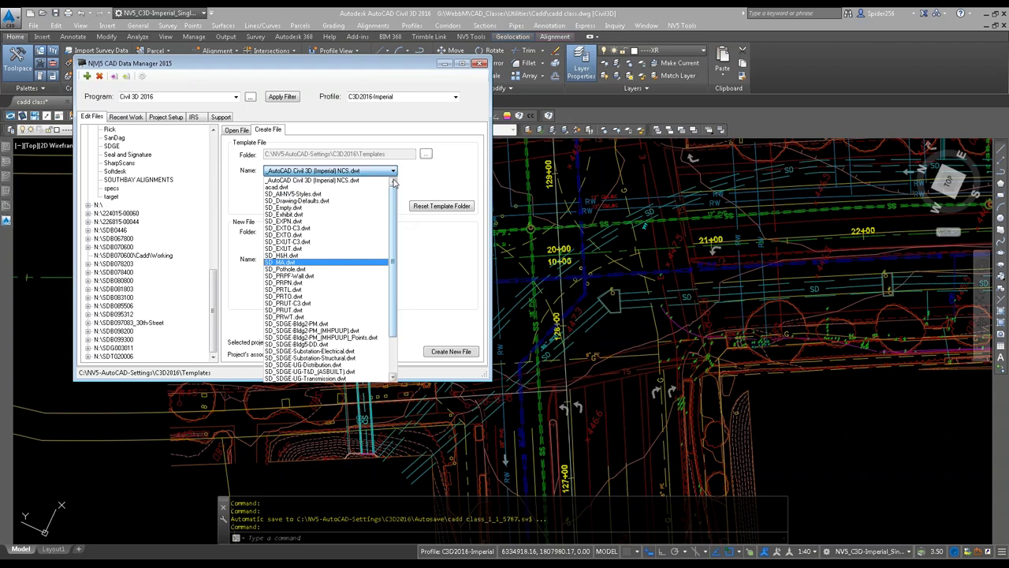
click(461, 186)
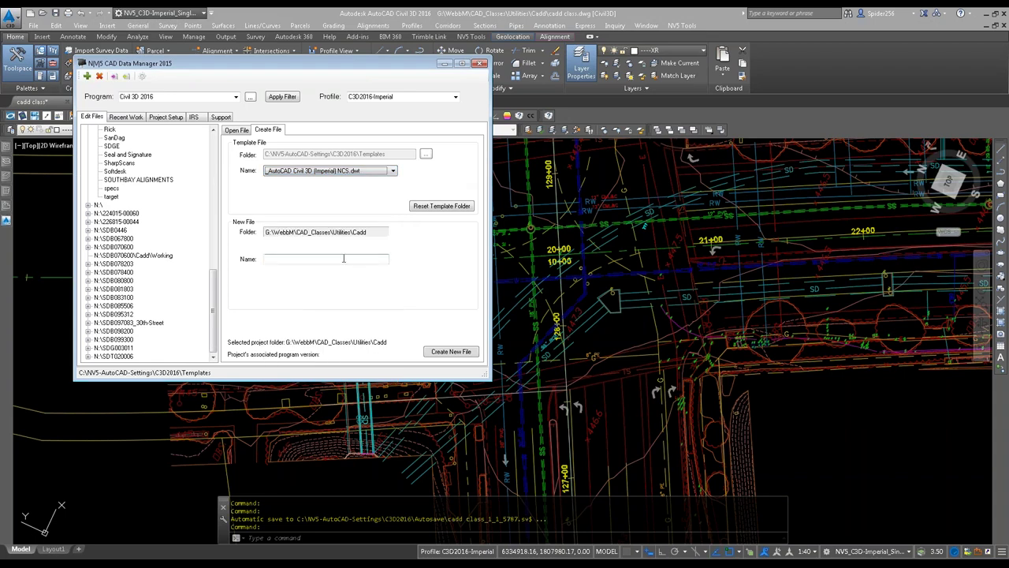
click(311, 259)
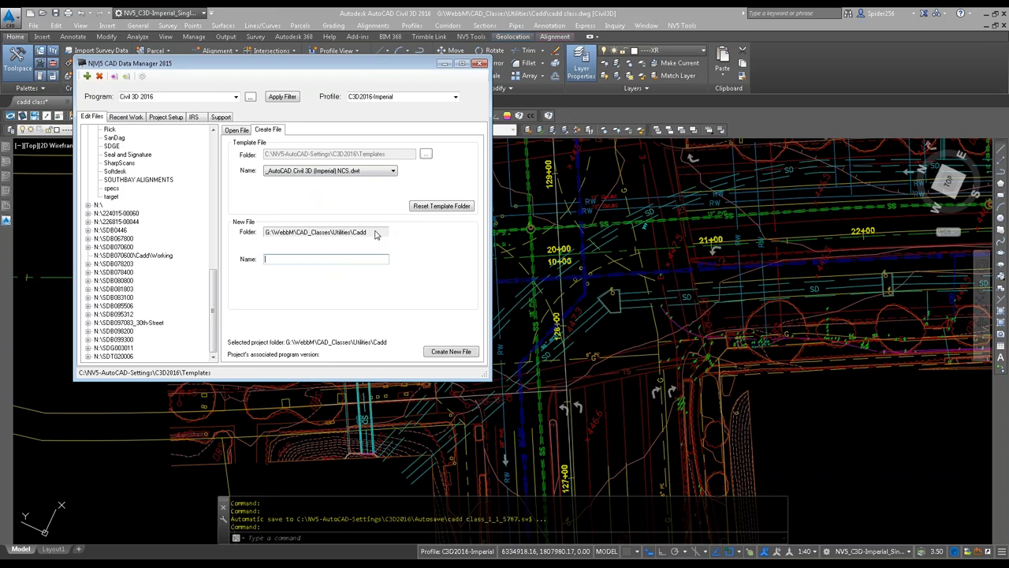
click(213, 150)
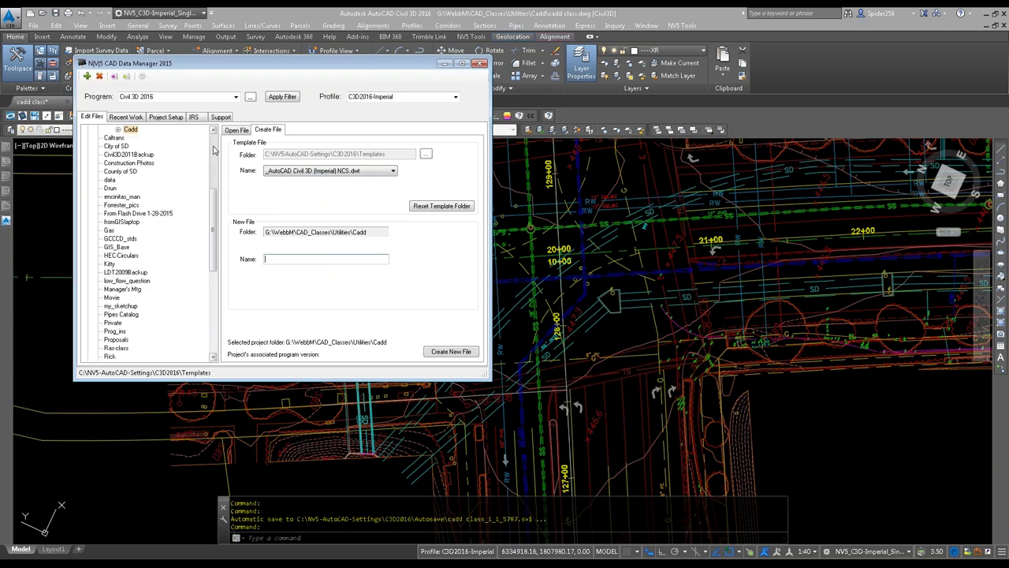
click(213, 150)
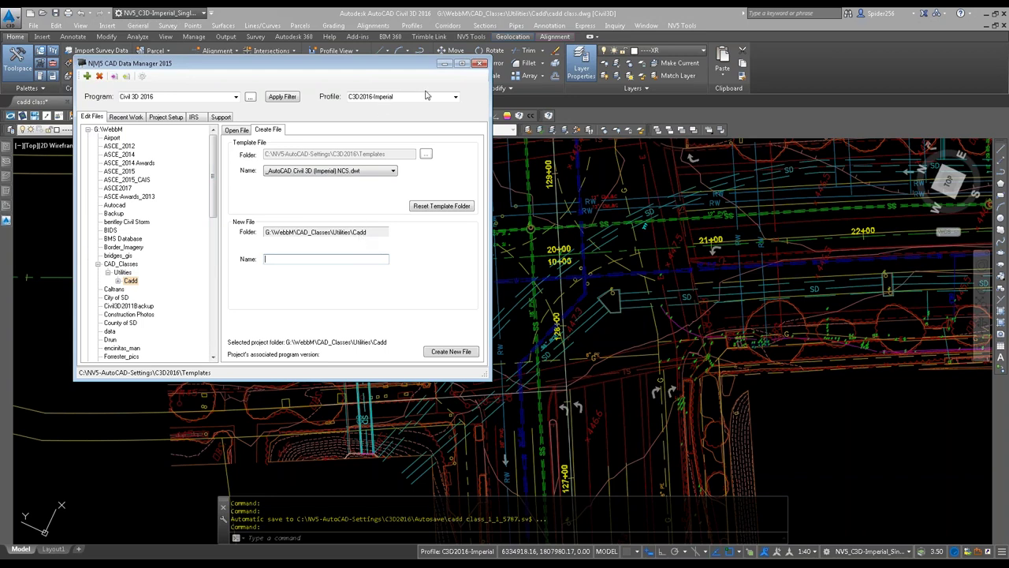
click(478, 64)
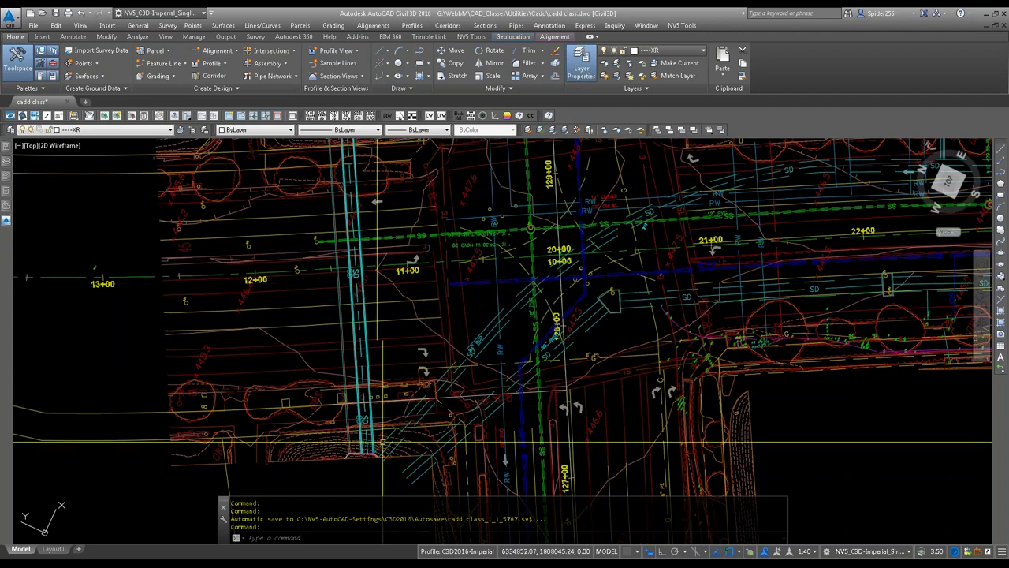
Step: Open the EXSD pipe network for editing with the Network Layout Tools
mouse_move(373, 446)
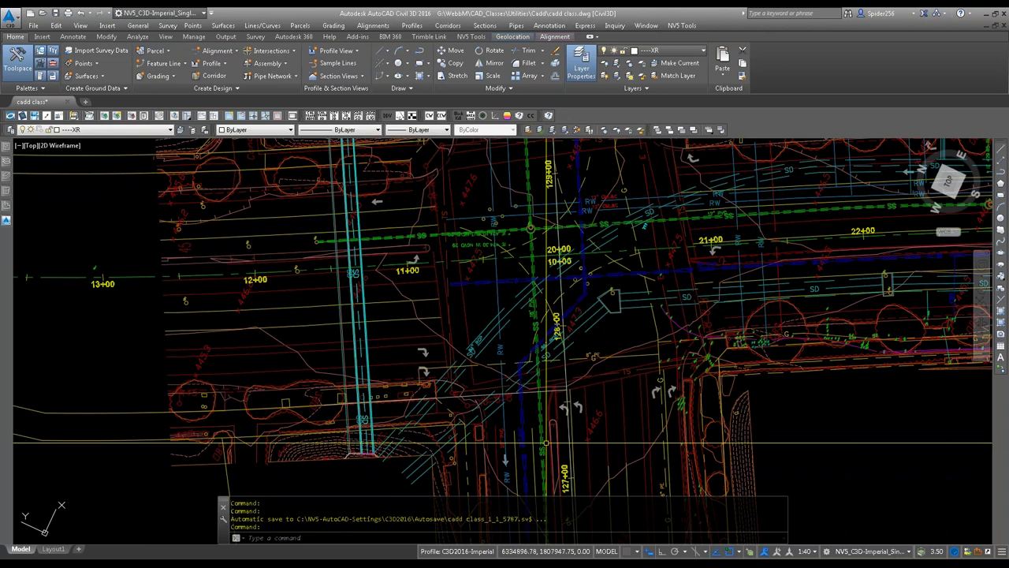
mouse_move(549, 444)
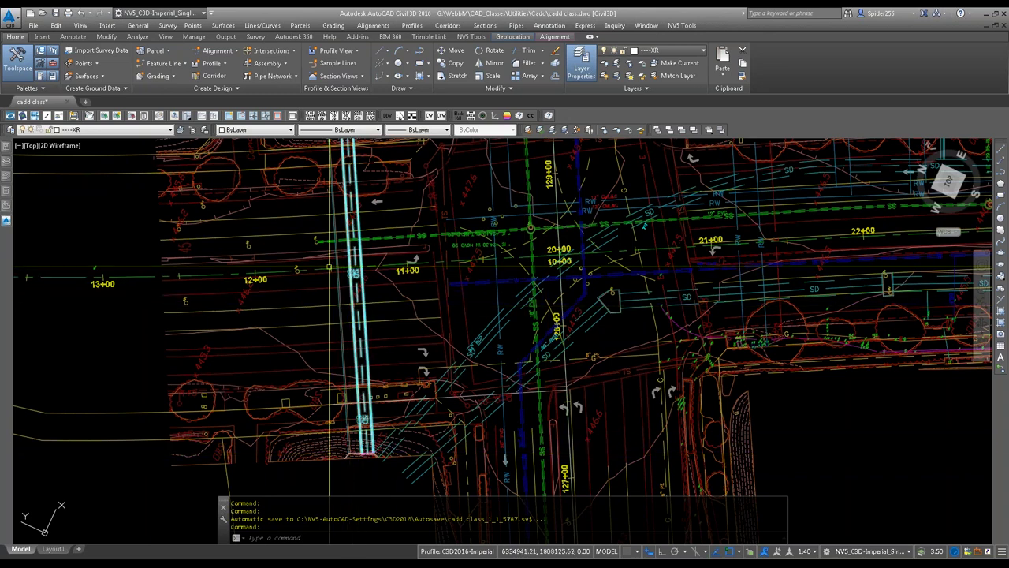
click(283, 76)
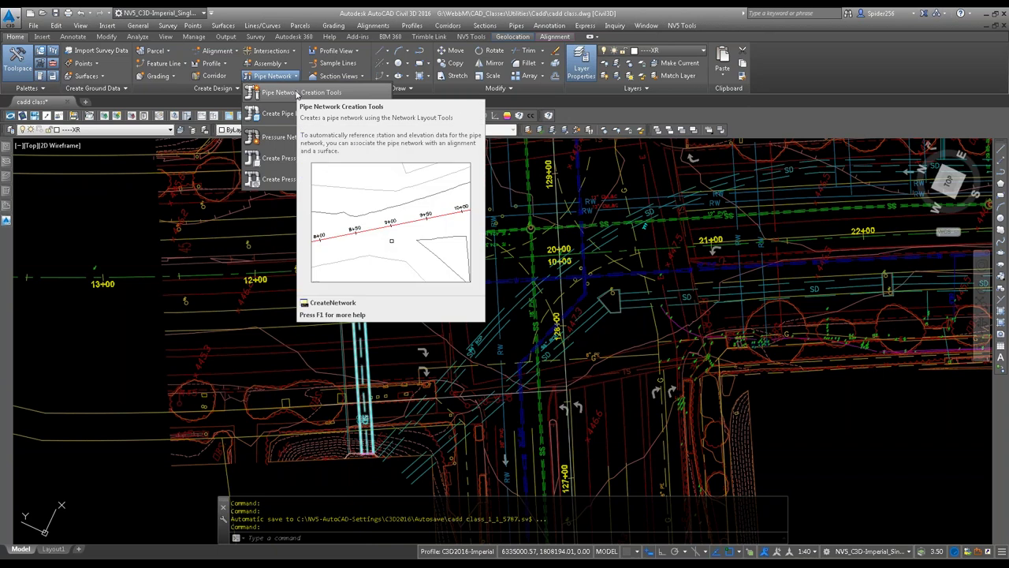
click(119, 40)
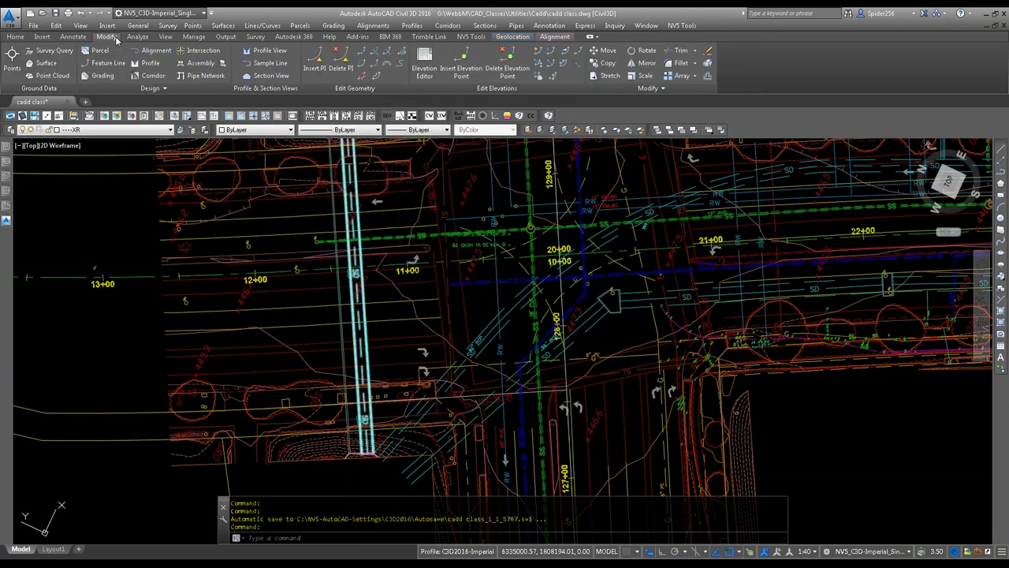
click(201, 74)
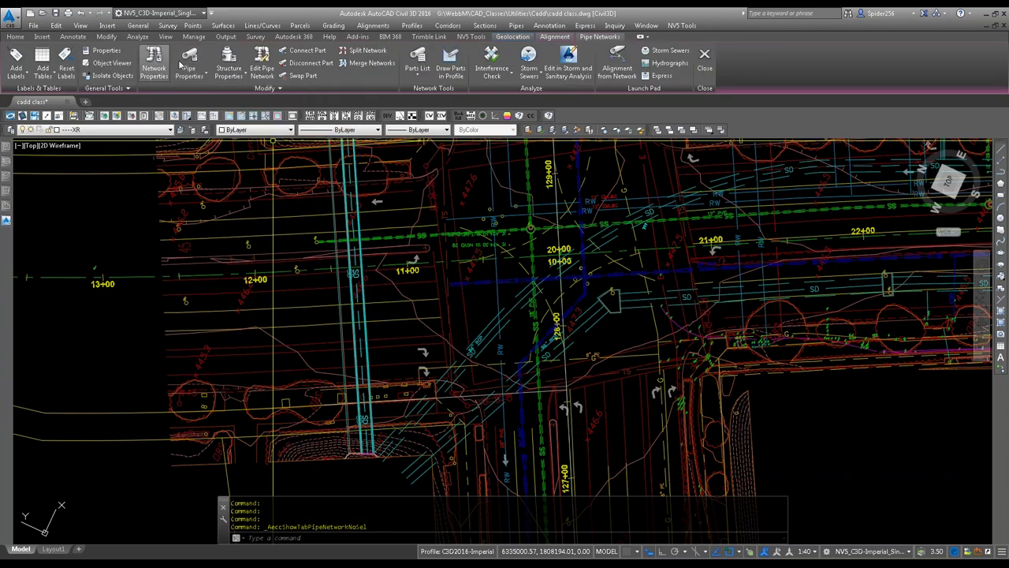
click(264, 71)
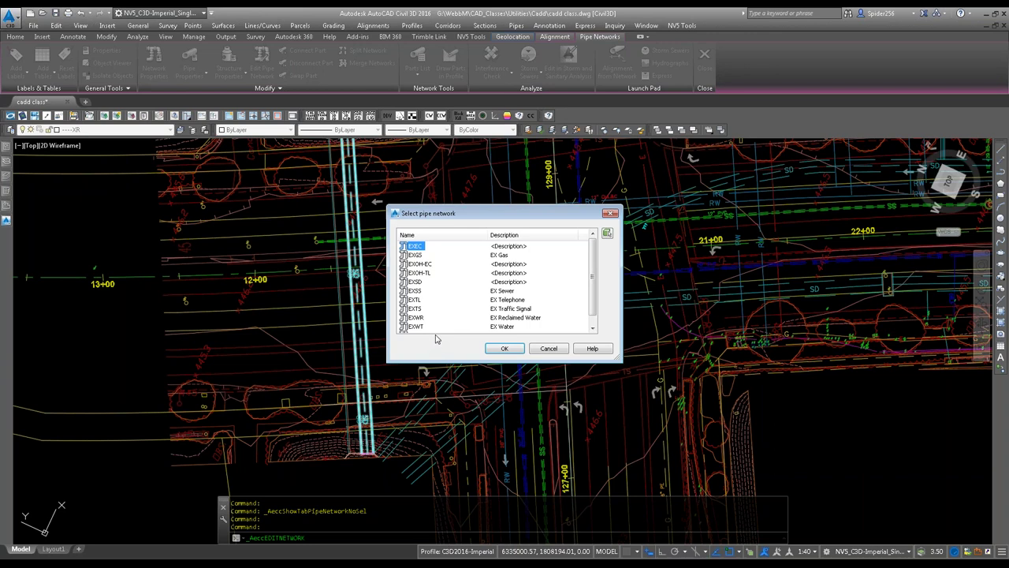
click(416, 281)
click(503, 349)
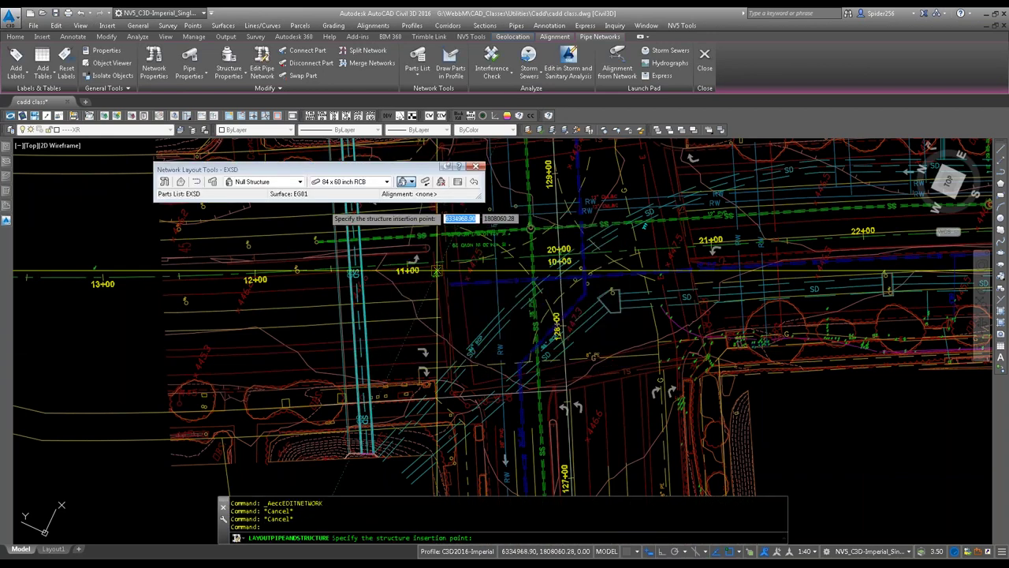
Step: Review the pipe sizes and structure types in the EXSD parts list, keeping the 84 x 60 inch RCB pipe
click(387, 183)
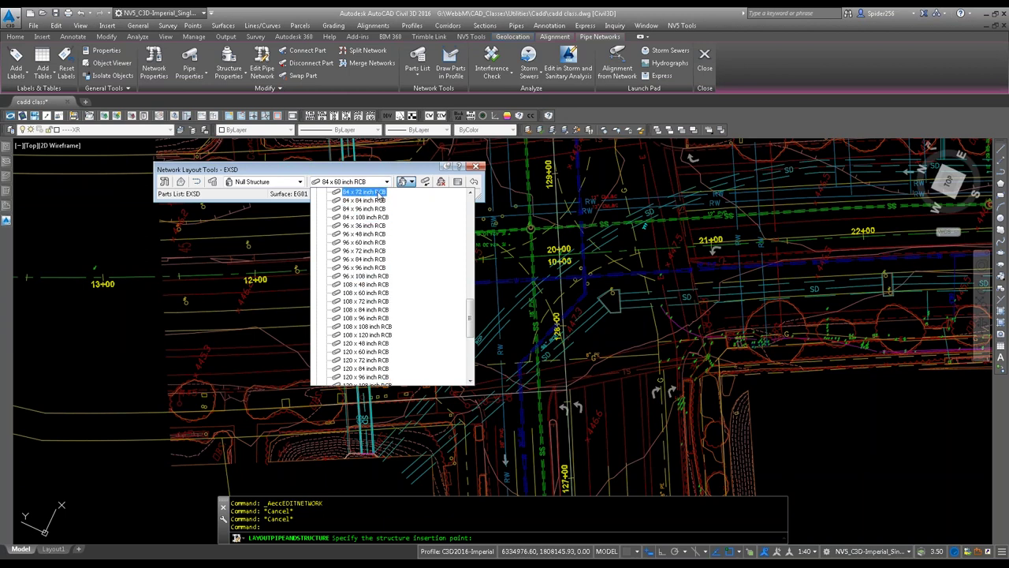
scroll(378, 284, up, 7)
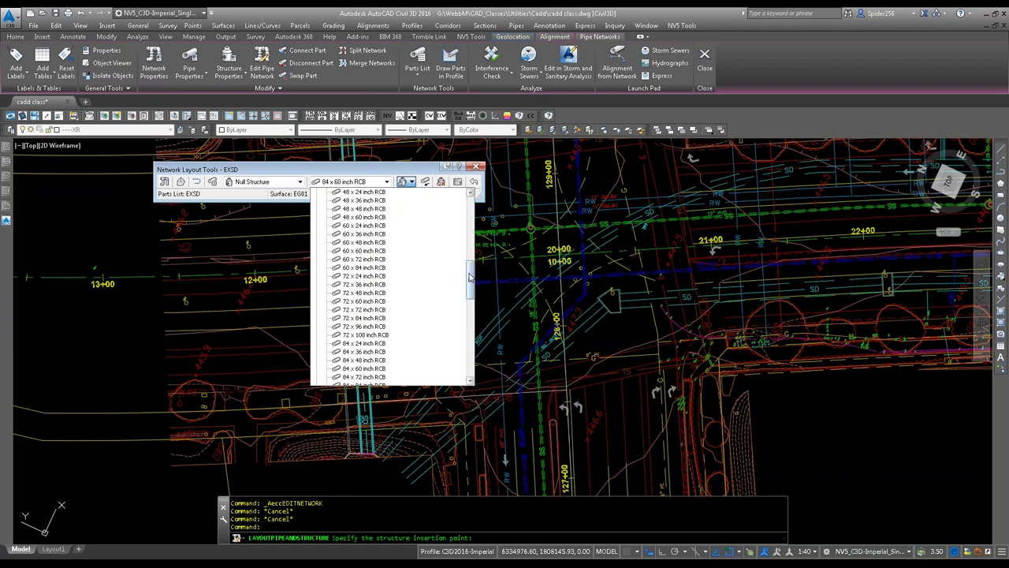
click(364, 368)
click(300, 182)
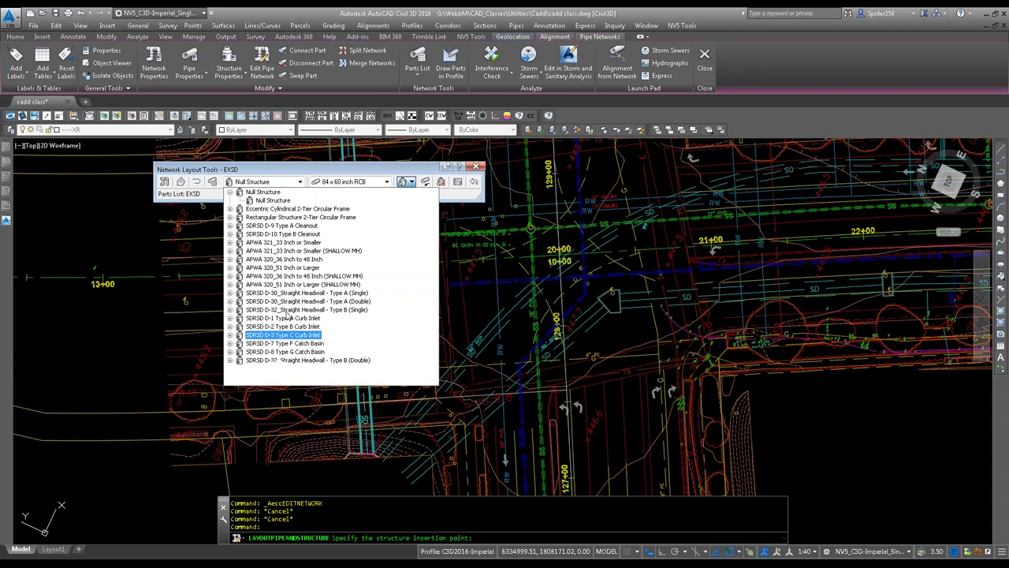
Step: Confirm EXSD as the parts list and EG01 as the surface, and close the Network Layout Tools
click(212, 182)
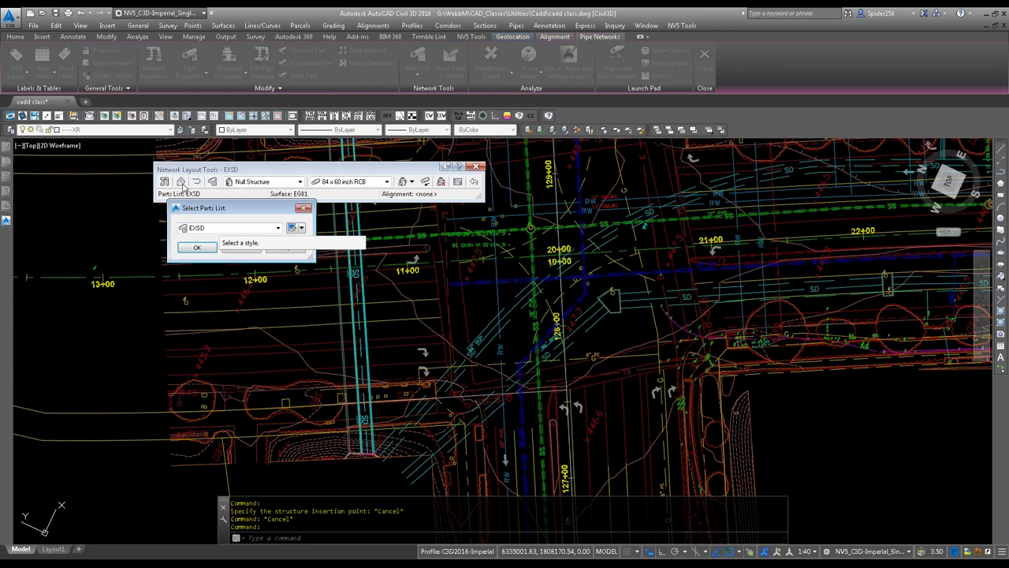
click(180, 183)
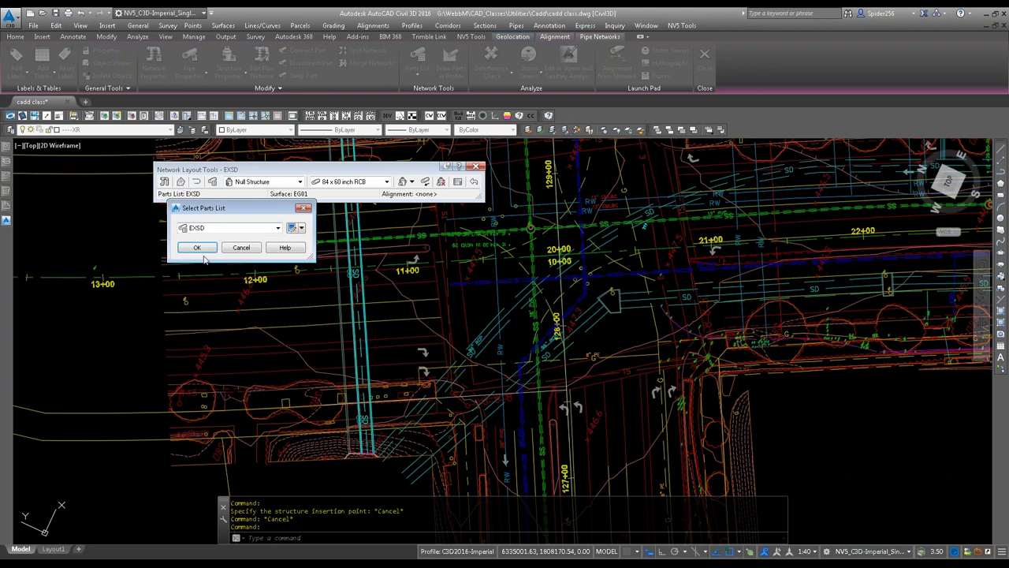
click(208, 244)
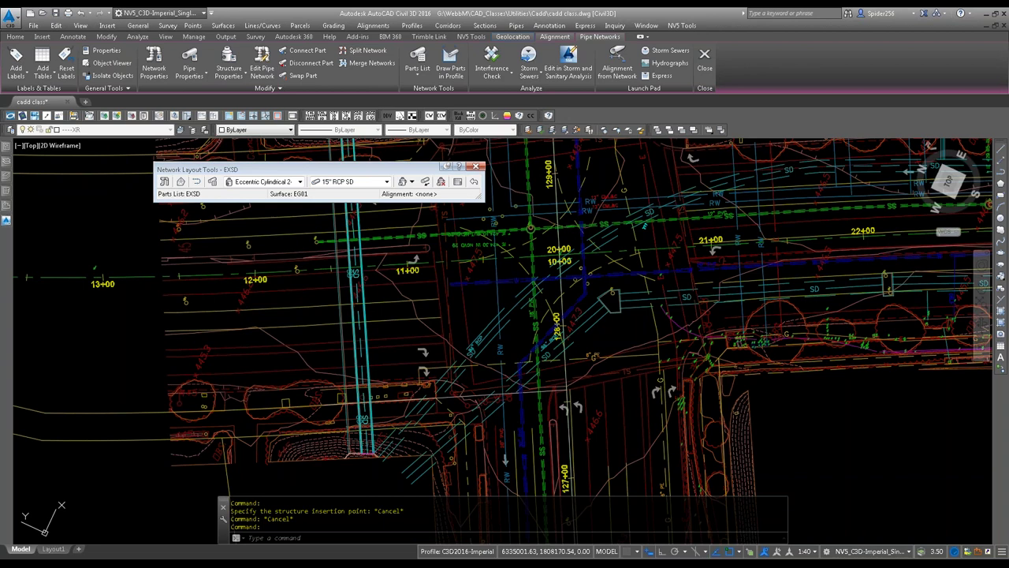
click(183, 185)
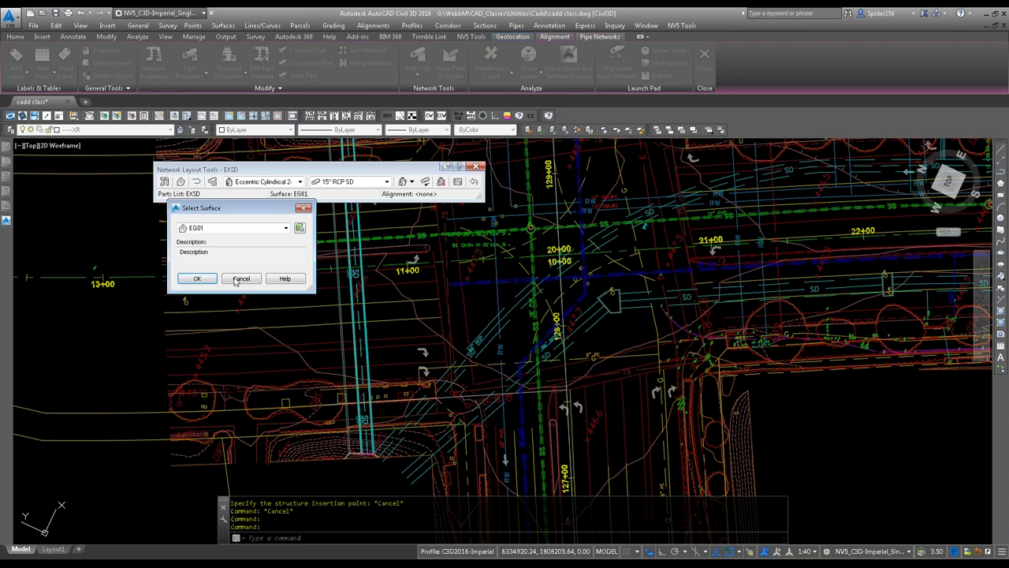
click(197, 279)
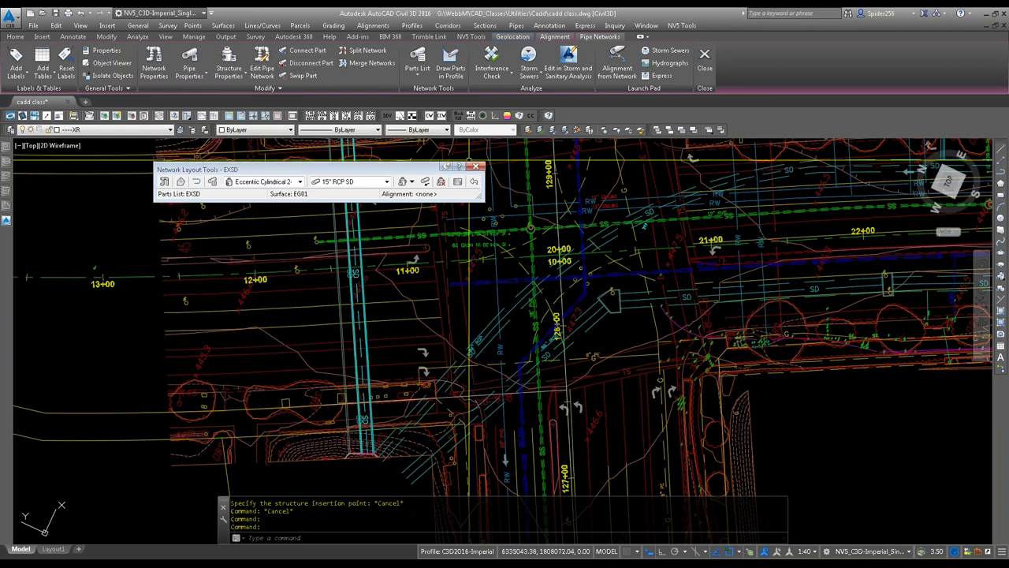
click(476, 166)
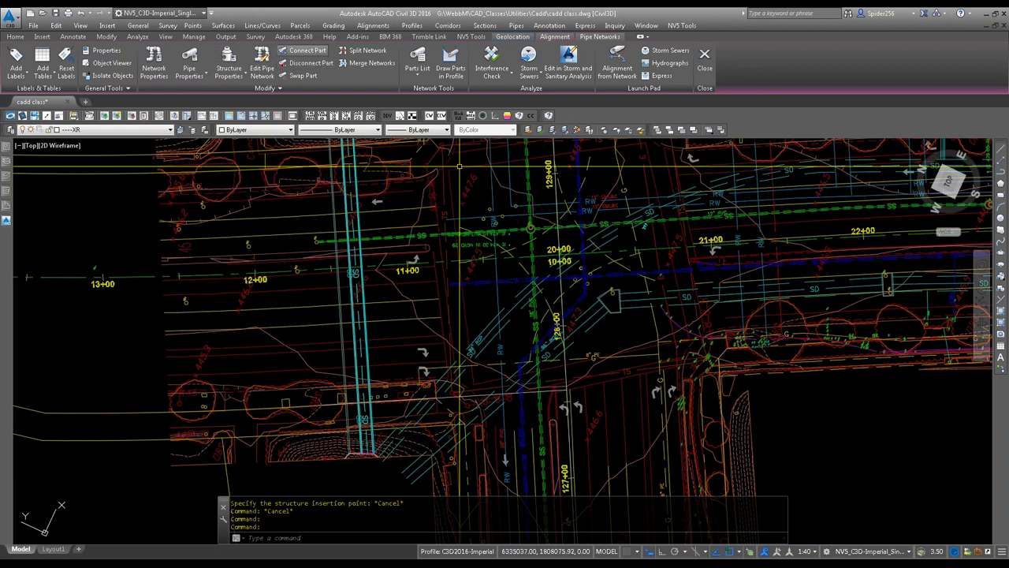
Step: Open the EXSS sewer pipe network for editing with the Network Layout Tools
click(262, 71)
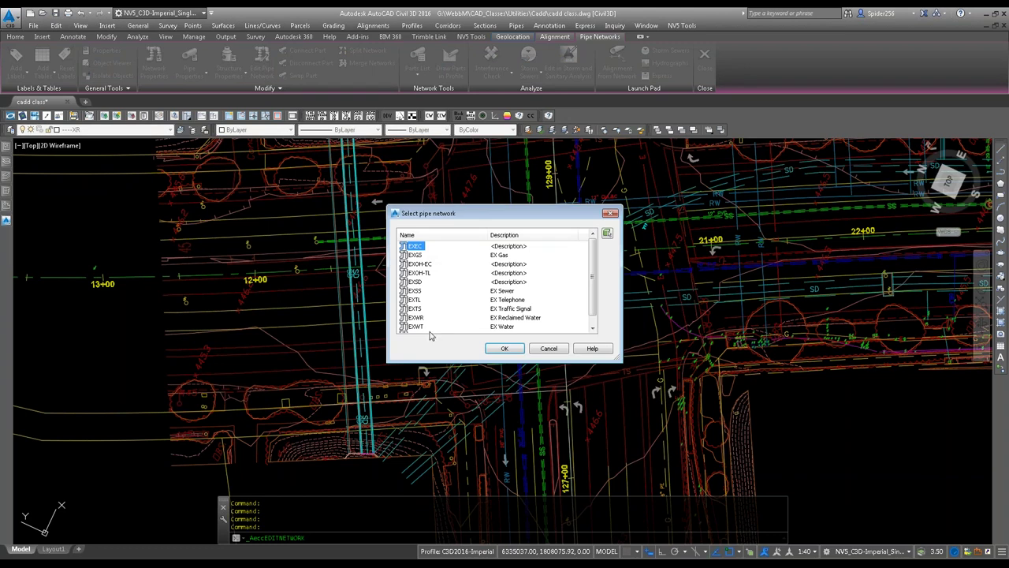
click(593, 327)
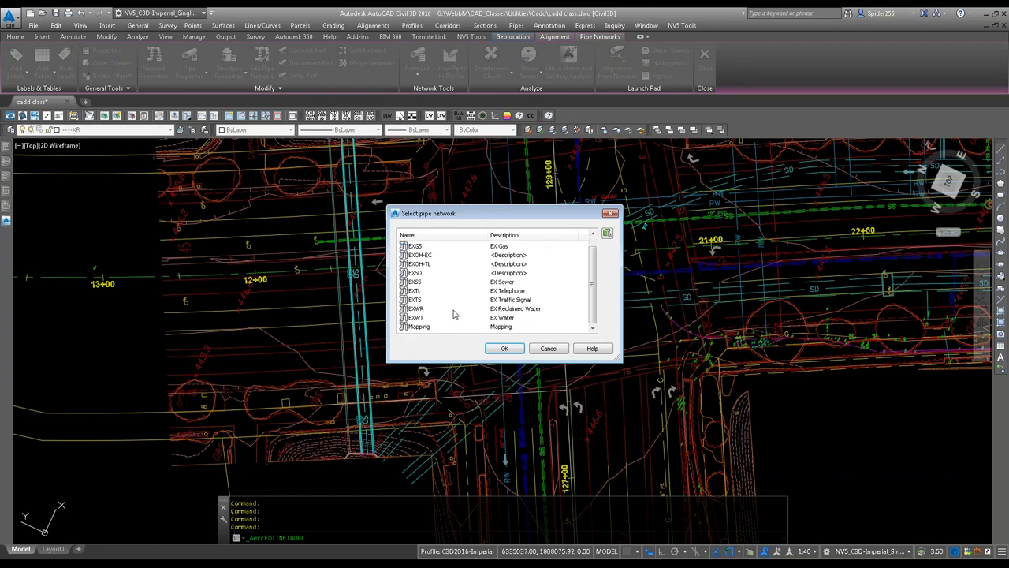
click(417, 282)
double_click(417, 283)
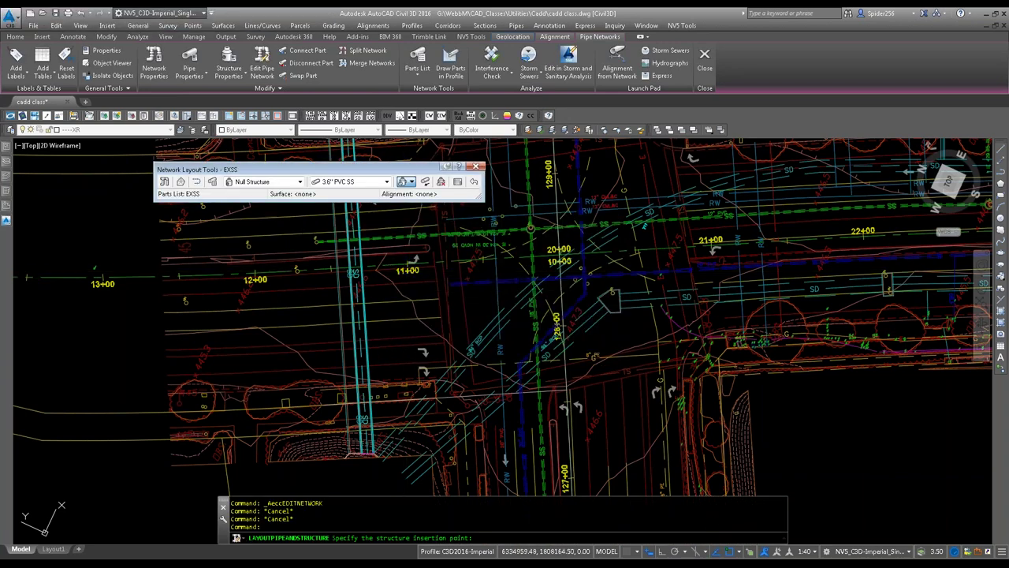
Step: Confirm EXSS as the sewer network's parts list and set its surface to EG01
click(213, 182)
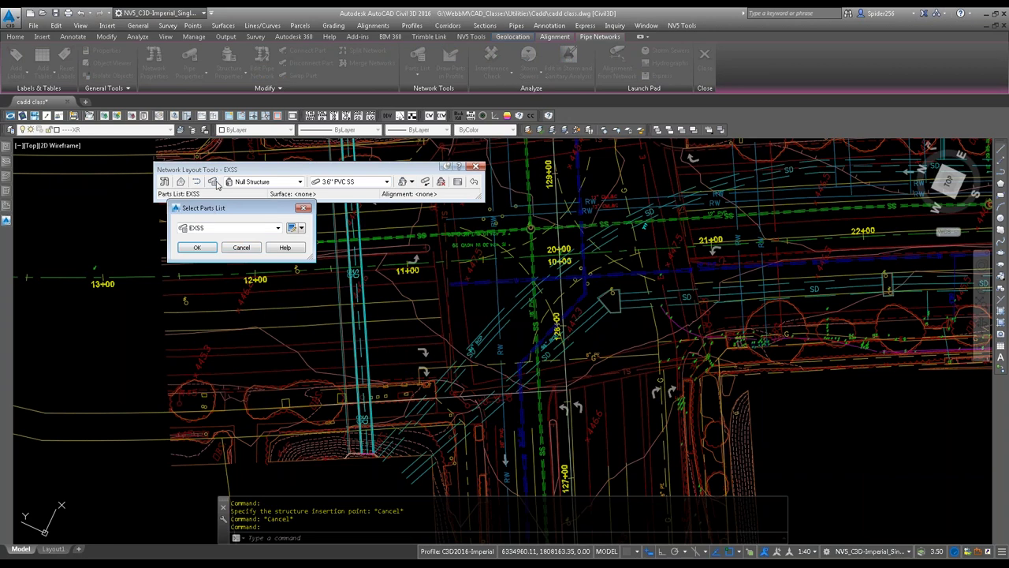
click(199, 248)
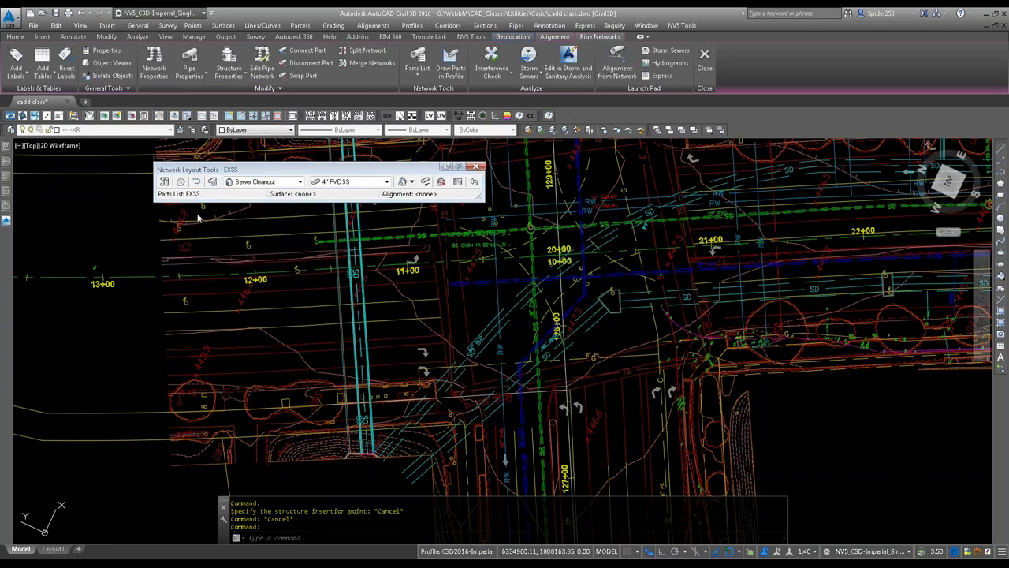
click(181, 181)
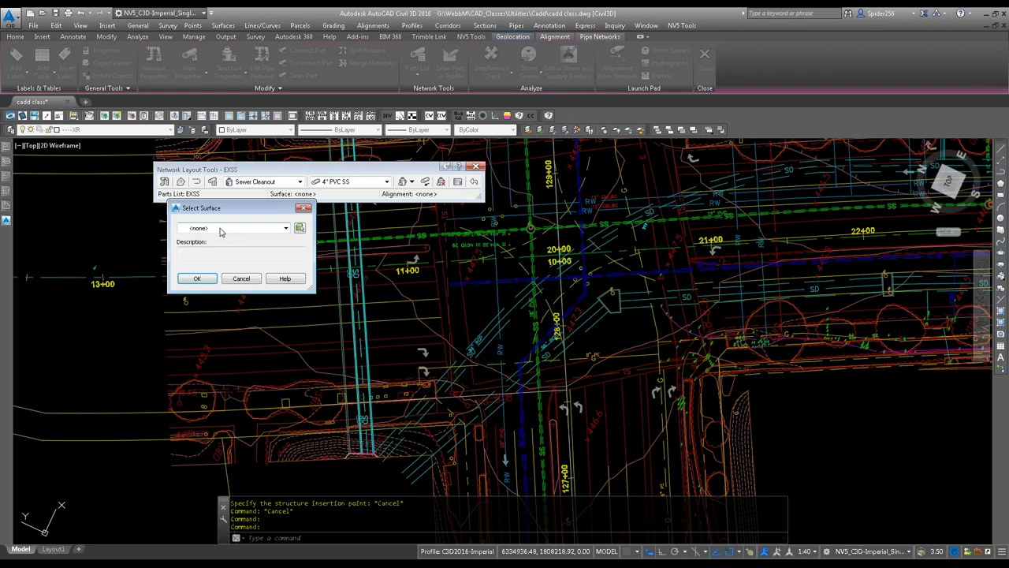
click(248, 228)
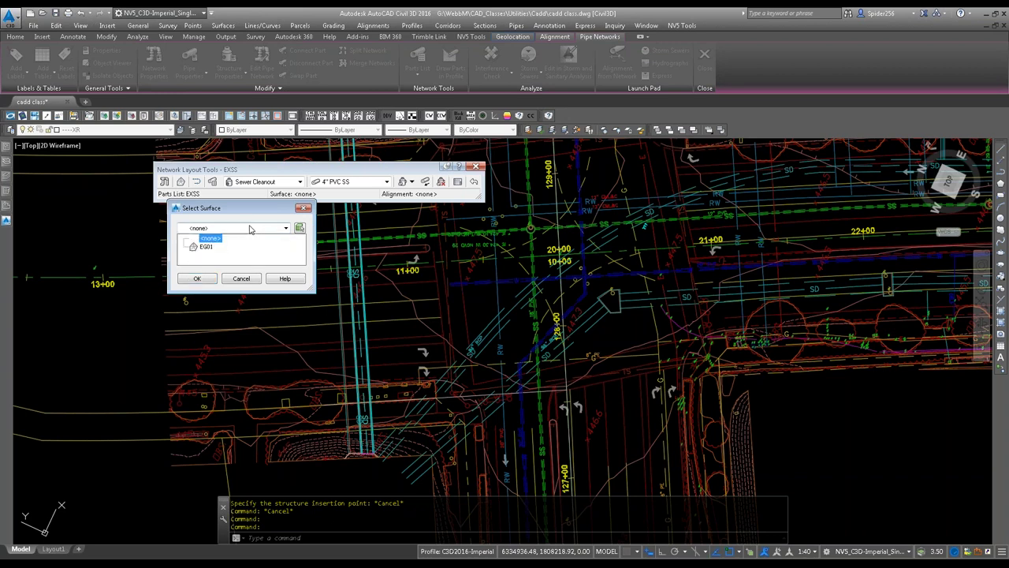
click(205, 246)
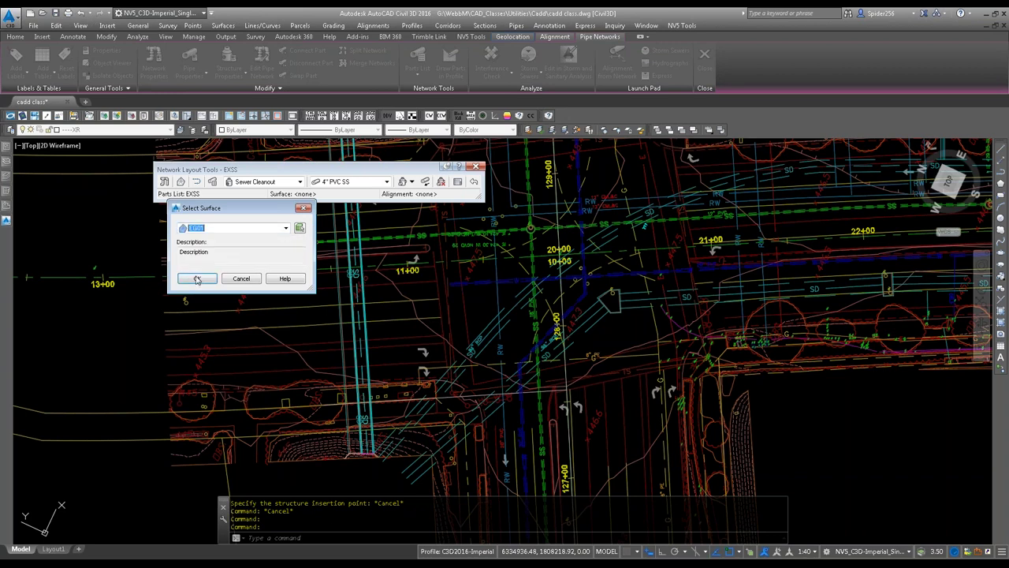
click(198, 279)
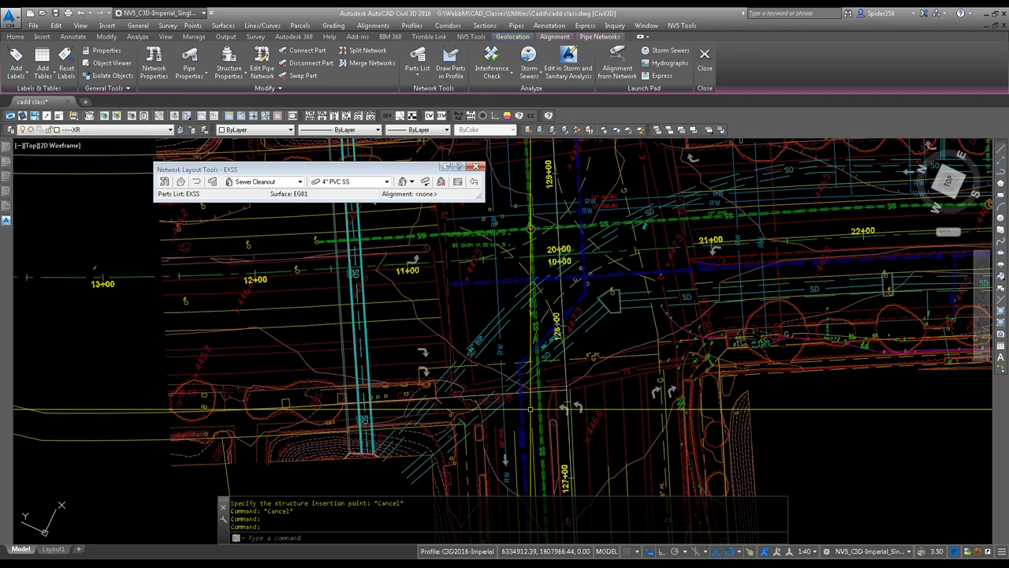
Step: Set the sewer pipe size to 12" PVC SS for the run at the manhole near station 126+00
scroll(539, 455, down, 2)
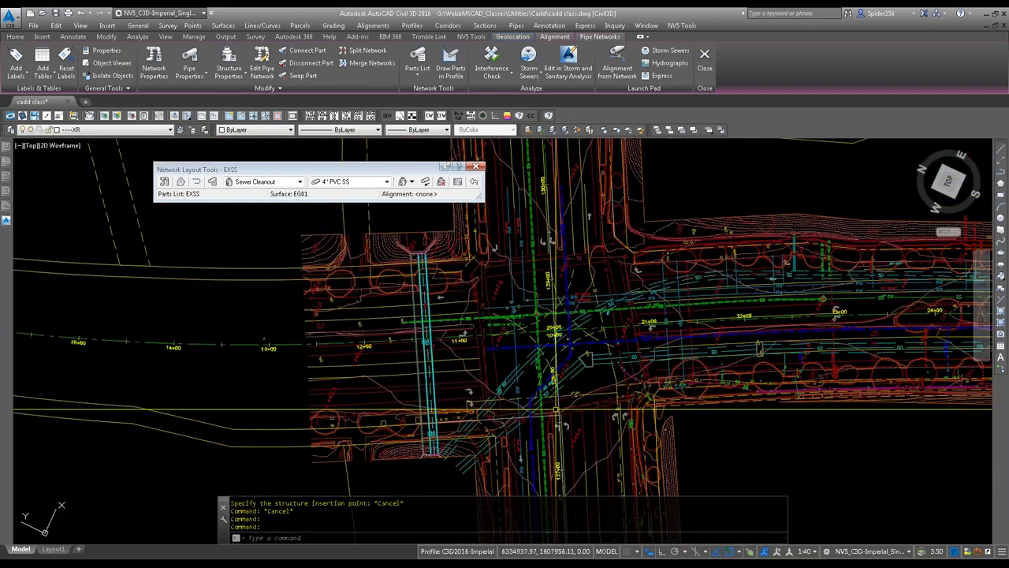
scroll(556, 409, down, 3)
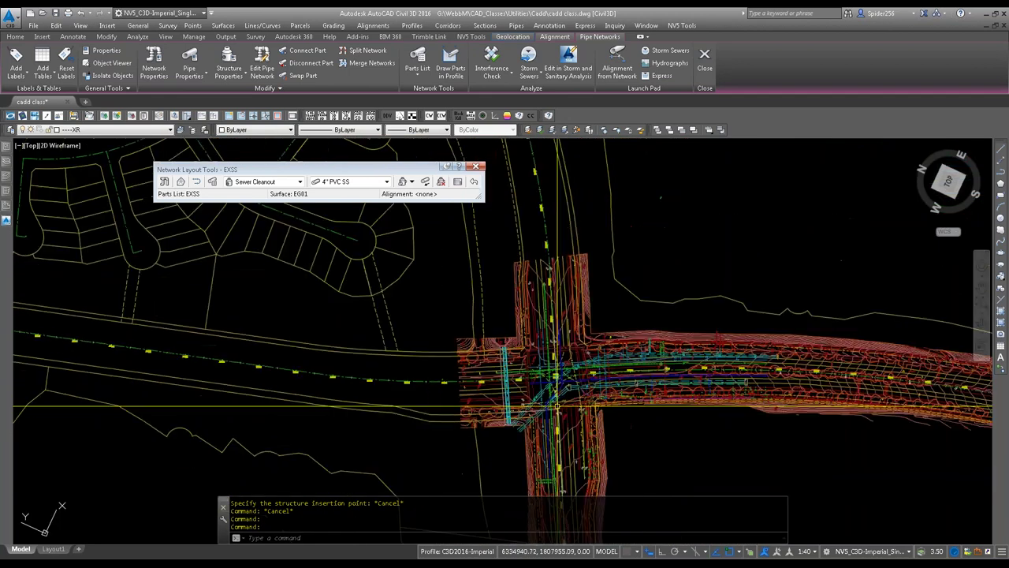
scroll(556, 407, down, 1)
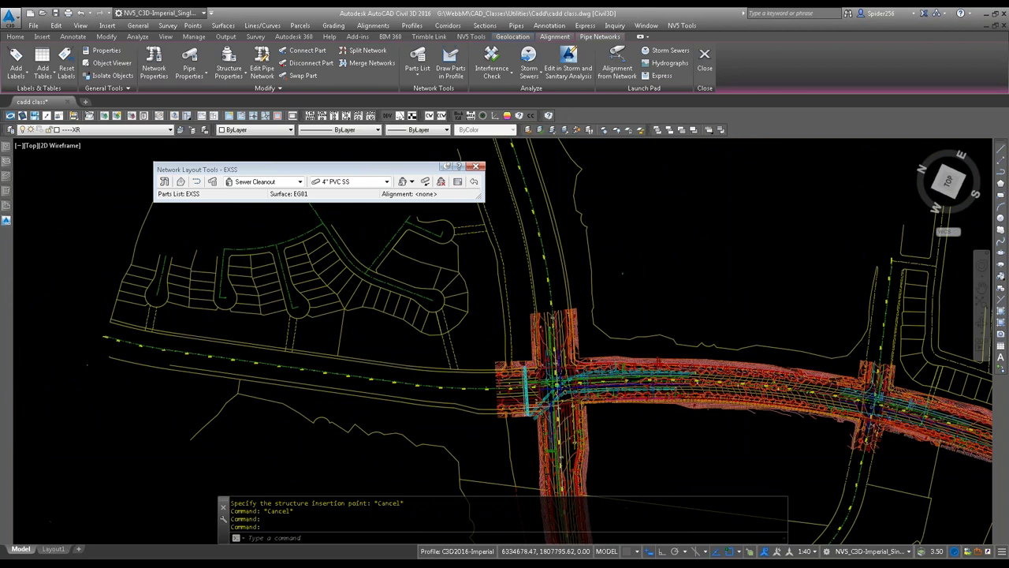
scroll(554, 419, up, 4)
scroll(556, 469, up, 5)
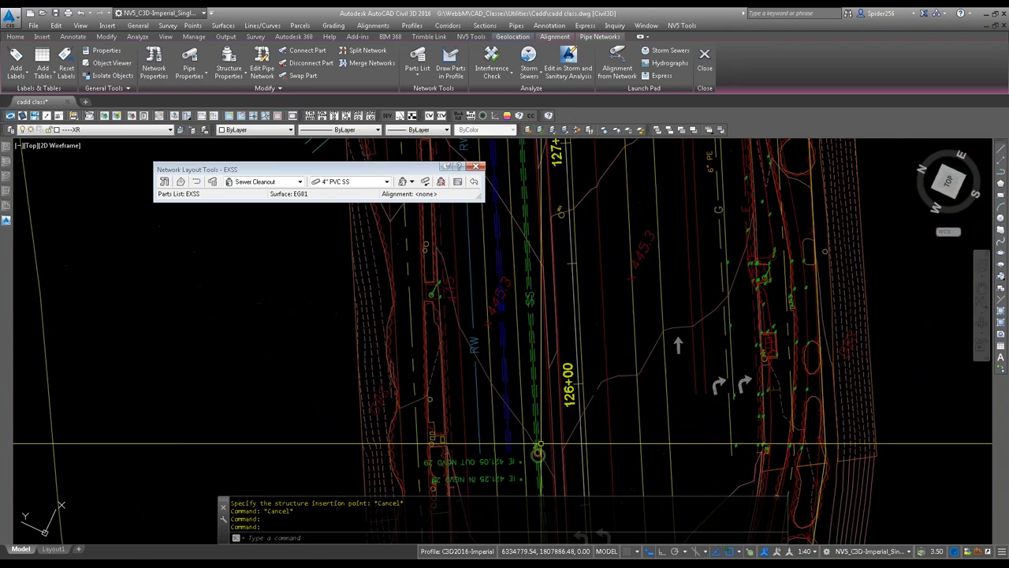
scroll(537, 456, up, 4)
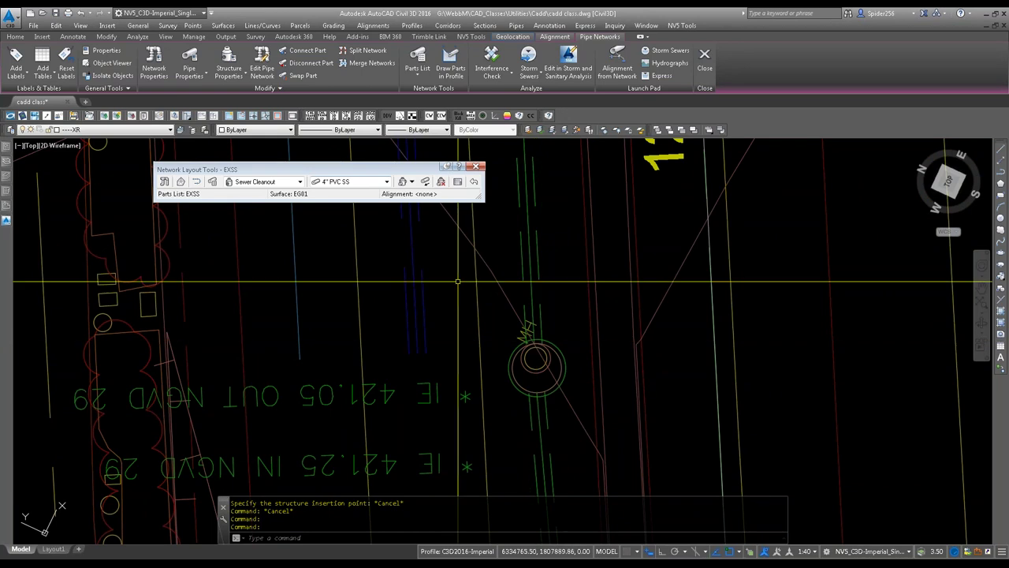
click(386, 182)
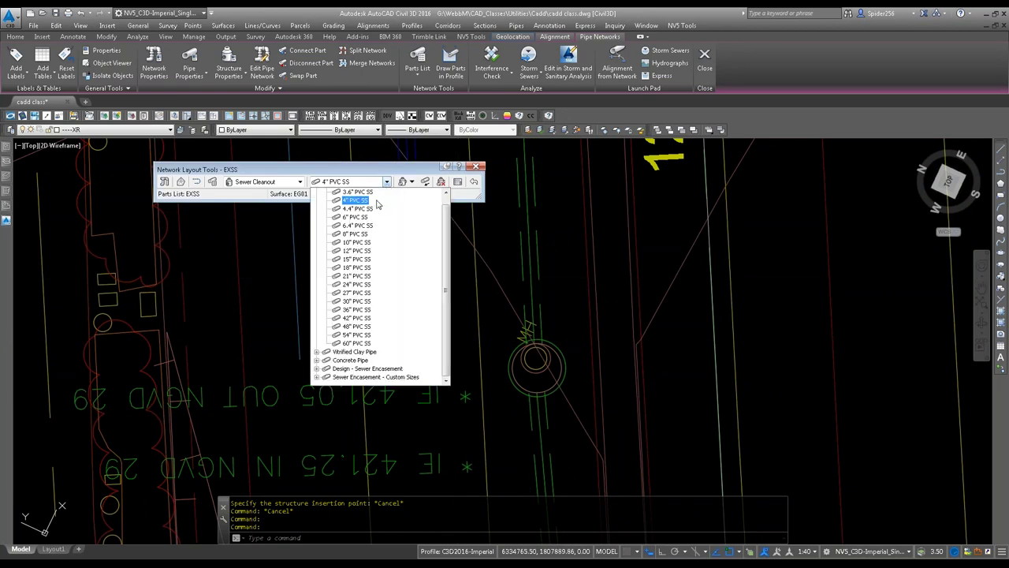
click(351, 251)
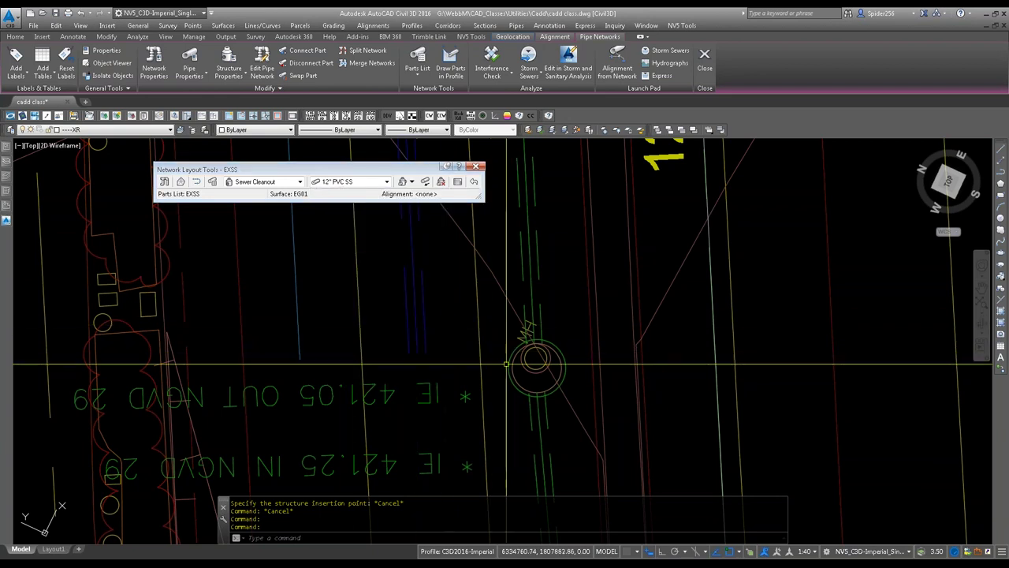
Step: Choose the Pipes Only layout mode and set the structure to SDRSD SM-02_Eccentric 60" D x 36" dia F x 36" high C
click(411, 182)
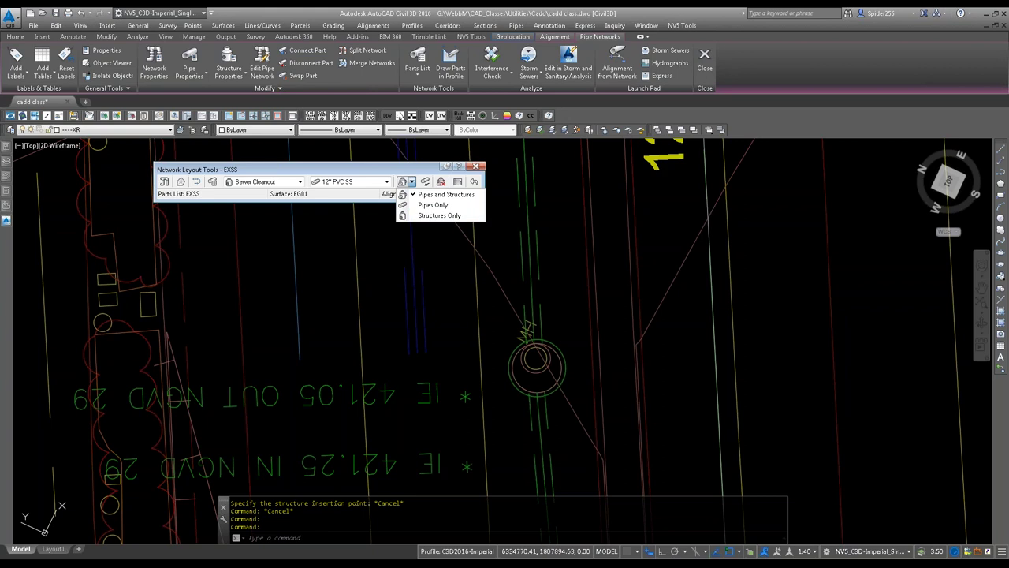
click(430, 204)
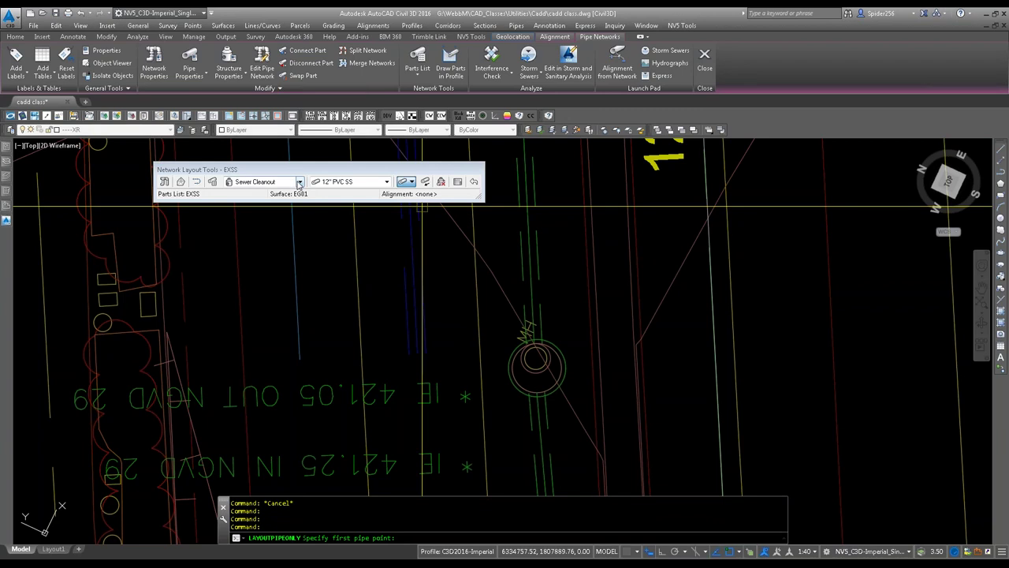
click(299, 182)
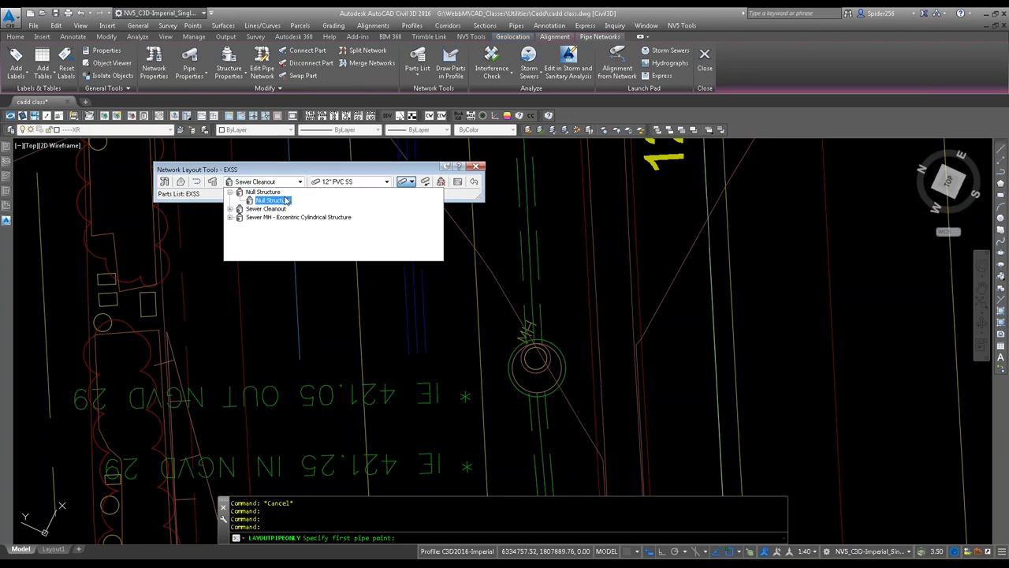
click(230, 217)
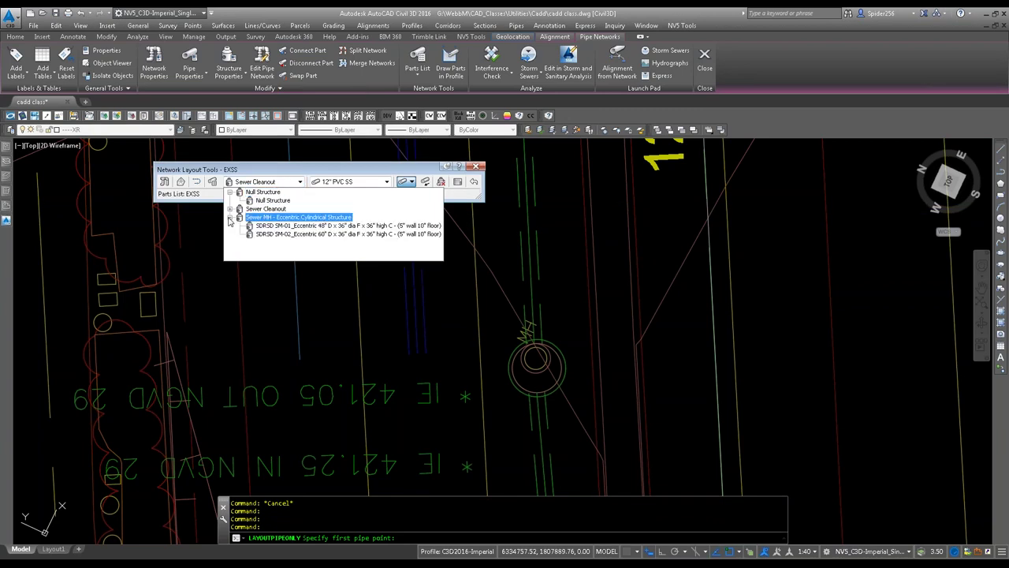
click(304, 234)
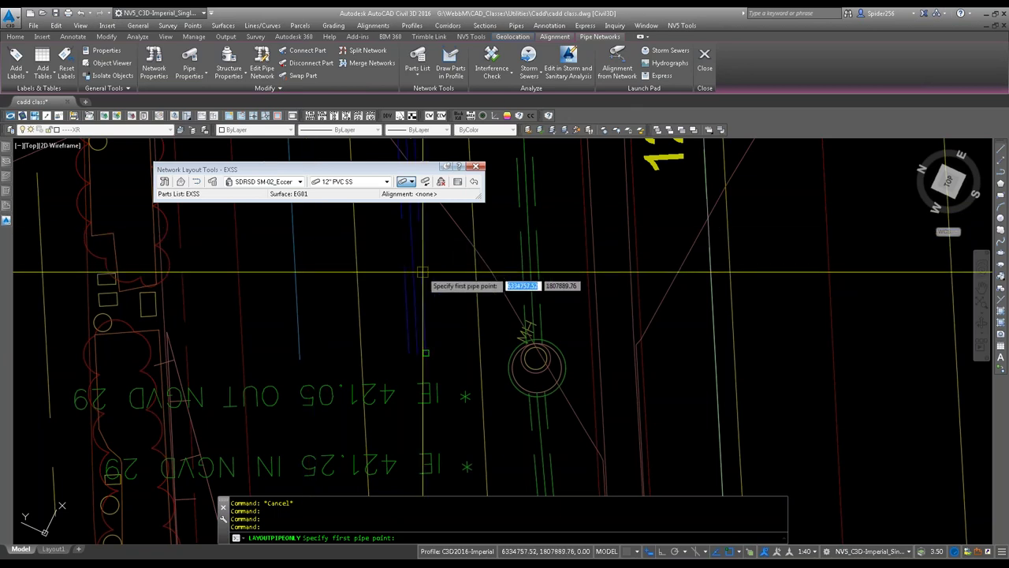
Step: Switch to the Pipes and Structures mode and place the first structure at the center of the existing manhole circle near station 126+00
click(412, 182)
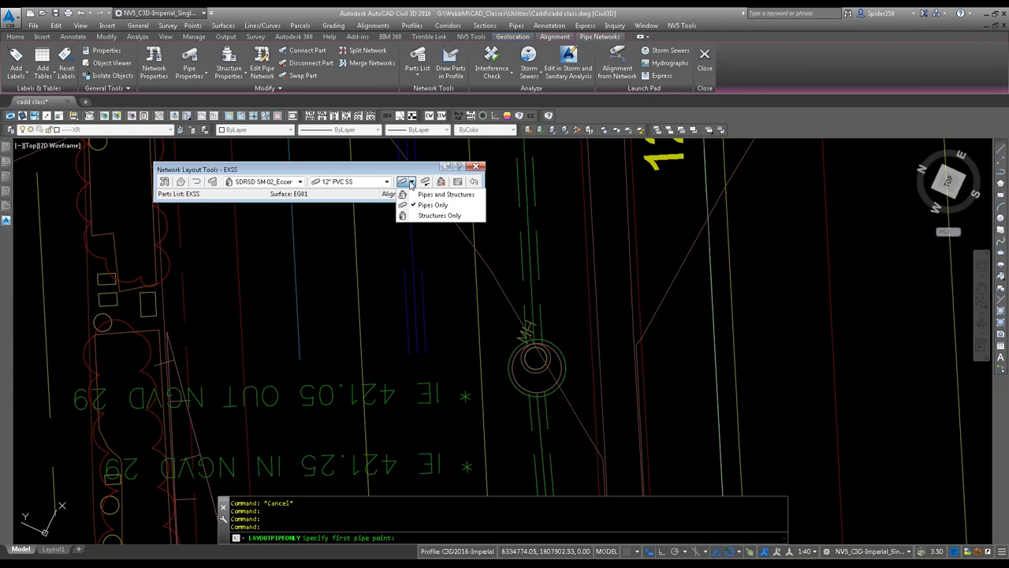
click(430, 194)
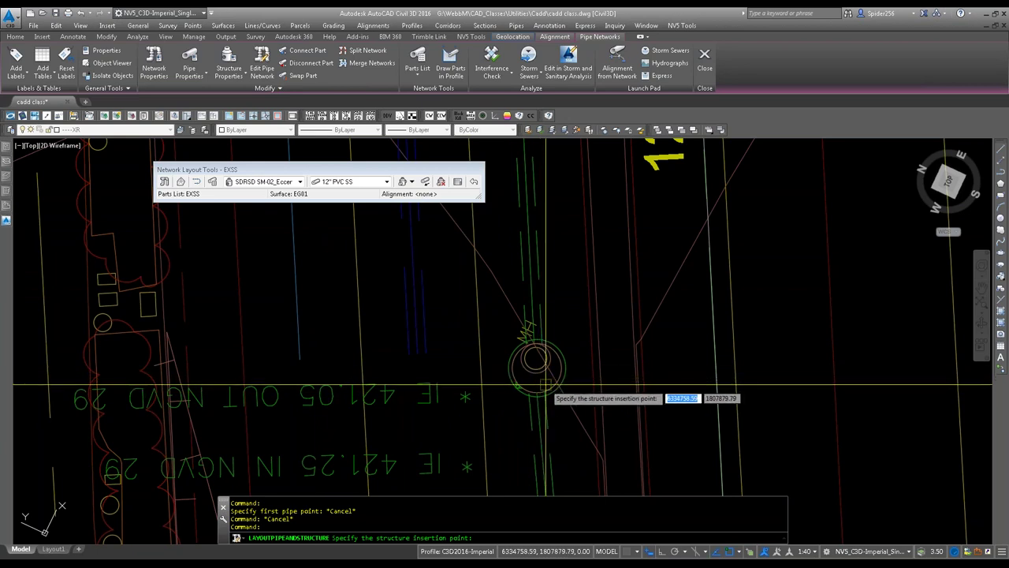
shift+right_click(548, 387)
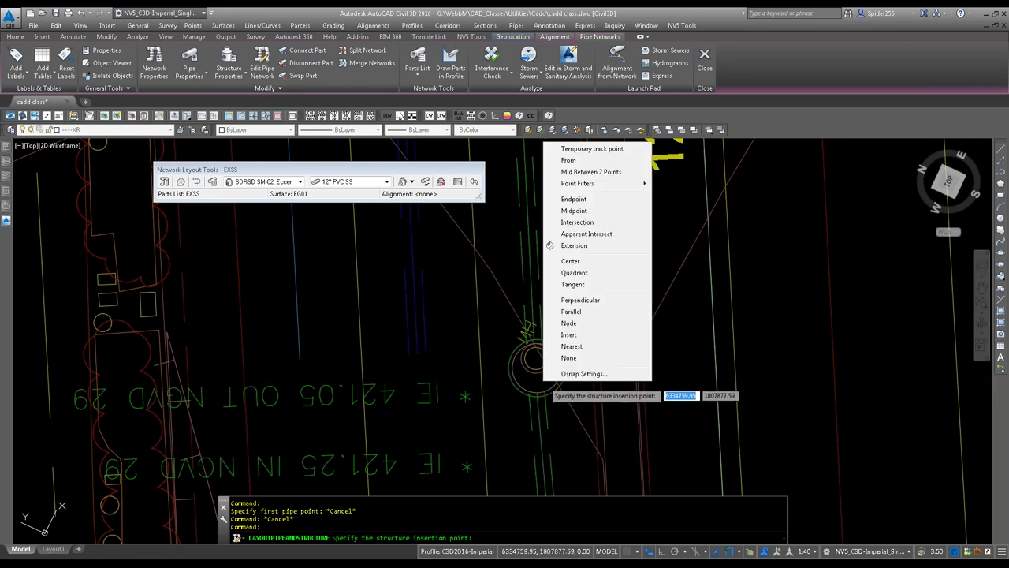
click(570, 261)
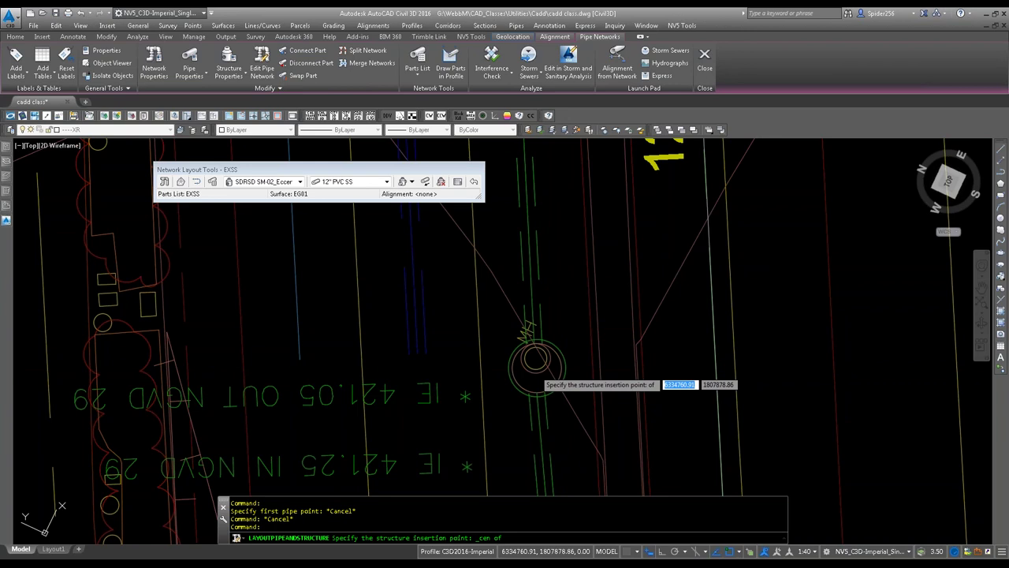
click(537, 372)
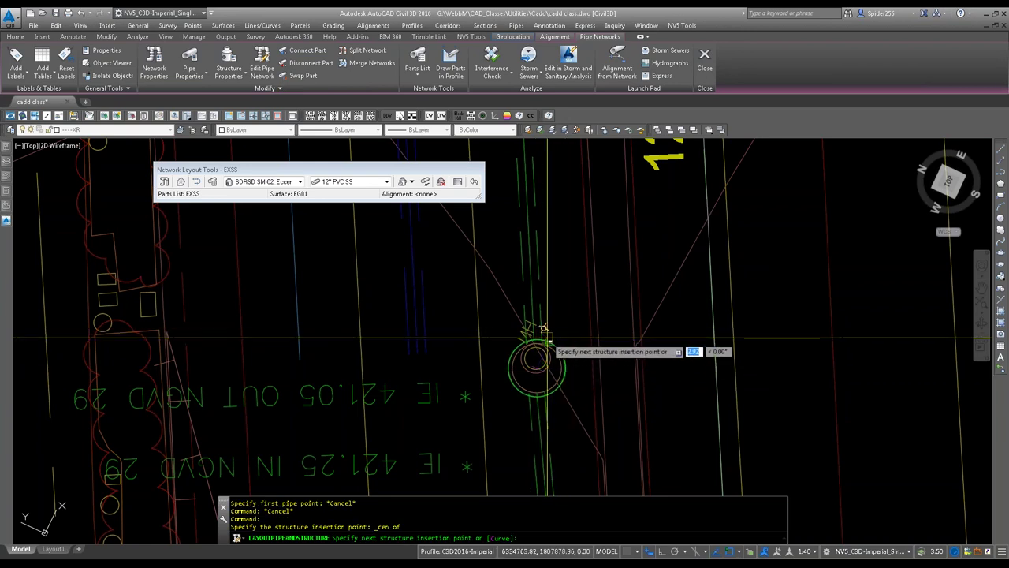
Step: Place the next EXSS structure at the center of the existing manhole circle near stations 20+00 and 10+00, extending the 12" PVC SS run
scroll(540, 300, down, 4)
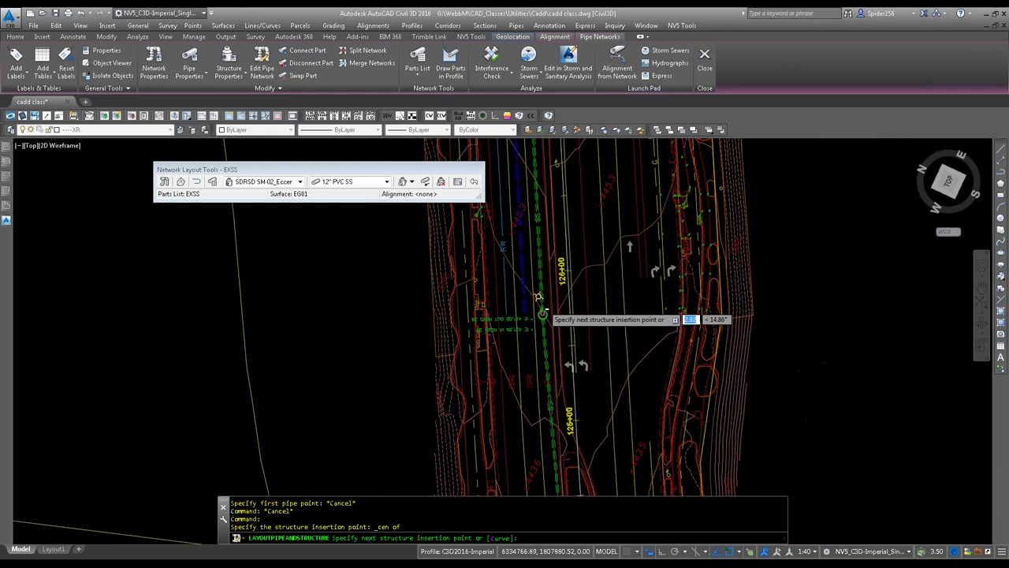
scroll(541, 303, down, 2)
scroll(513, 230, up, 4)
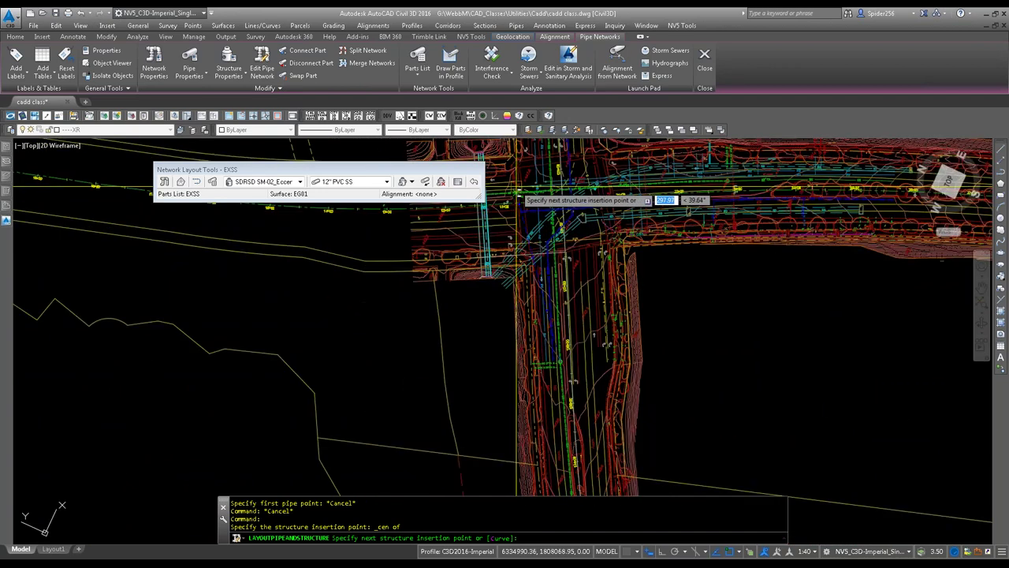
scroll(566, 202, up, 4)
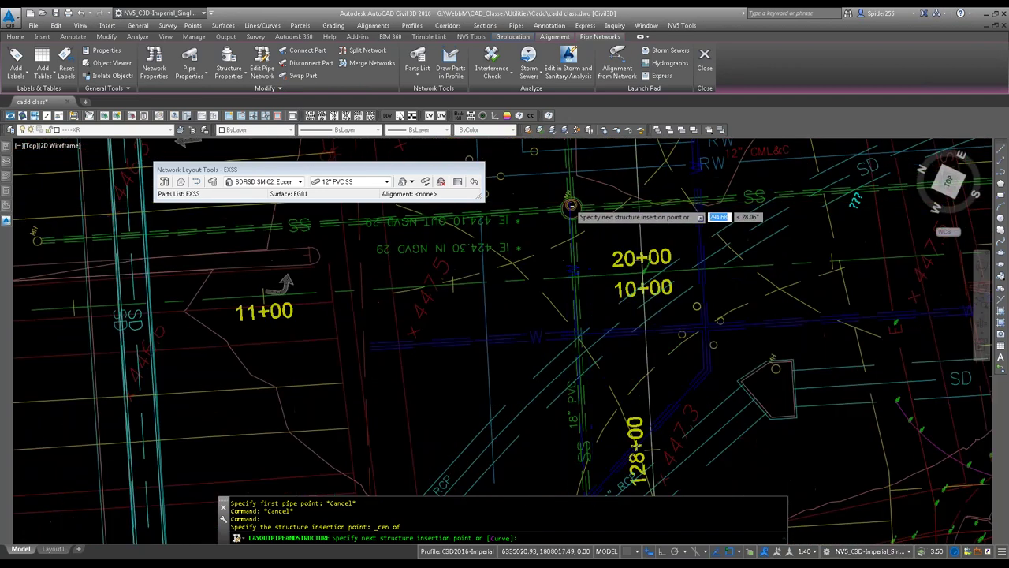
scroll(571, 218, up, 3)
scroll(571, 216, up, 3)
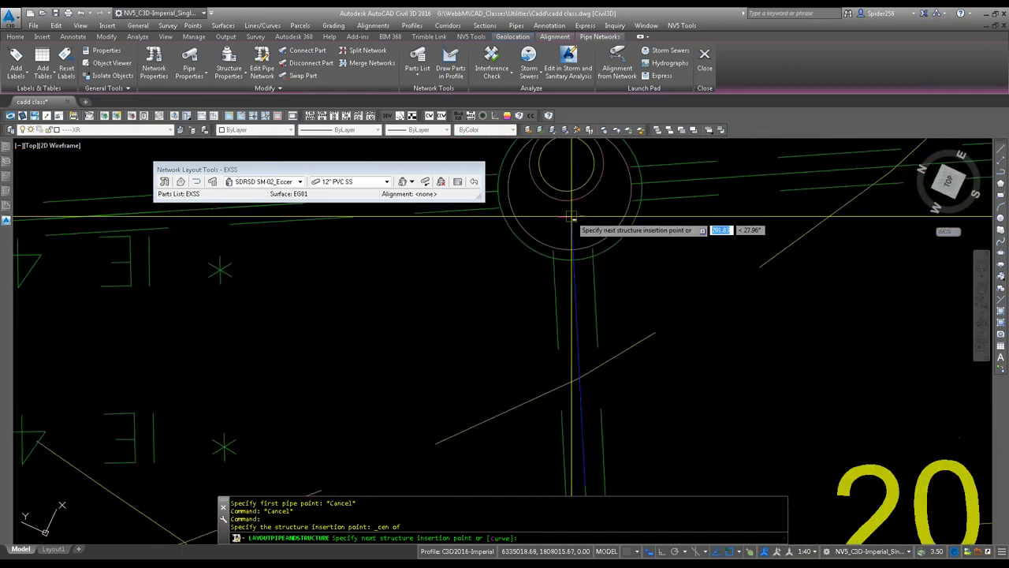
shift+right_click(607, 236)
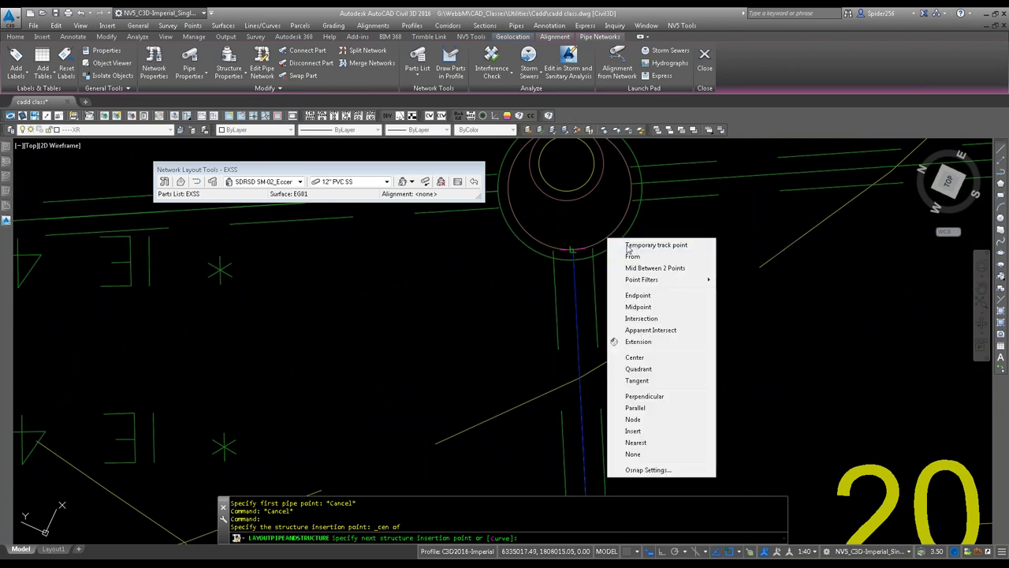
click(650, 356)
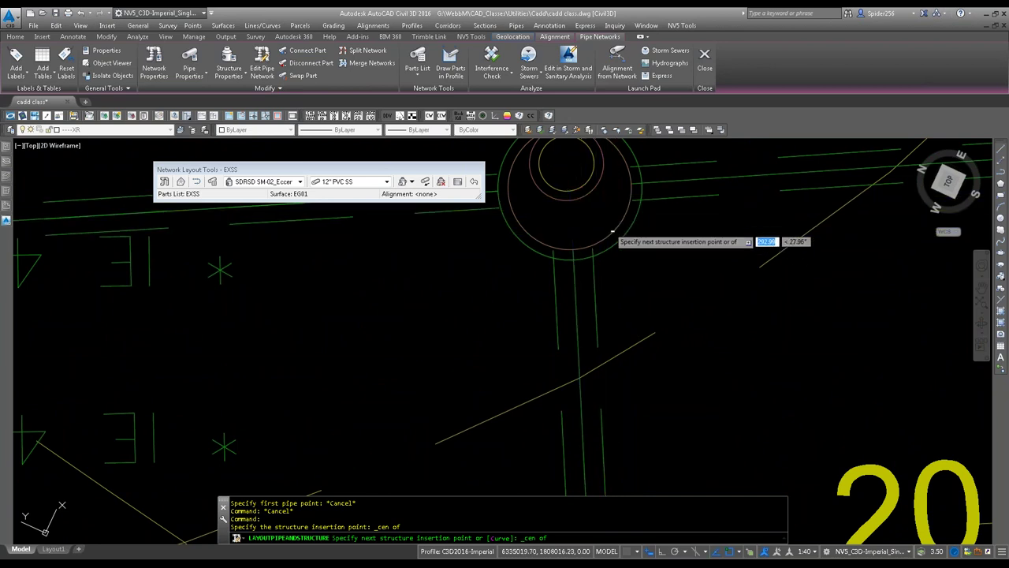
click(602, 230)
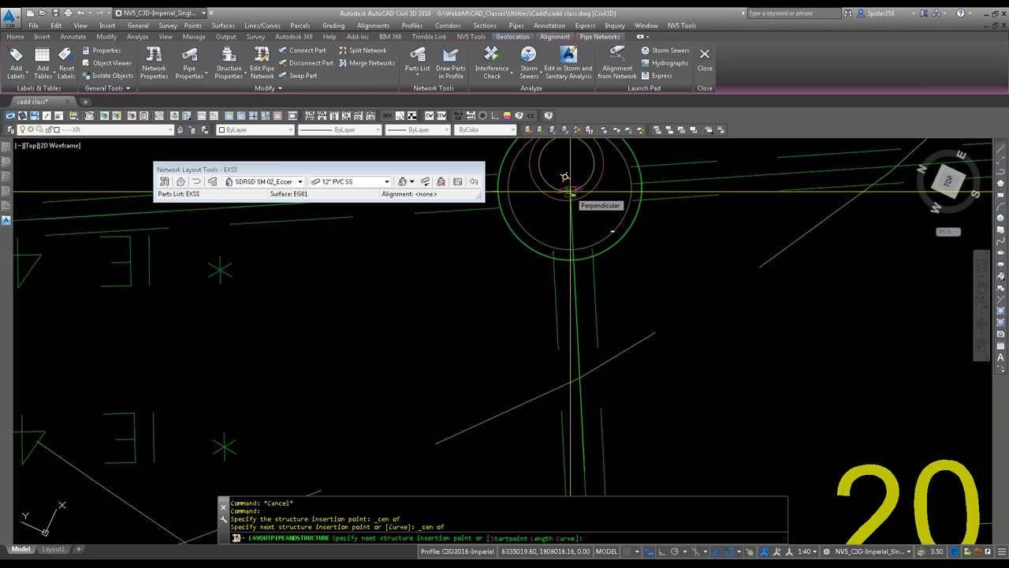
click(570, 191)
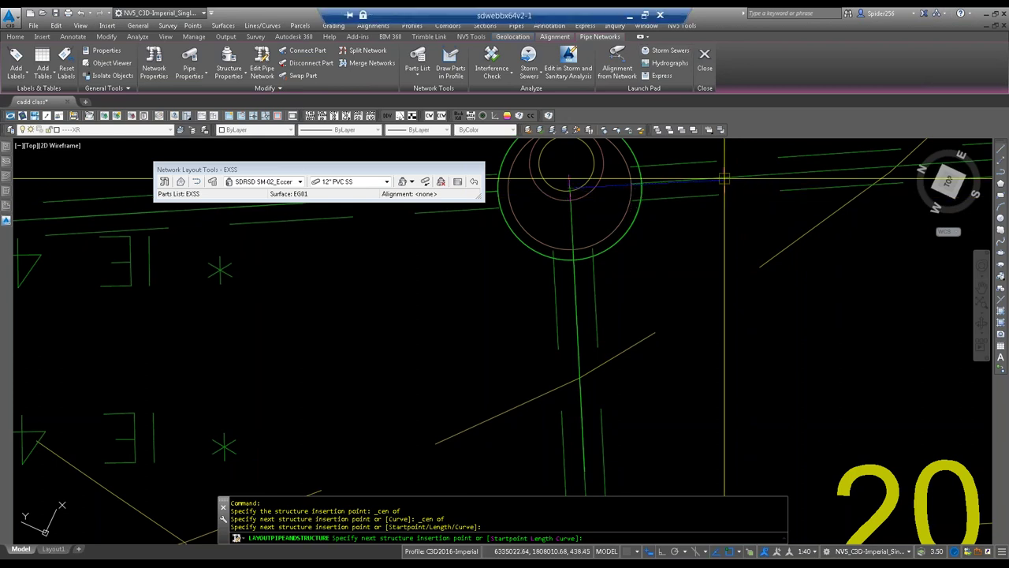
Step: Place another structure where the existing SS line meets the manhole circle between stations 11+00 and 12+00, and end the pipe and structure layout
scroll(636, 186, down, 10)
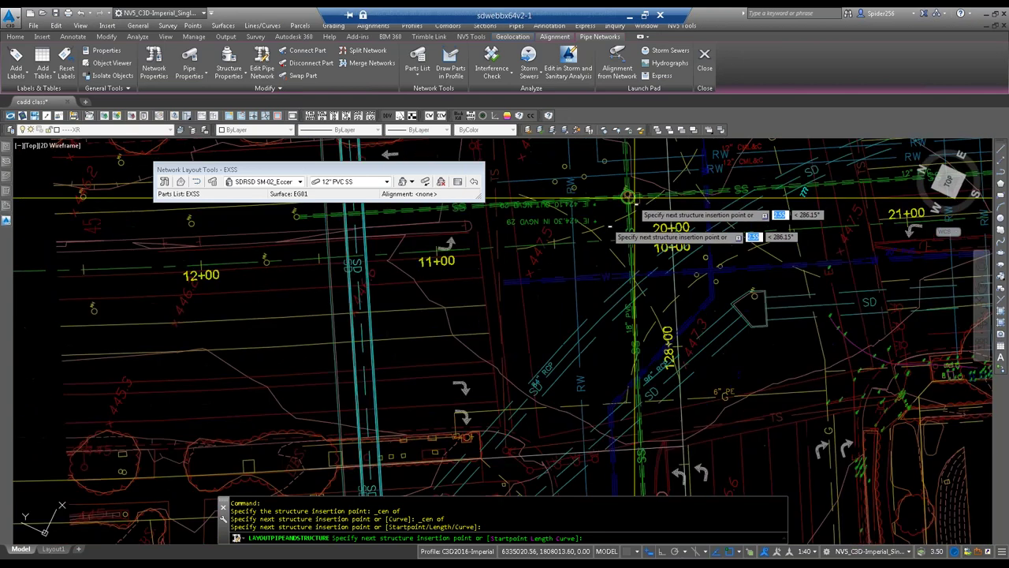
scroll(398, 233, up, 2)
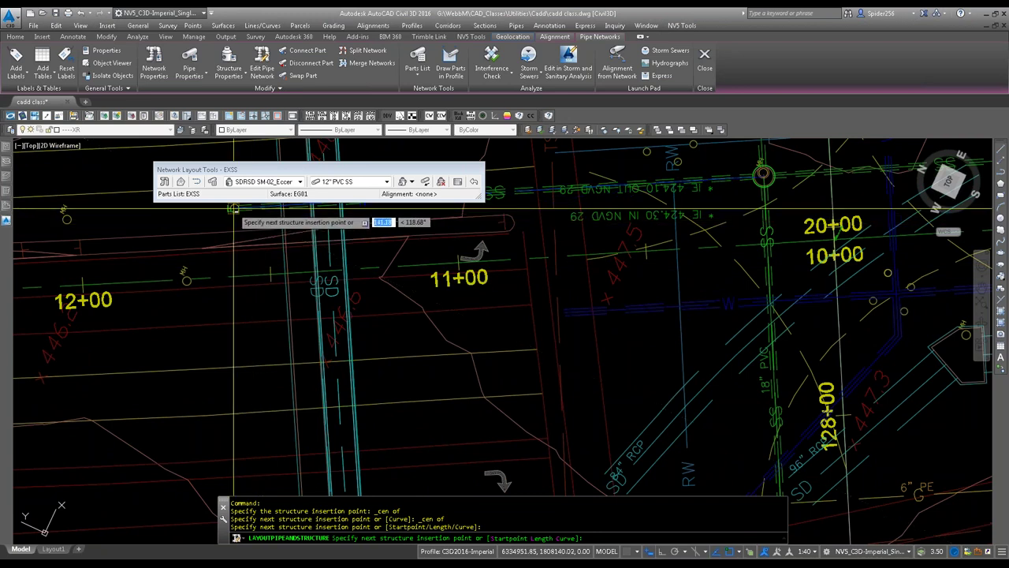
scroll(234, 208, up, 4)
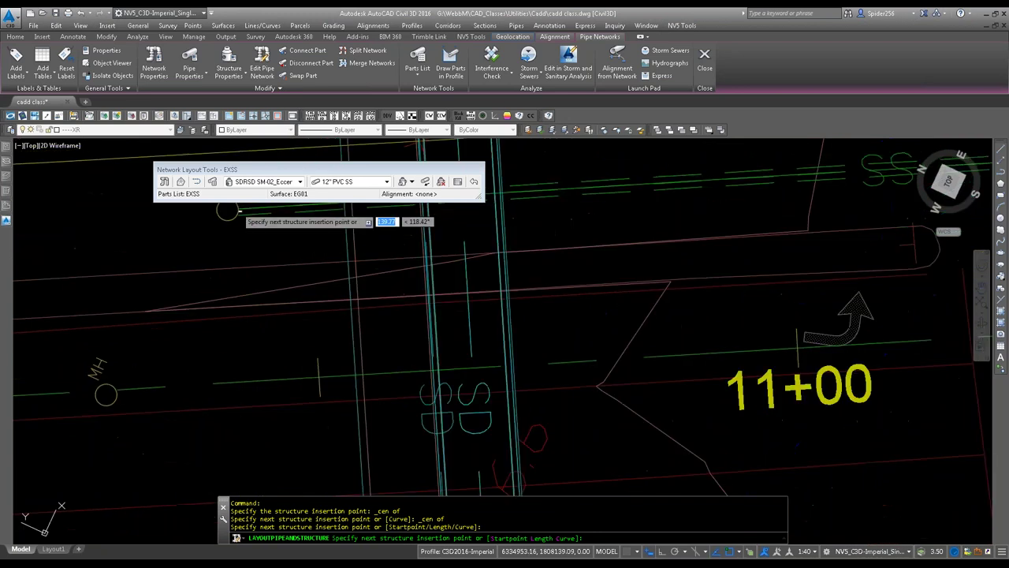
scroll(237, 209, up, 3)
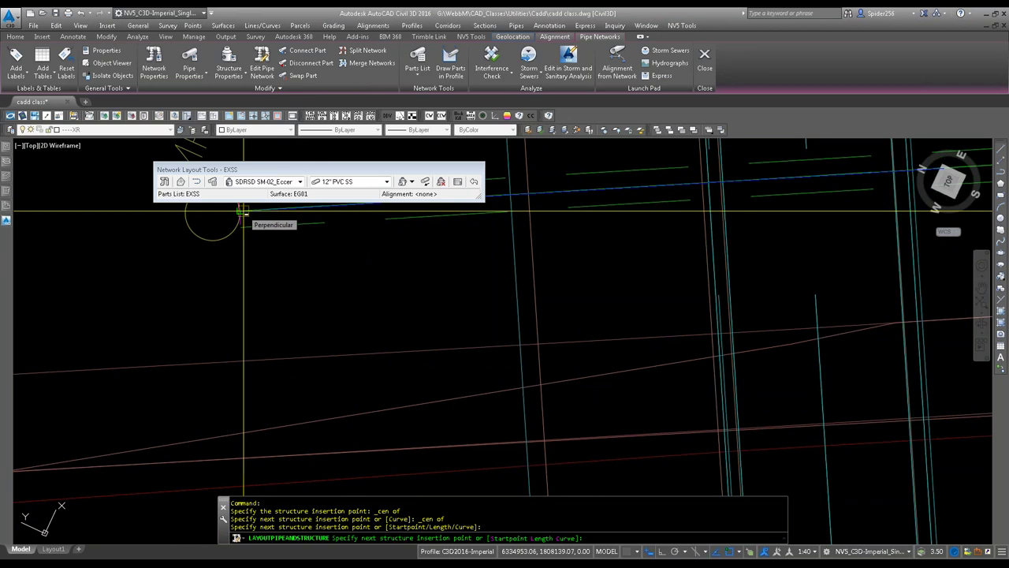
click(242, 210)
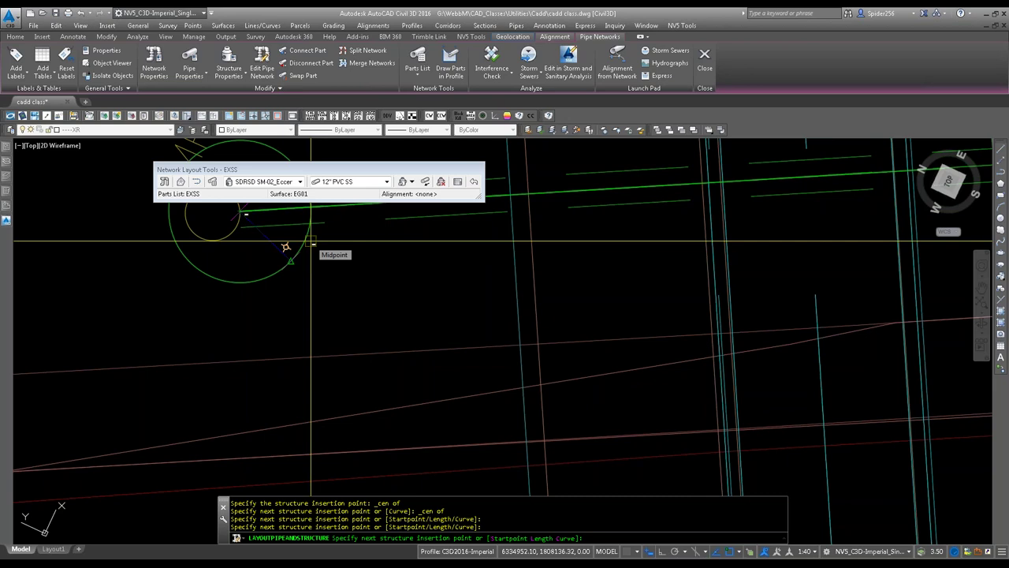
right_click(347, 241)
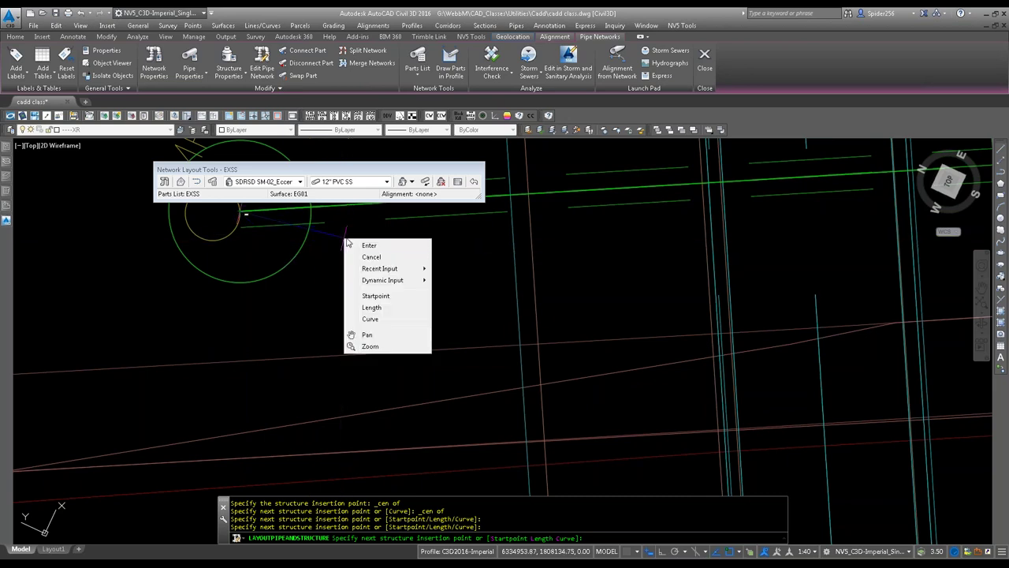
click(351, 246)
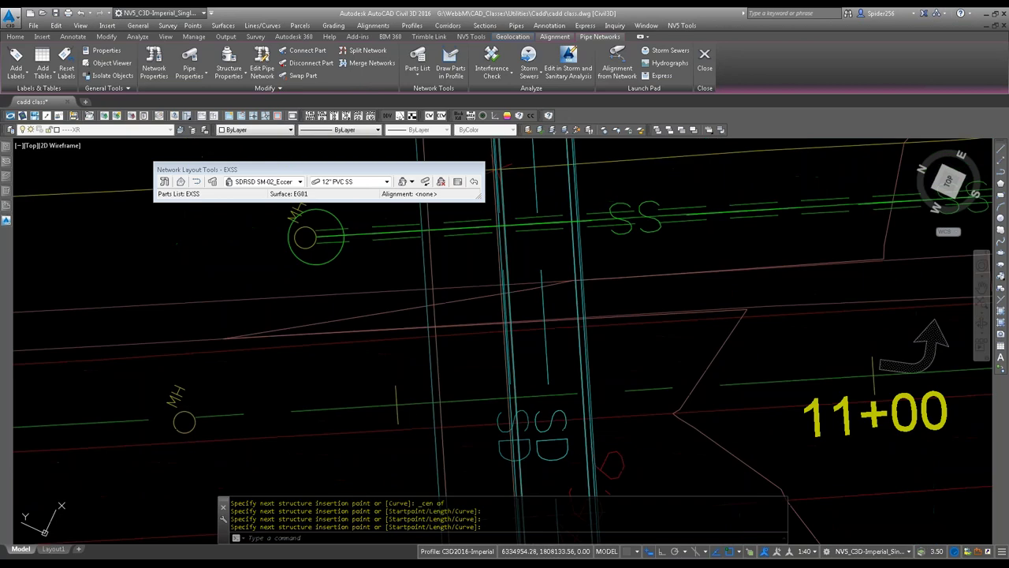
Step: Set the style of the sewer pipe running past station 128+00 to Crossing - EXSS - Potholed Depth in its pipe properties
middle_drag(634, 347, 364, 252)
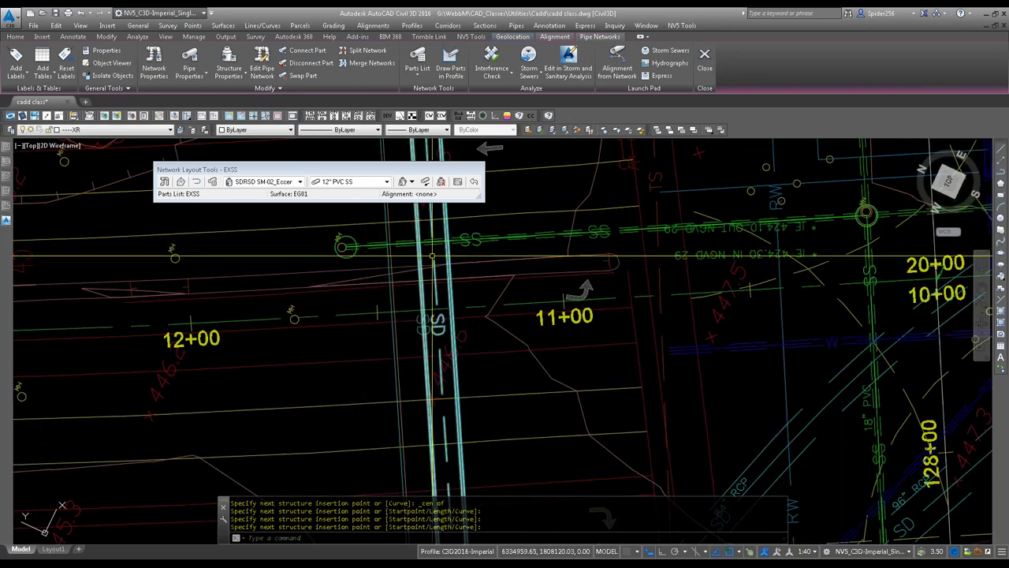
click(842, 223)
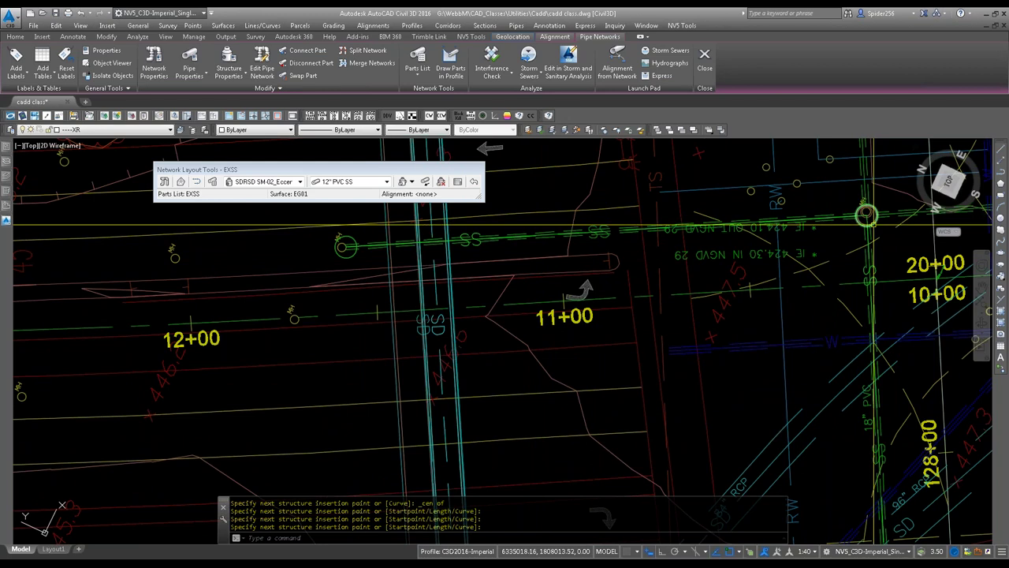
mouse_move(866, 213)
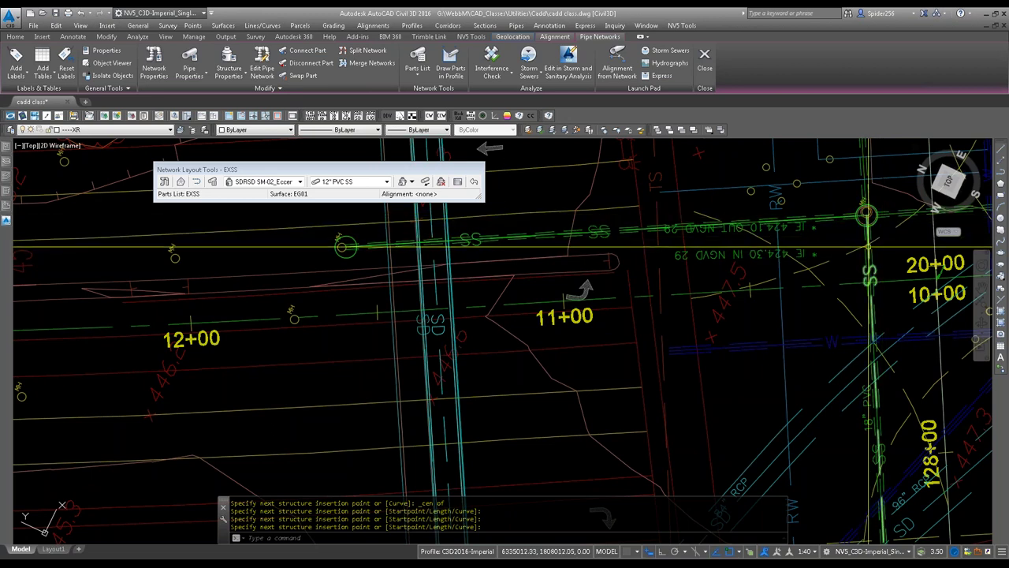
mouse_move(867, 248)
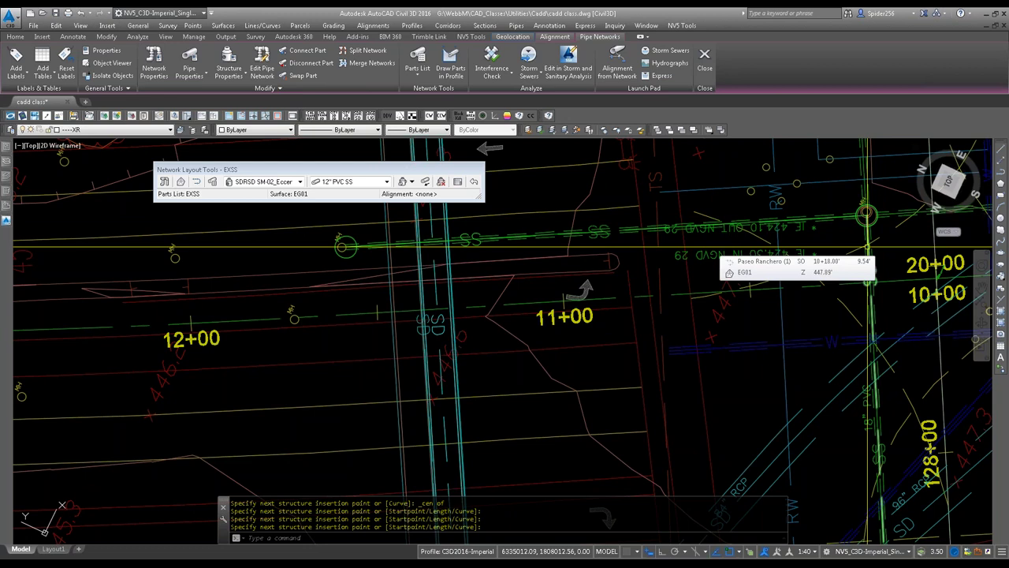
key(Return)
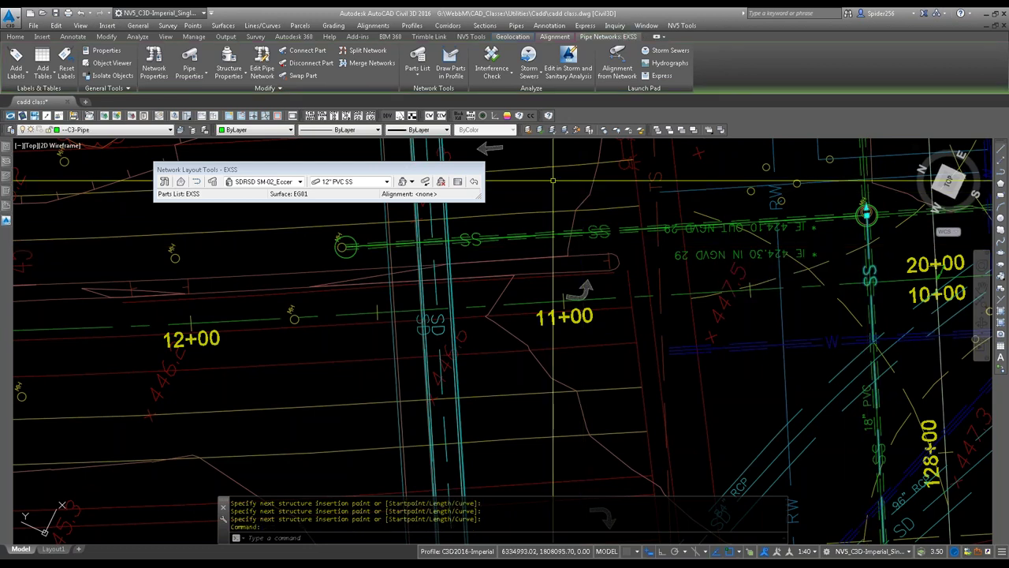
right_click(868, 247)
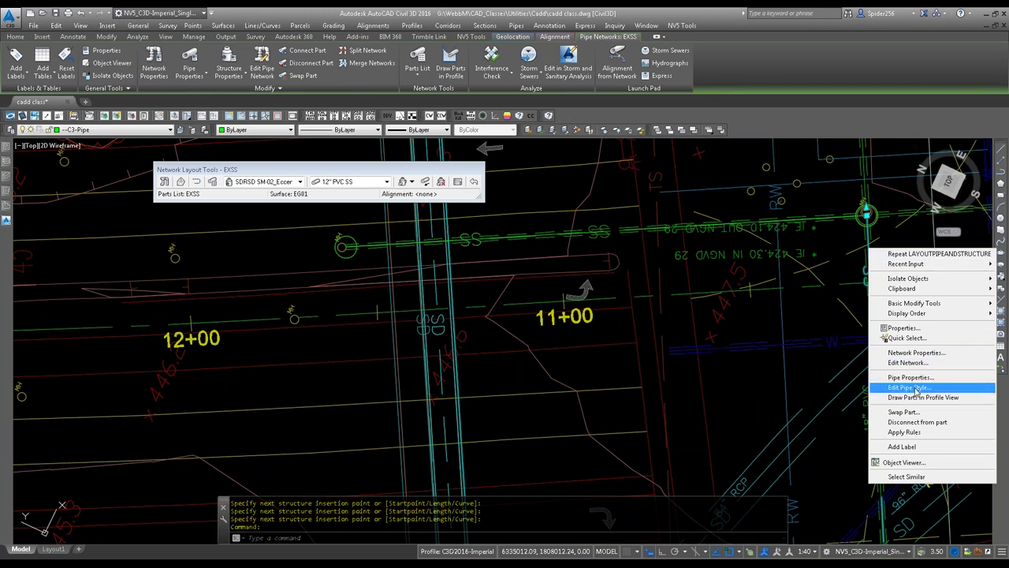
click(912, 378)
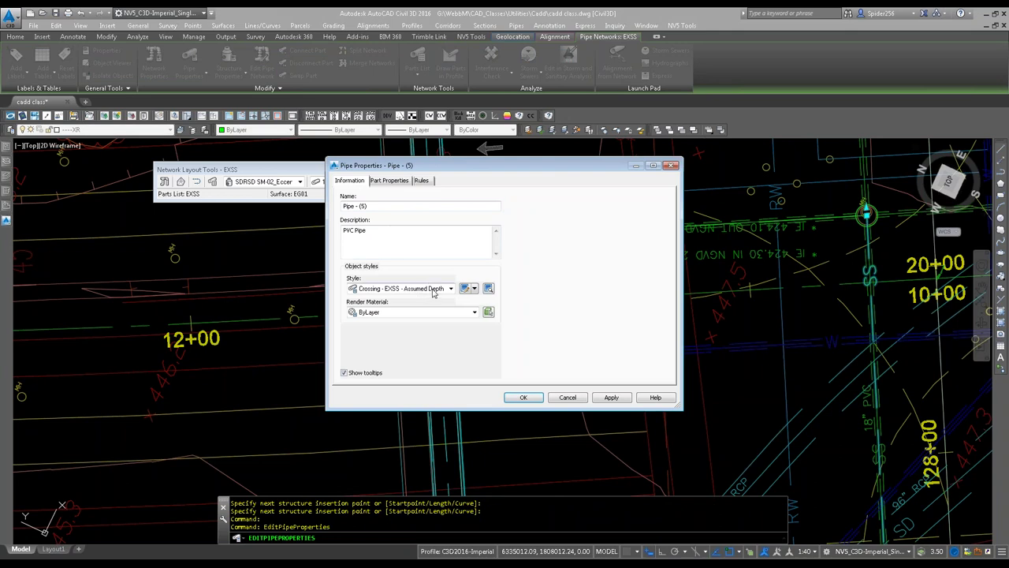
click(451, 288)
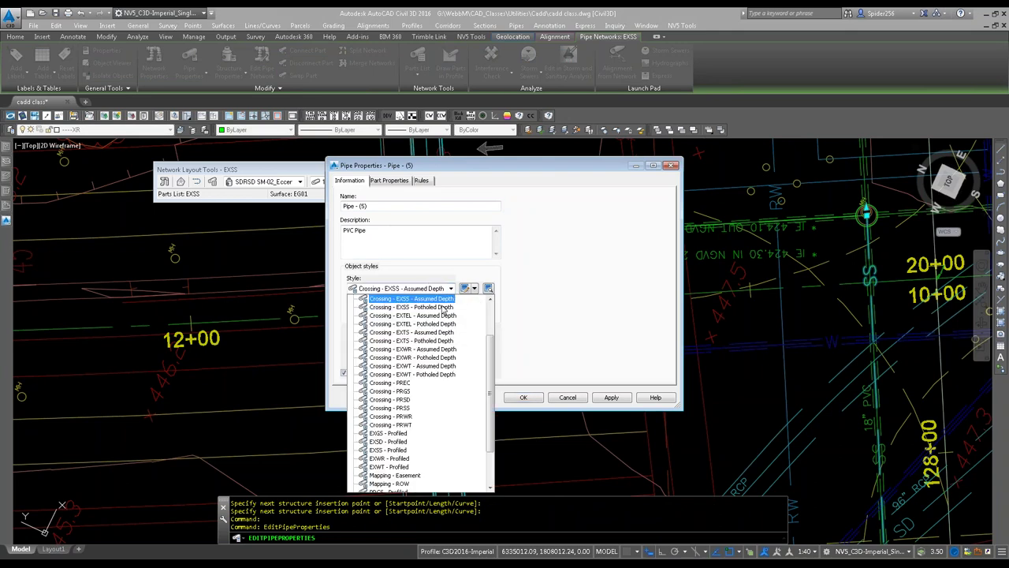
click(441, 306)
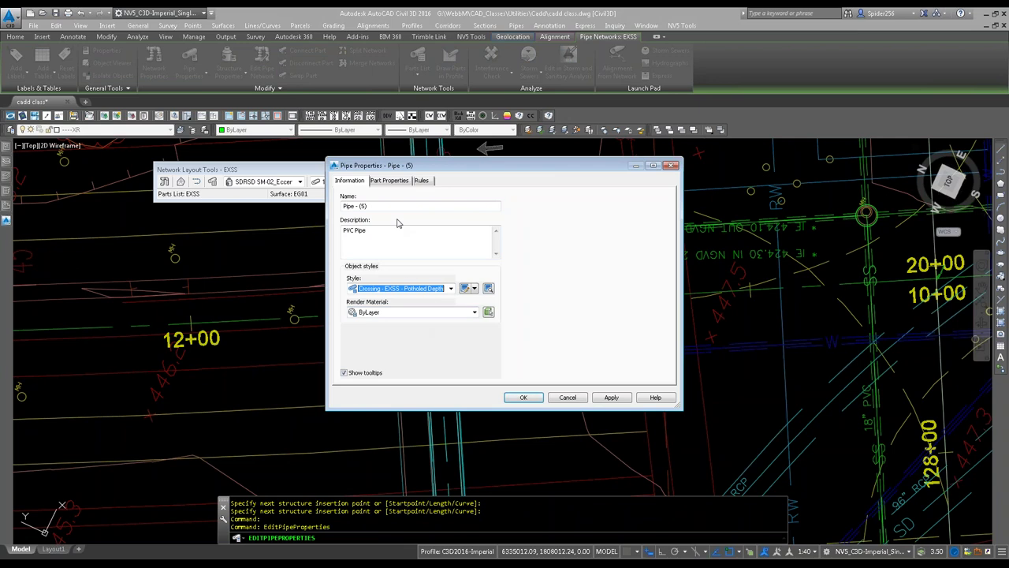
Step: Review the pipe's cover rules and part properties, and accept the pipe's property changes
click(388, 181)
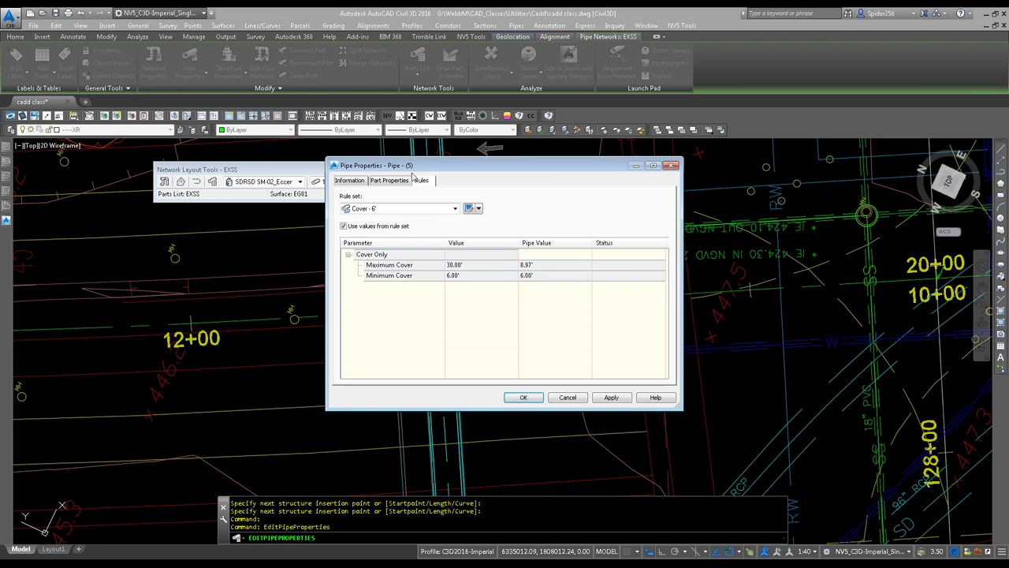
click(387, 180)
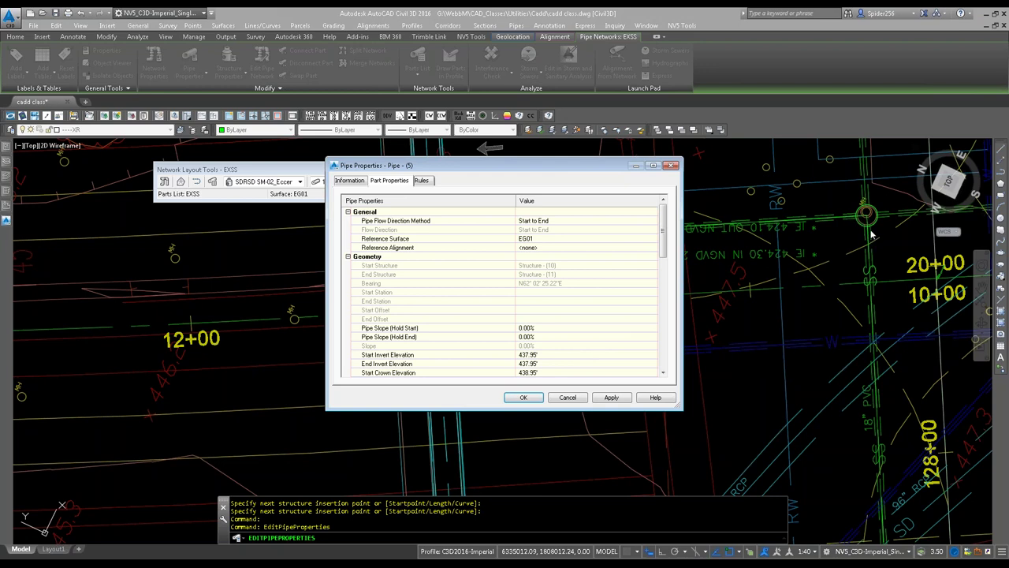
click(522, 398)
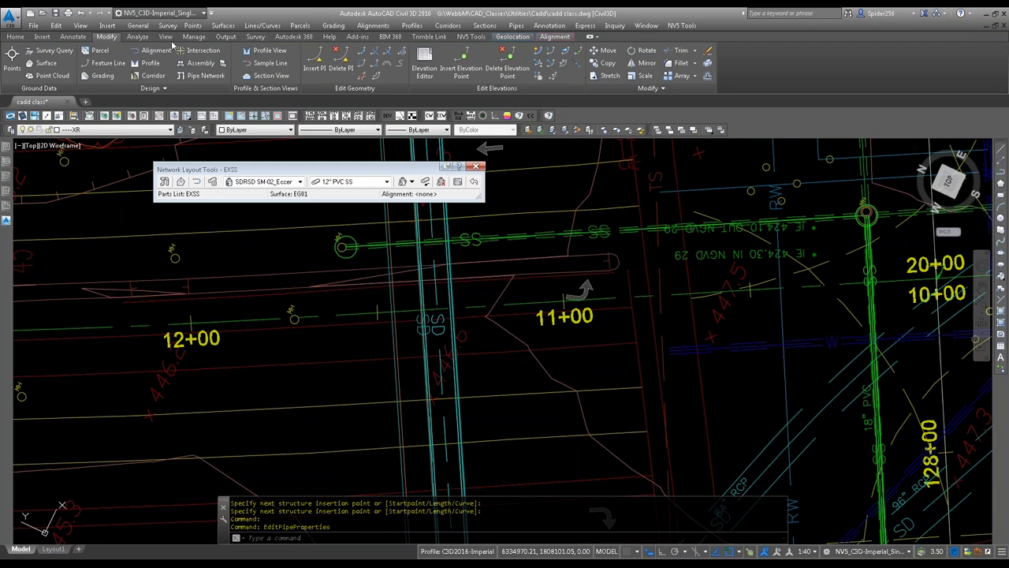
Step: Switch model space to the saved P&P named viewport configuration to work with the profile and the sewer plan together
click(165, 37)
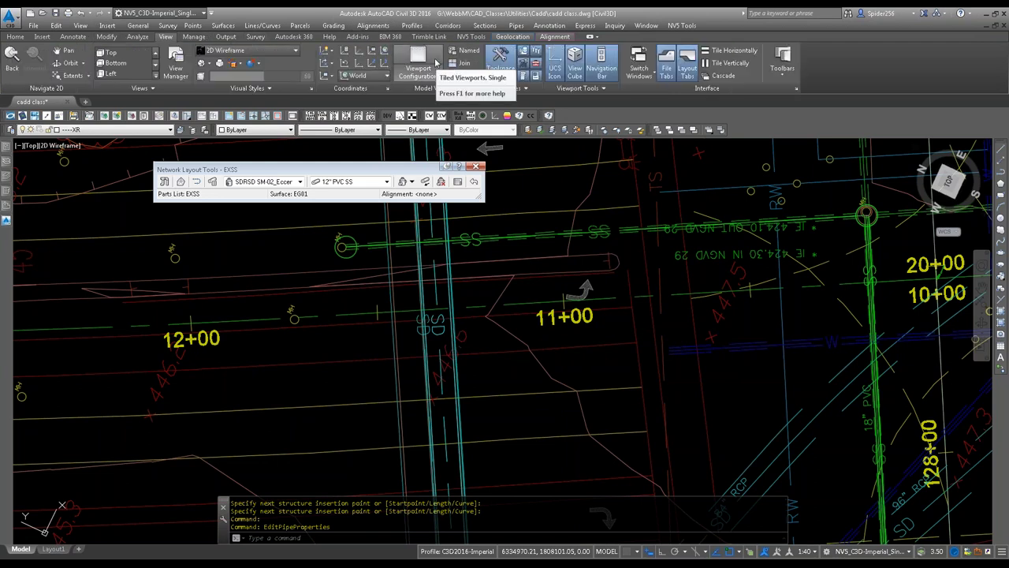
click(465, 50)
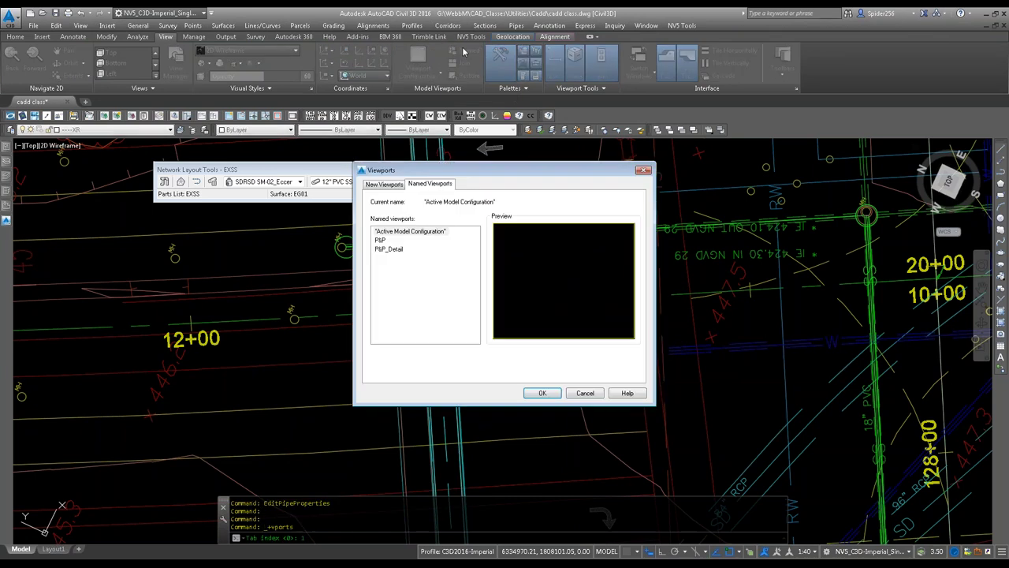
click(382, 240)
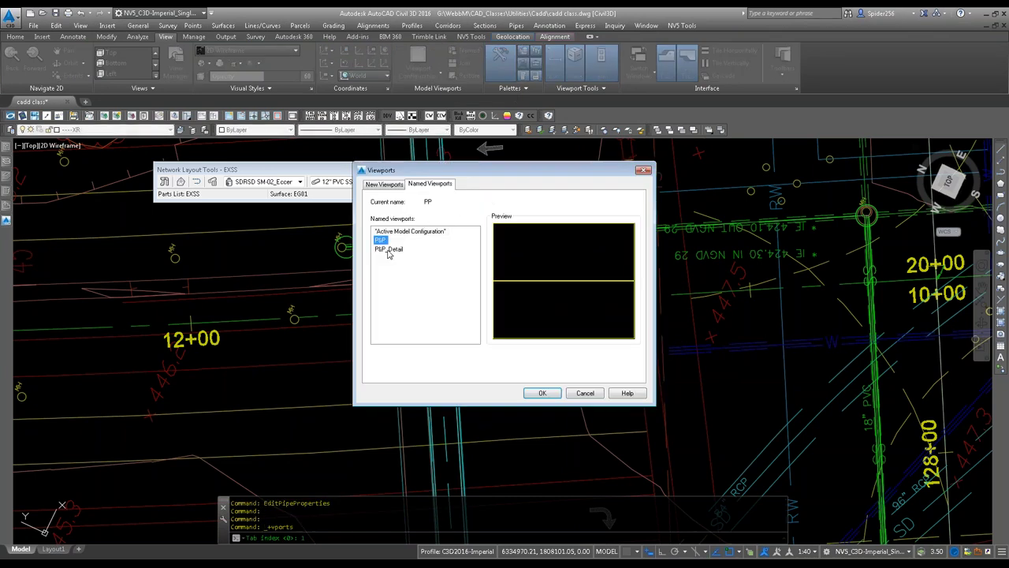
click(528, 392)
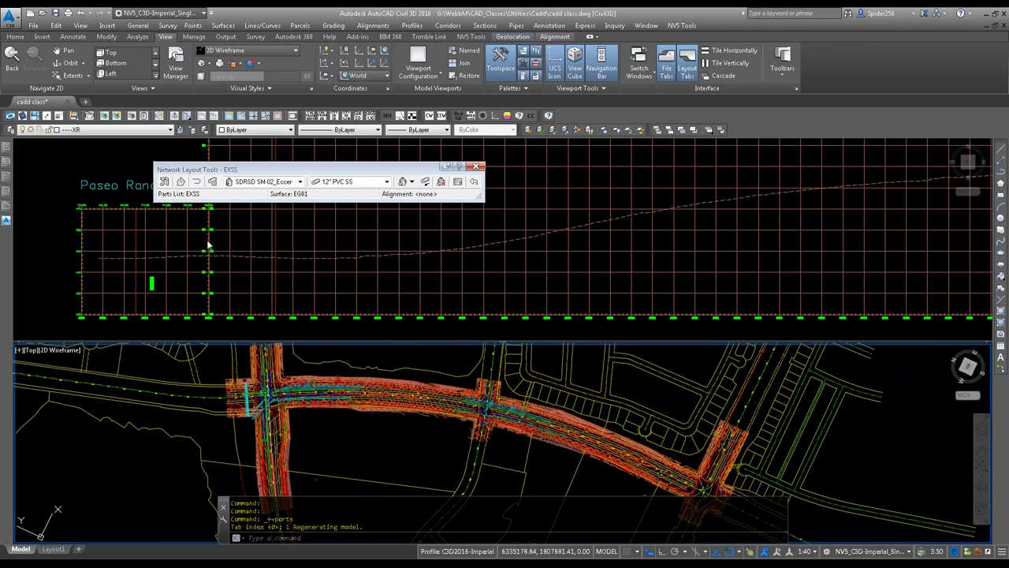
scroll(264, 386, up, 3)
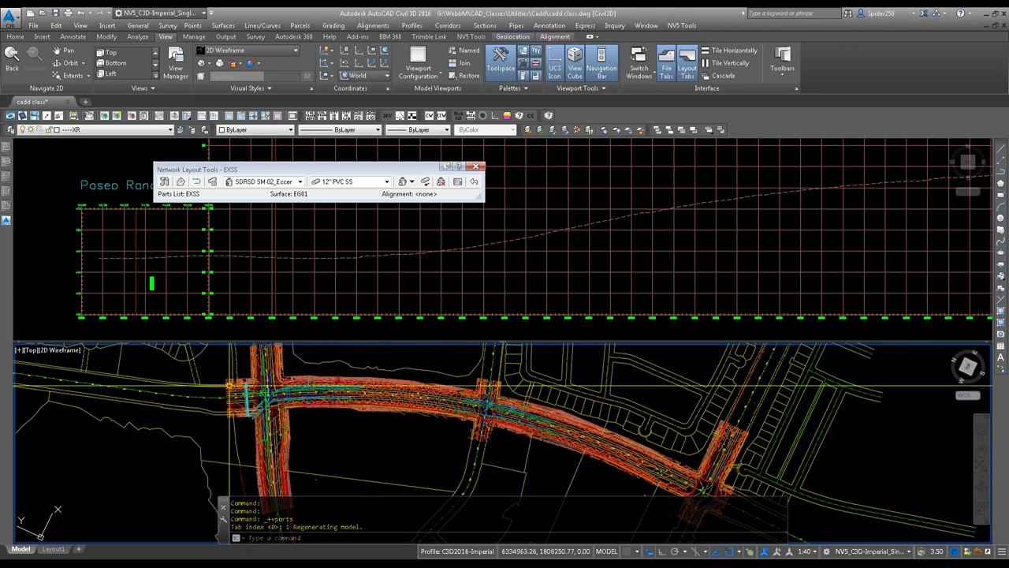
scroll(268, 378, up, 3)
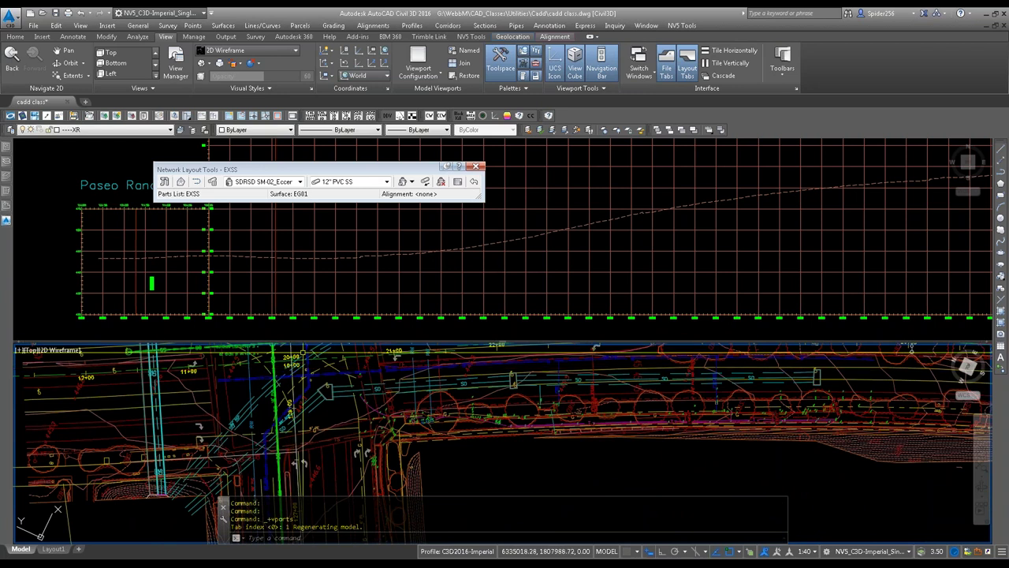
scroll(300, 365, up, 2)
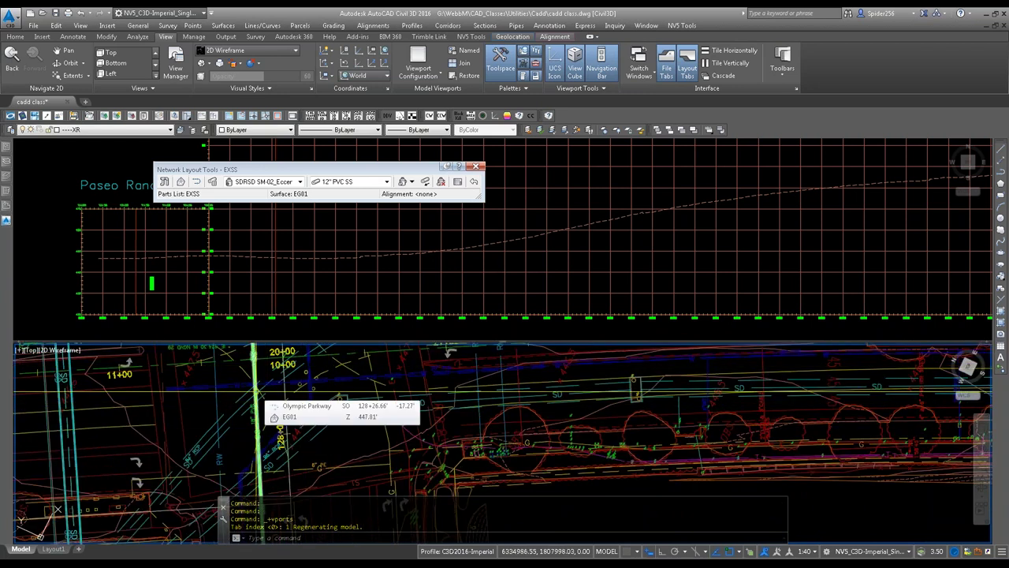
mouse_move(255, 392)
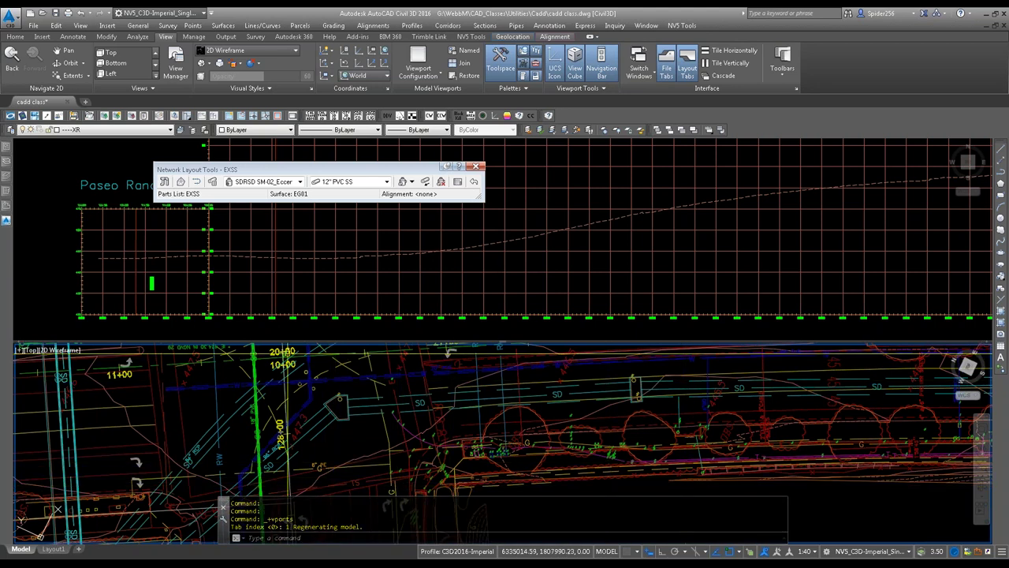
Step: Start drawing network parts in profile view with selected parts only, and choose the sewer pipe running past station 128+00
click(186, 291)
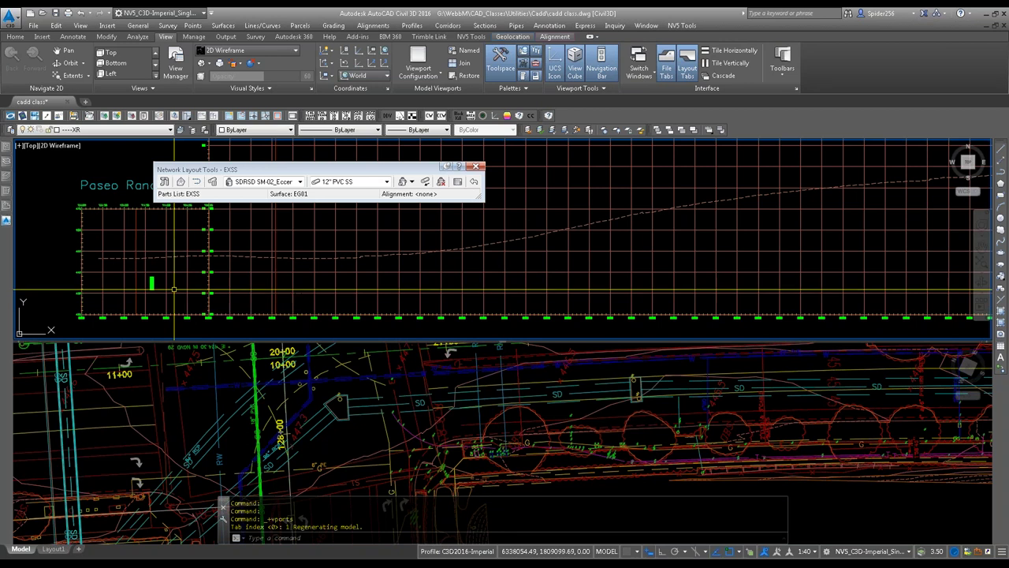
click(176, 293)
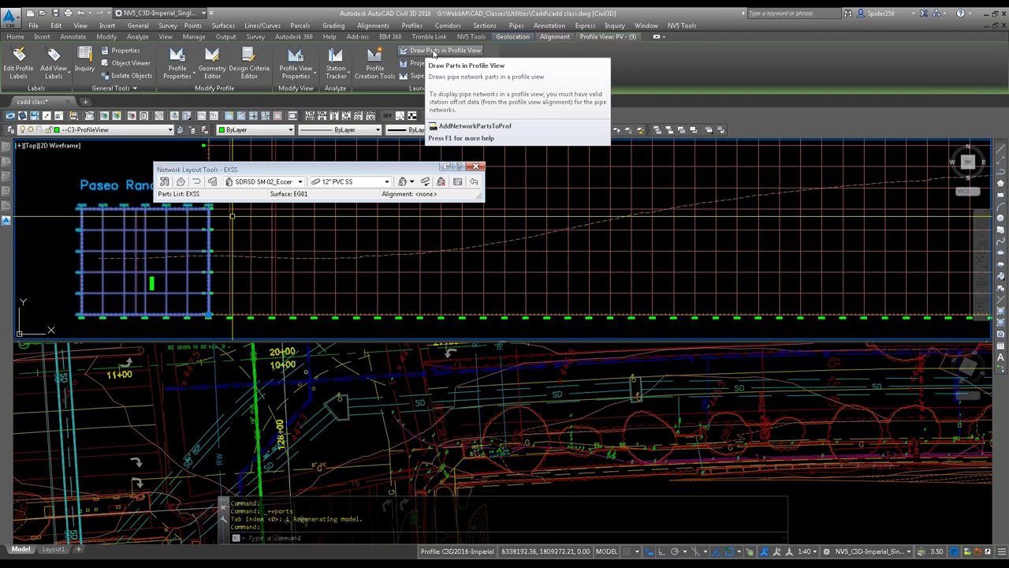
click(432, 50)
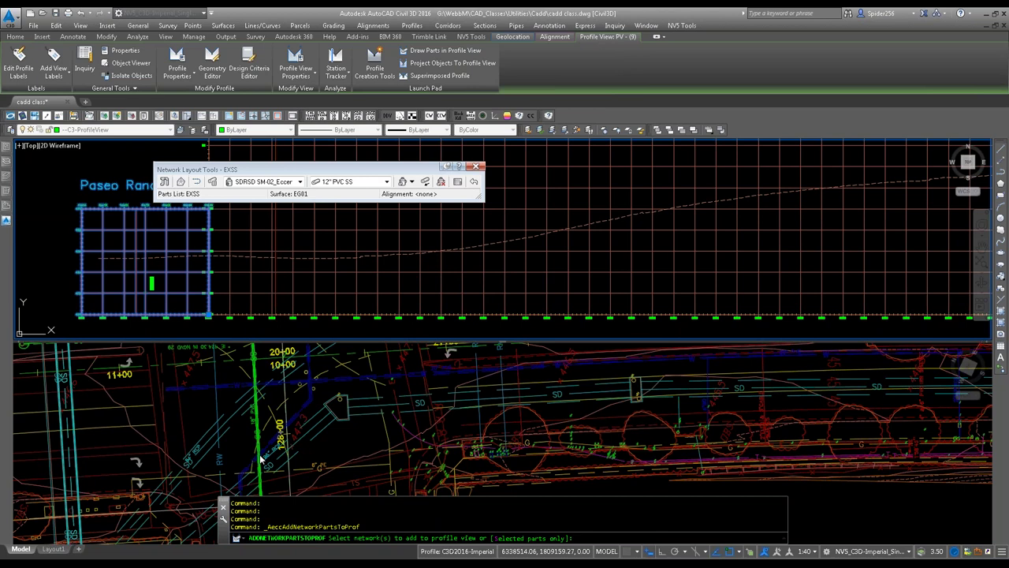
key(Return)
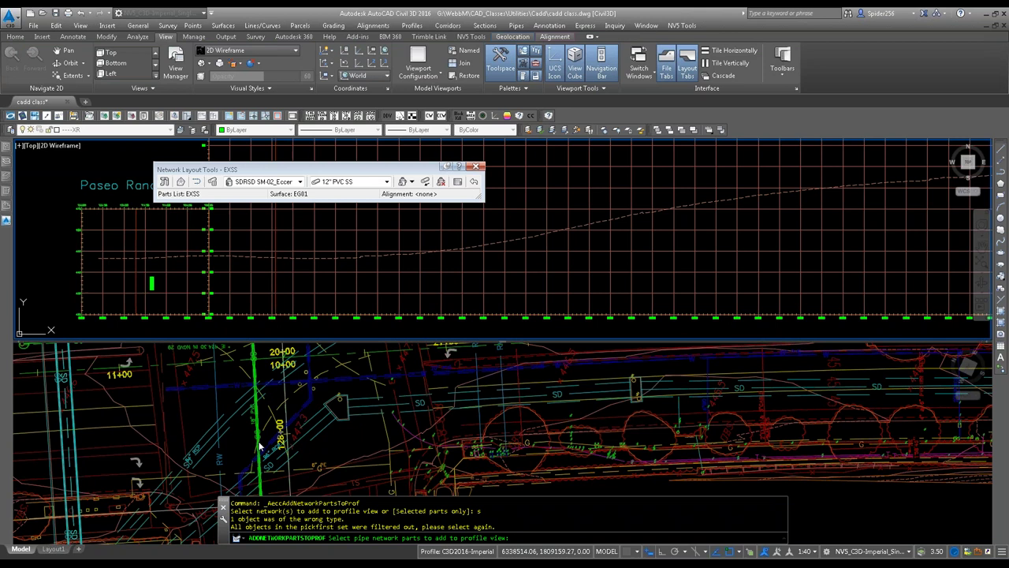
click(244, 438)
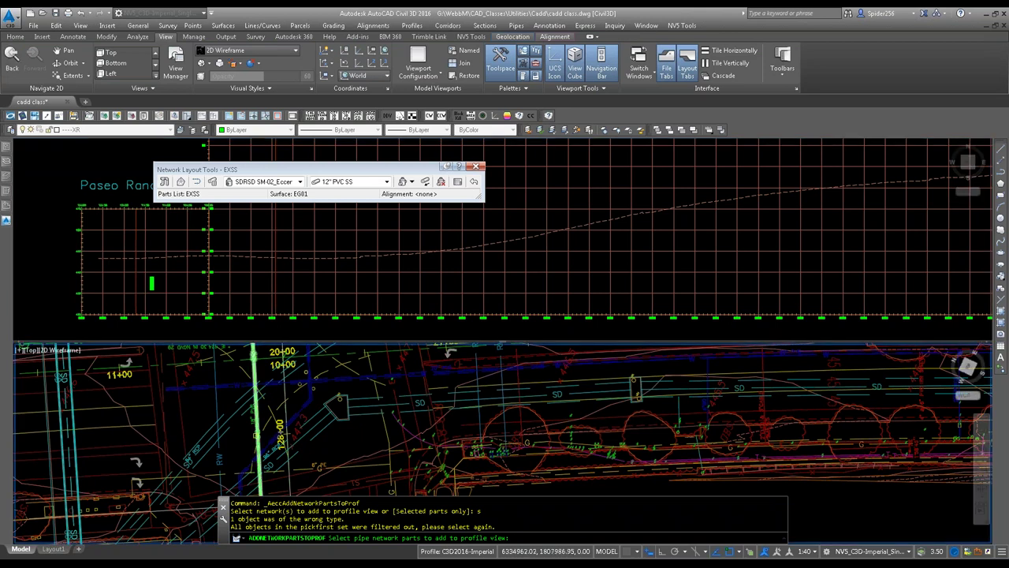
click(256, 436)
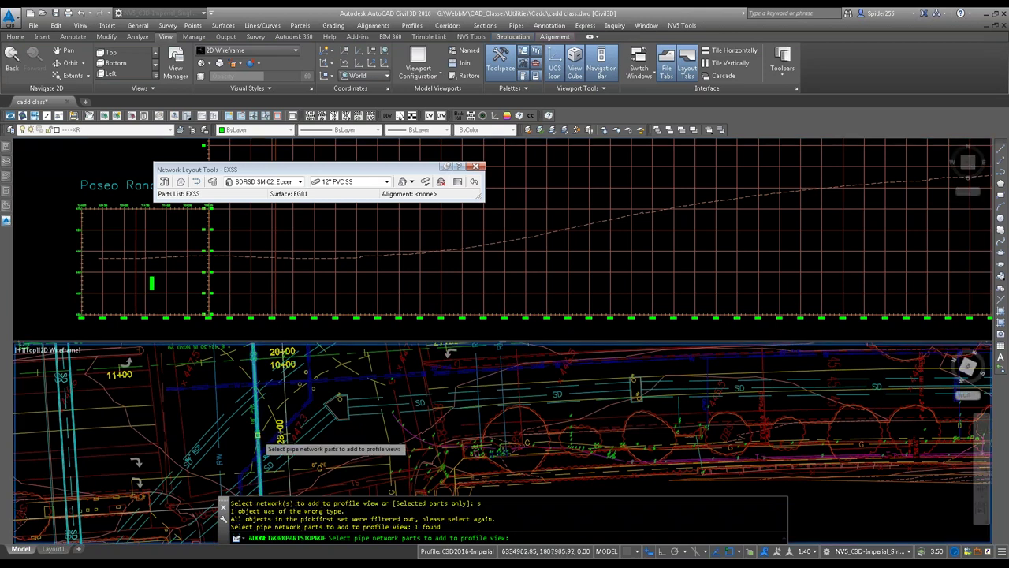
Step: Finish the part selection and draw the chosen sewer pipe in the small Paseo Ranchero profile view, PV - (9)
click(180, 287)
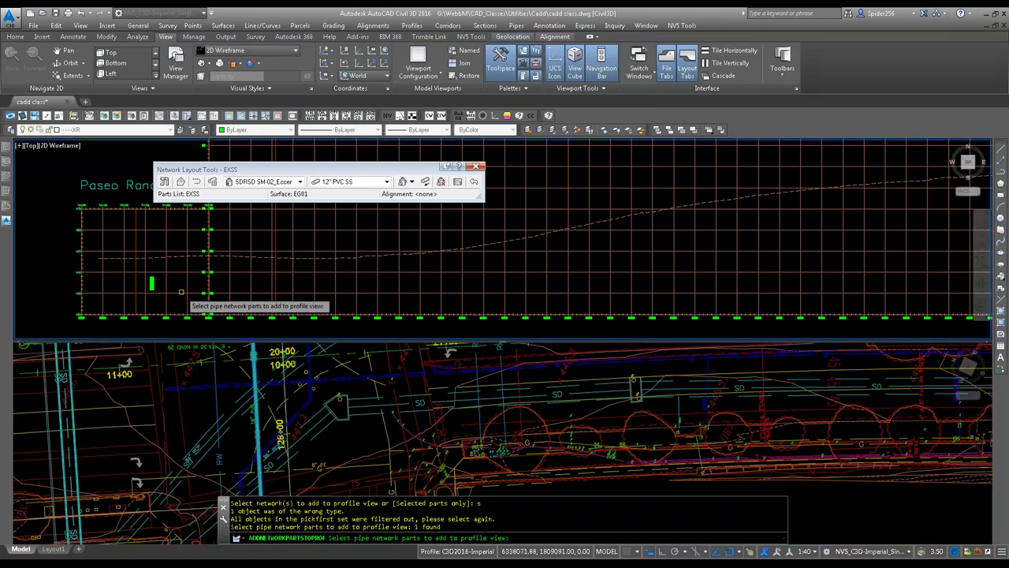
click(180, 292)
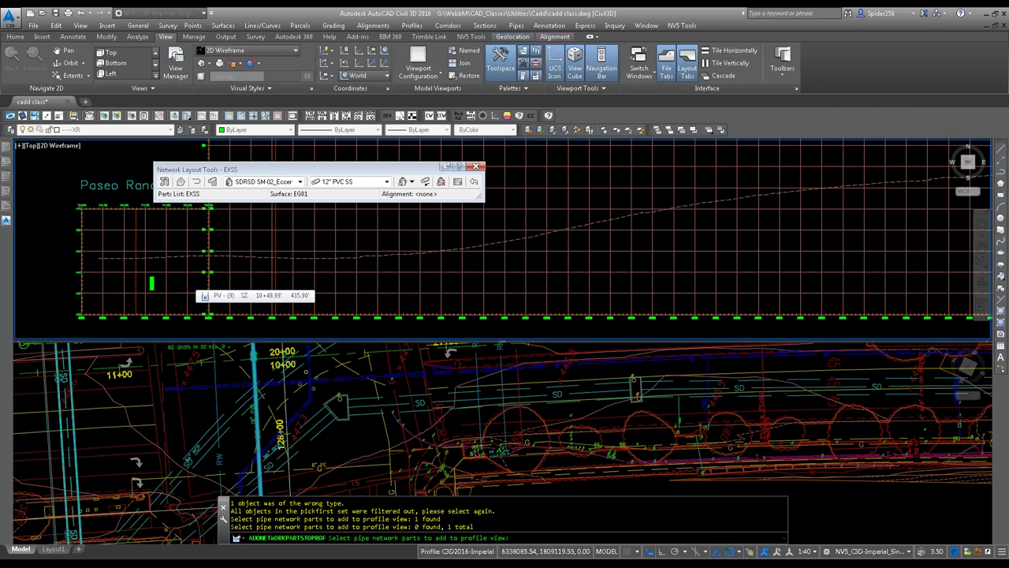
click(187, 280)
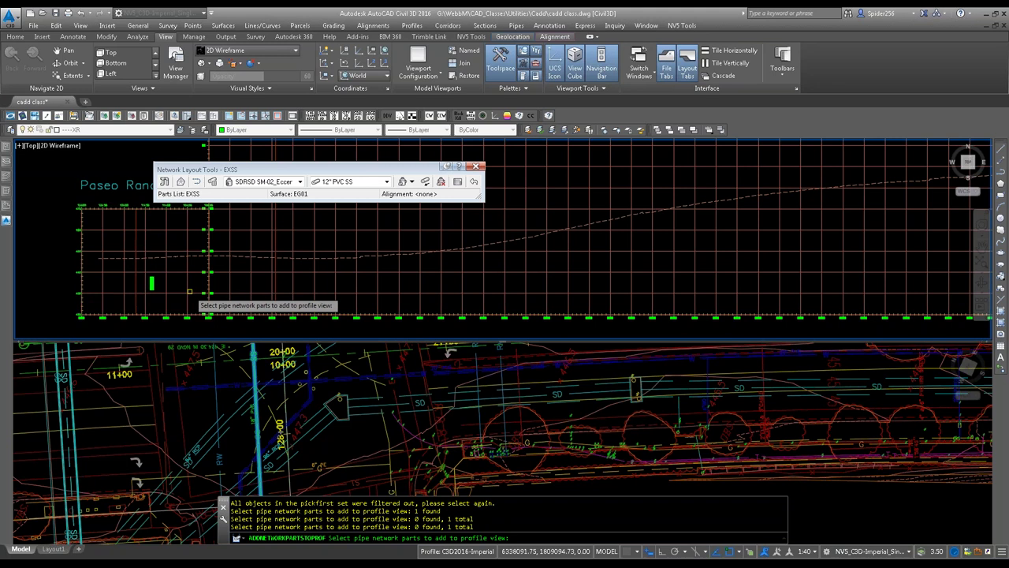
key(Return)
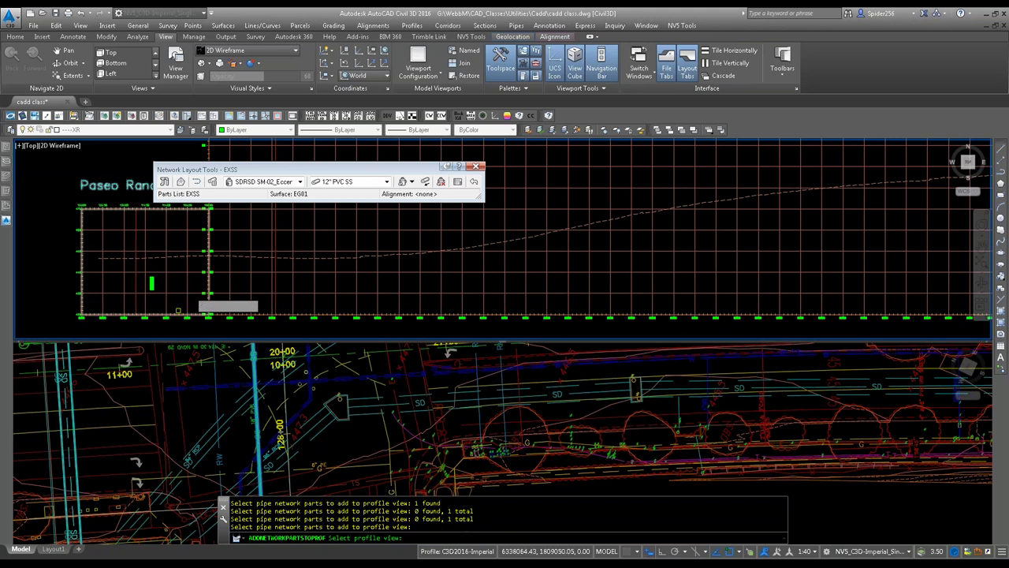
scroll(181, 308, up, 3)
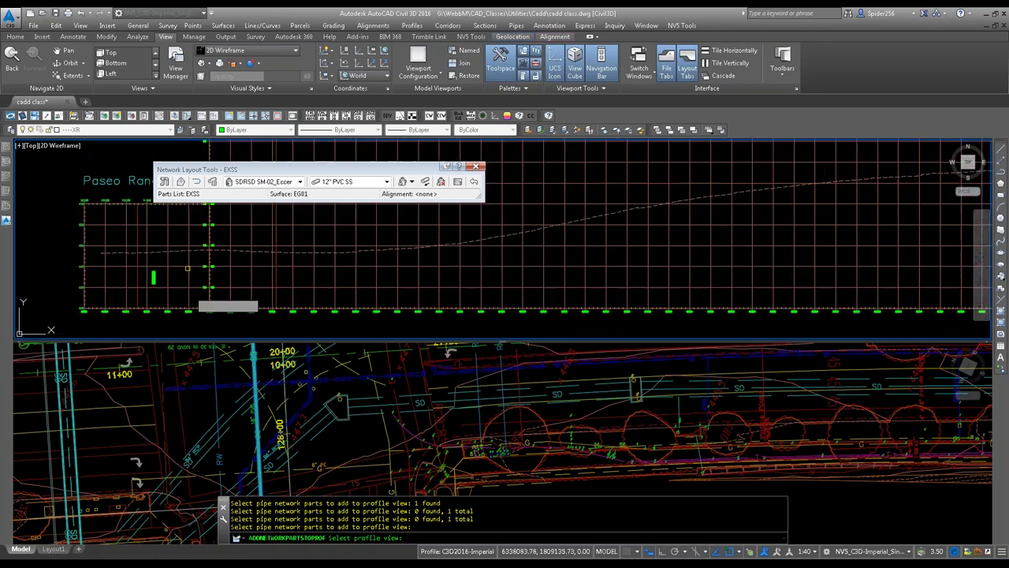
scroll(188, 268, down, 5)
scroll(190, 292, up, 4)
scroll(190, 293, up, 2)
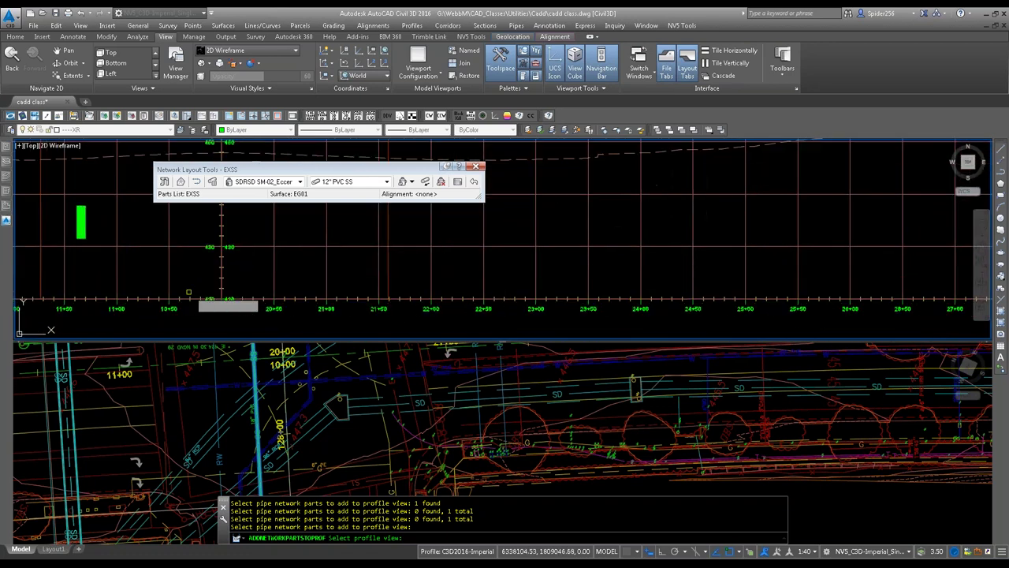
scroll(188, 291, down, 2)
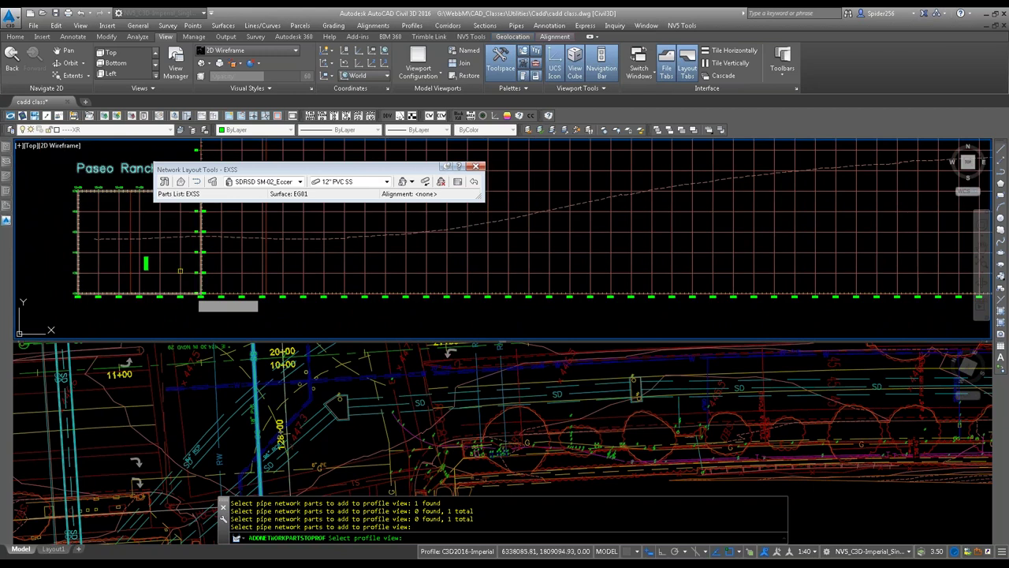
click(180, 271)
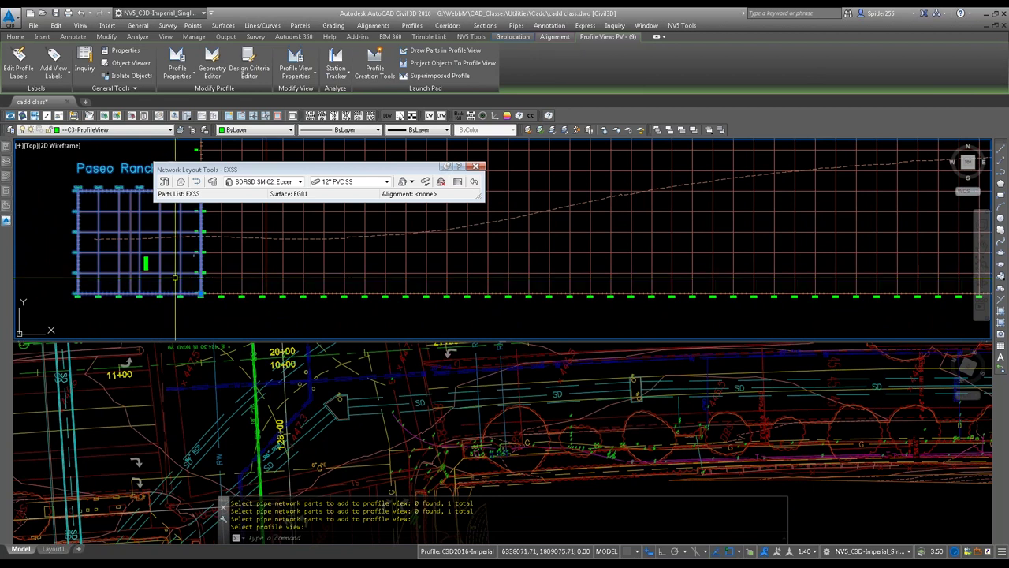
Step: Examine the sewer crossing just below elevation 440, and review the draw settings and styles of the EXSS and EXSD parts in the profile view's properties
scroll(197, 249, up, 2)
scroll(189, 260, up, 5)
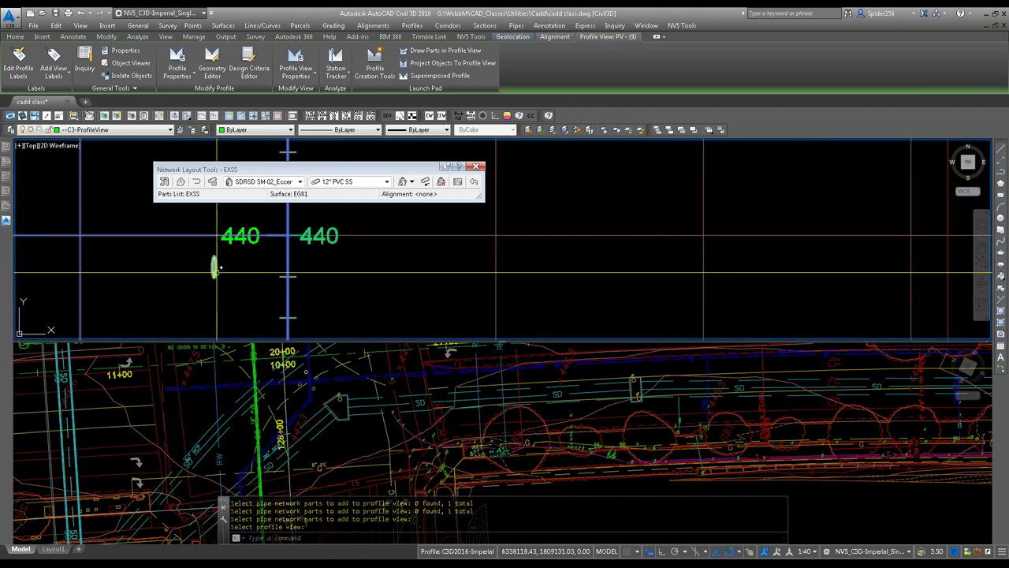
scroll(214, 268, down, 1)
scroll(215, 271, down, 1)
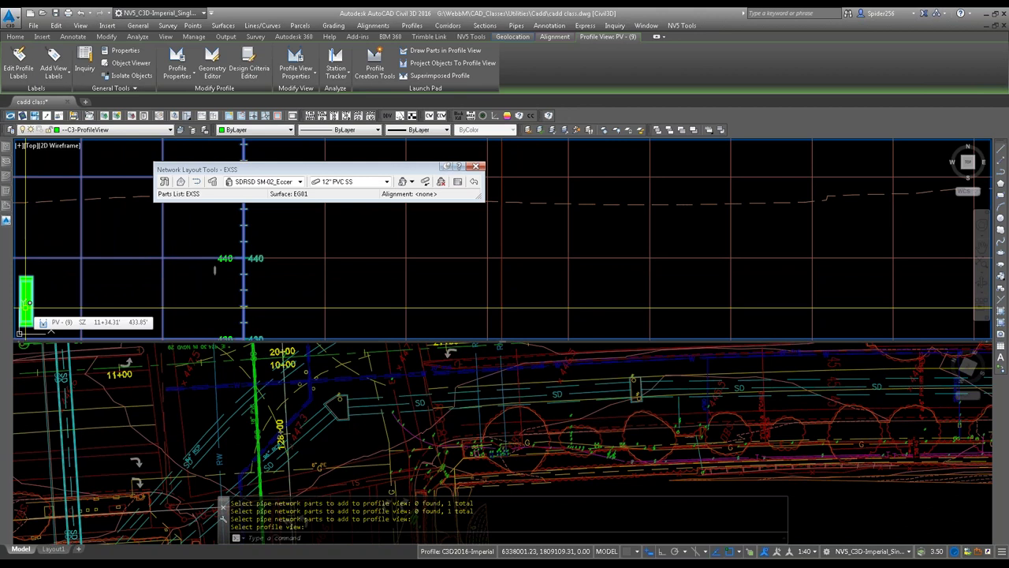
right_click(185, 261)
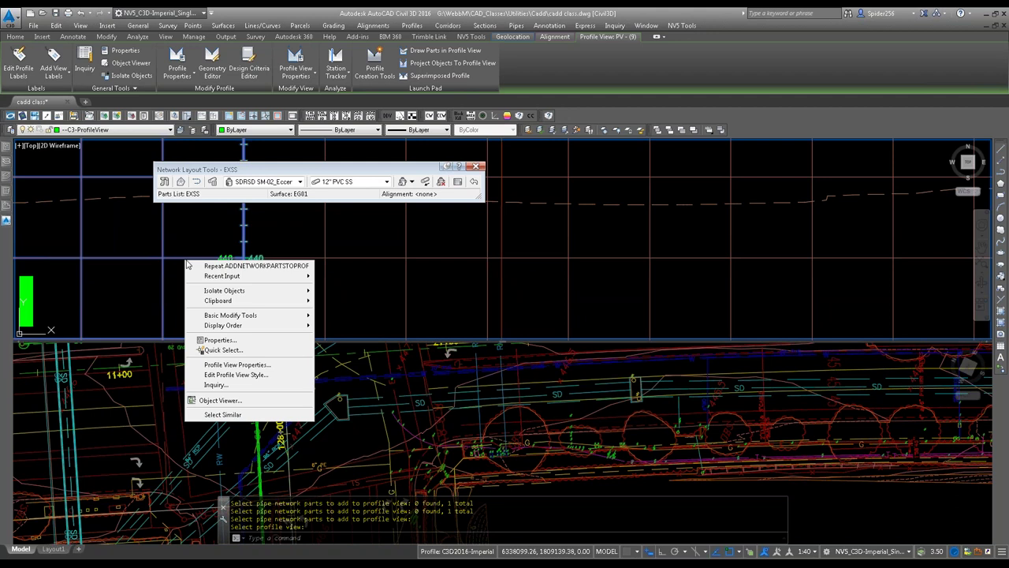
click(242, 366)
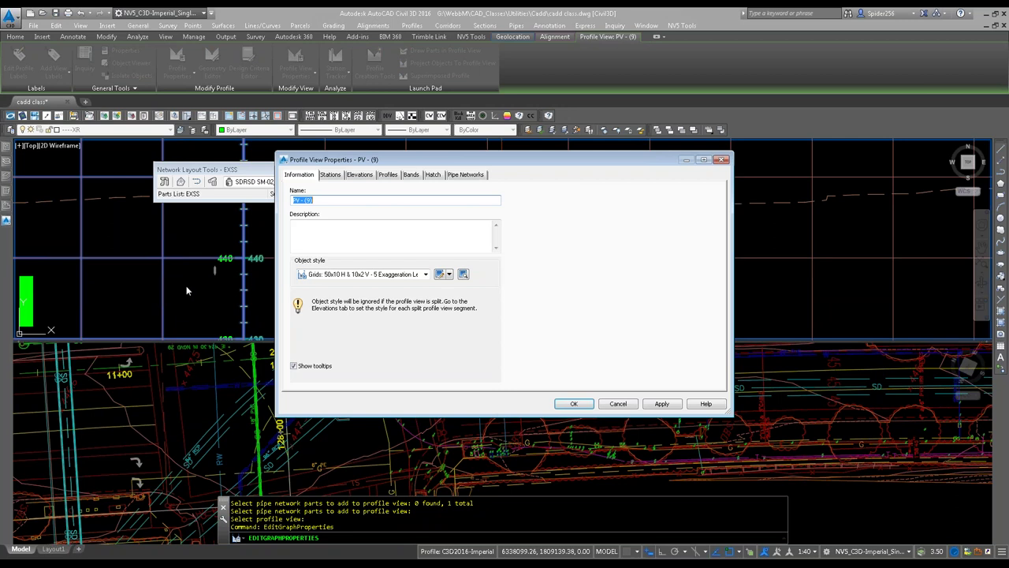
click(474, 175)
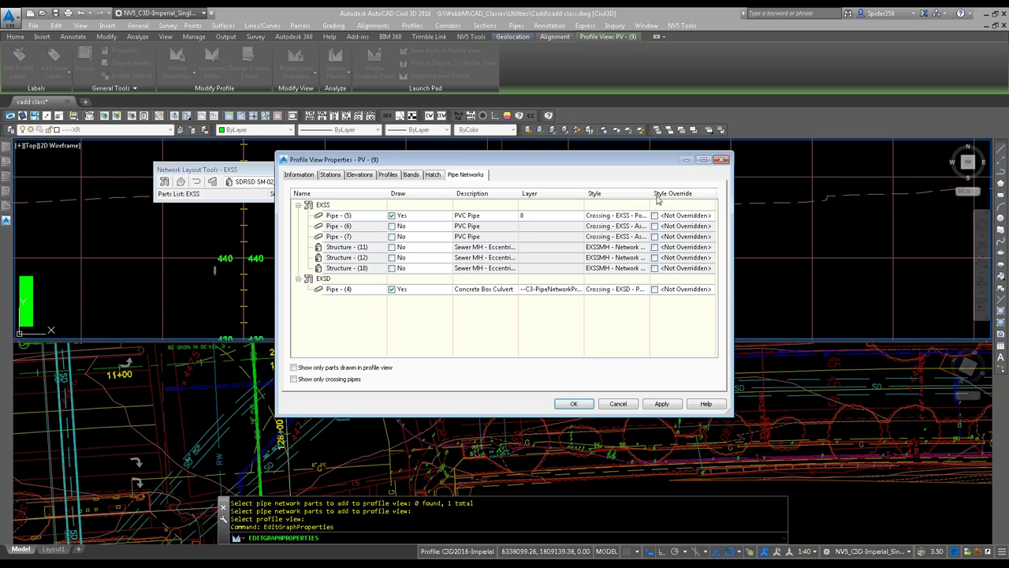
drag(649, 192, 686, 193)
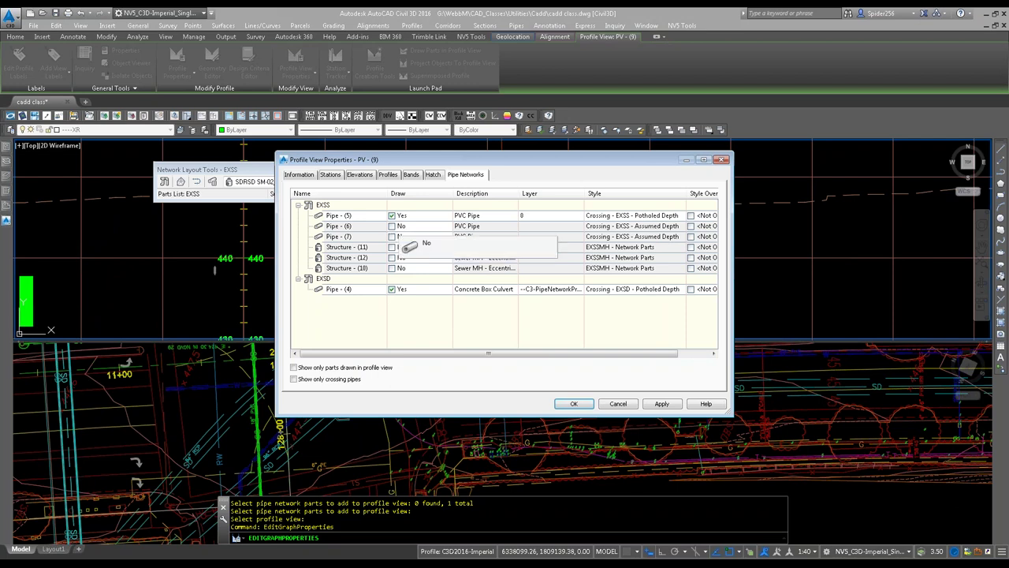
click(391, 236)
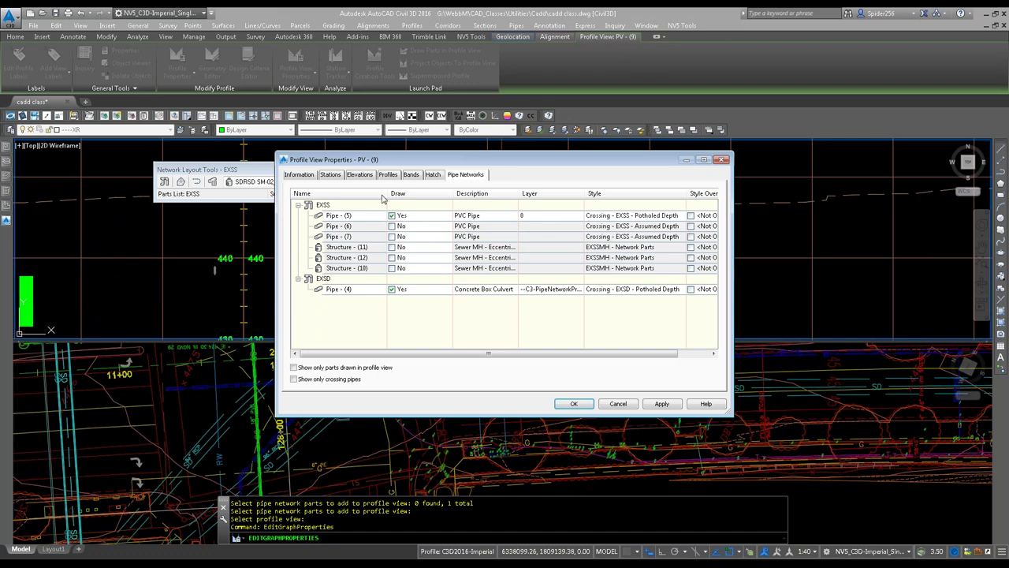
click(391, 288)
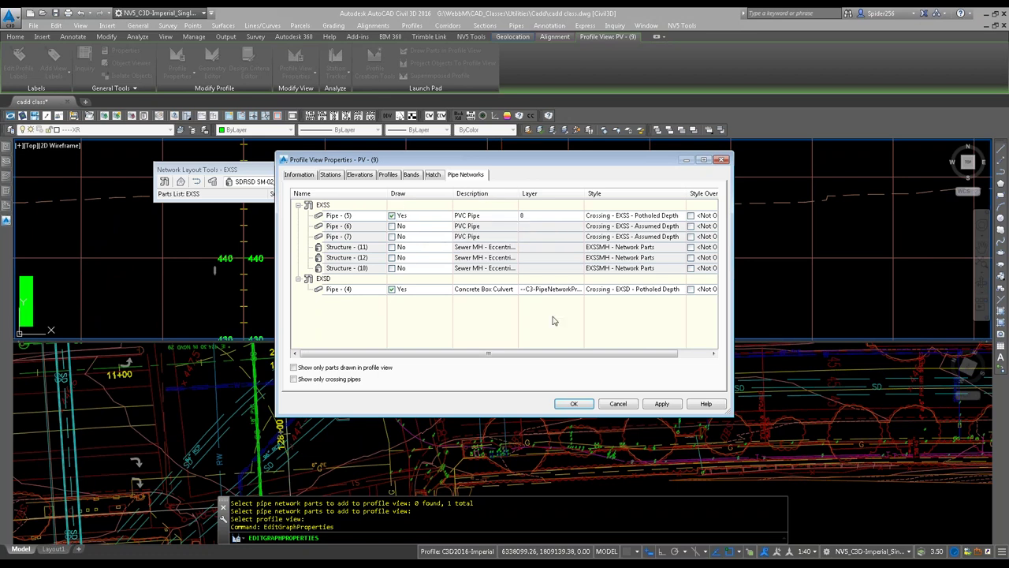
click(574, 404)
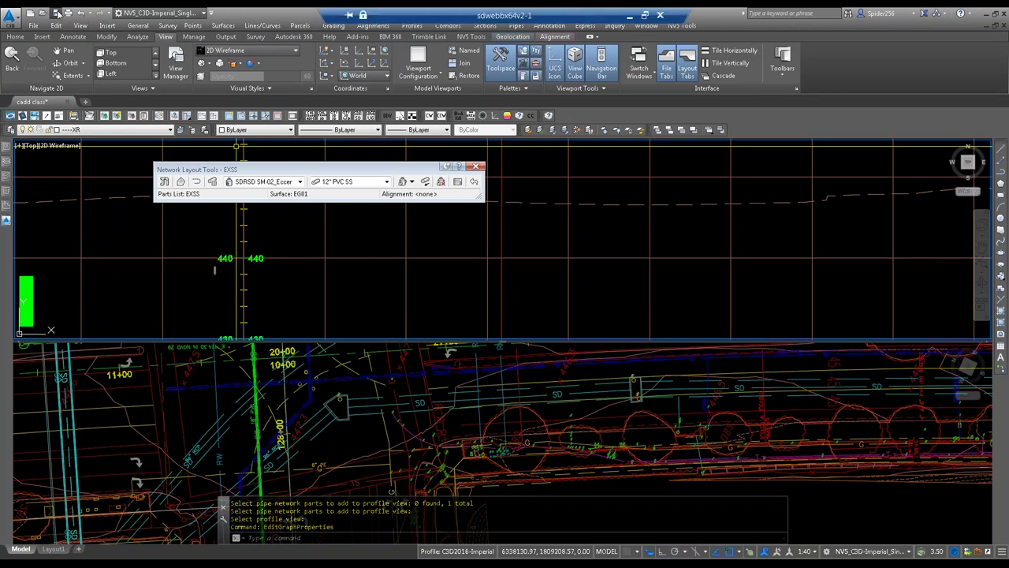
Step: Save the drawing and create data shortcuts for all of its pipe networks
key(ctrl+s)
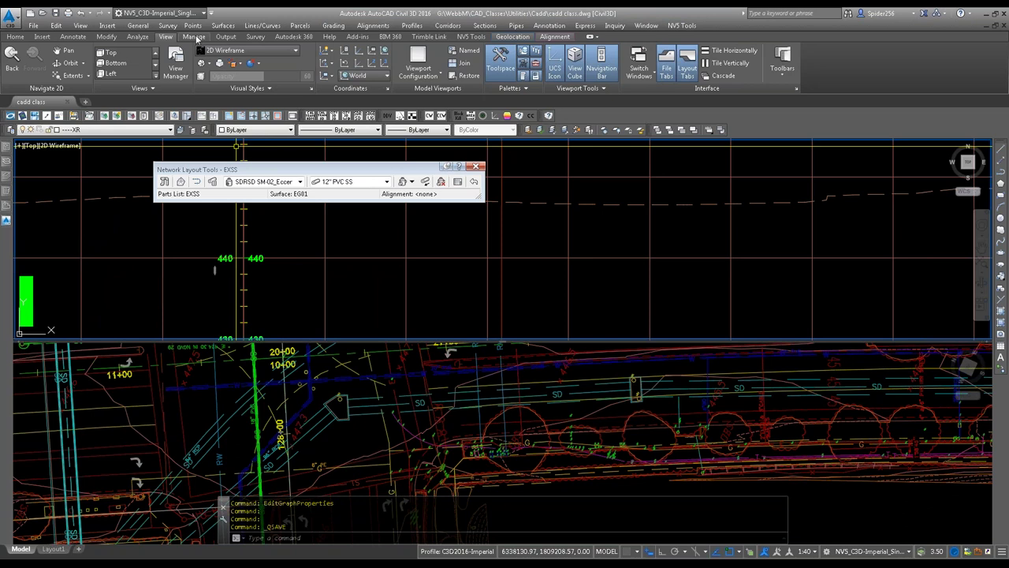
click(195, 37)
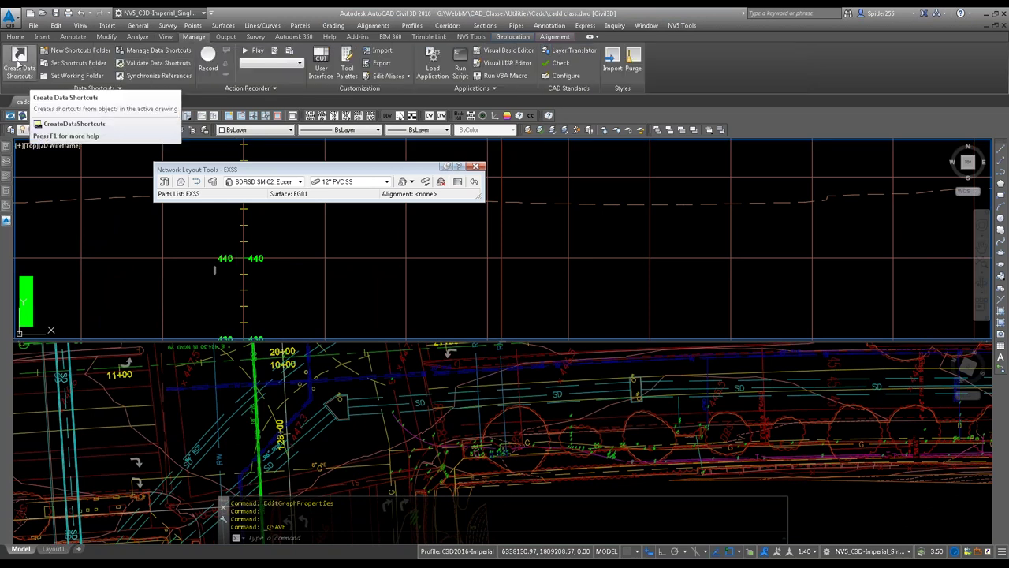
click(20, 54)
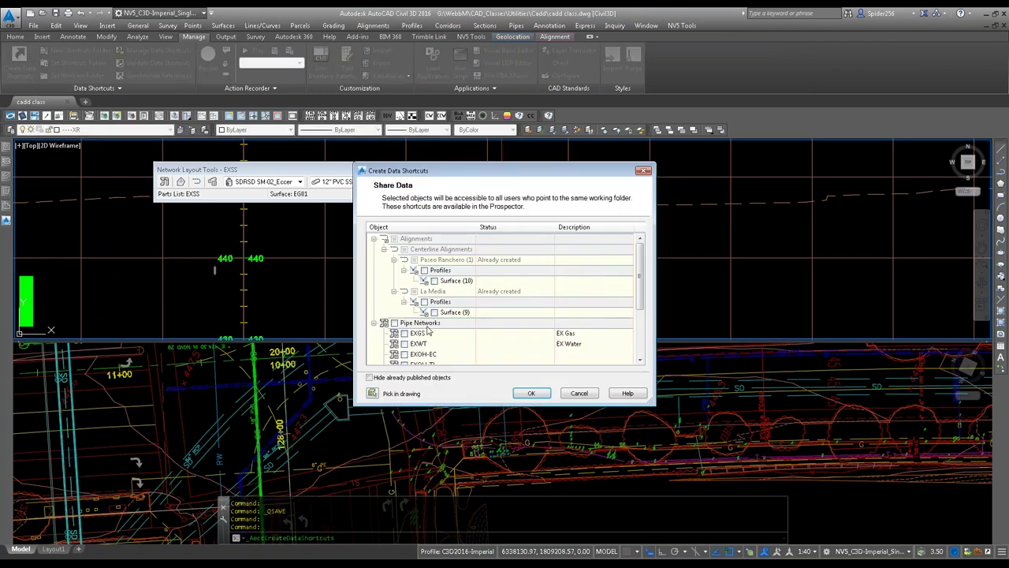
click(395, 323)
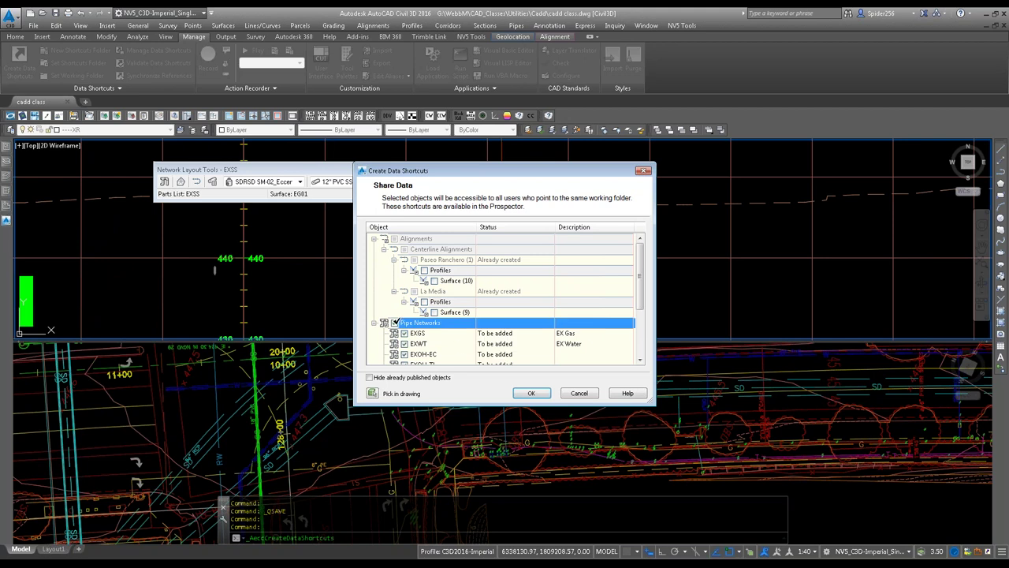
click(530, 393)
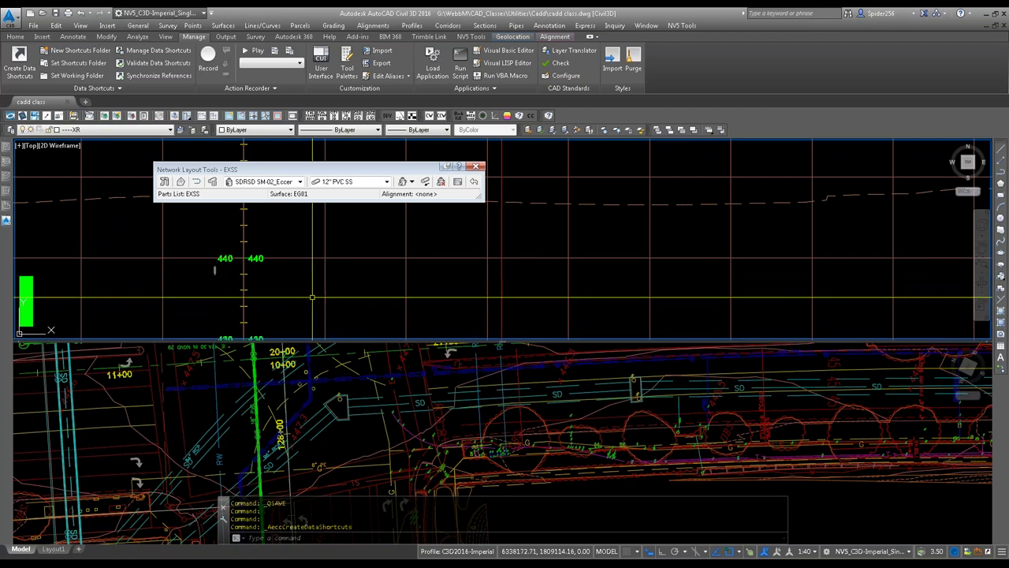
Step: Check the network editing options of the sewer pipe past station 128+00, and close the EXSS Network Layout Tools
scroll(332, 271, down, 5)
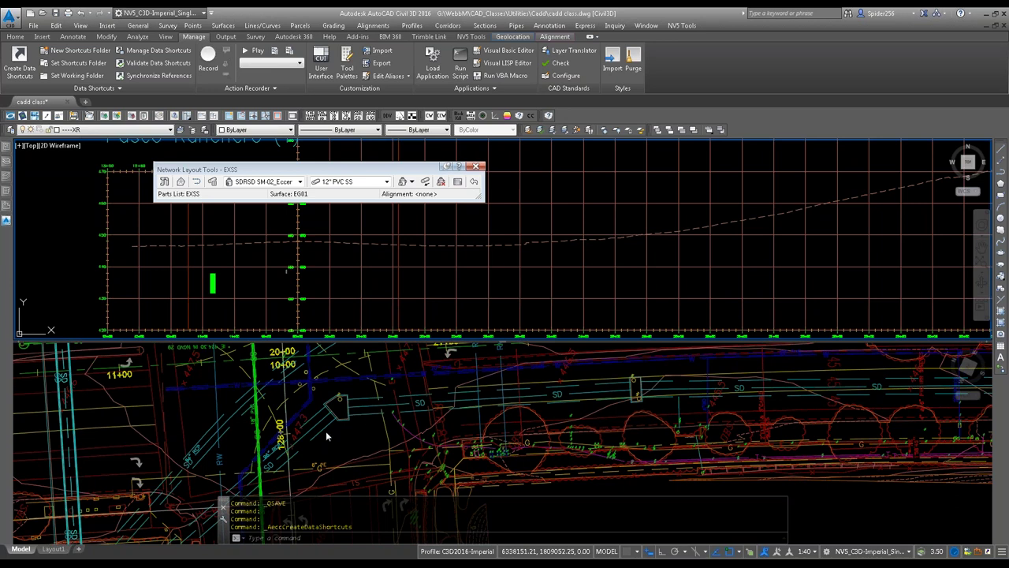
click(279, 486)
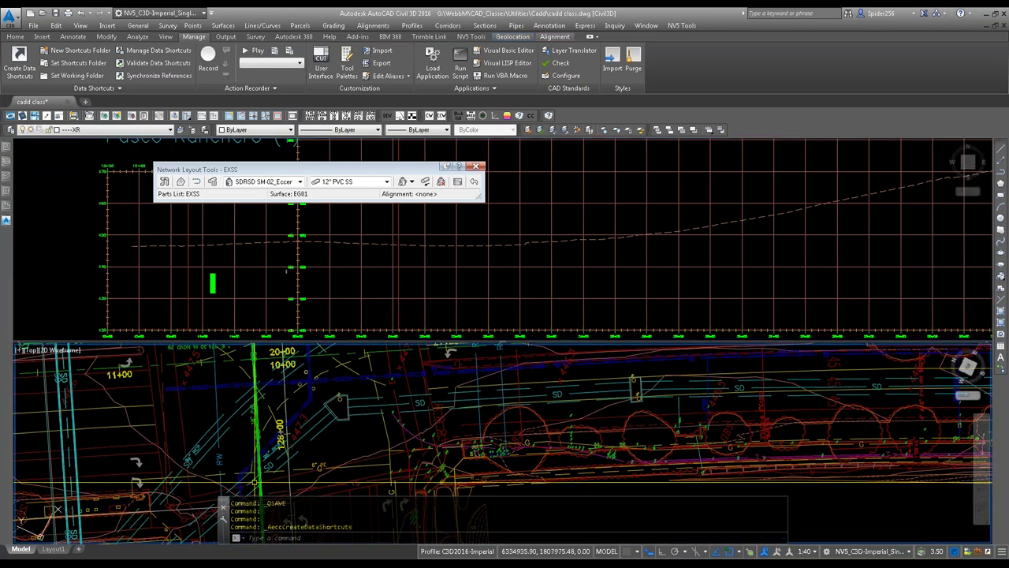
click(260, 474)
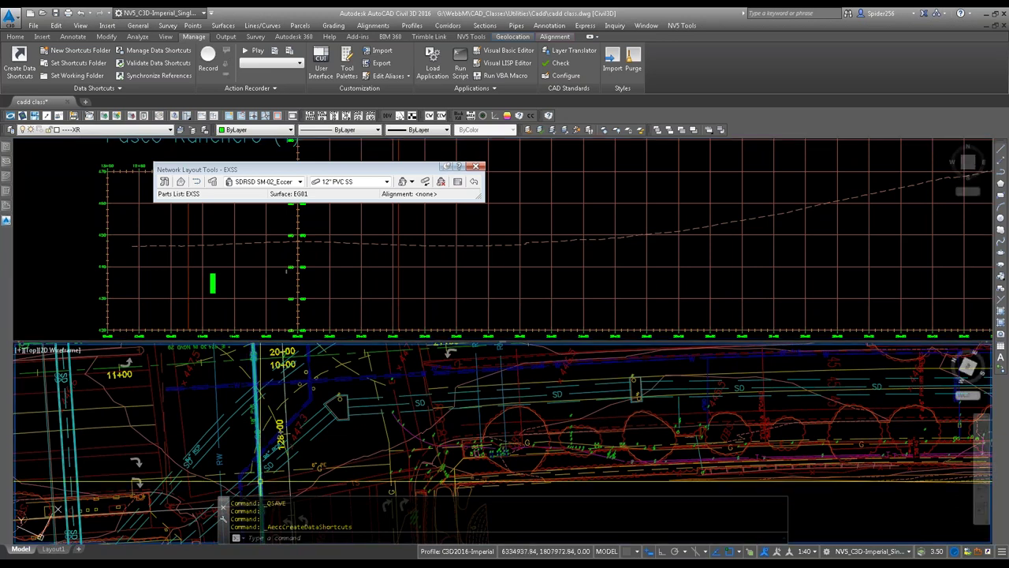
right_click(261, 484)
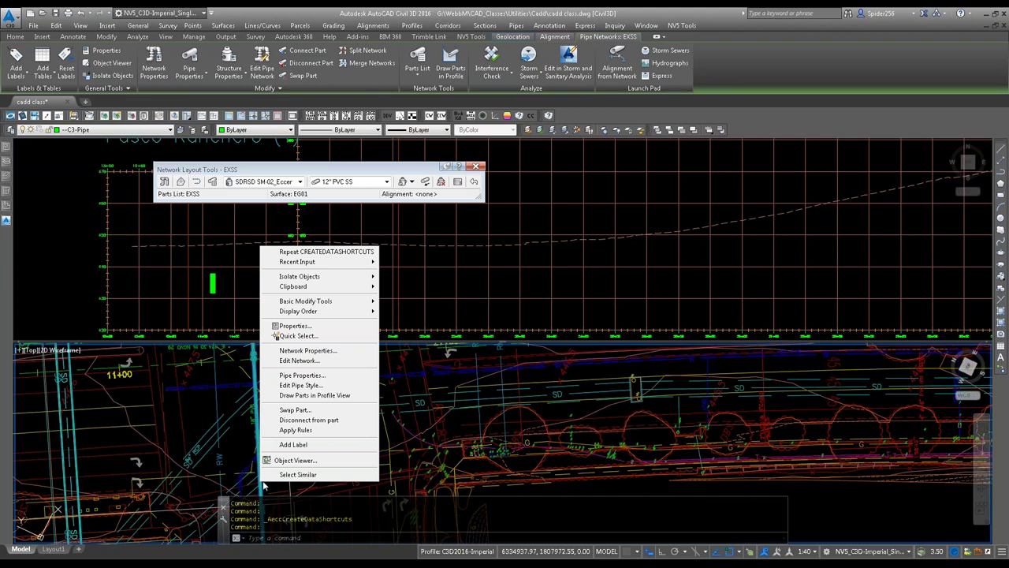
click(294, 361)
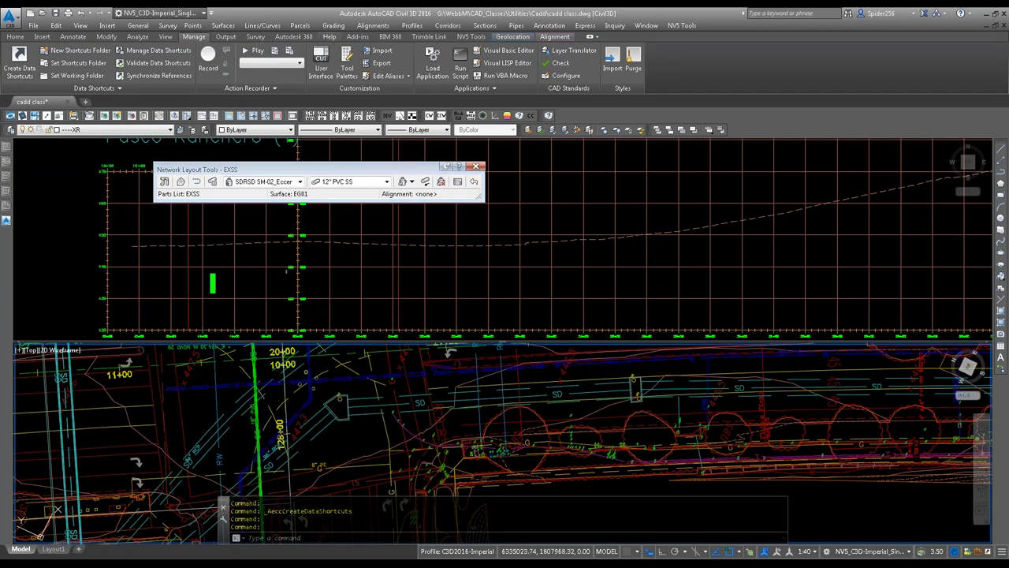
click(567, 39)
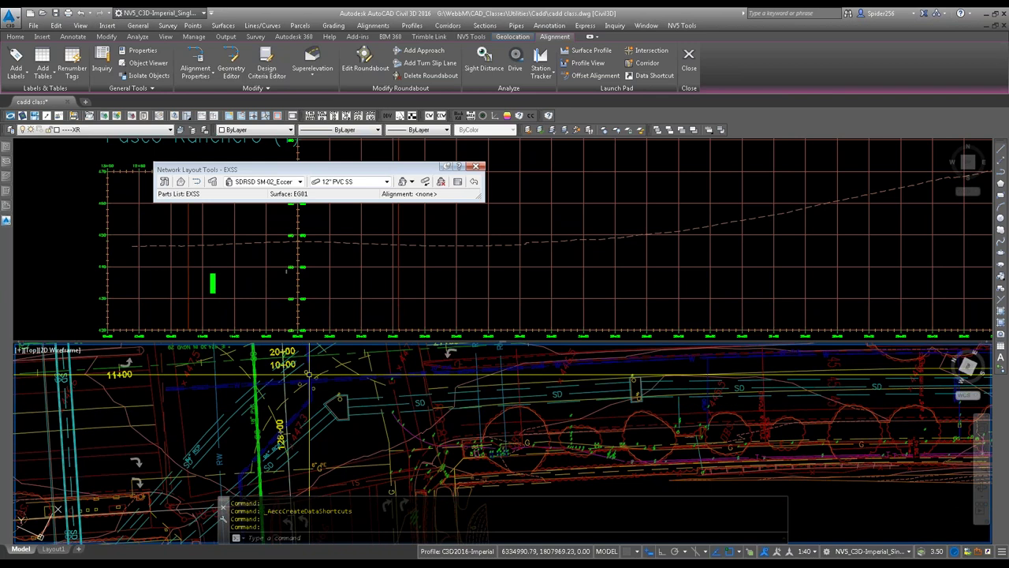
click(475, 166)
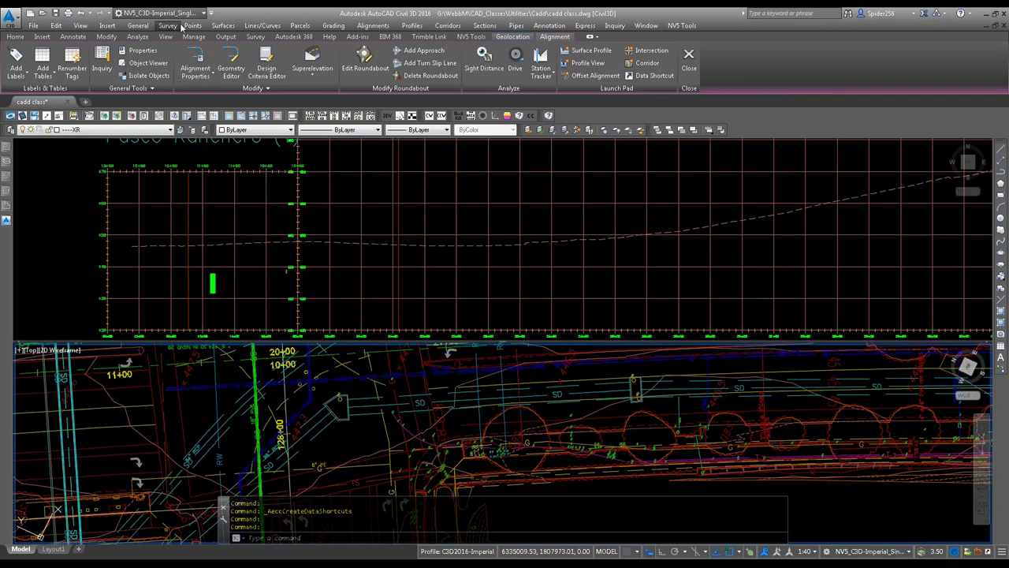
Step: Review the alignment creation options, and examine the La Media alignment in plan around station 22+00
click(15, 37)
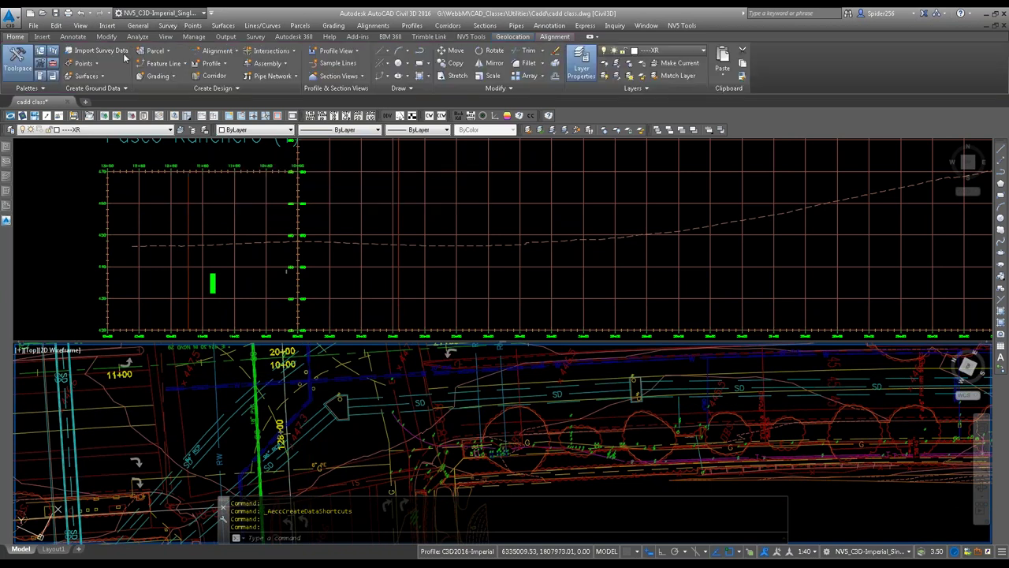
click(226, 52)
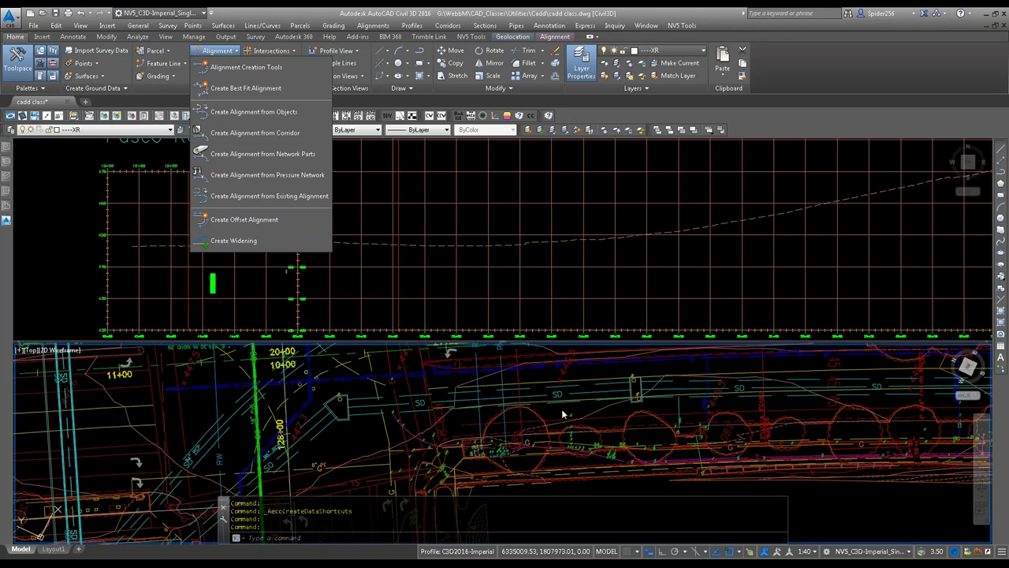
click(416, 176)
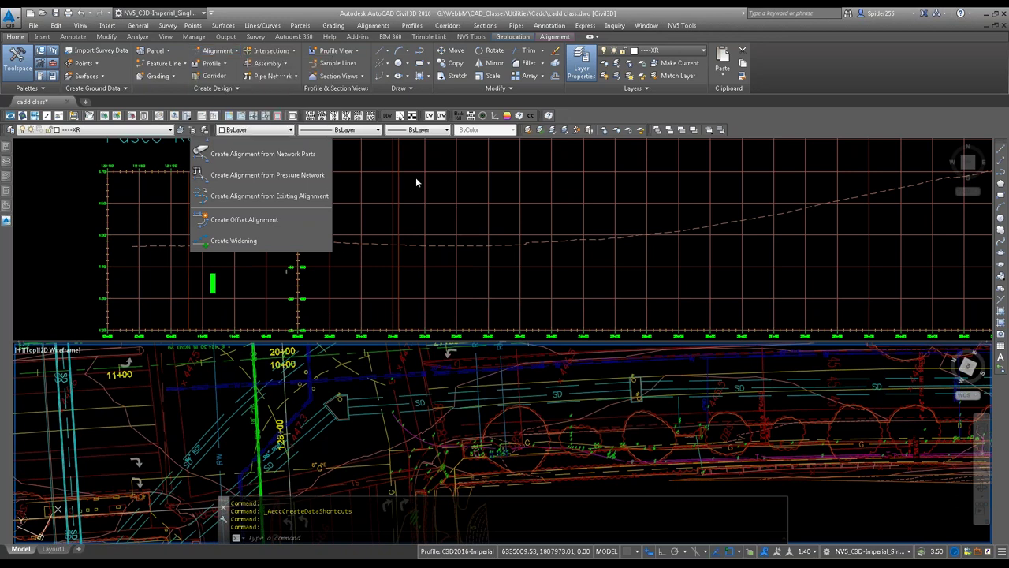
scroll(473, 426, down, 5)
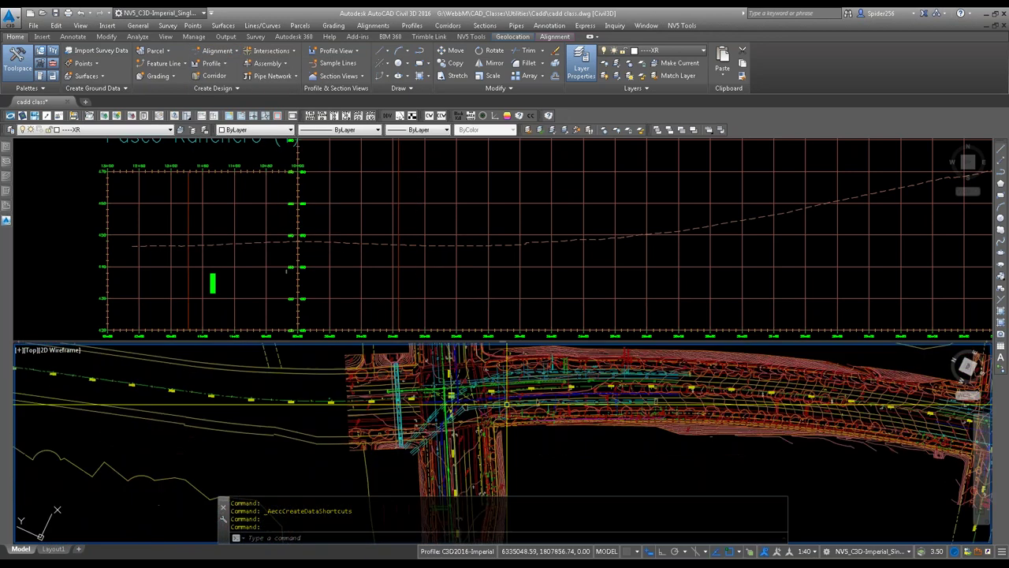
scroll(505, 395, up, 3)
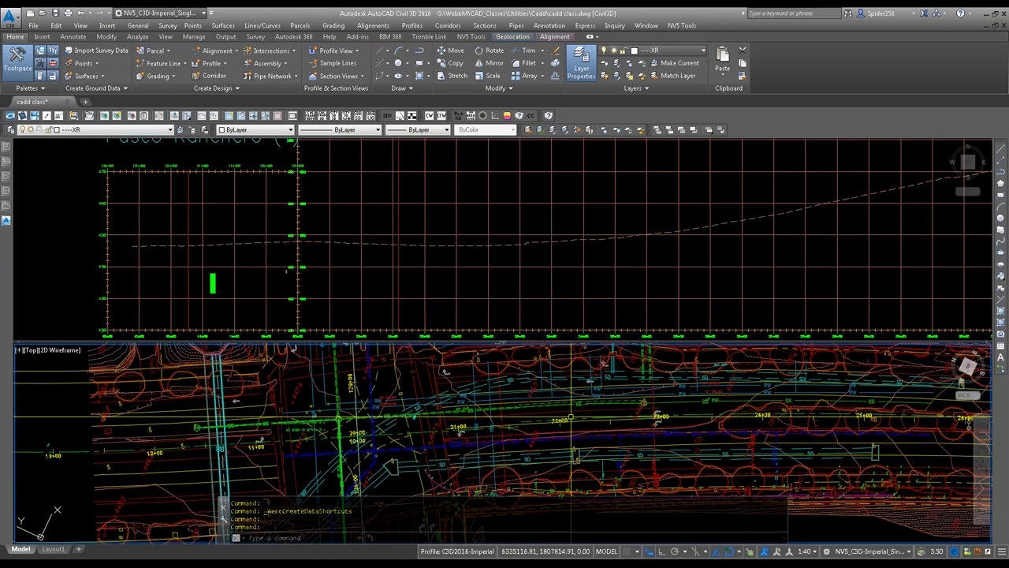
mouse_move(578, 422)
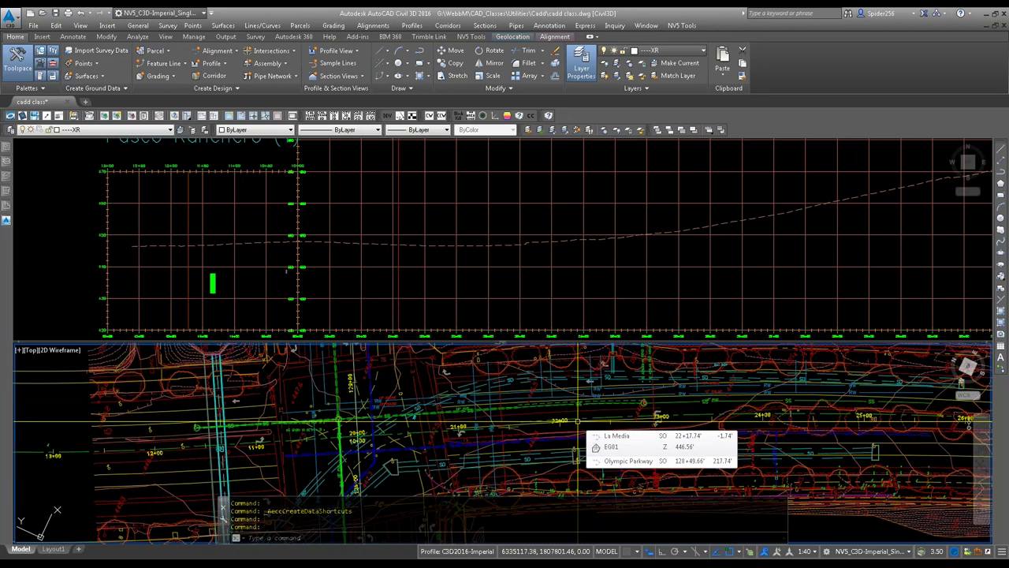
mouse_move(568, 378)
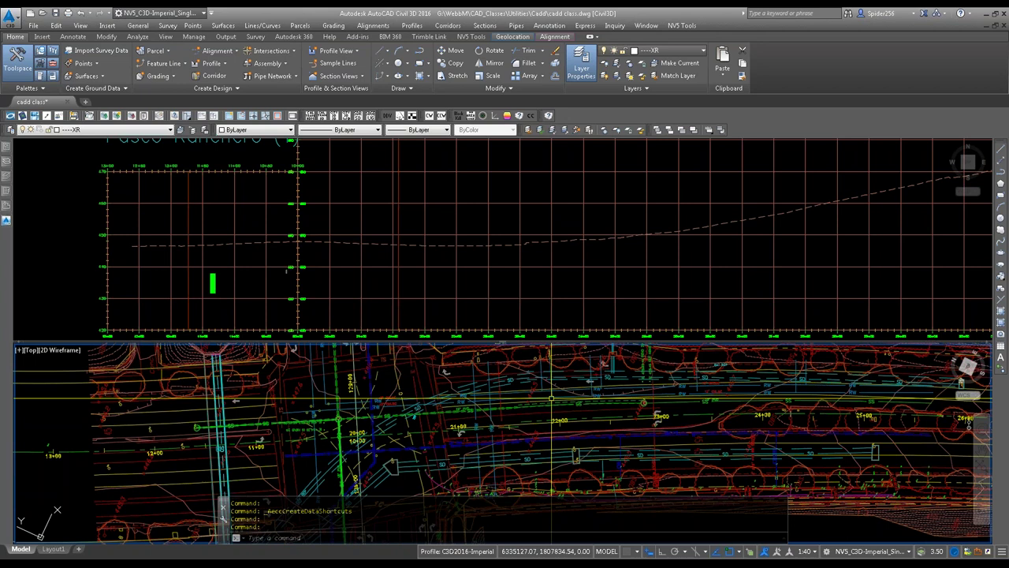
mouse_move(542, 405)
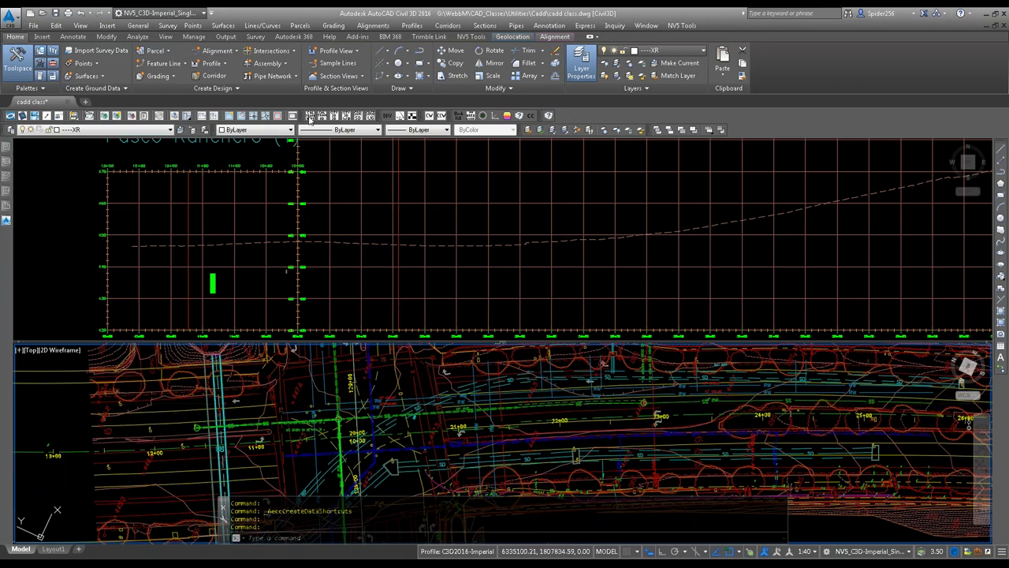
Step: Start the Create Offset Alignment command and choose La Media from the alignment list as the parent
click(232, 52)
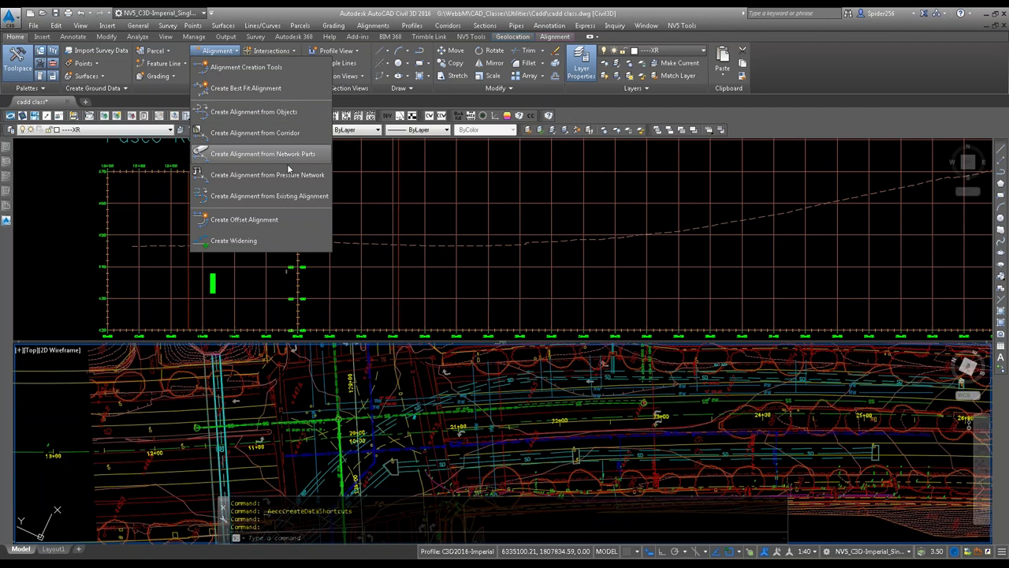
click(265, 220)
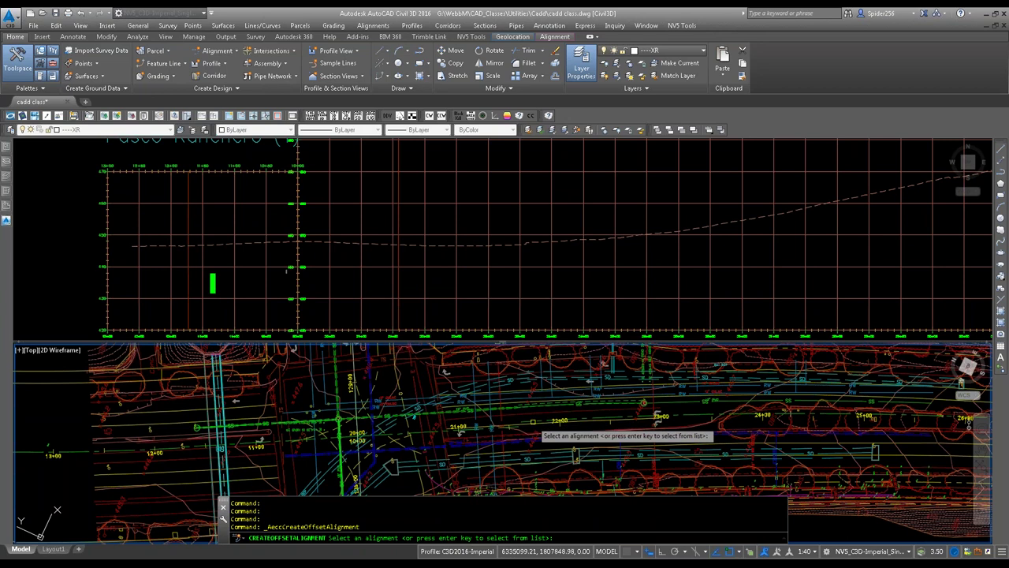
click(588, 421)
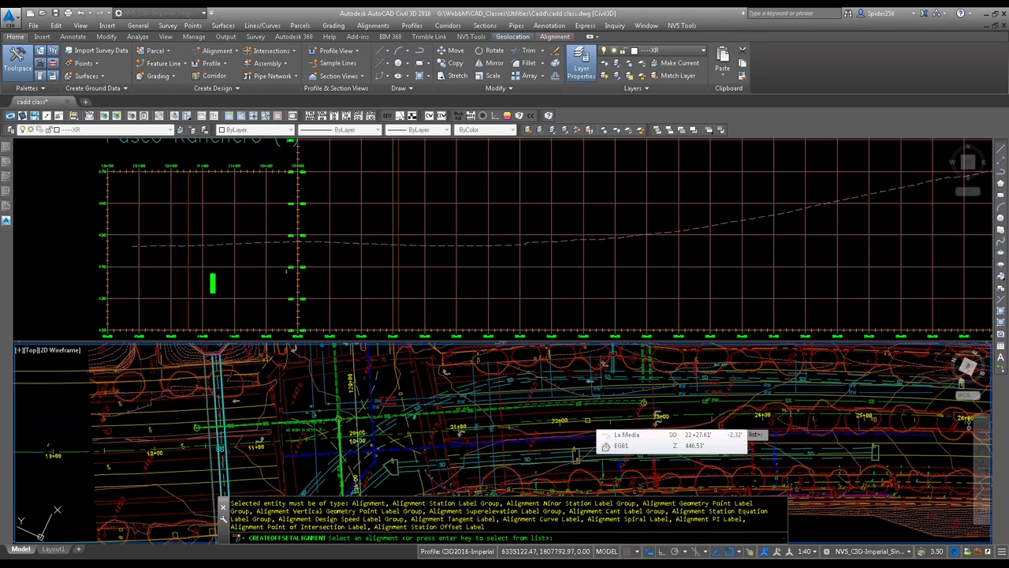
key(Return)
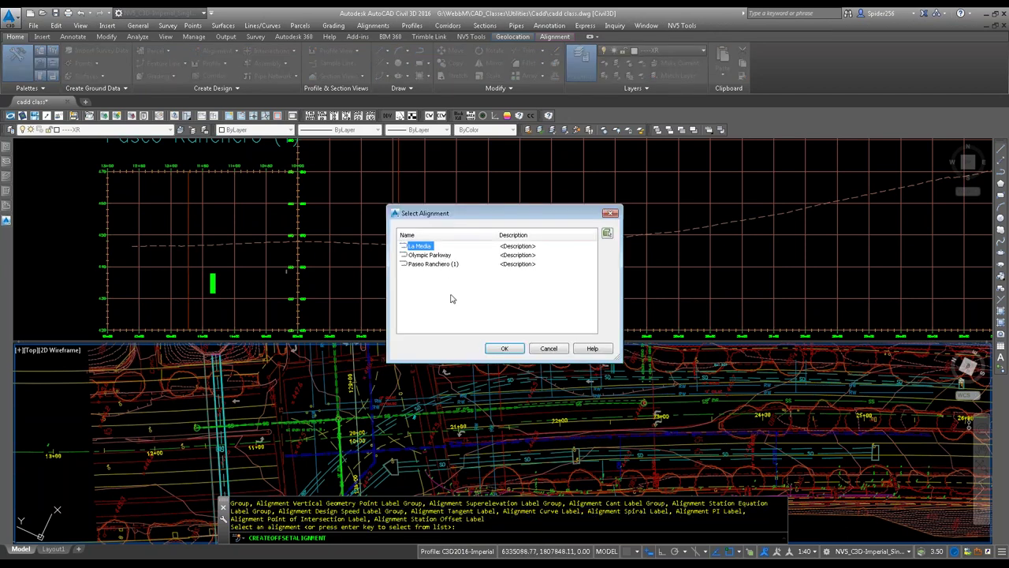
click(510, 351)
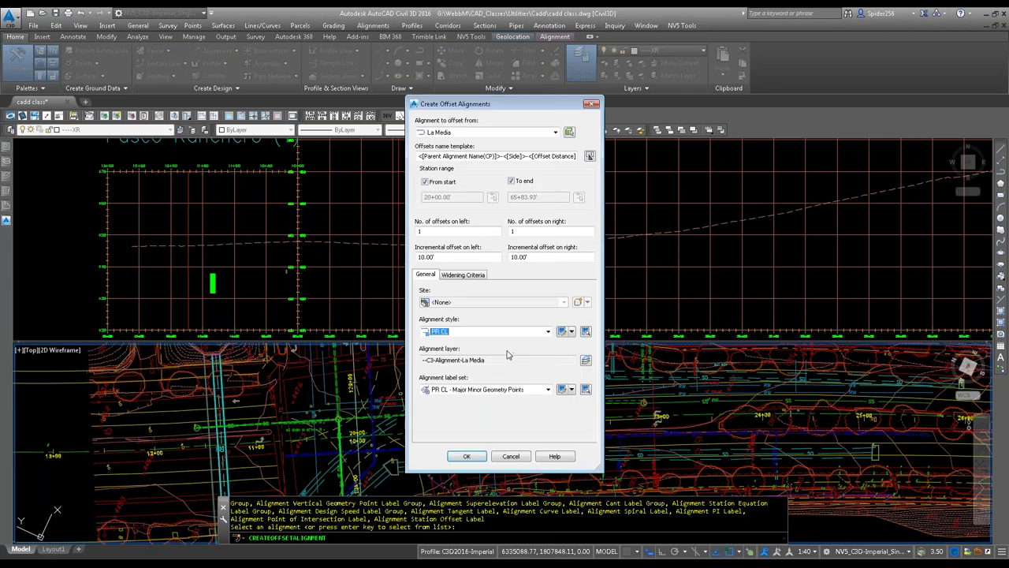
Step: Create one 10' offset alignment on each side of La Media, using style PR CL (marker at BC-EC) and label set _No Labels
click(458, 332)
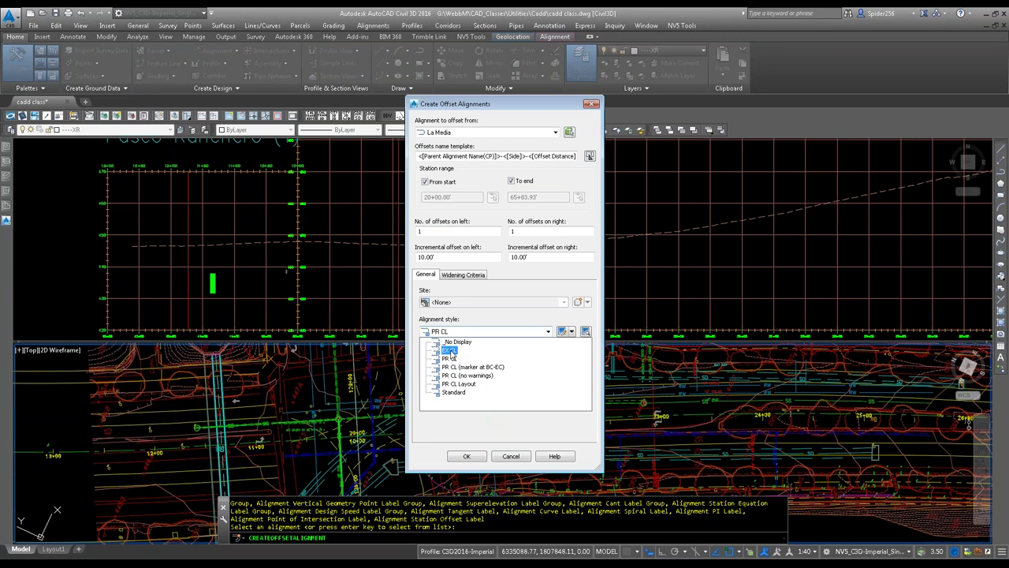
click(469, 367)
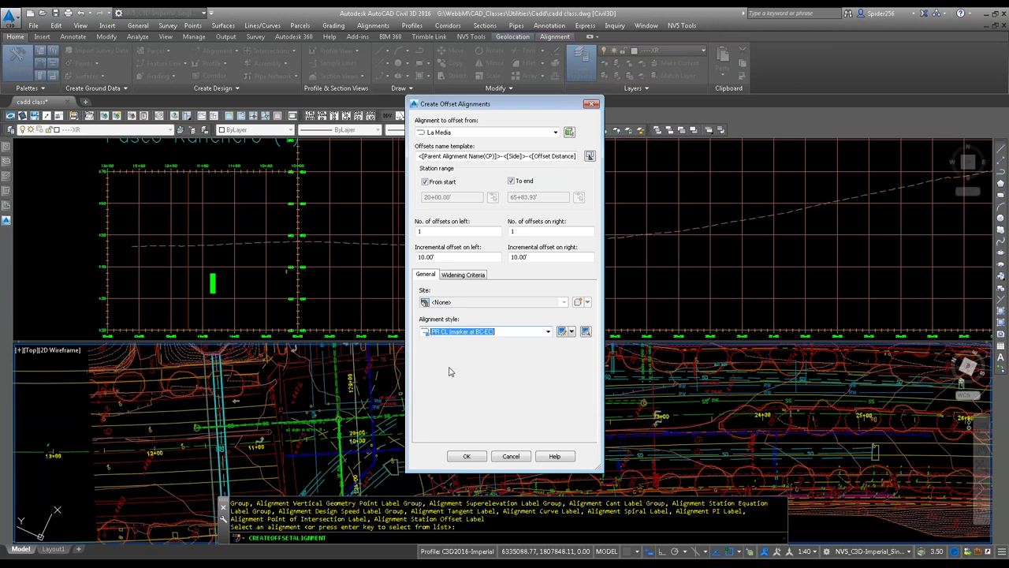
click(515, 390)
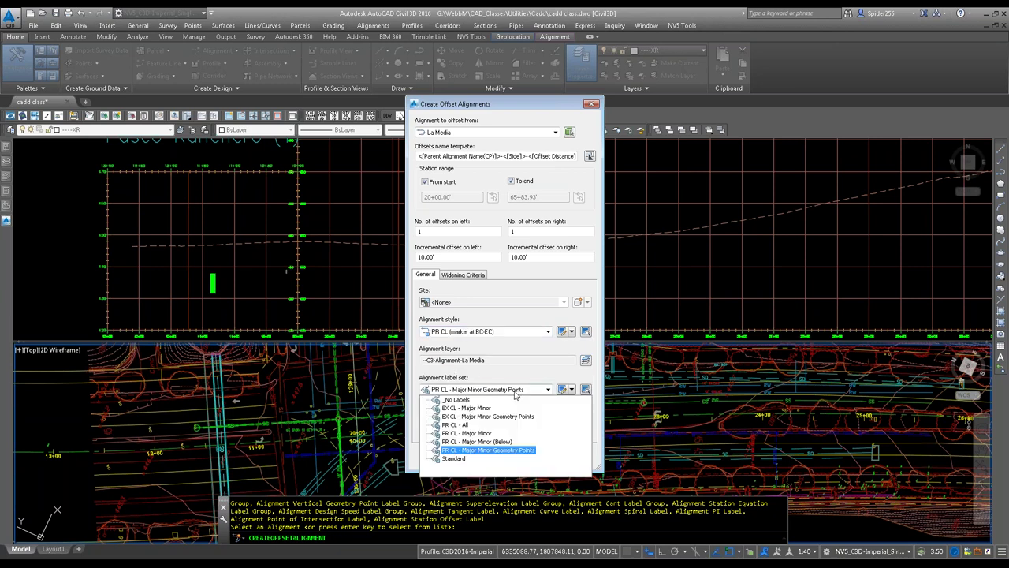
click(463, 400)
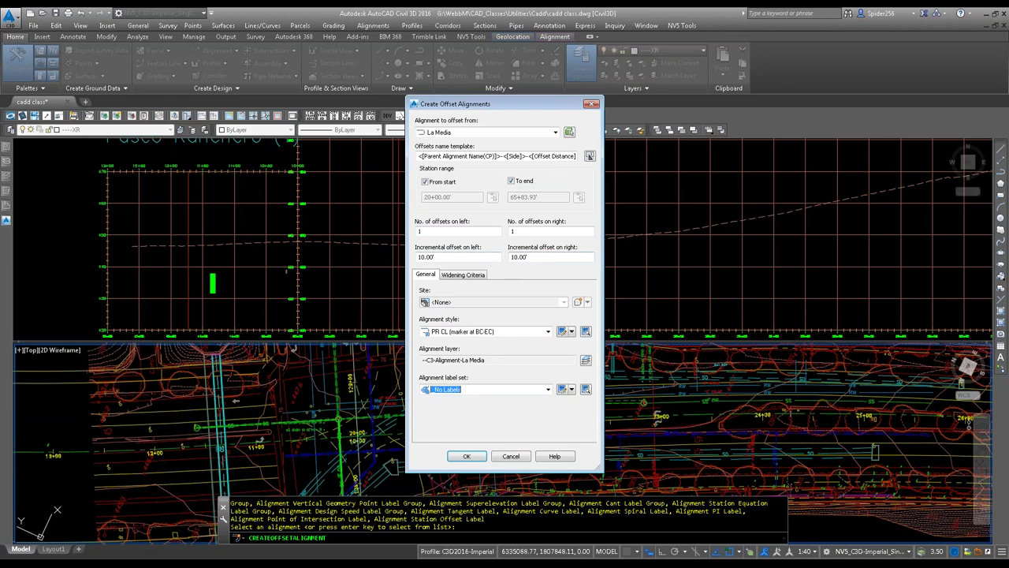
click(468, 456)
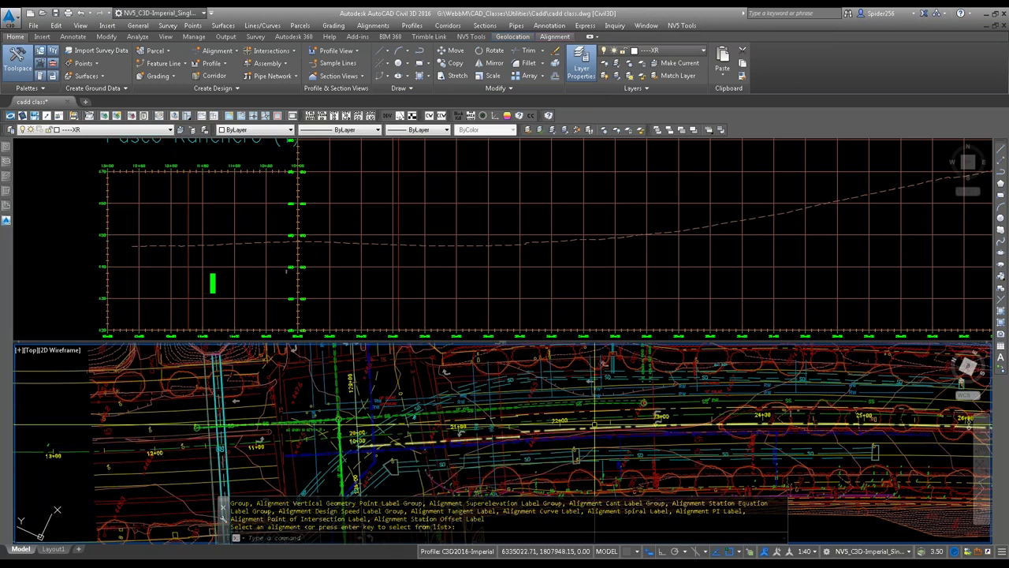
Step: Select the right 10' offset alignment of La Media and examine its line around stations 21+00 to 23+00
scroll(410, 437, up, 5)
scroll(470, 417, up, 3)
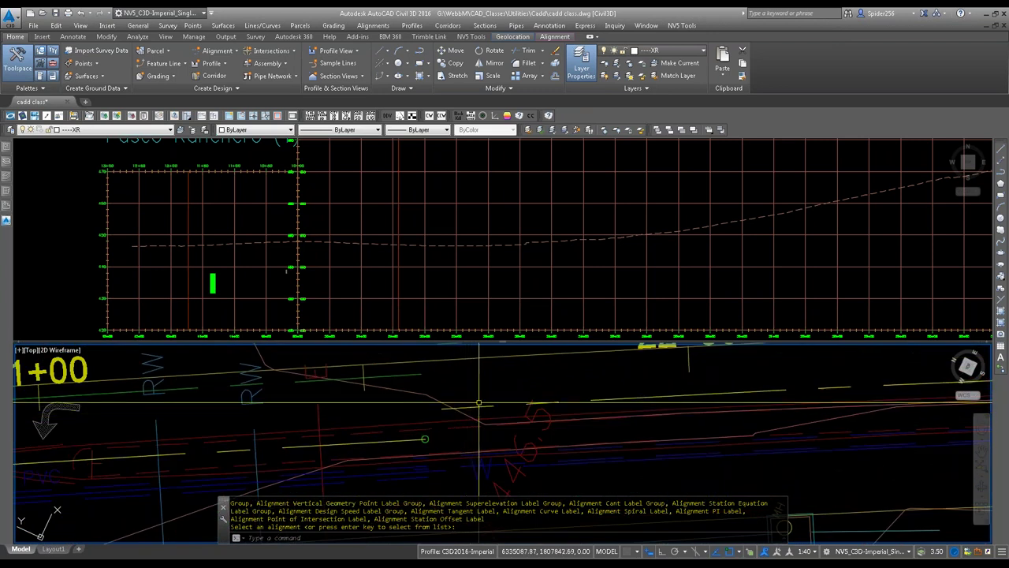
click(479, 403)
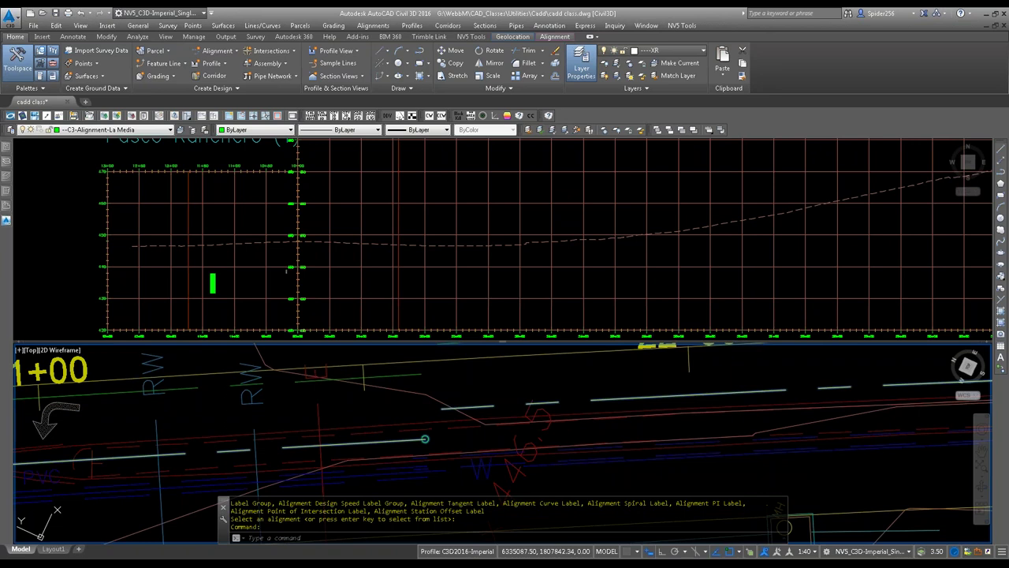
scroll(480, 408, down, 6)
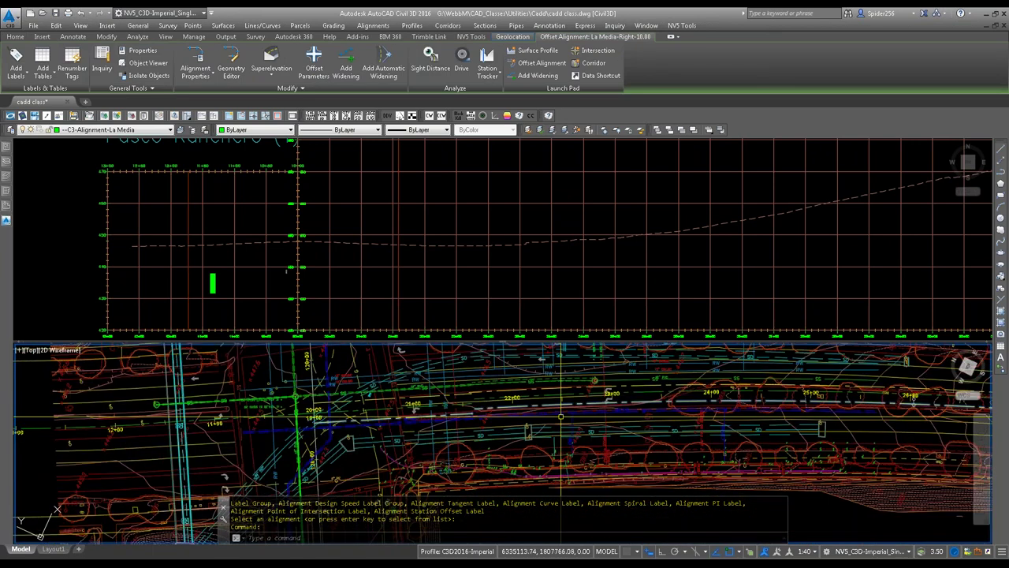
scroll(608, 407, up, 4)
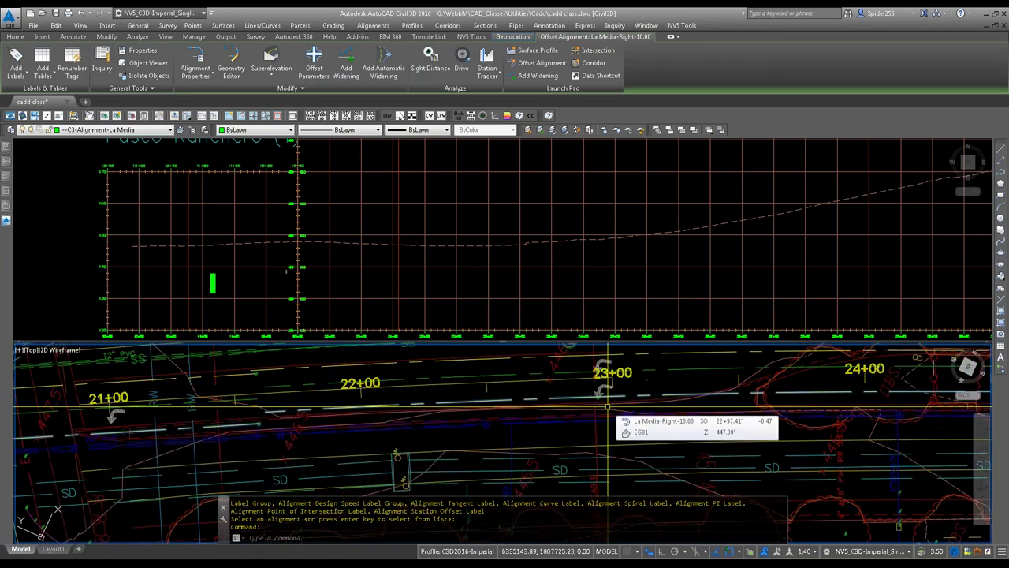
scroll(607, 407, up, 5)
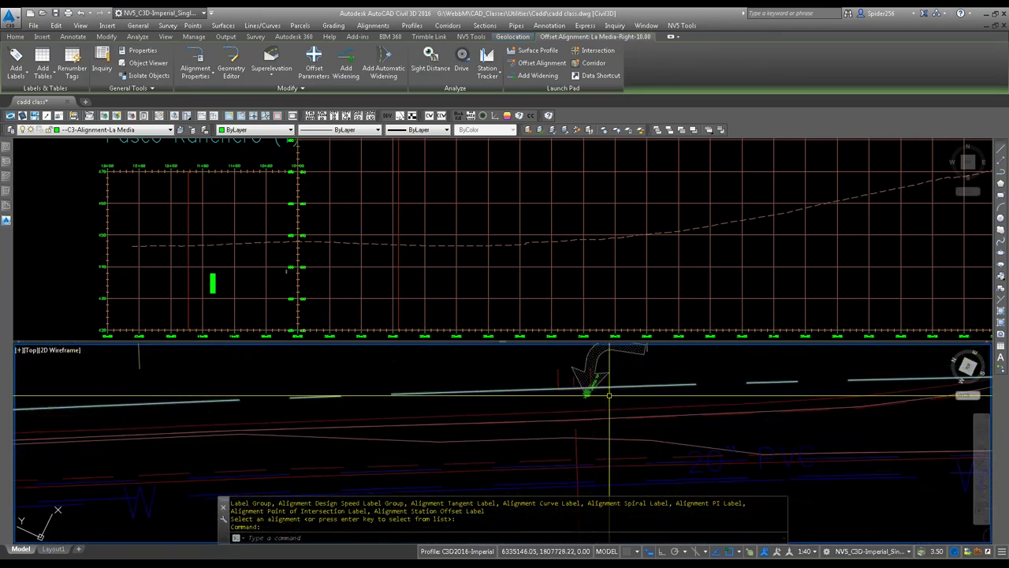
scroll(609, 395, down, 6)
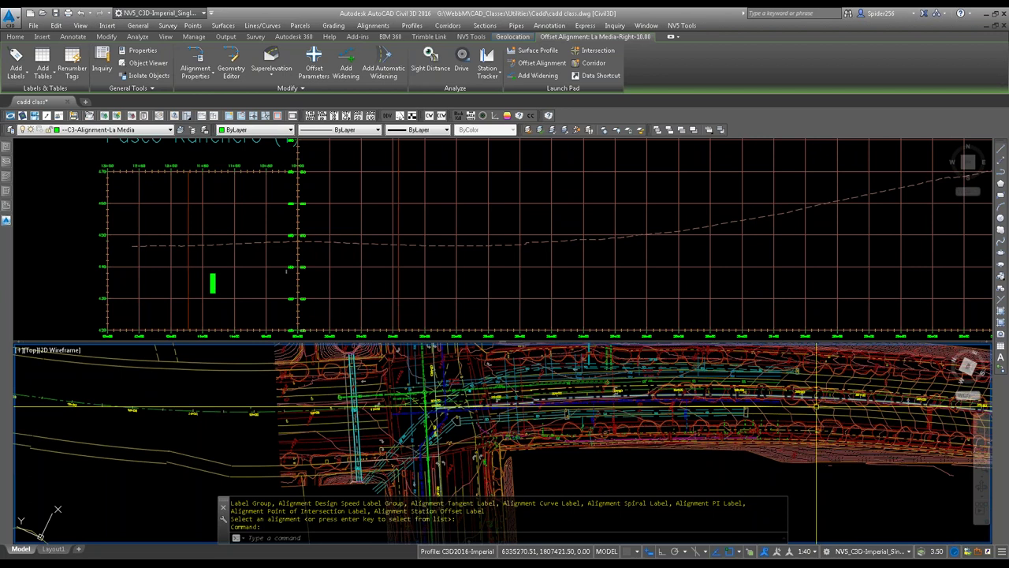
Step: Check which editing commands are available for the selected right offset alignment, and clear the selection
right_click(826, 473)
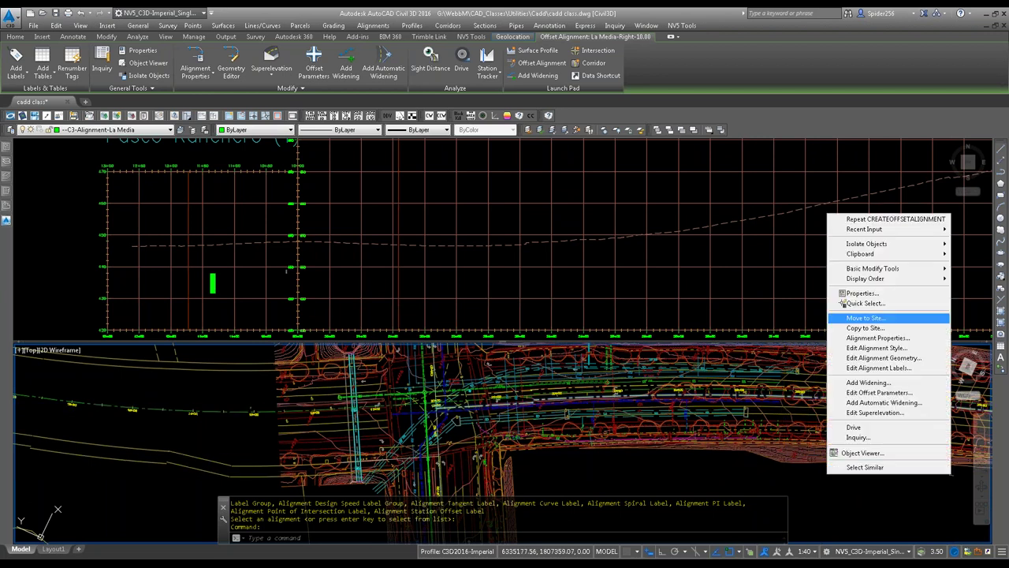
mouse_move(867, 244)
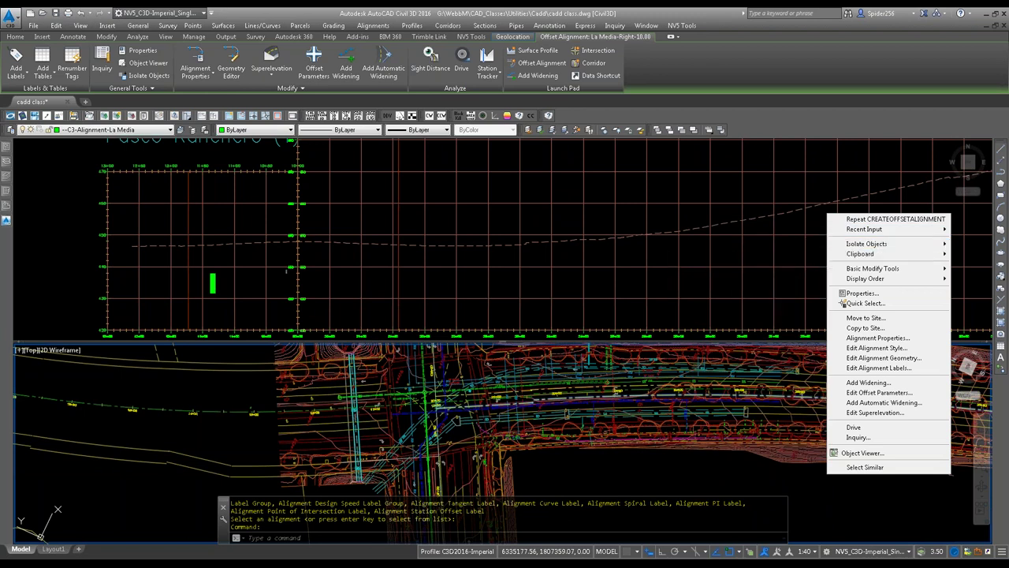
key(Escape)
click(848, 480)
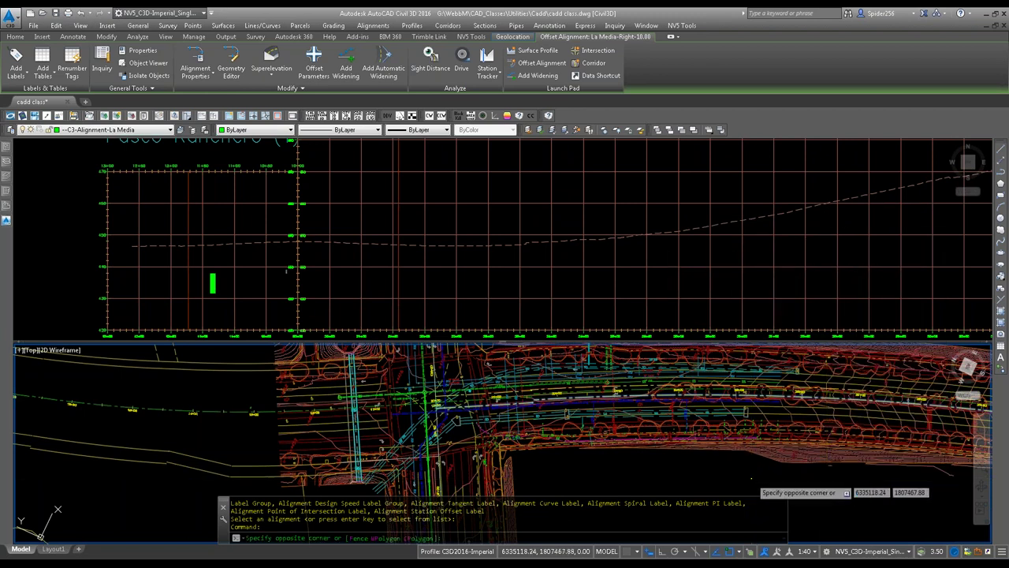
key(Escape)
Step: Select the right 10' offset alignment of La Media and stretch it to a 27' offset from the centerline
text(p)
key(Return)
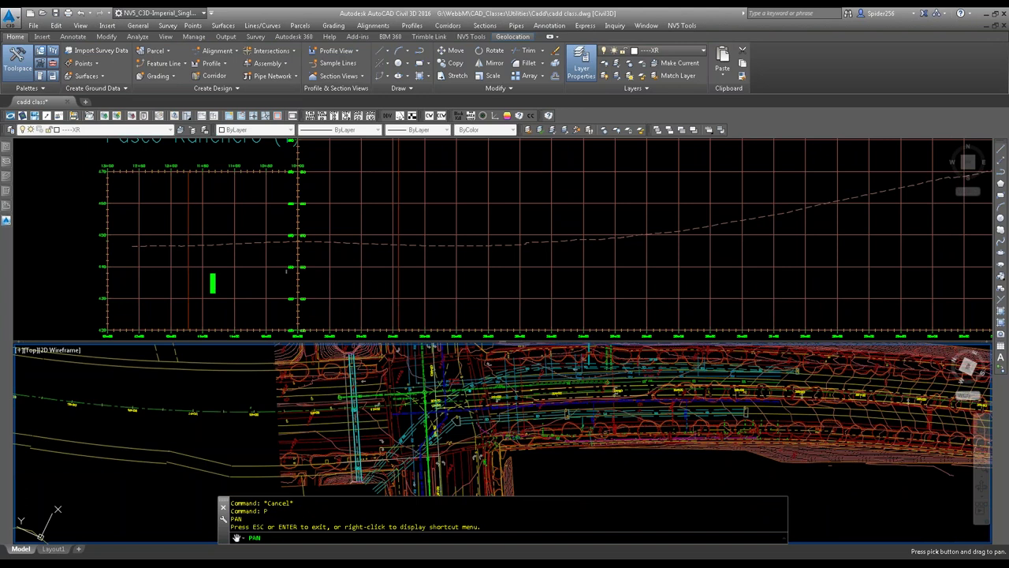
drag(872, 490, 634, 483)
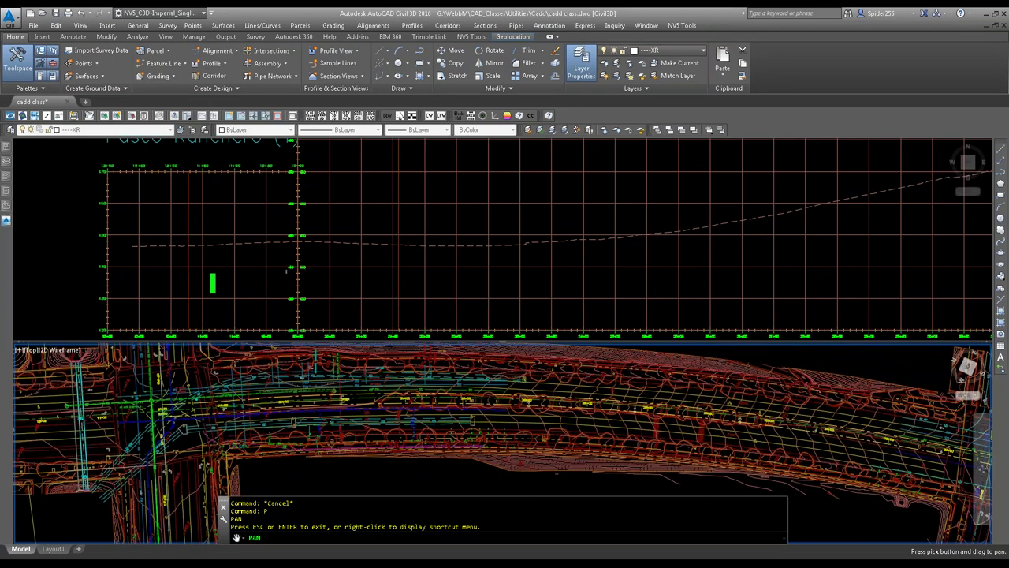
mouse_move(769, 476)
mouse_down()
mouse_move(623, 482)
mouse_move(730, 487)
mouse_up()
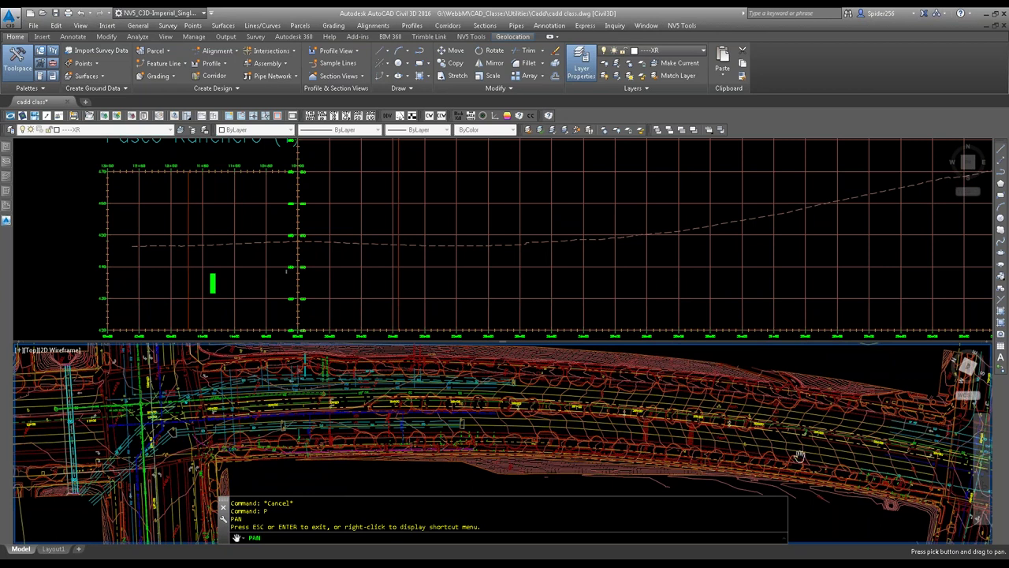
drag(879, 460, 506, 373)
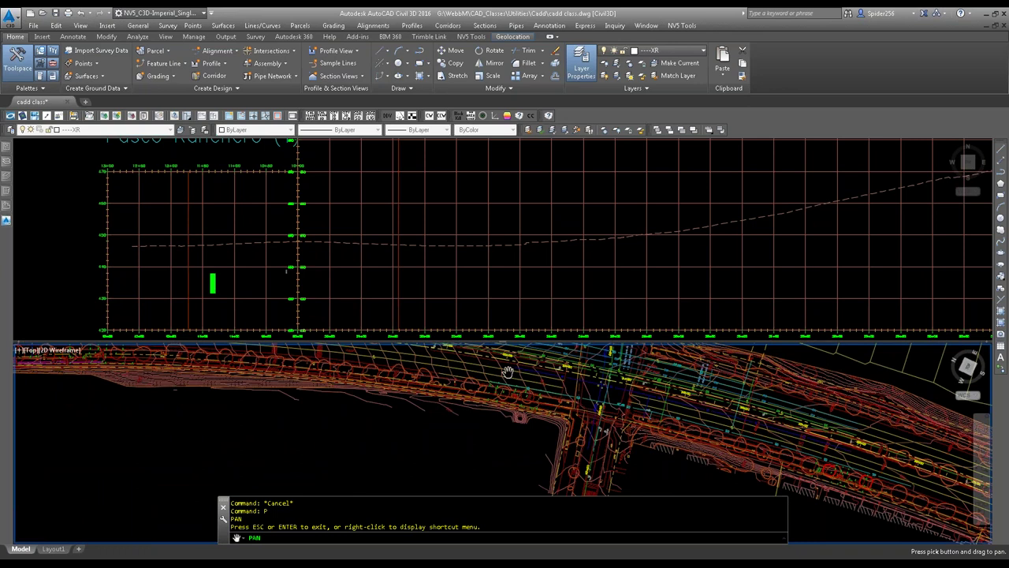
right_click(837, 444)
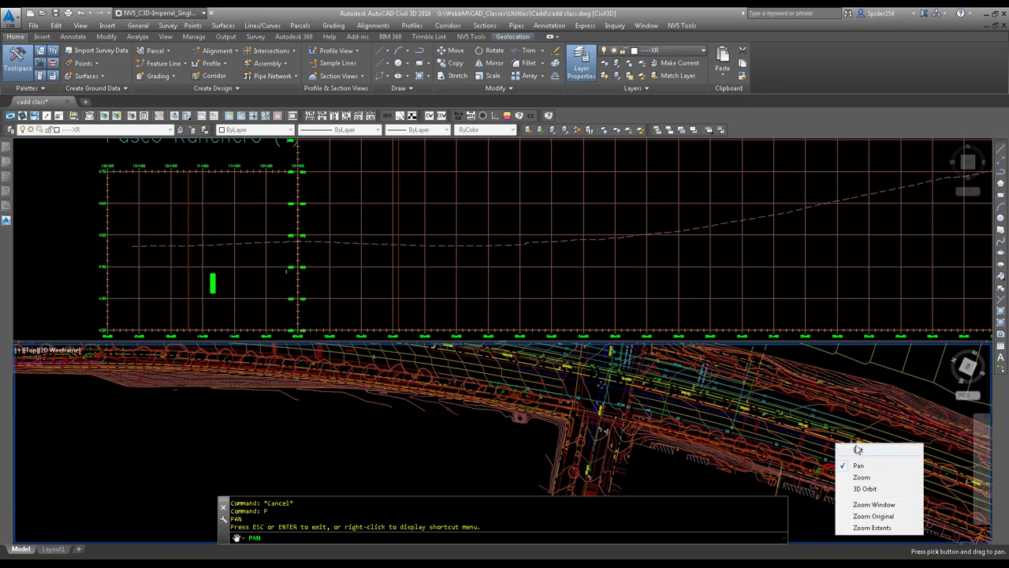
click(857, 450)
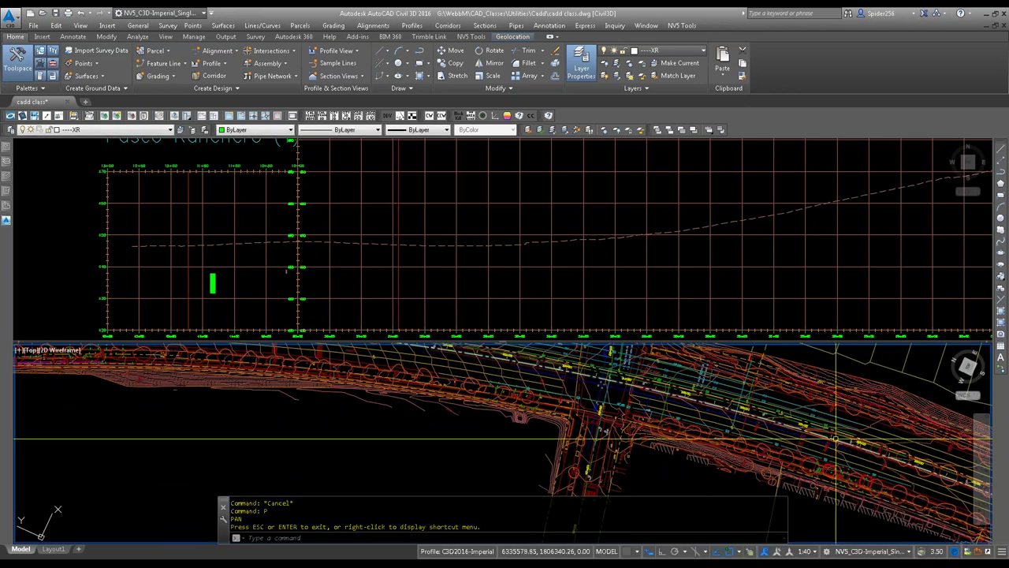
click(836, 441)
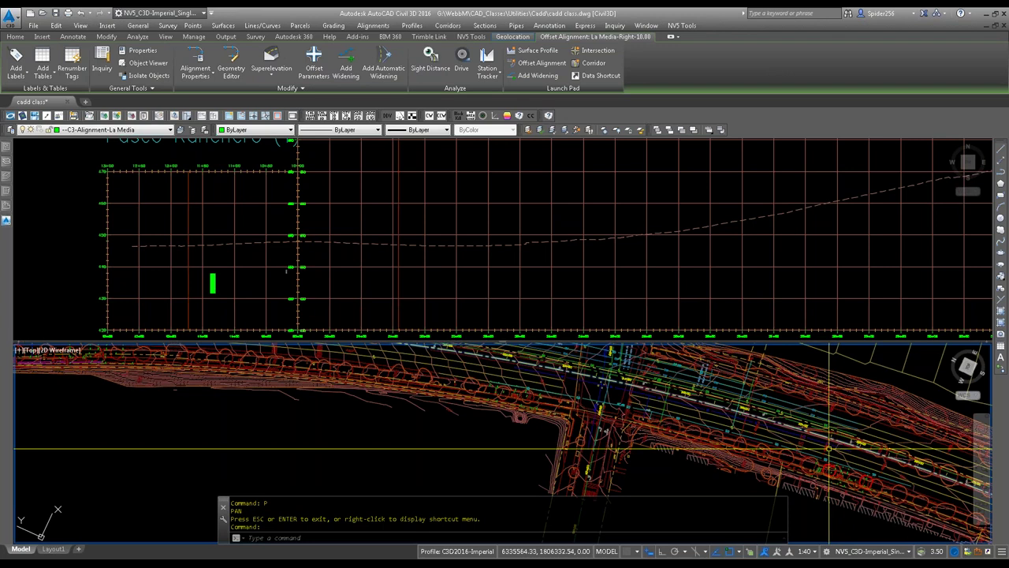
scroll(697, 412, down, 3)
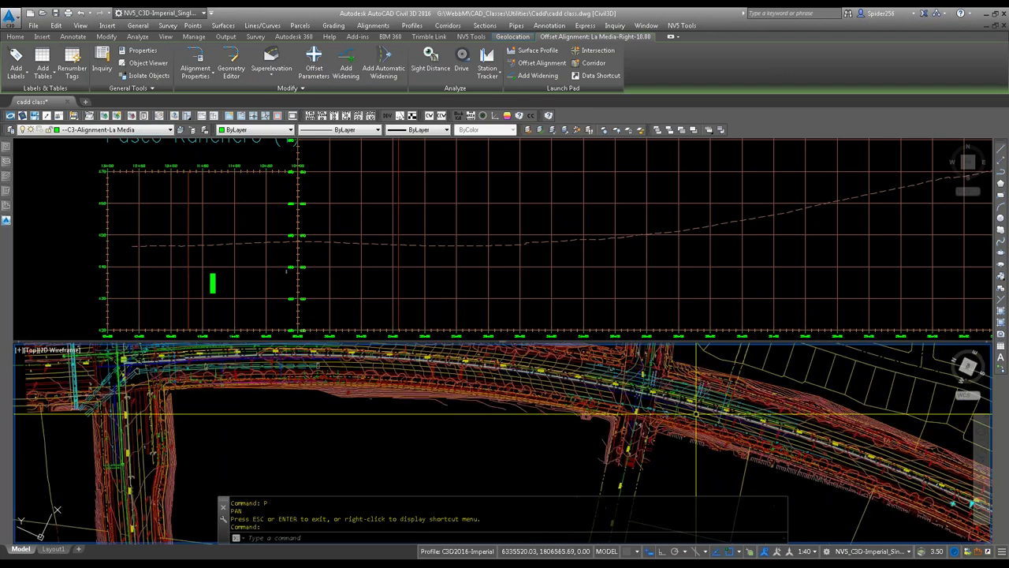
scroll(697, 413, down, 2)
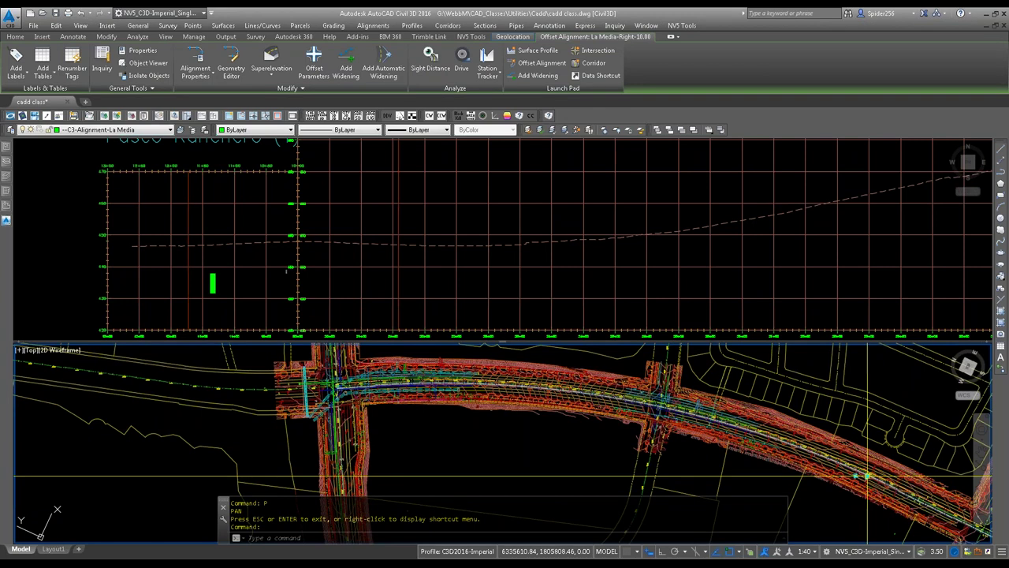
click(868, 476)
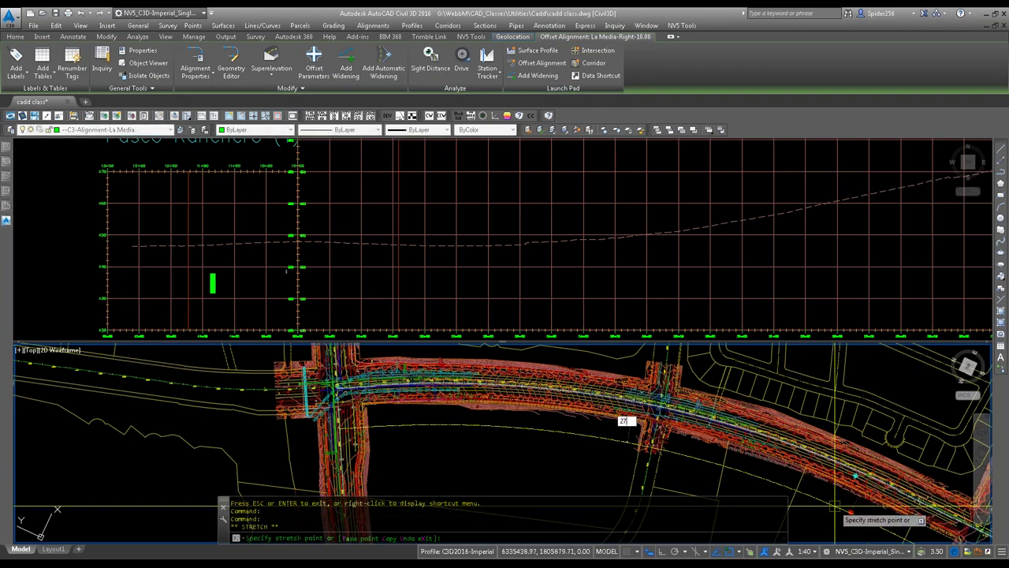
key(Return)
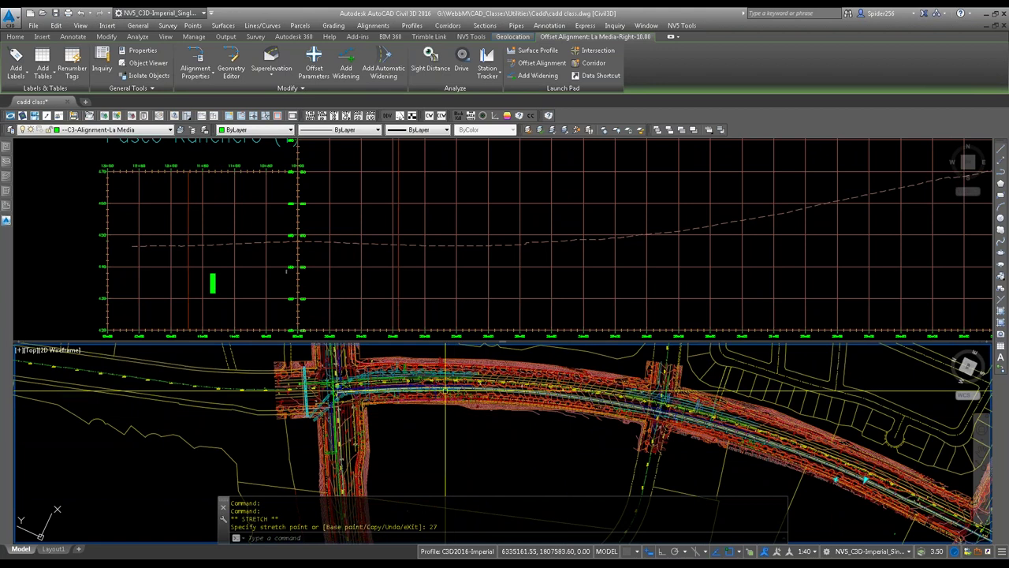
Step: Stretch the right offset alignment to a 33' offset and check its line against the storm drain near station 25+00
scroll(450, 395, up, 3)
scroll(435, 429, up, 2)
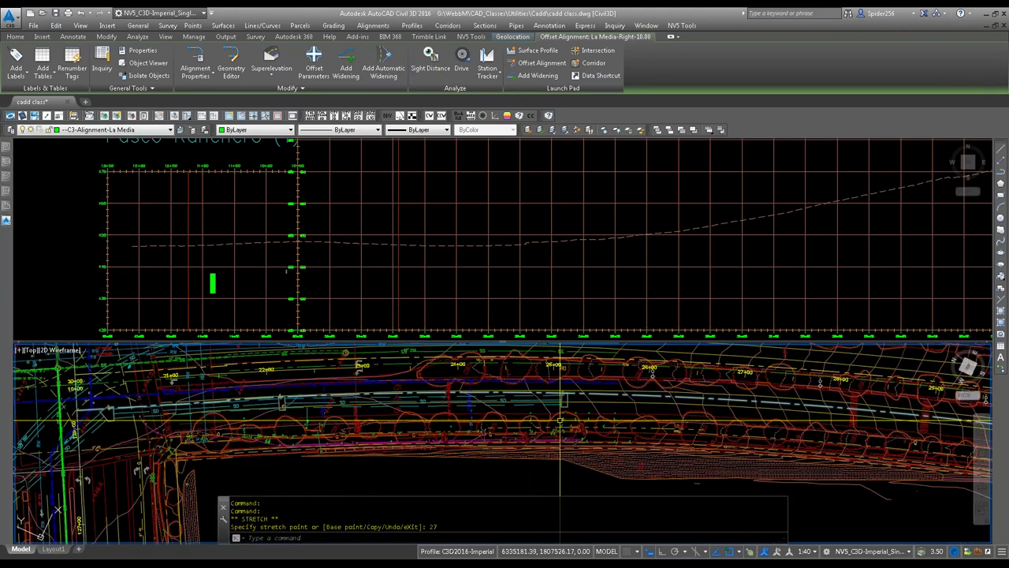
scroll(581, 386, up, 2)
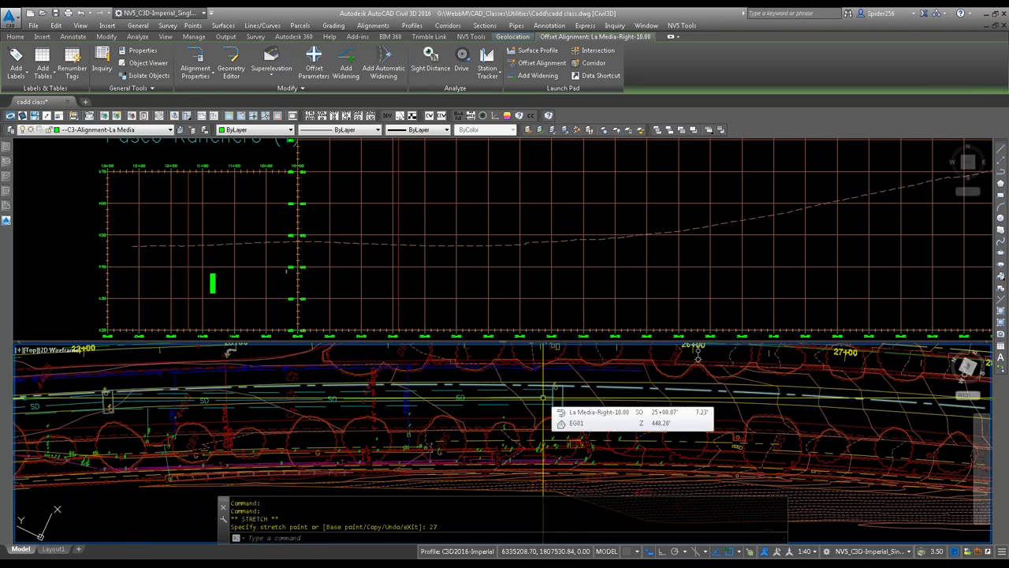
scroll(556, 392, down, 5)
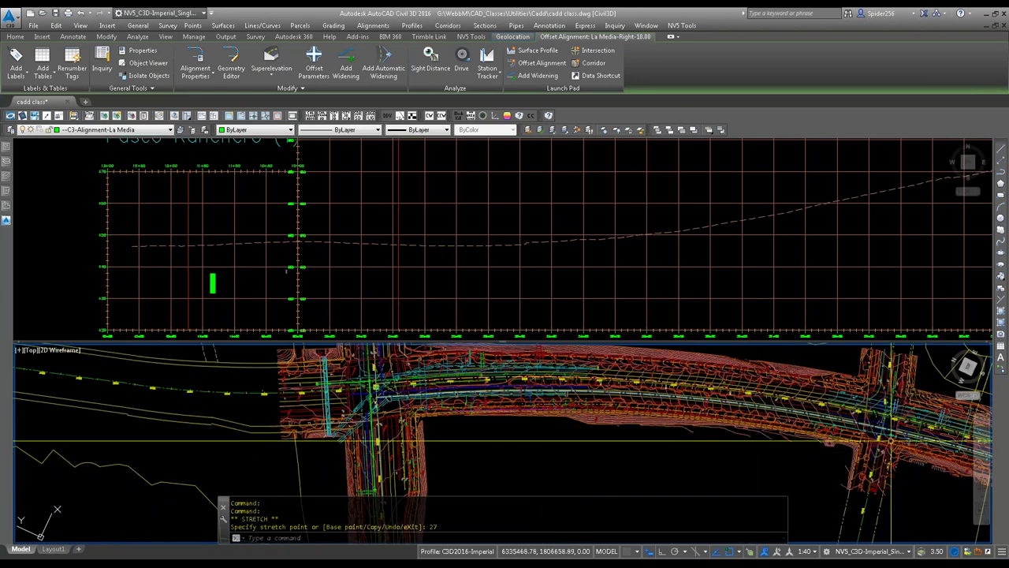
scroll(867, 438, down, 2)
scroll(868, 438, down, 2)
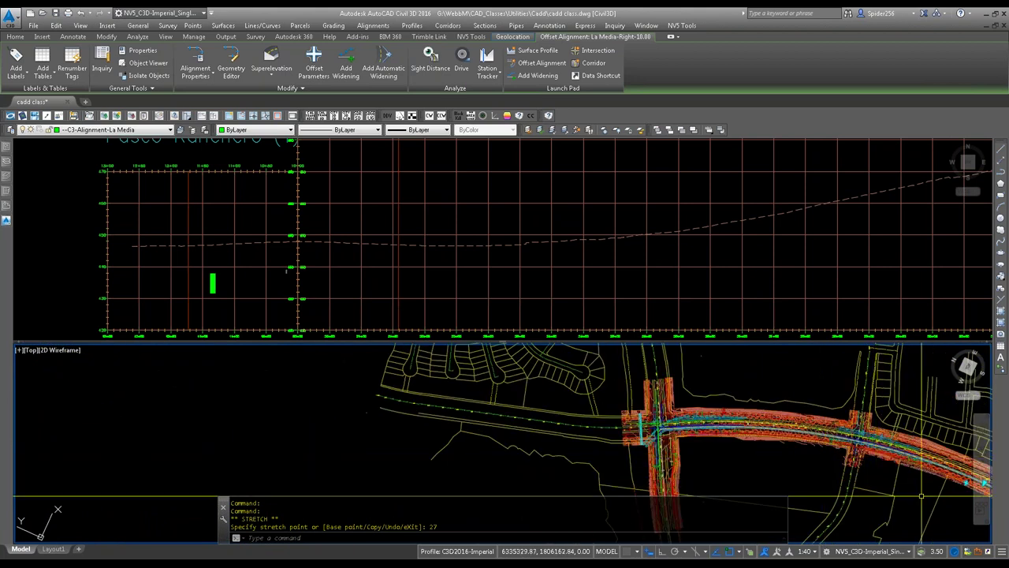
scroll(942, 494, down, 3)
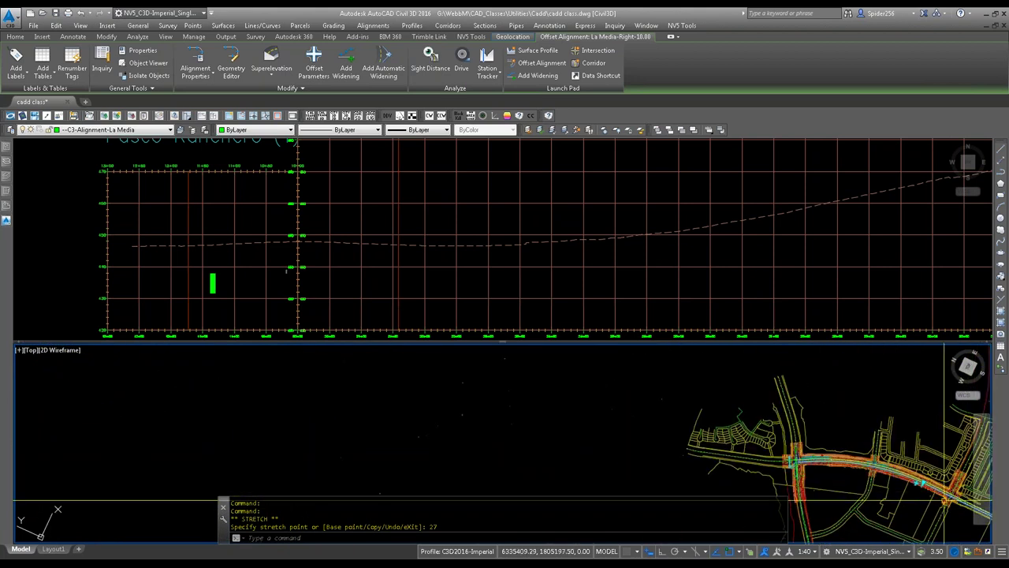
scroll(942, 494, up, 2)
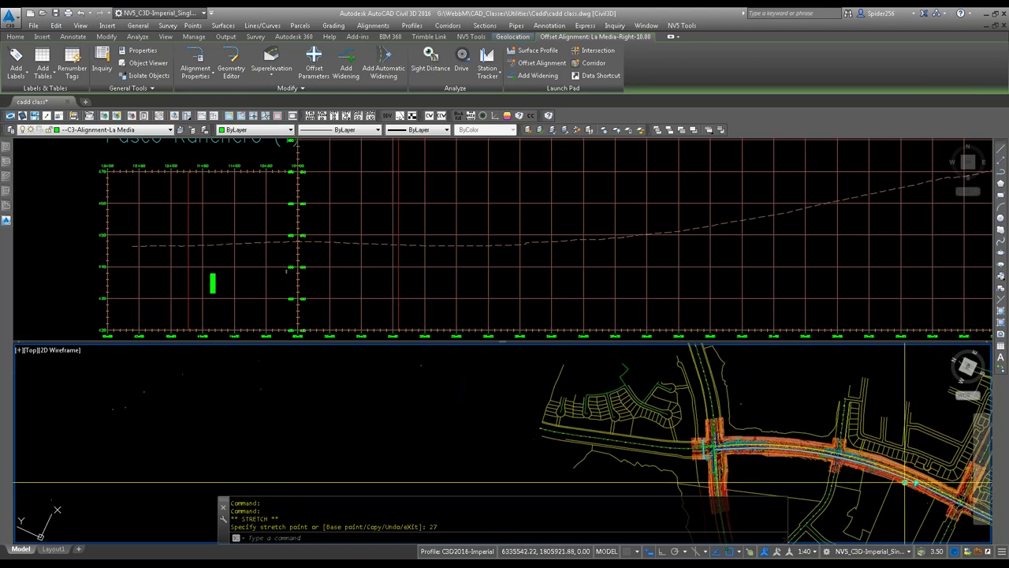
click(905, 507)
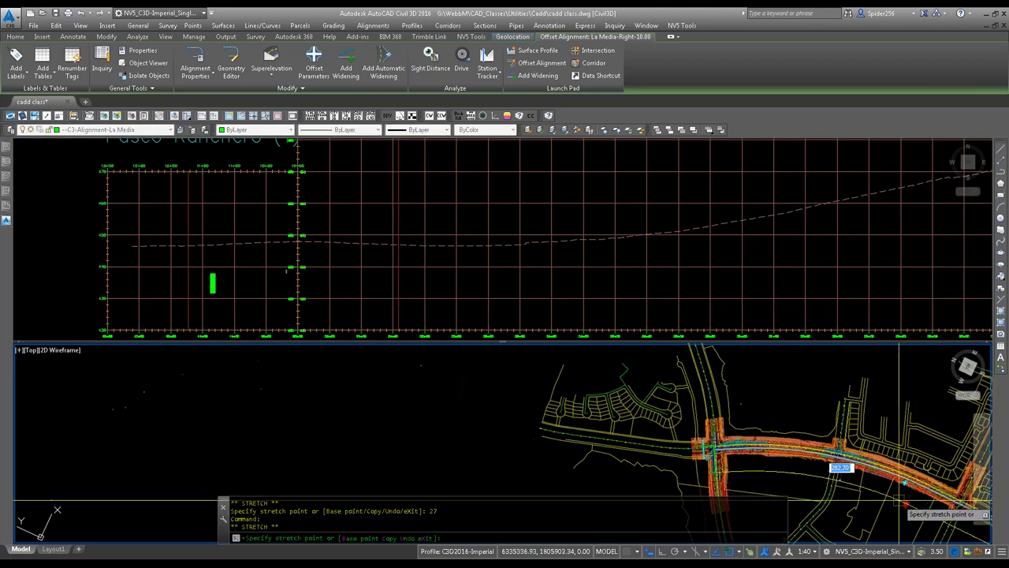
text(33)
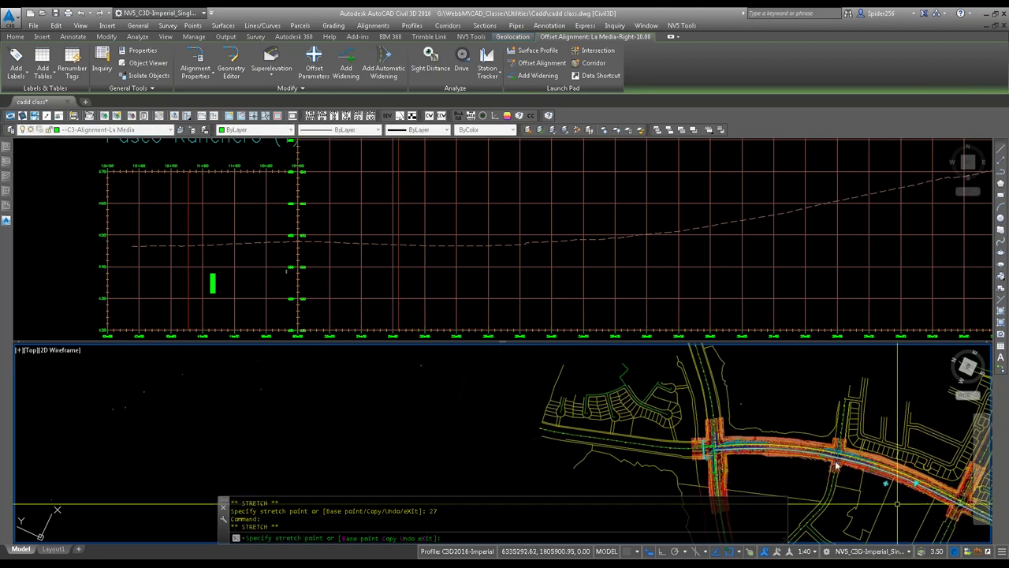
key(Return)
scroll(792, 453, up, 4)
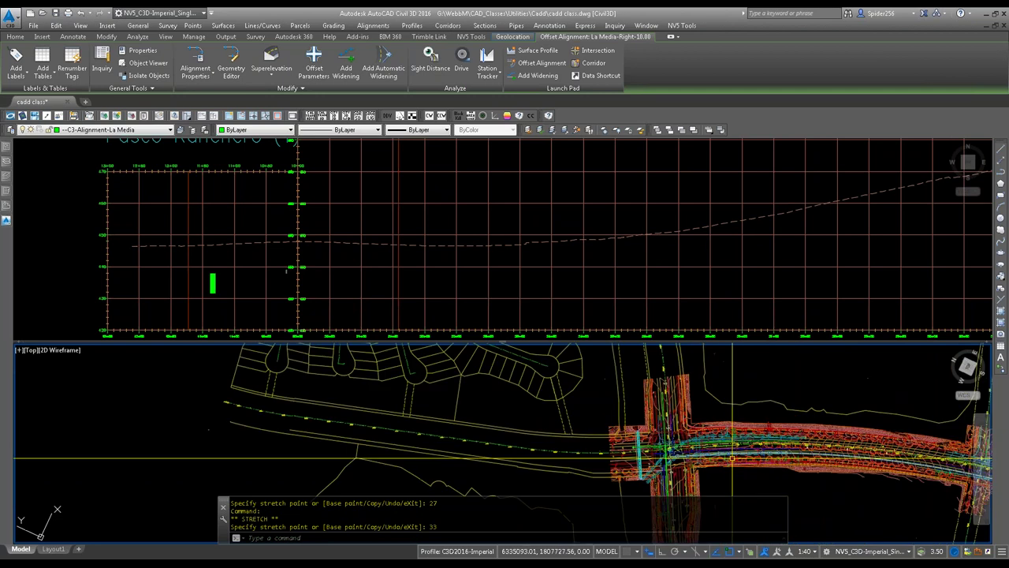
scroll(812, 430, up, 4)
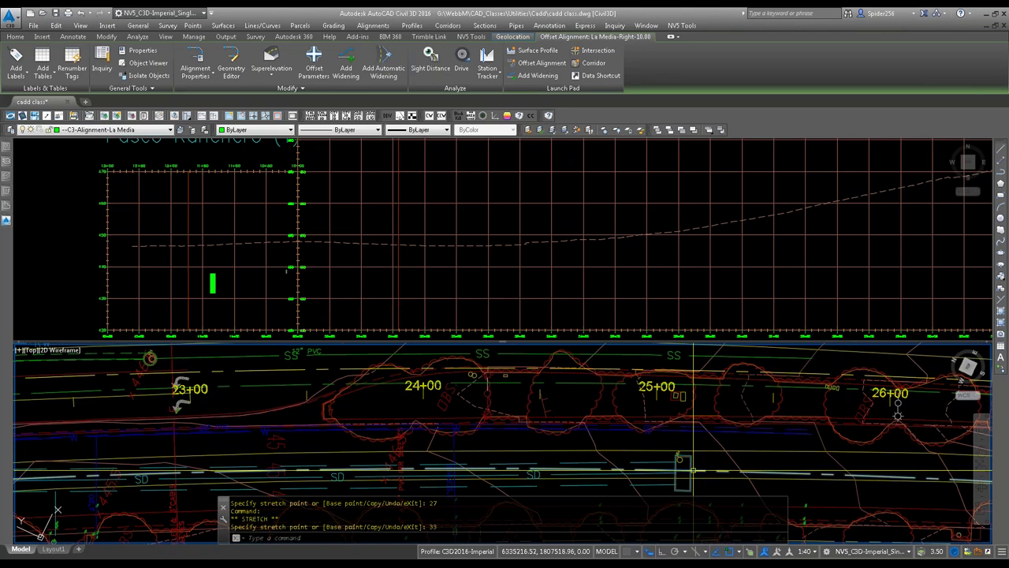
Step: Add the left offset alignment of La Media to the selection and try to stretch it to 6' using the Perpendicular snap
scroll(693, 471, down, 4)
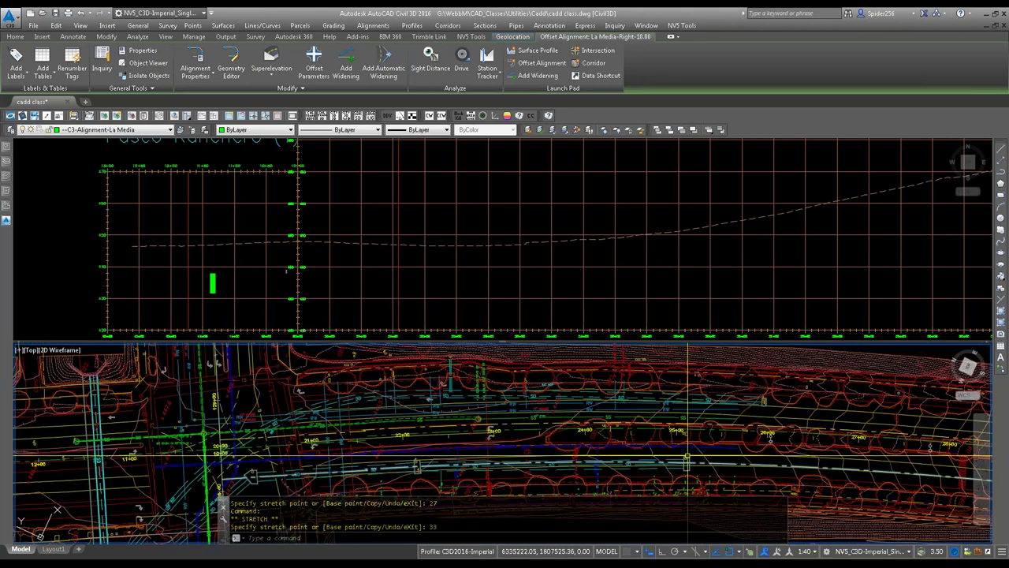
scroll(693, 471, down, 3)
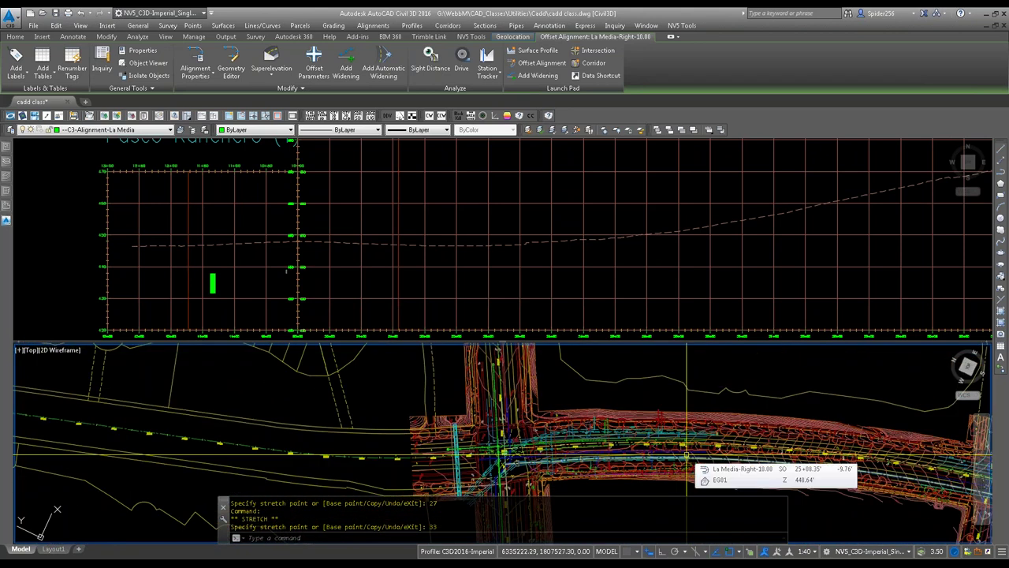
scroll(687, 456, down, 4)
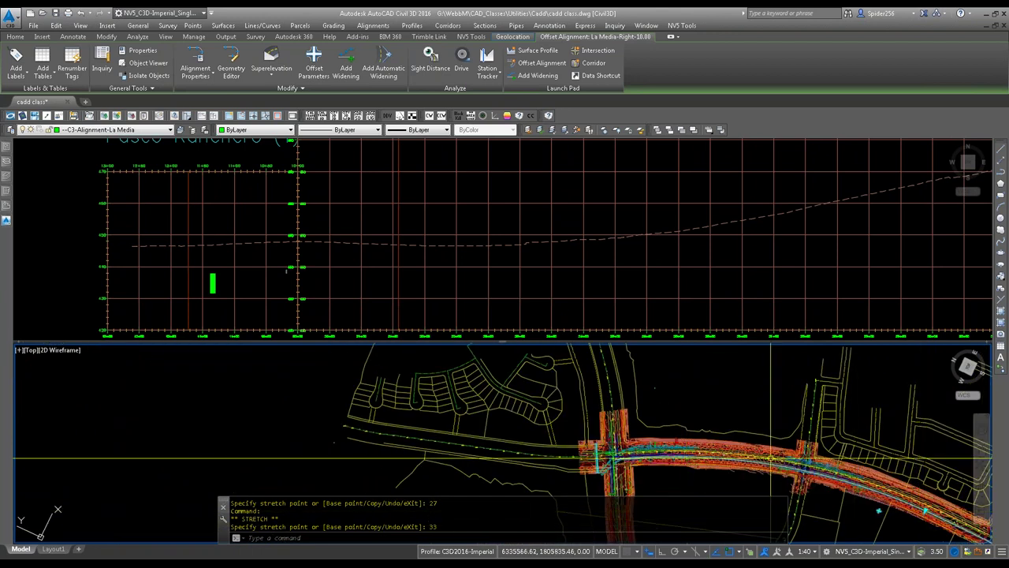
scroll(700, 465, up, 5)
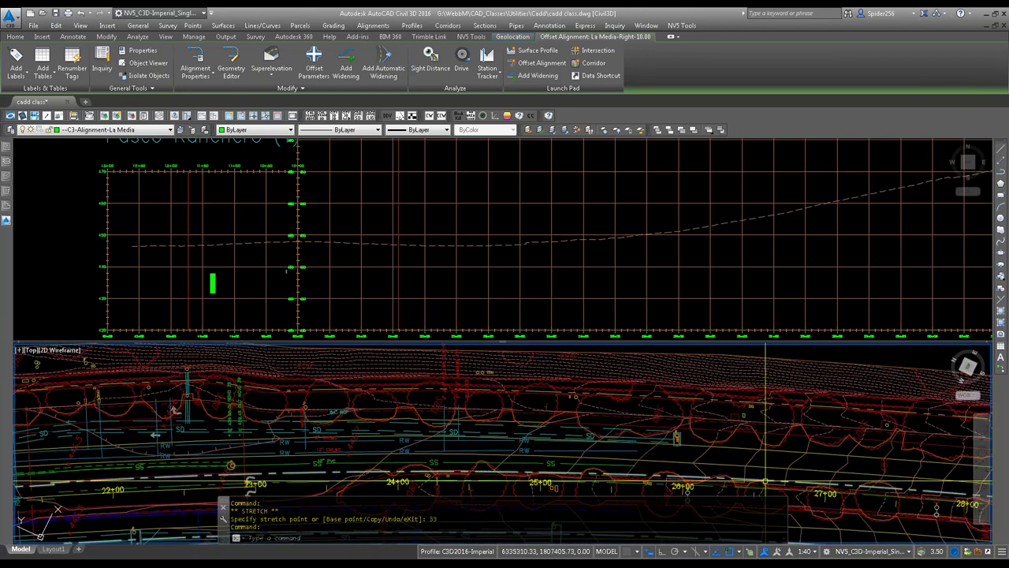
scroll(764, 476, down, 5)
scroll(700, 454, down, 6)
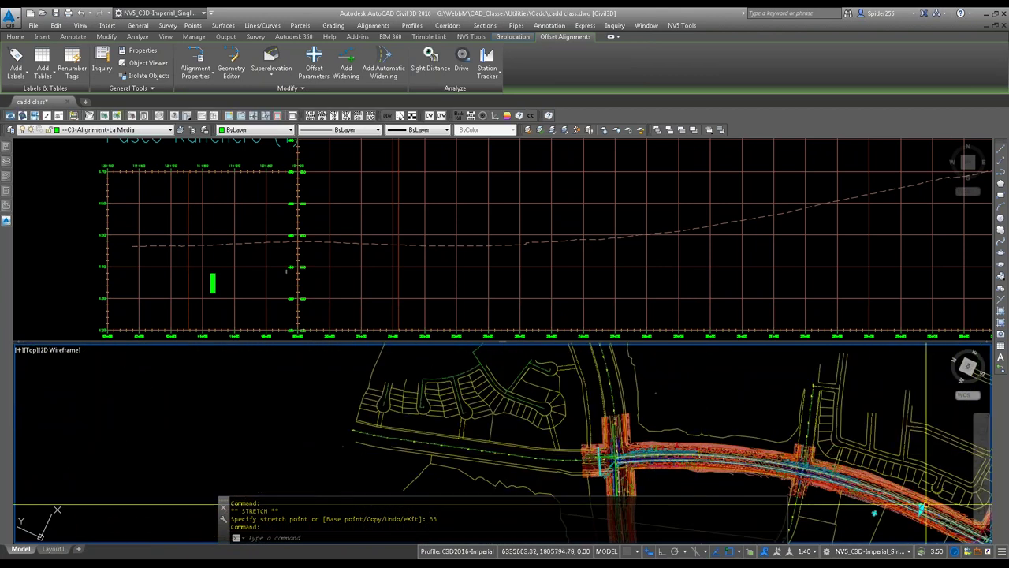
click(919, 509)
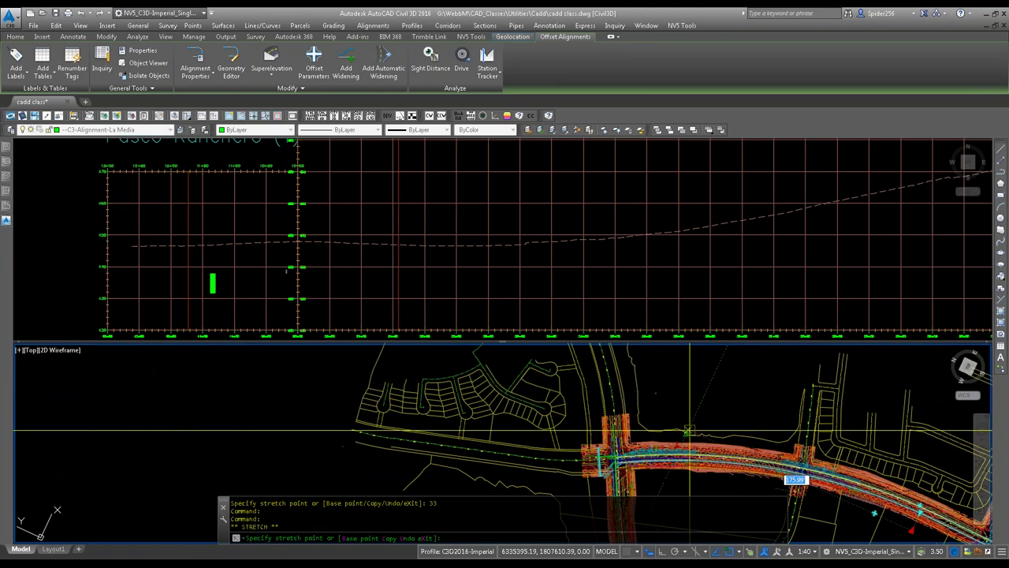
scroll(702, 456, up, 3)
scroll(702, 456, up, 3)
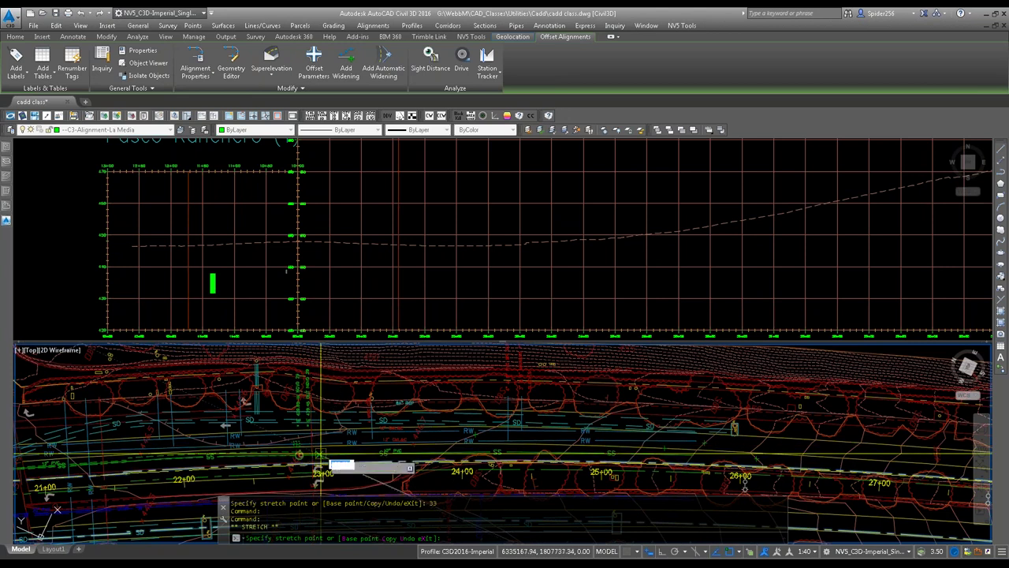
shift+right_click(319, 455)
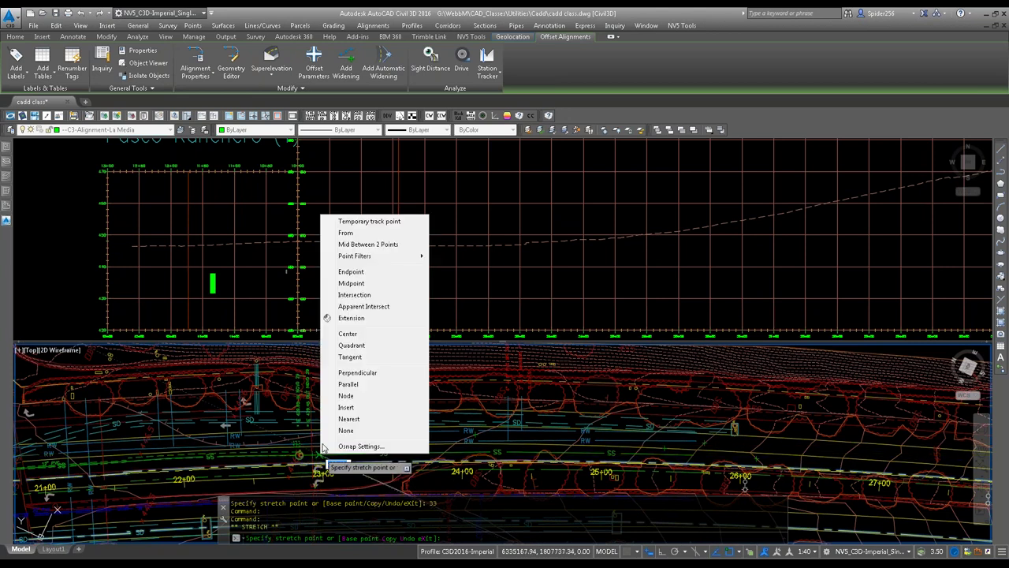
click(351, 375)
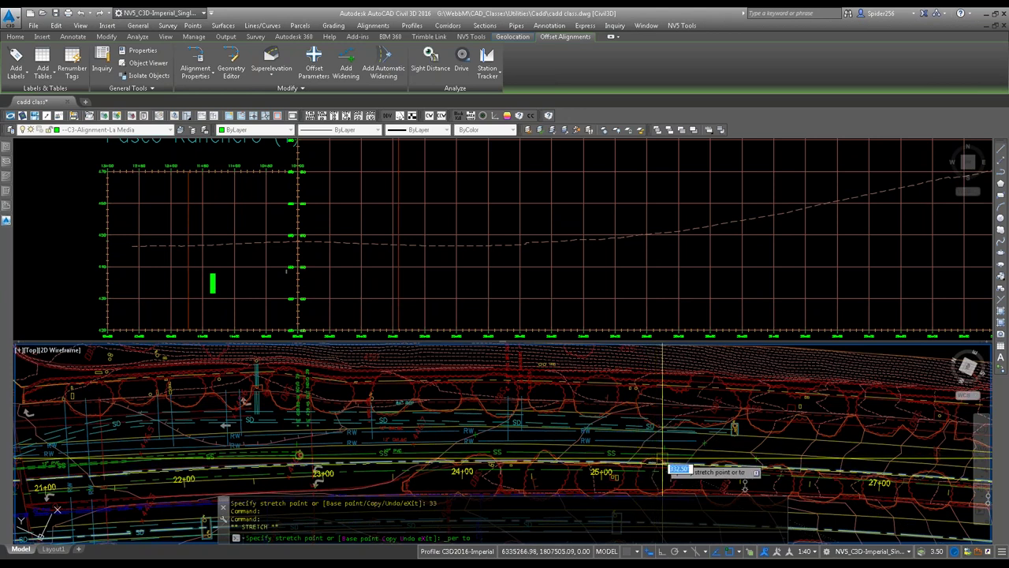
text(6)
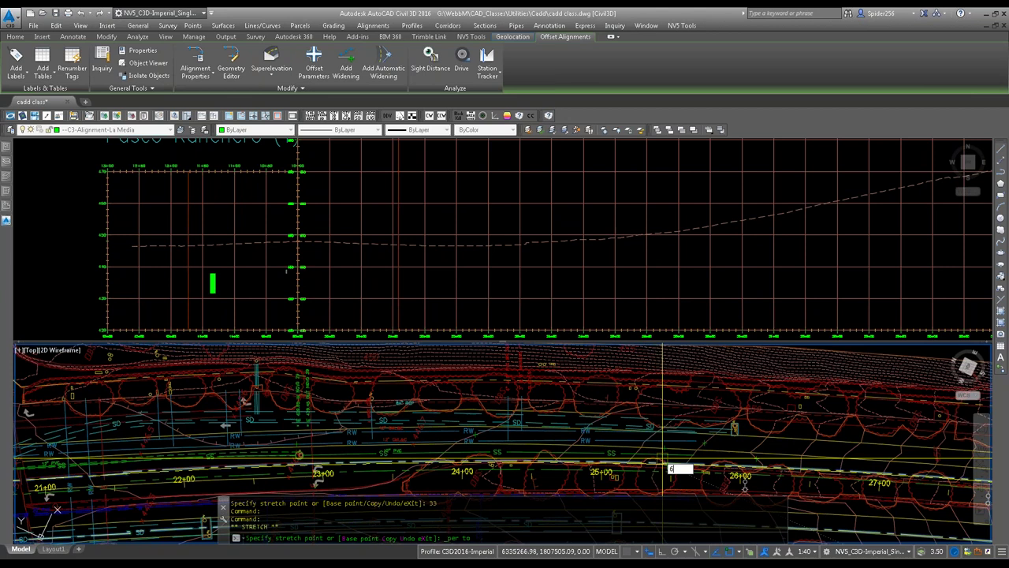
key(Return)
Step: Open the offset parameters and load the La Media-Left-10.00 offset alignment
scroll(670, 468, down, 5)
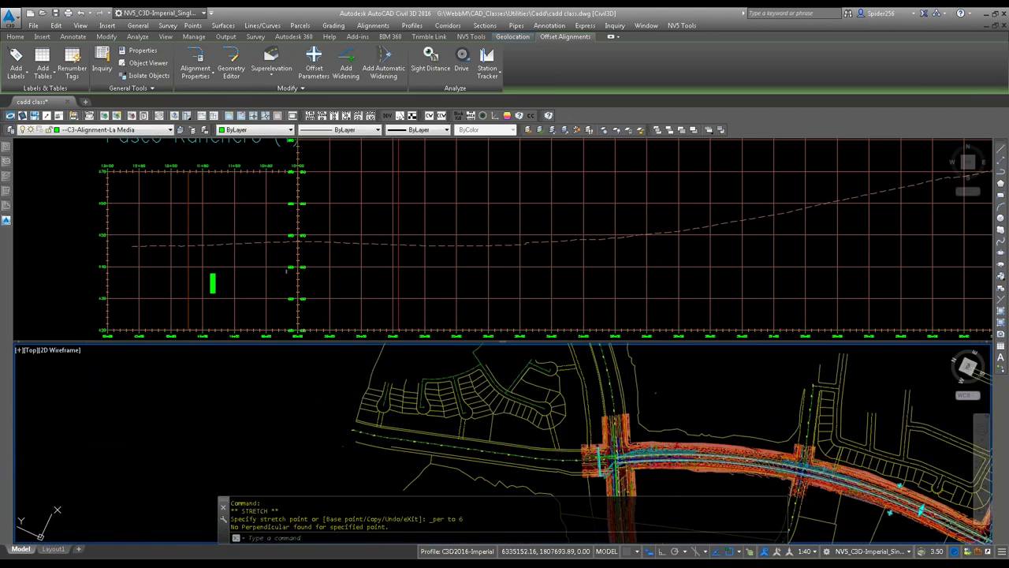
scroll(637, 376, up, 8)
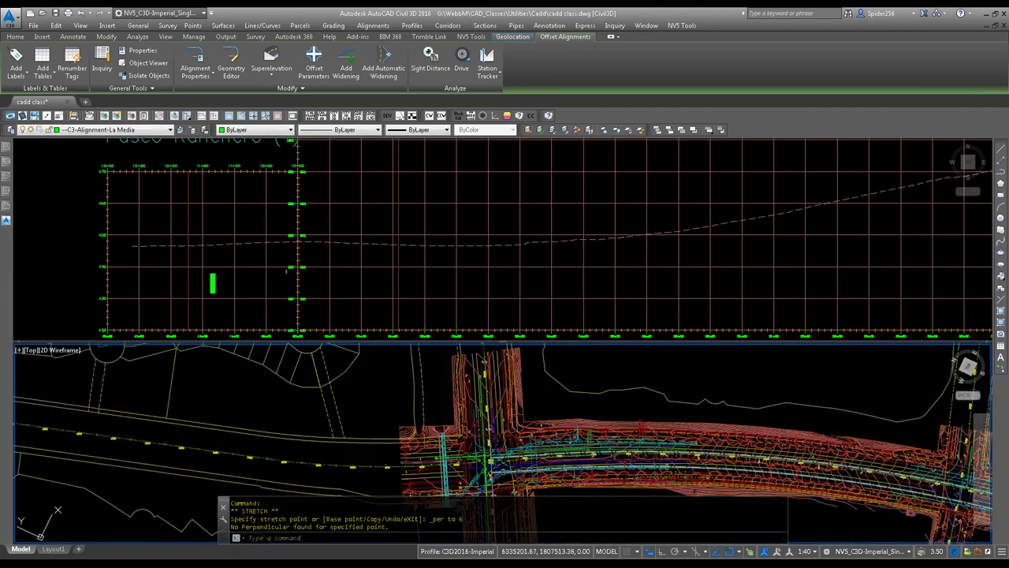
scroll(635, 432, up, 3)
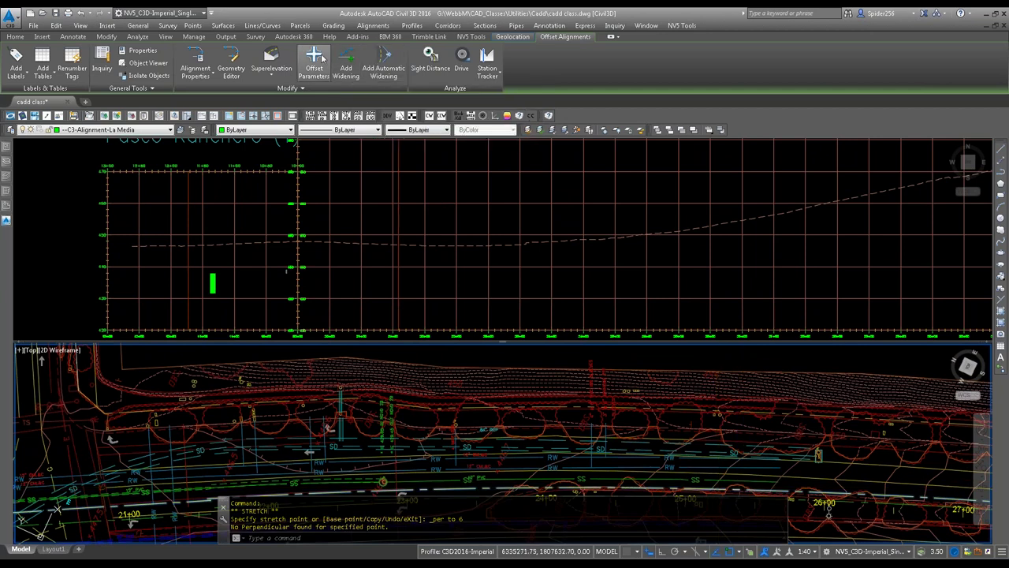
click(319, 57)
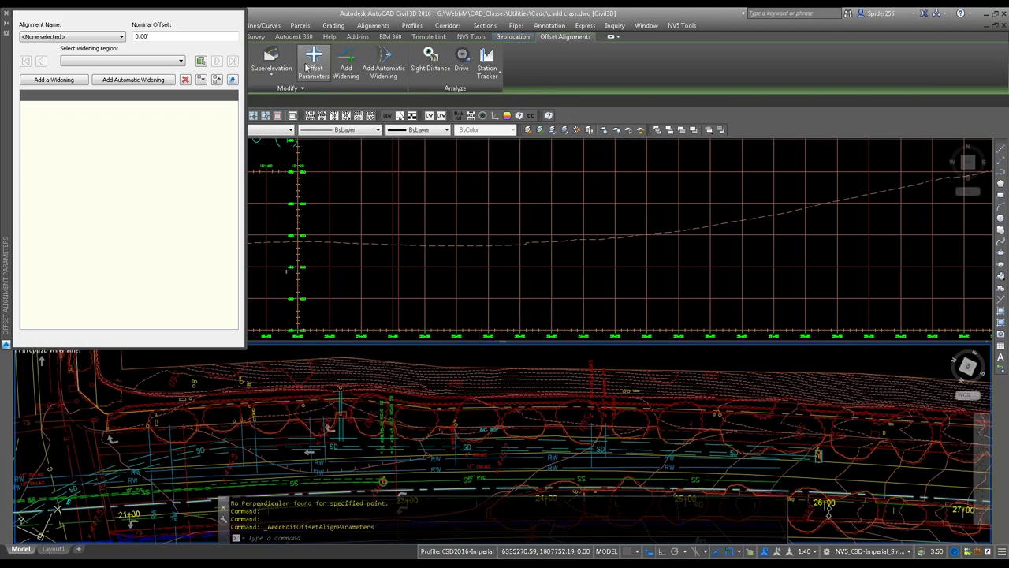
click(105, 37)
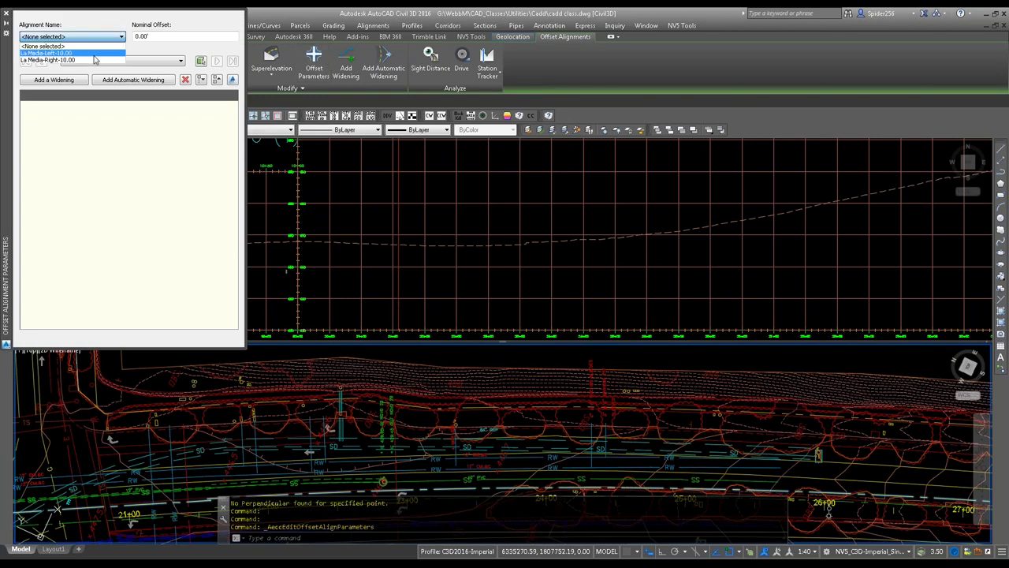
click(47, 53)
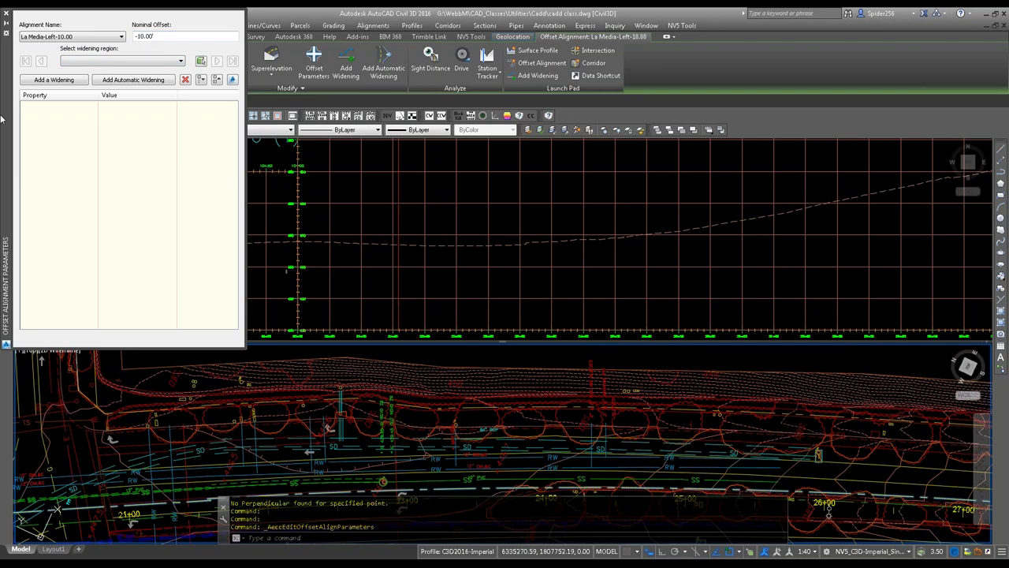
Step: Dock the Offset Alignment Parameters palette at the drawing's edge with the Anchor Left option
drag(7, 142, 105, 233)
right_click(105, 233)
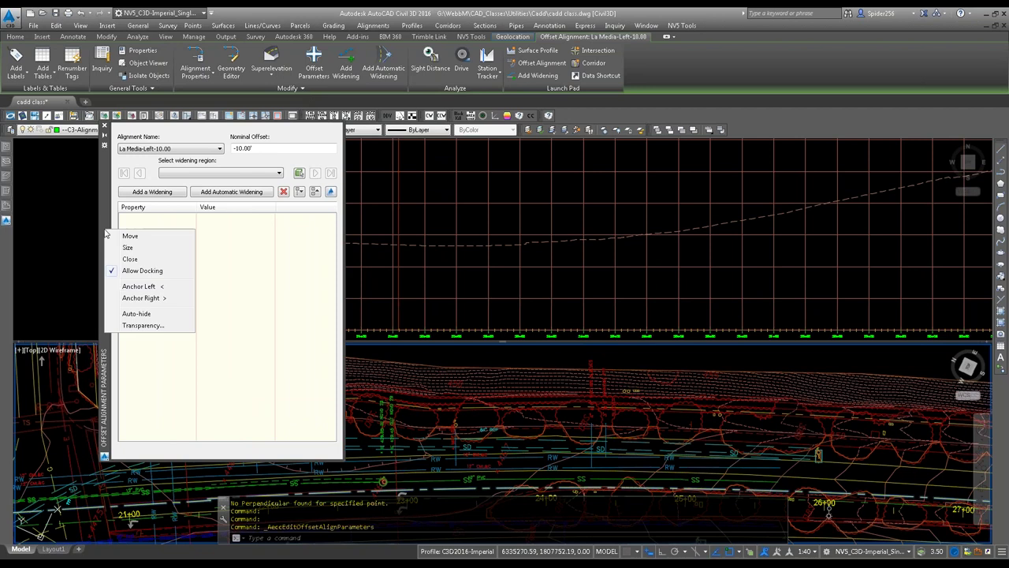
click(122, 289)
mouse_move(7, 236)
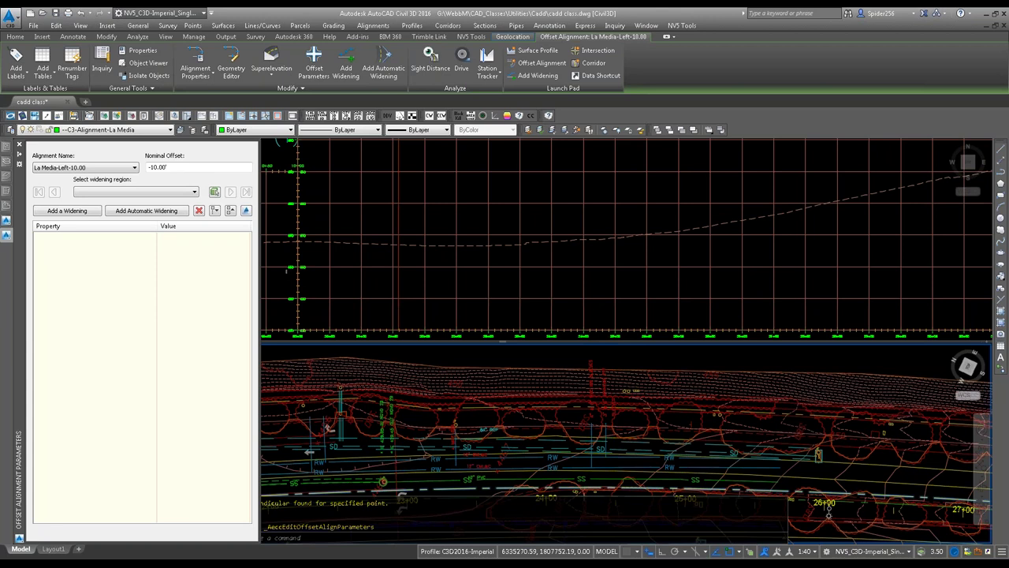
mouse_move(473, 546)
key(Escape)
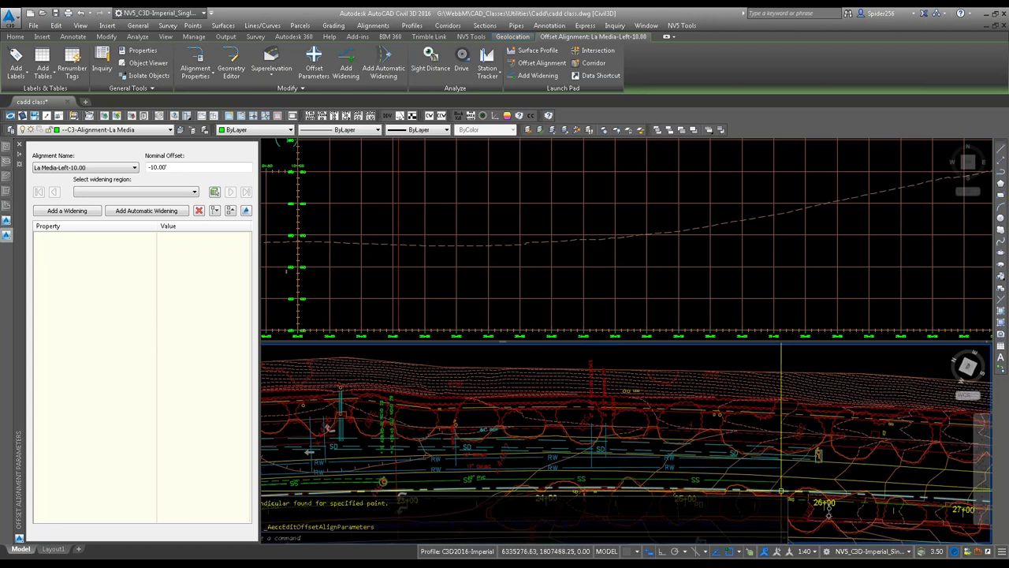
Step: Select the right offset alignment of La Media near the storm drain structure and set its nominal offset to 34'
scroll(783, 440, up, 3)
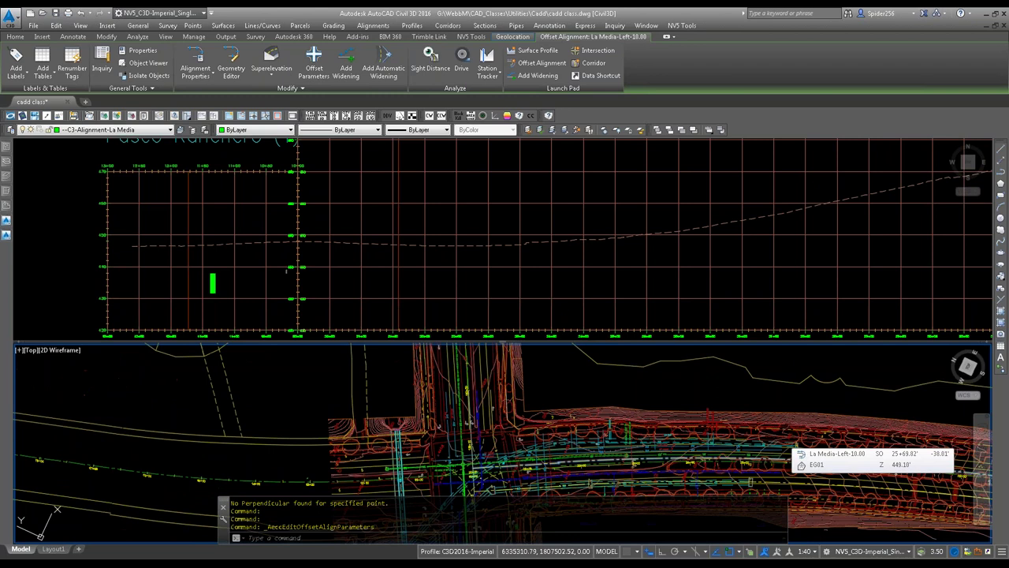
scroll(748, 426, down, 3)
scroll(750, 430, up, 4)
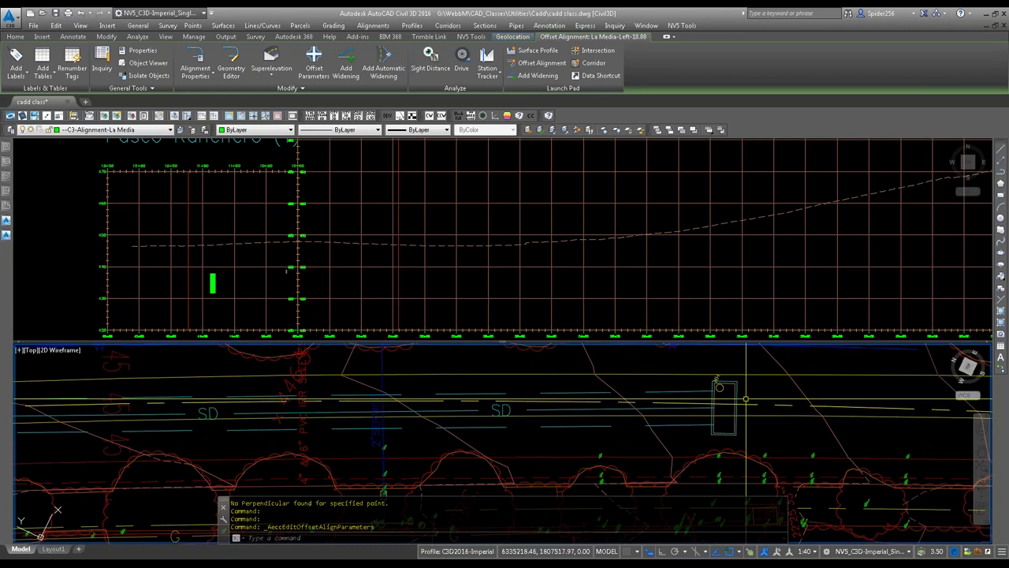
click(751, 403)
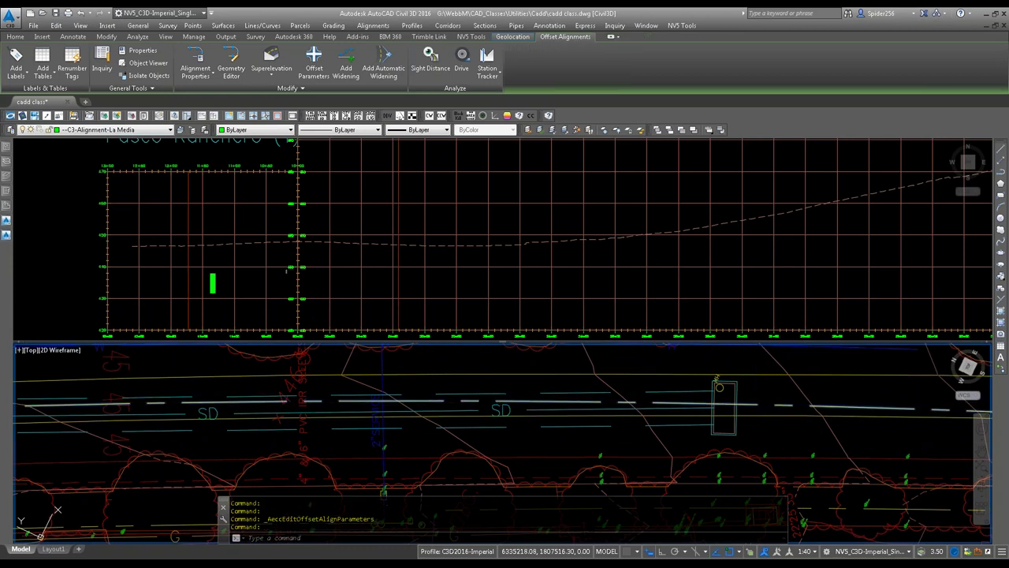
mouse_move(6, 234)
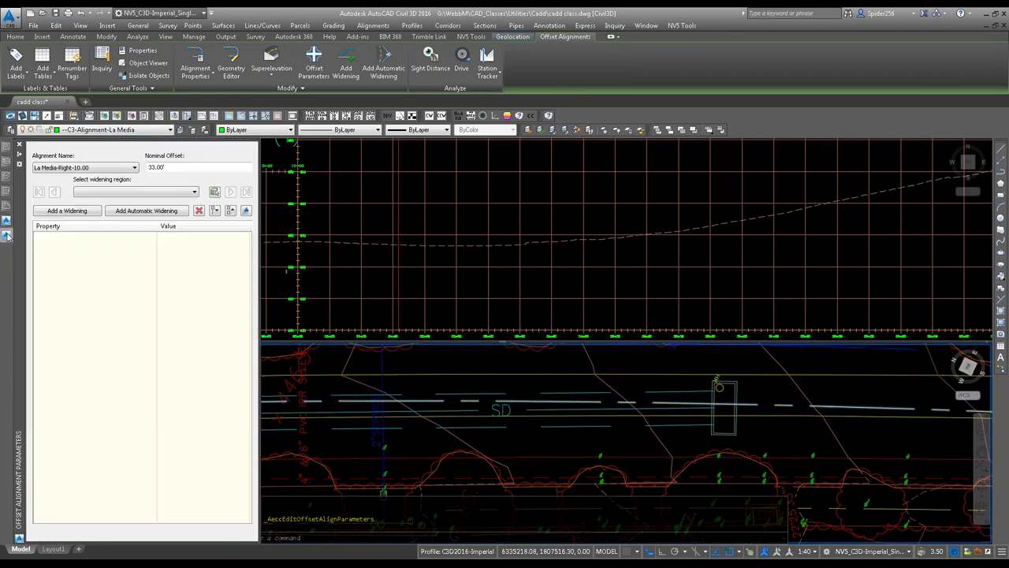
click(168, 171)
text(4)
key(Return)
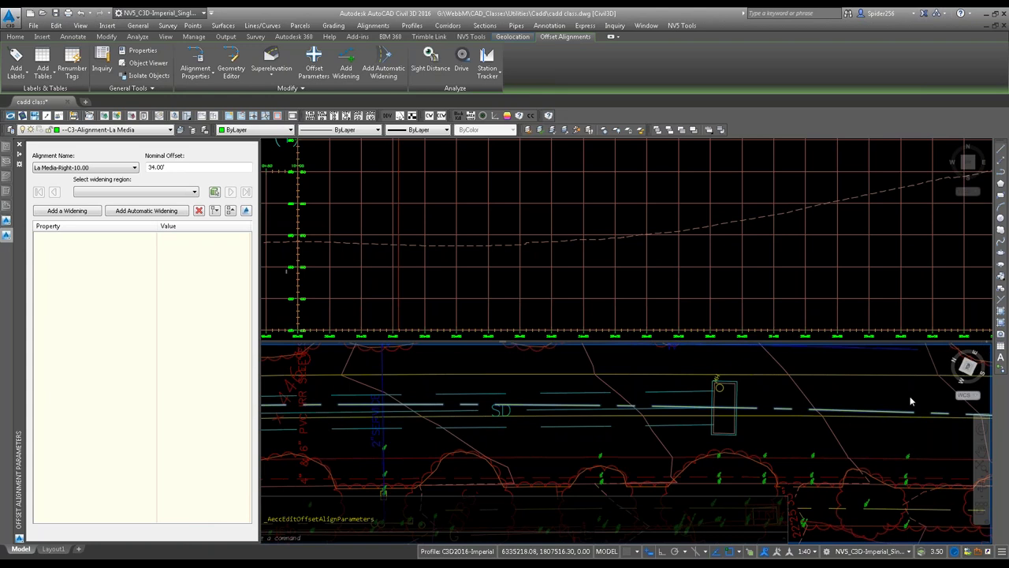
click(318, 537)
key(Return)
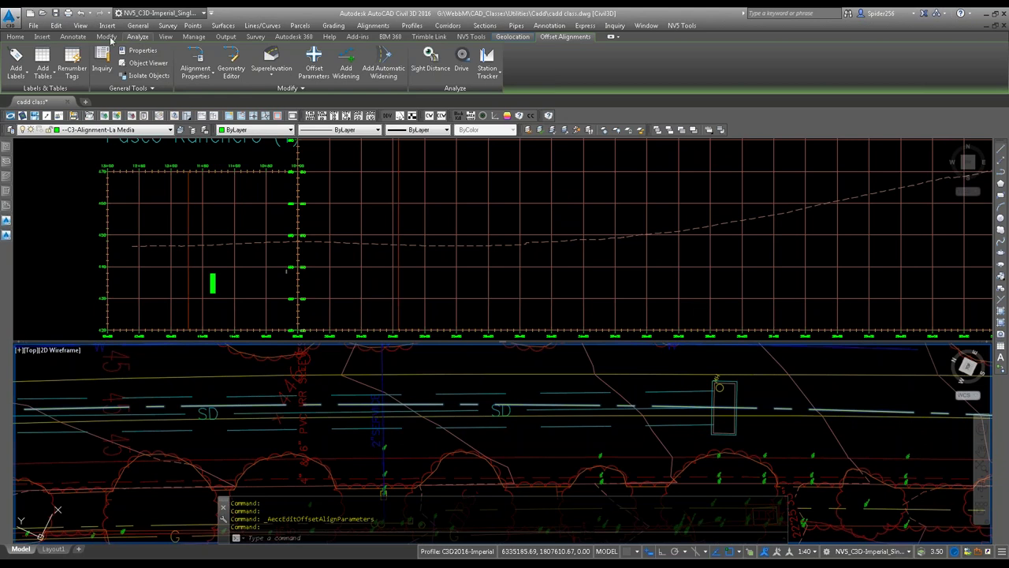
Step: Open the existing storm drain network EXSD for layout editing and choose 84" RCP SD as the pipe part
click(107, 37)
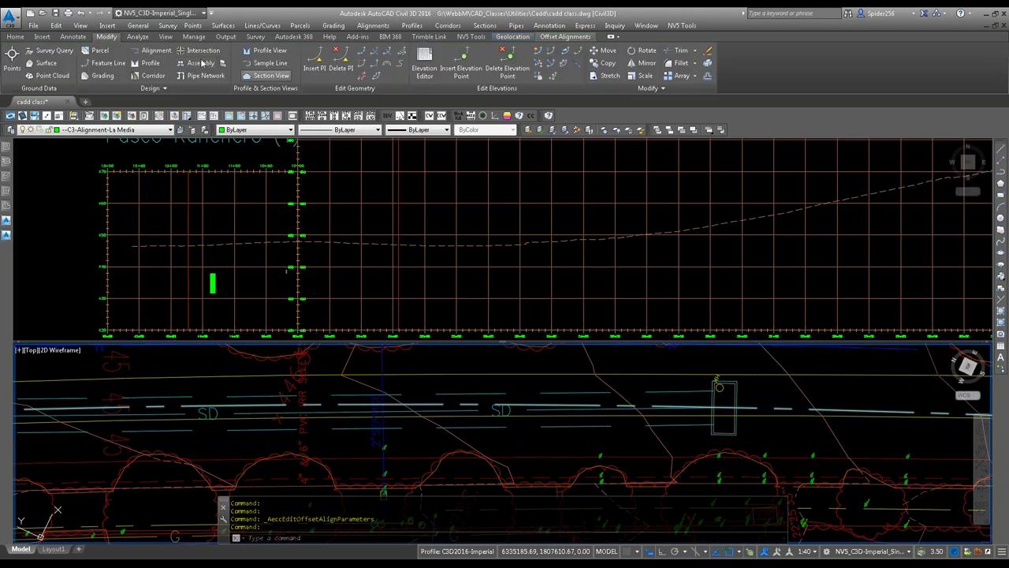
click(202, 79)
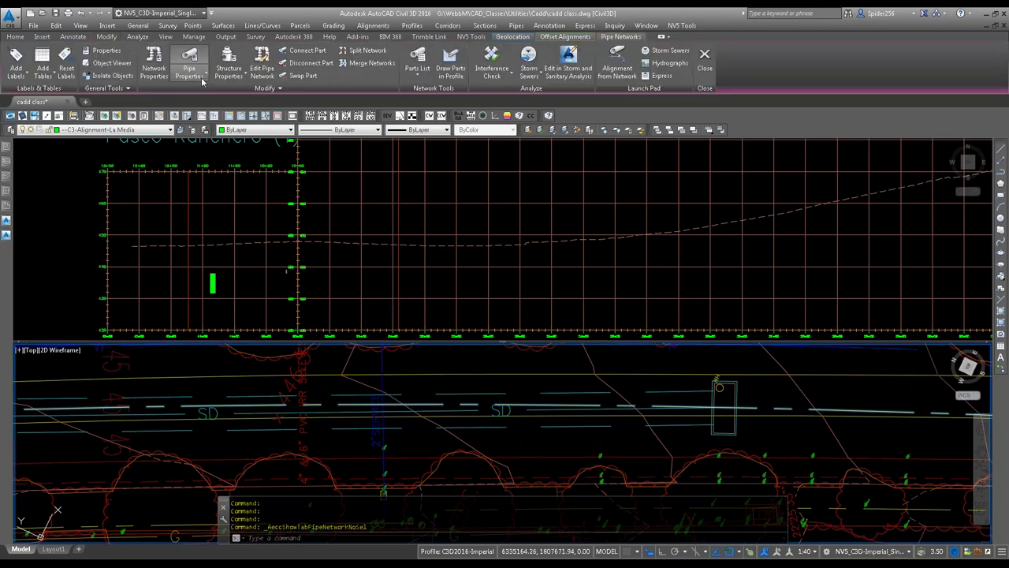
click(263, 63)
click(415, 282)
click(504, 350)
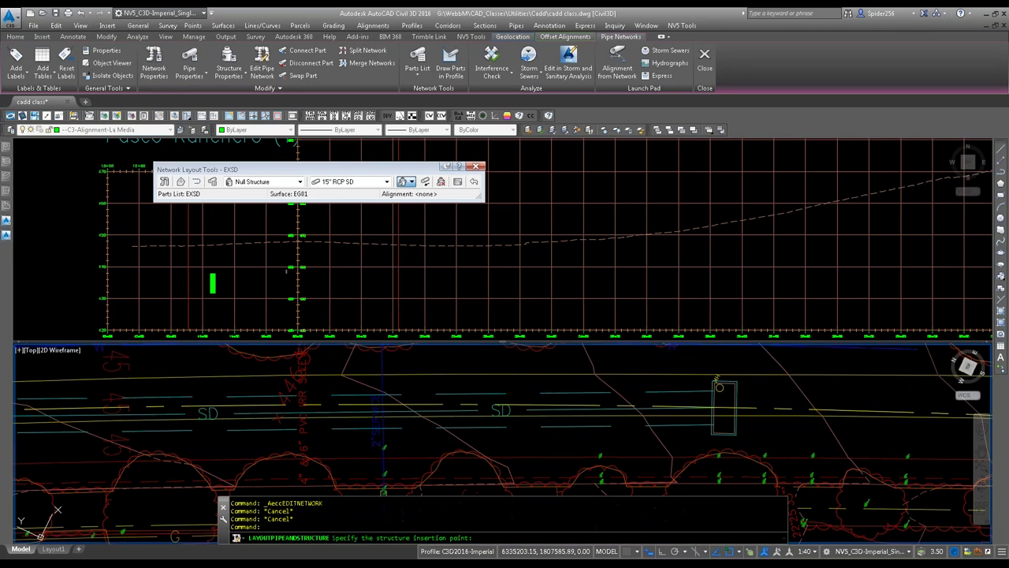
click(388, 182)
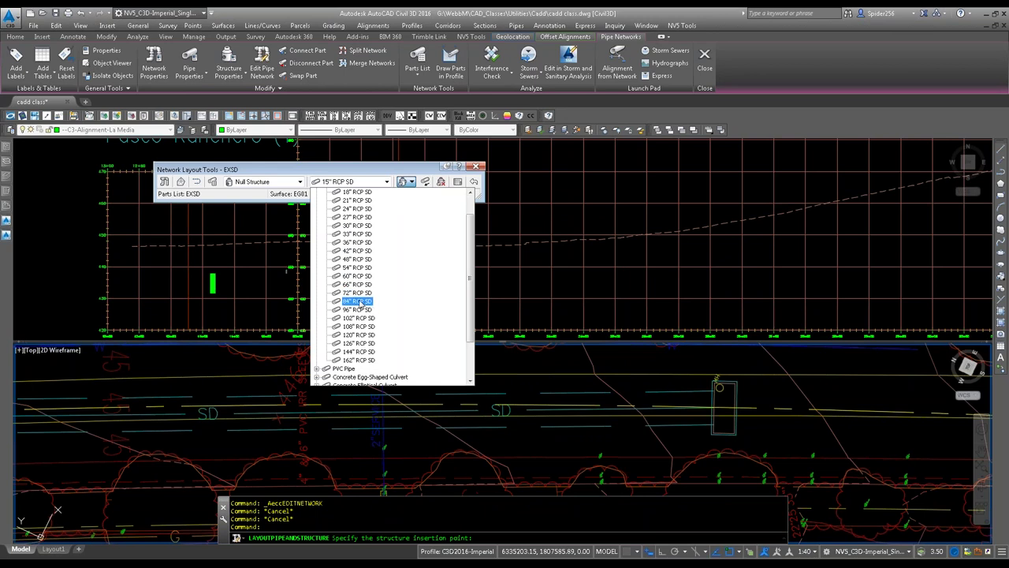
click(358, 302)
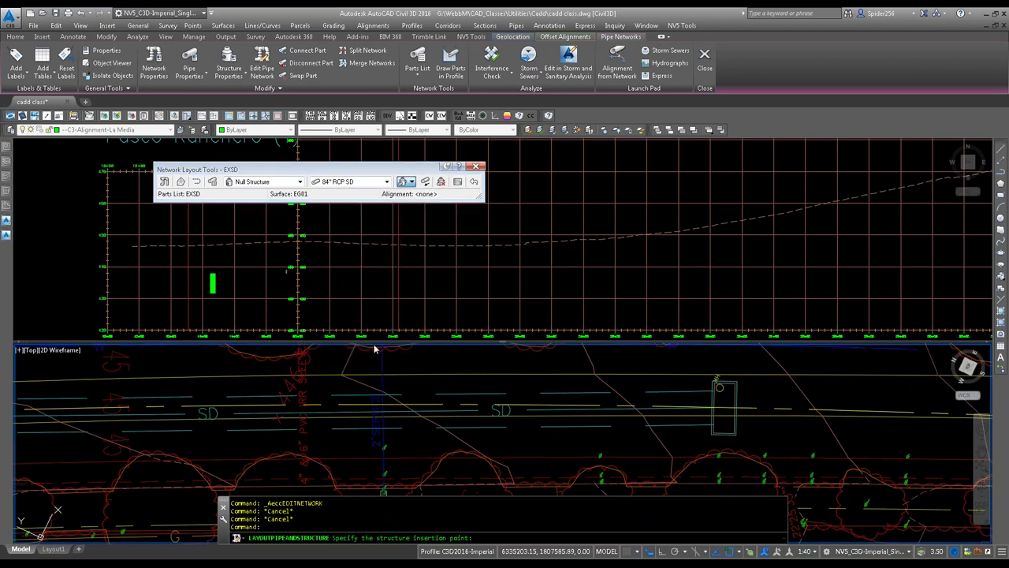
Step: Examine the existing storm drain line and its labels between the intersection and the end structure on La Media
scroll(409, 371, down, 6)
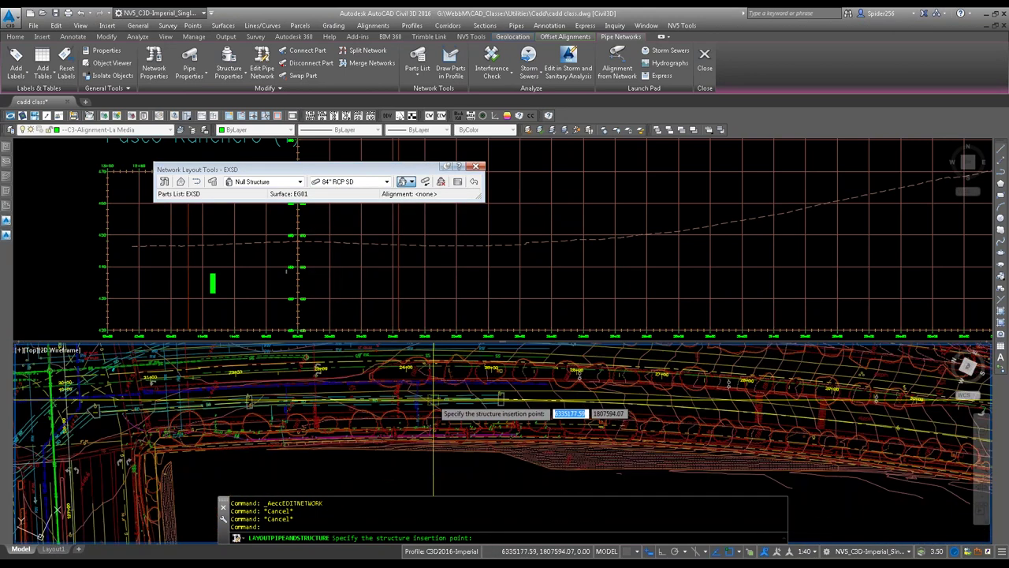
scroll(118, 429, up, 5)
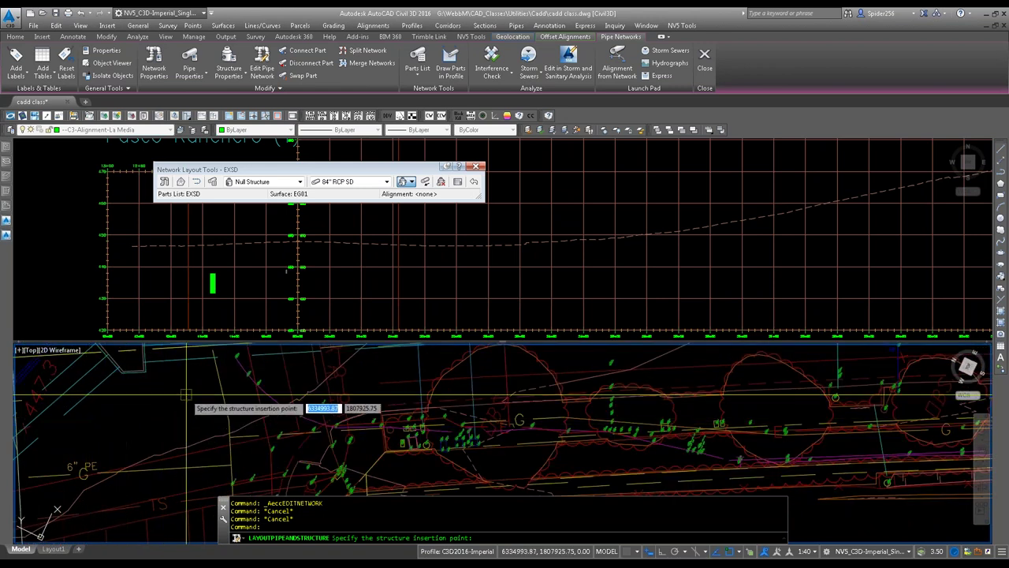
scroll(189, 413, down, 2)
scroll(197, 415, down, 4)
scroll(145, 424, up, 4)
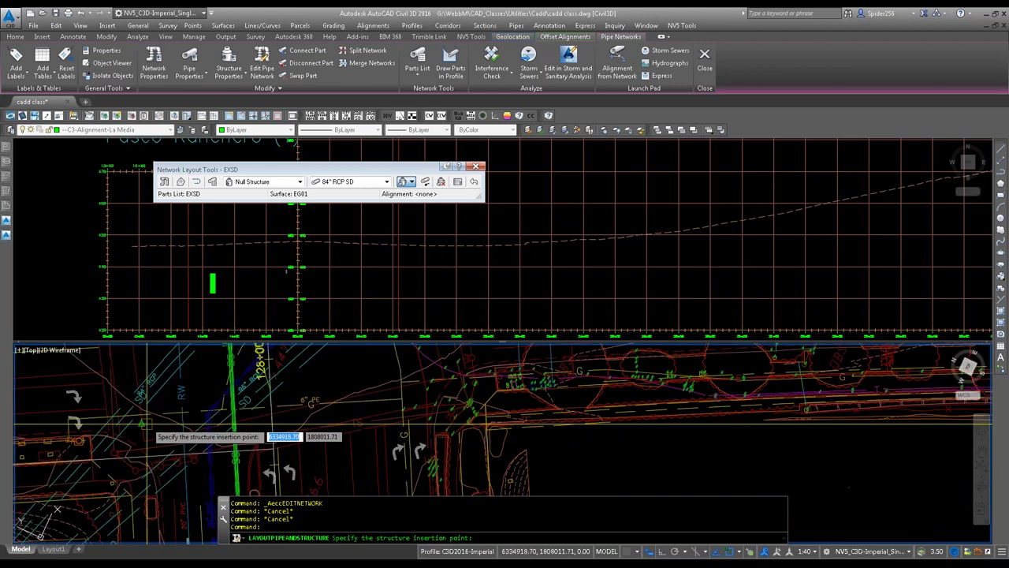
scroll(197, 406, up, 2)
scroll(208, 402, down, 2)
scroll(216, 395, up, 1)
scroll(241, 396, down, 3)
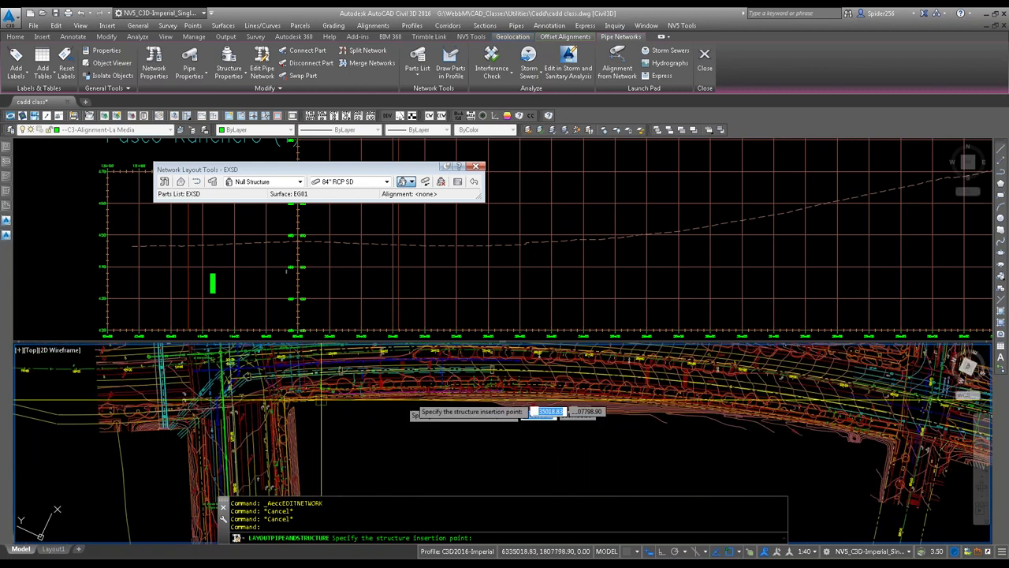
scroll(518, 363, up, 3)
scroll(505, 373, up, 4)
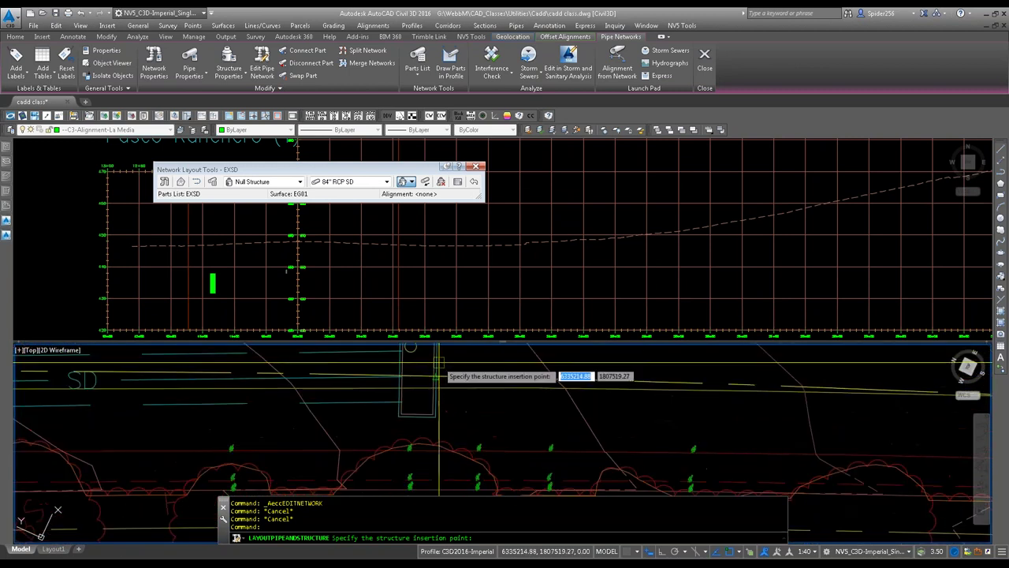
Step: Change the pipe part to 96" RCP SD and set the network layout mode to Pipes Only
click(386, 182)
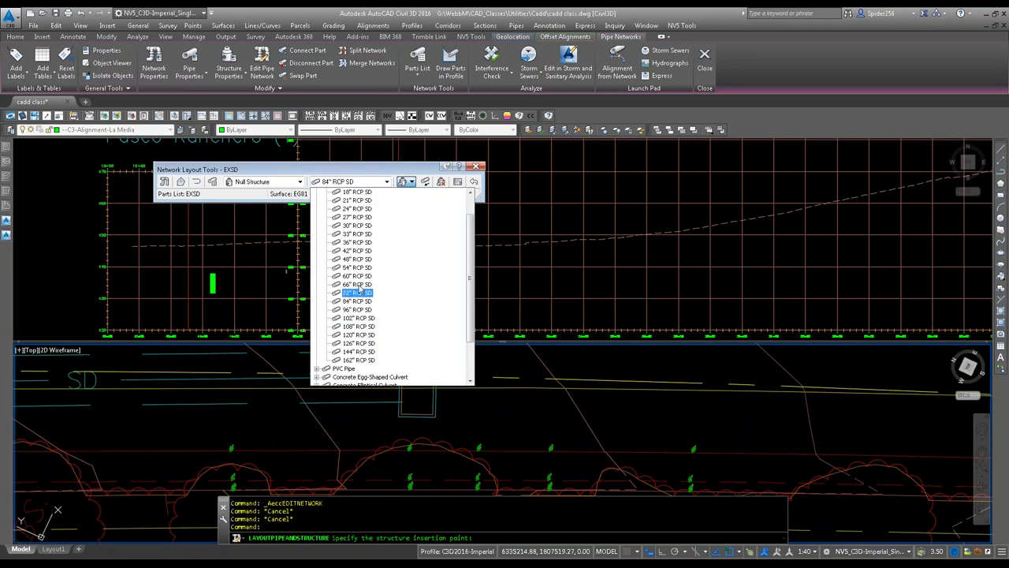
click(365, 309)
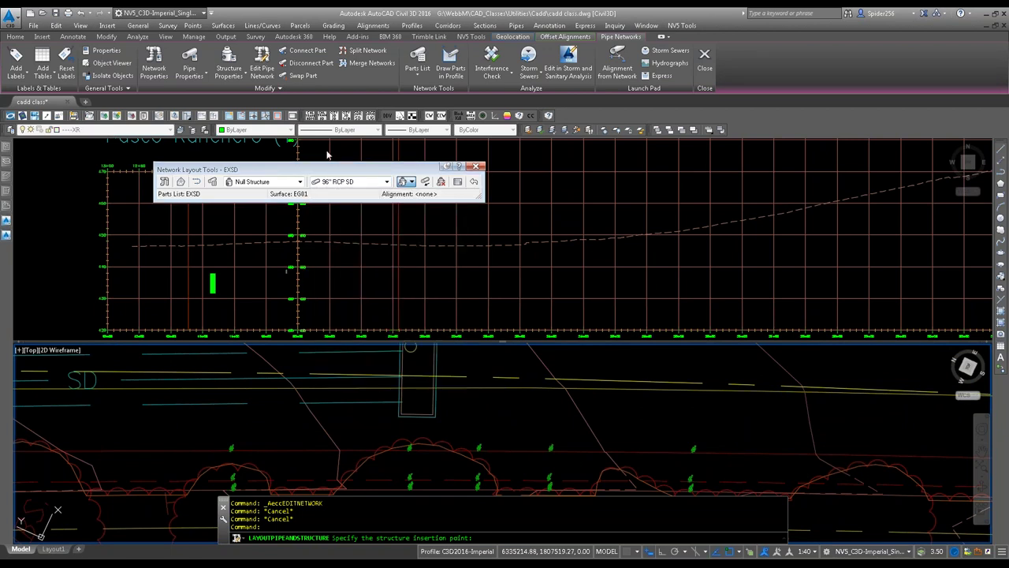
click(411, 182)
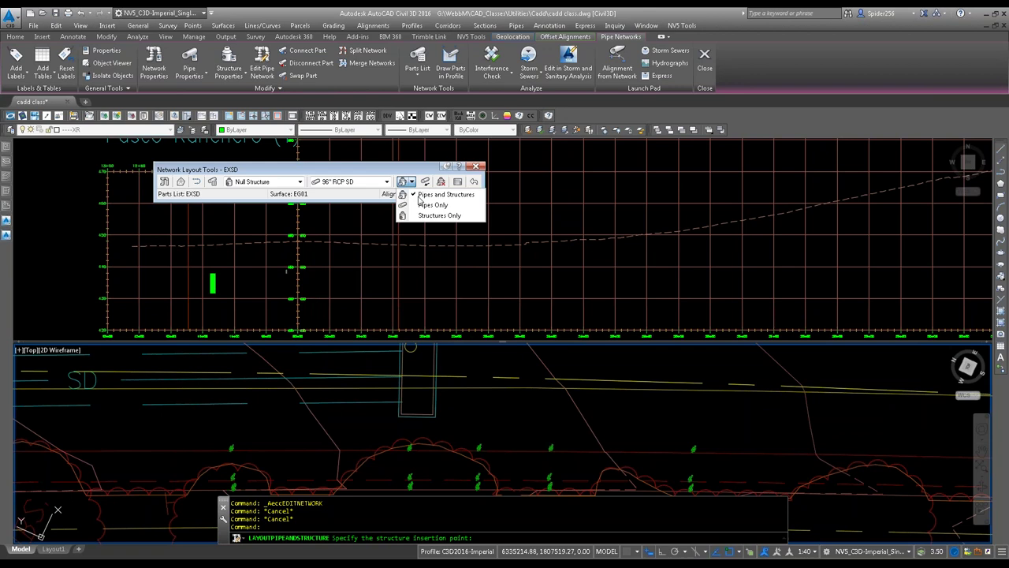
click(422, 207)
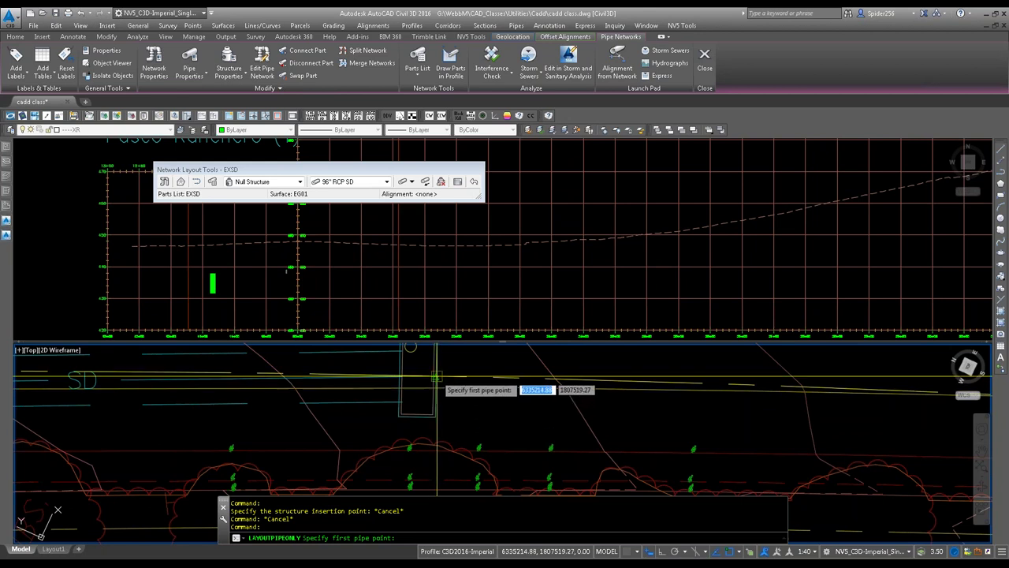
Step: Place the first pipe point where the offset alignment meets the storm drain structure, using the .xy filter with elevation 426
text(.xy)
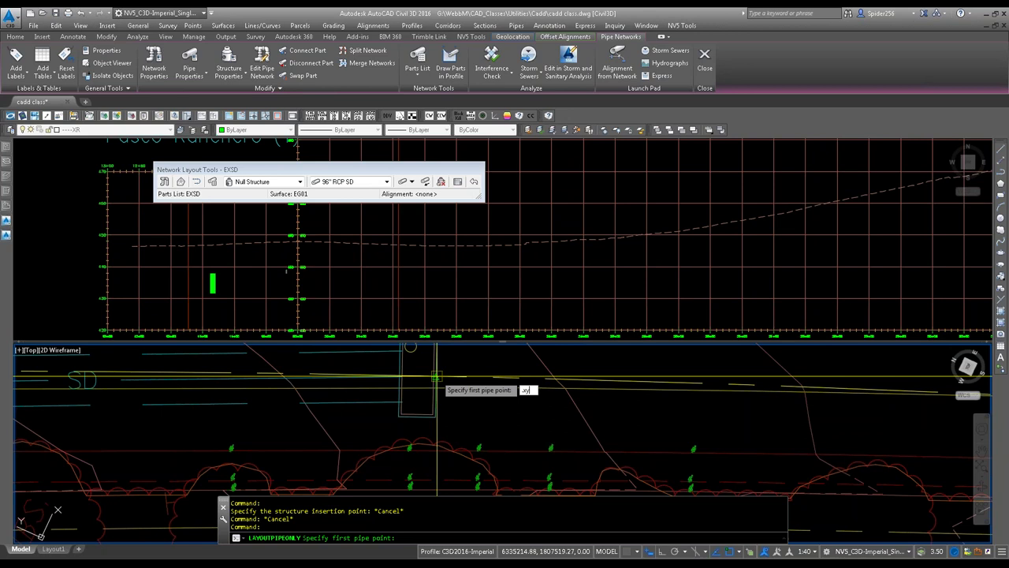
key(Return)
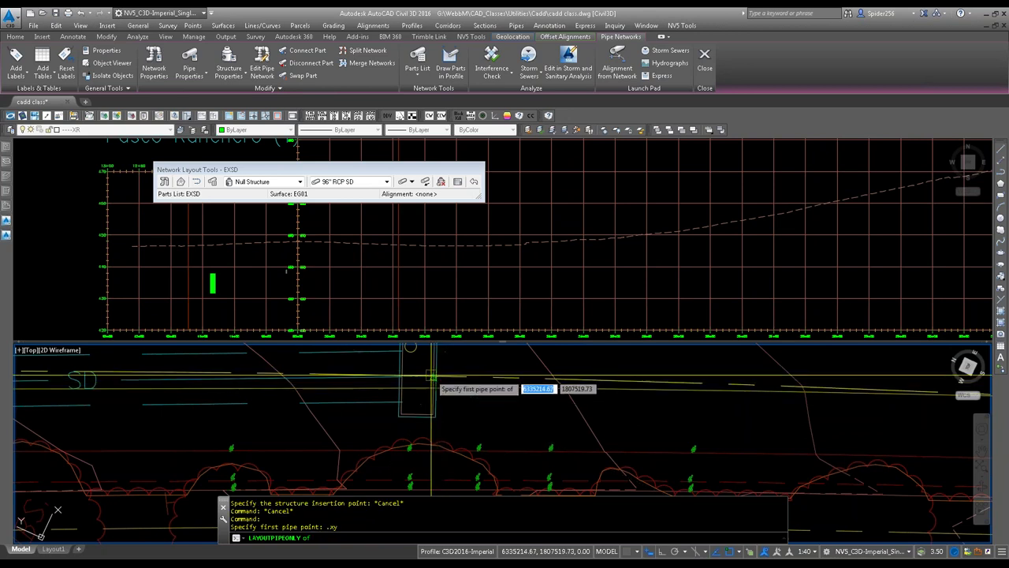
click(432, 373)
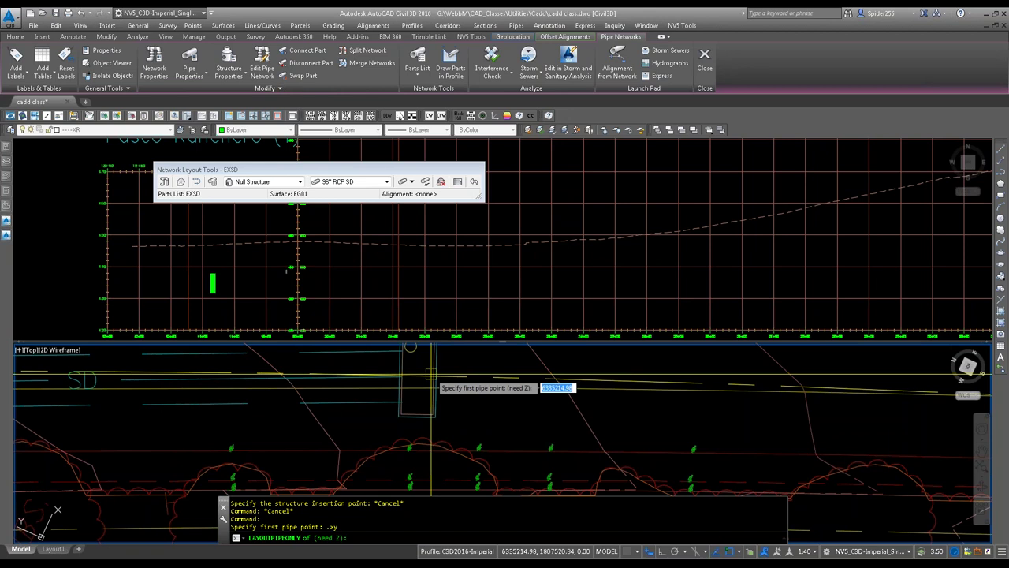
text(426)
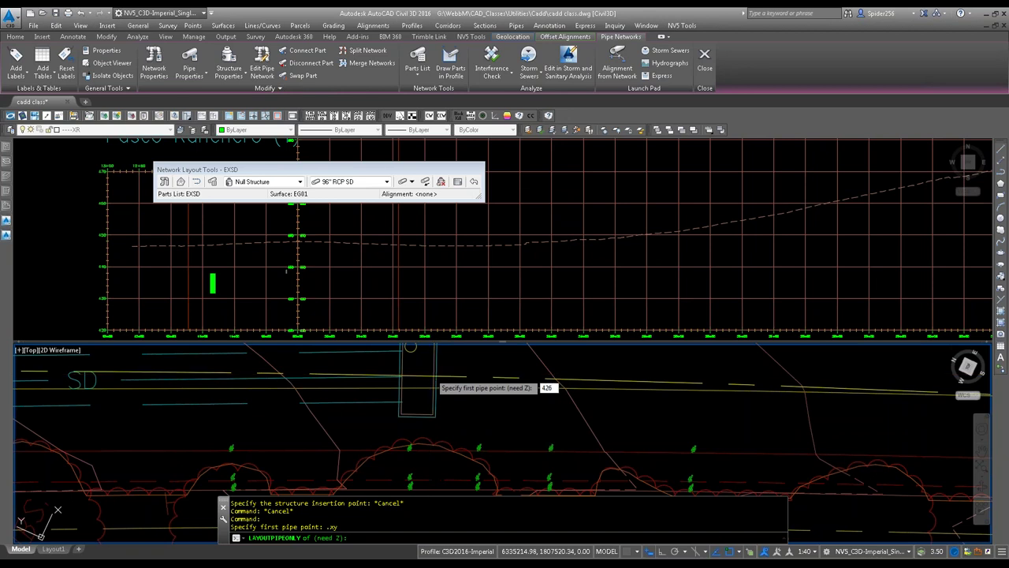
key(Return)
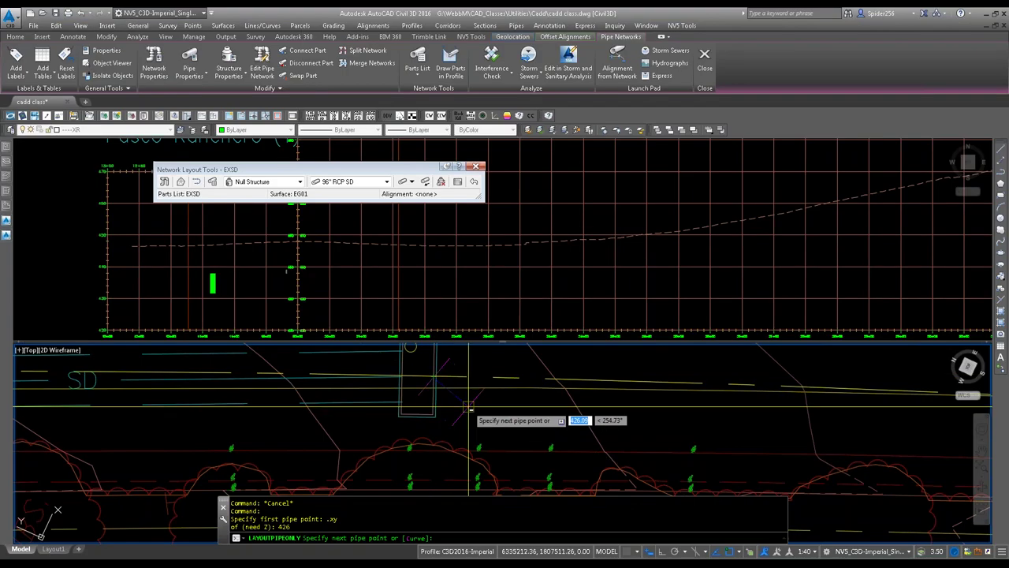
scroll(468, 406, down, 3)
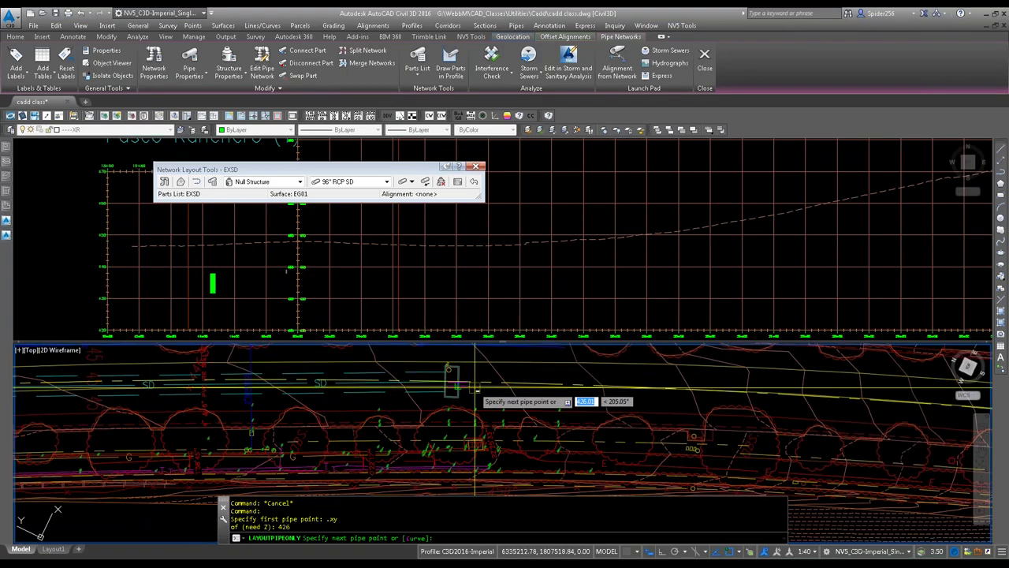
Step: Lay out the first curved 96" RCP pipe along the offset alignment using the Curve option, picking its second point and endpoint
text(c)
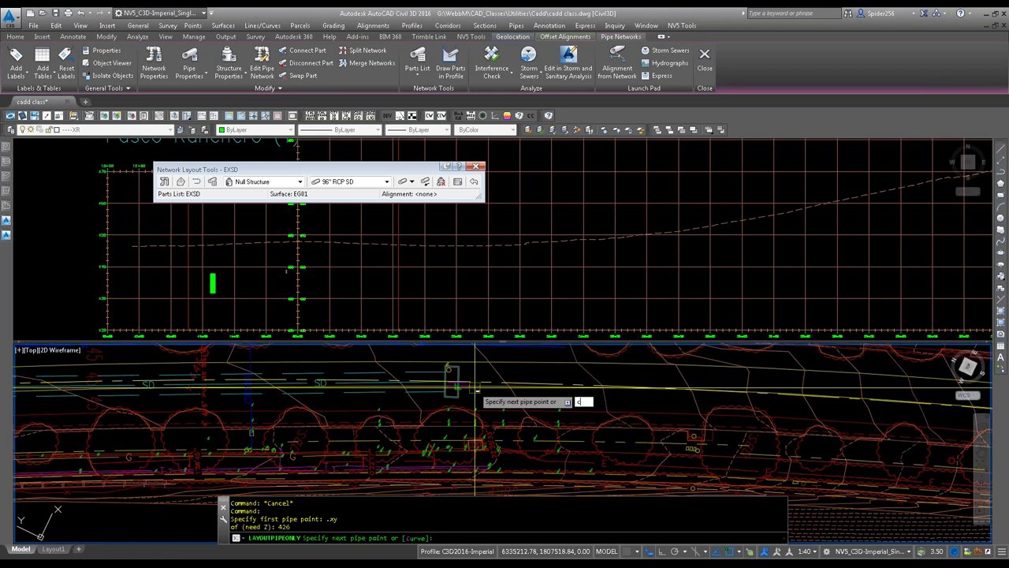
key(Return)
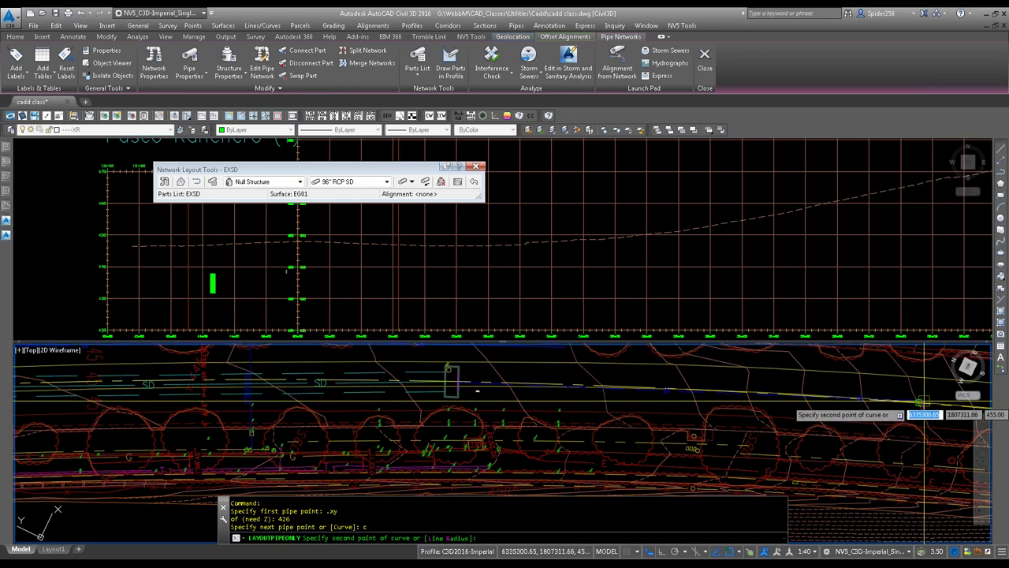
scroll(927, 410, up, 2)
scroll(927, 410, up, 2)
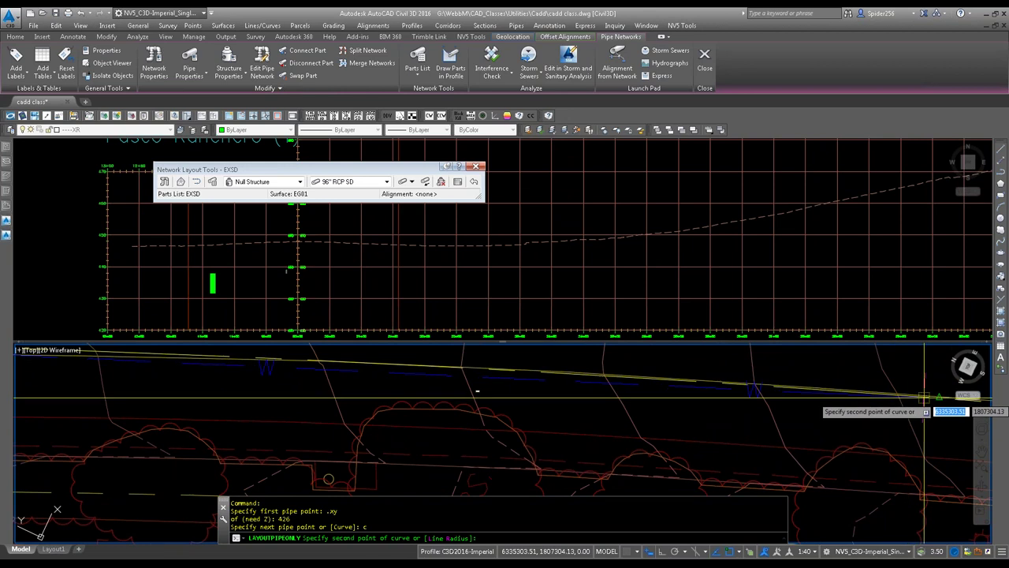
click(899, 408)
scroll(896, 410, down, 5)
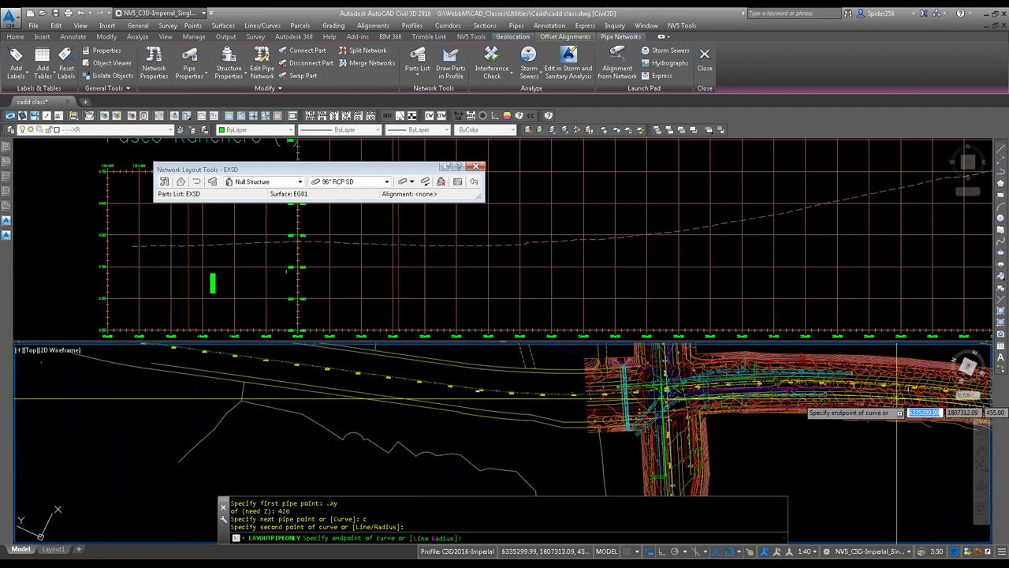
scroll(897, 399, down, 3)
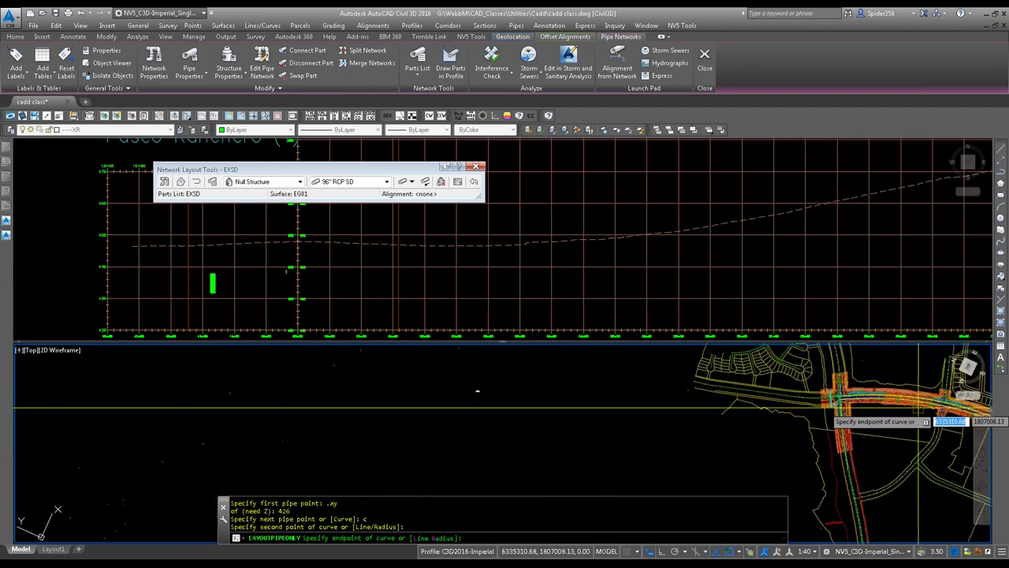
scroll(897, 398, up, 8)
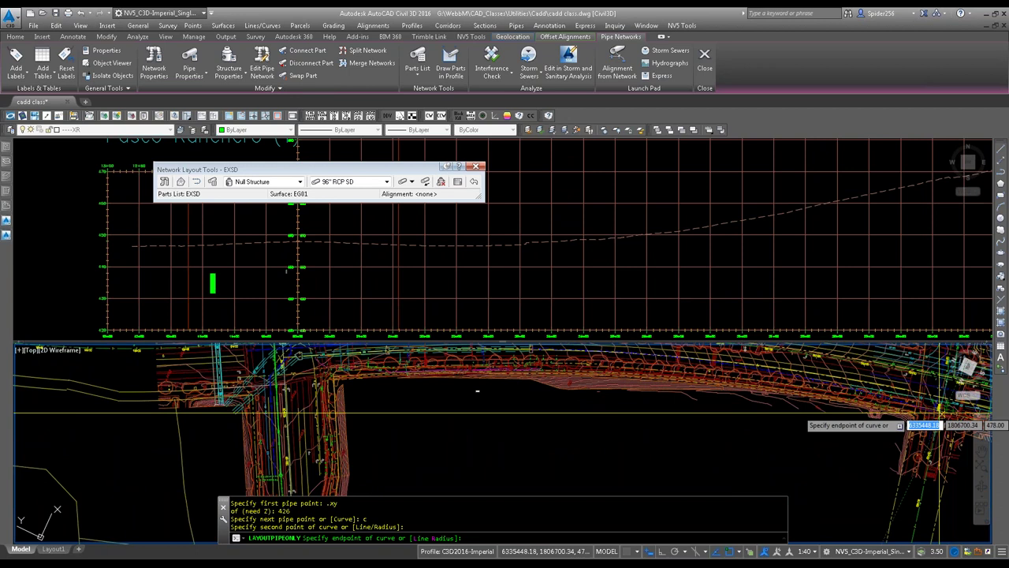
scroll(741, 354, up, 6)
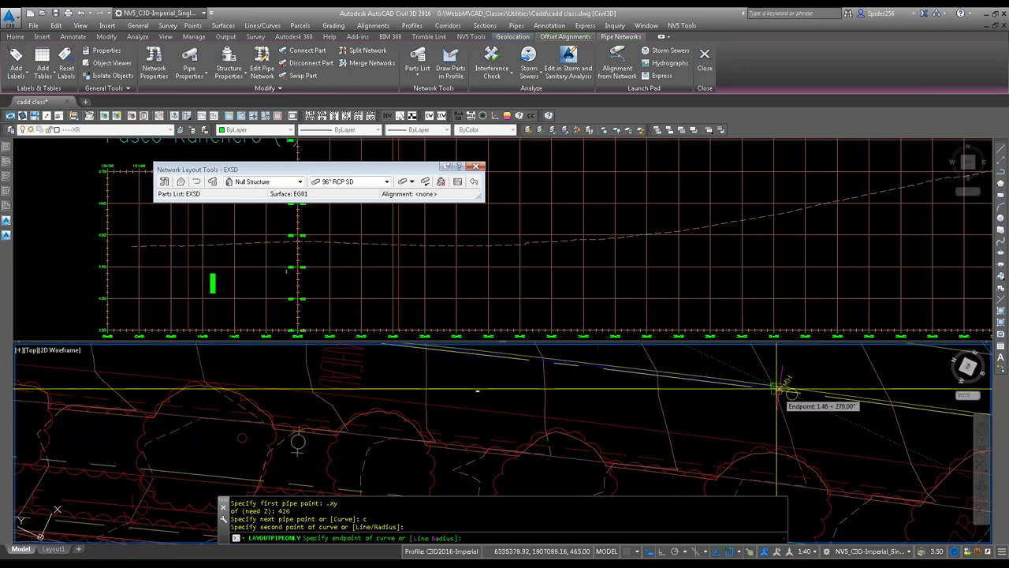
scroll(776, 389, up, 2)
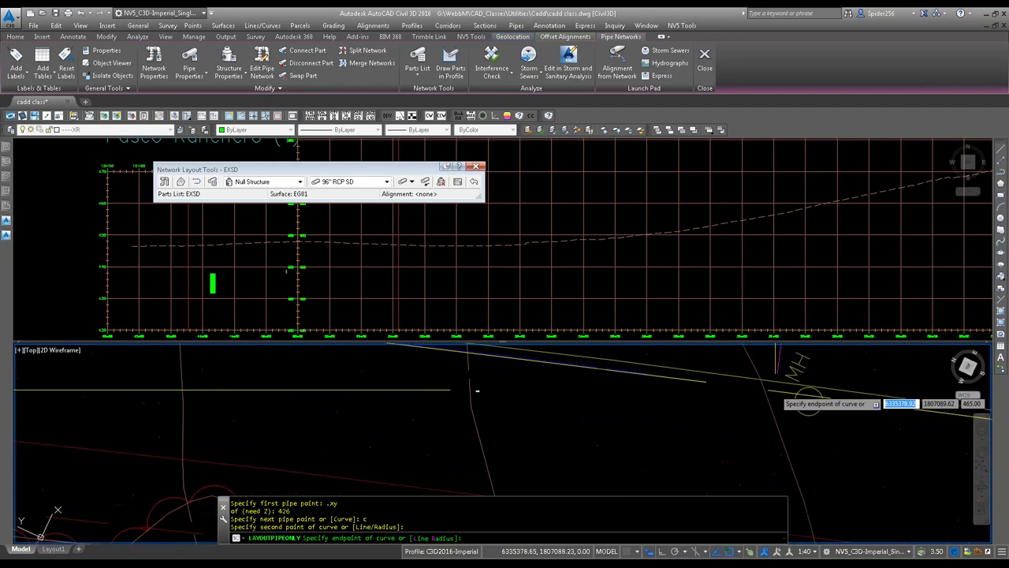
scroll(779, 391, up, 2)
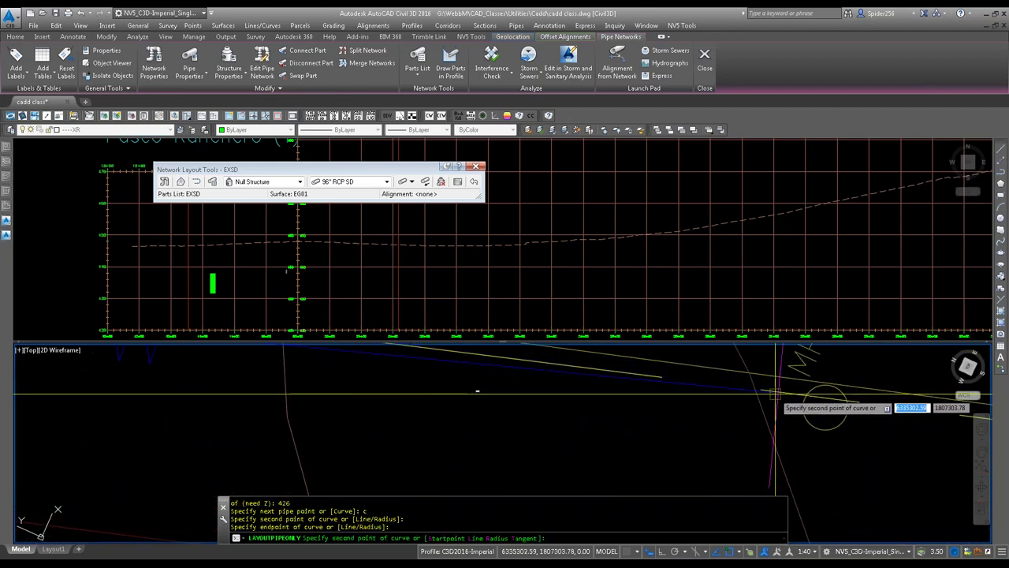
click(699, 438)
Step: Add a second curved pipe ending near the manhole, picking its endpoint with the Nearest snap, and finish the pipe layout
right_click(699, 437)
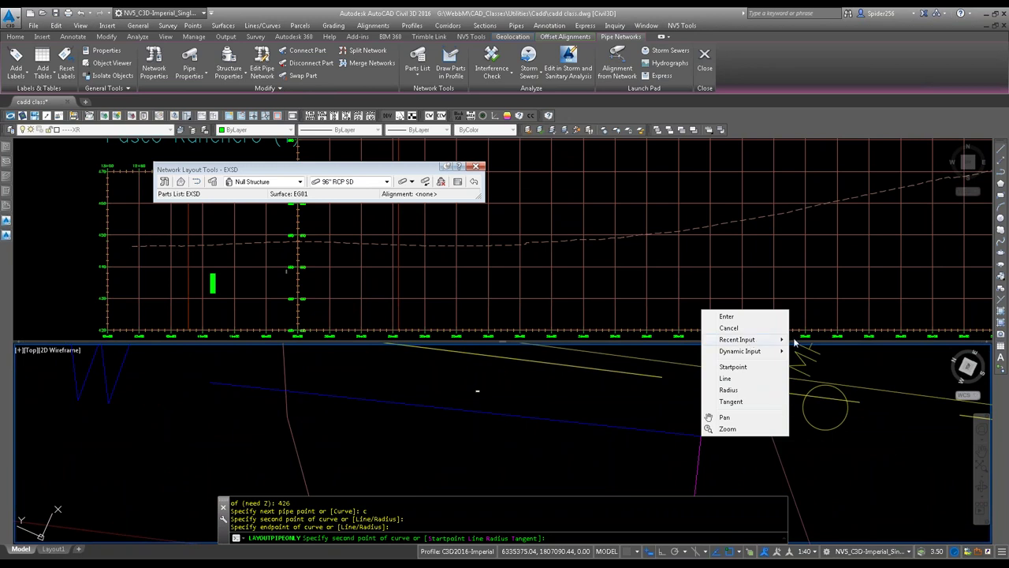
click(865, 380)
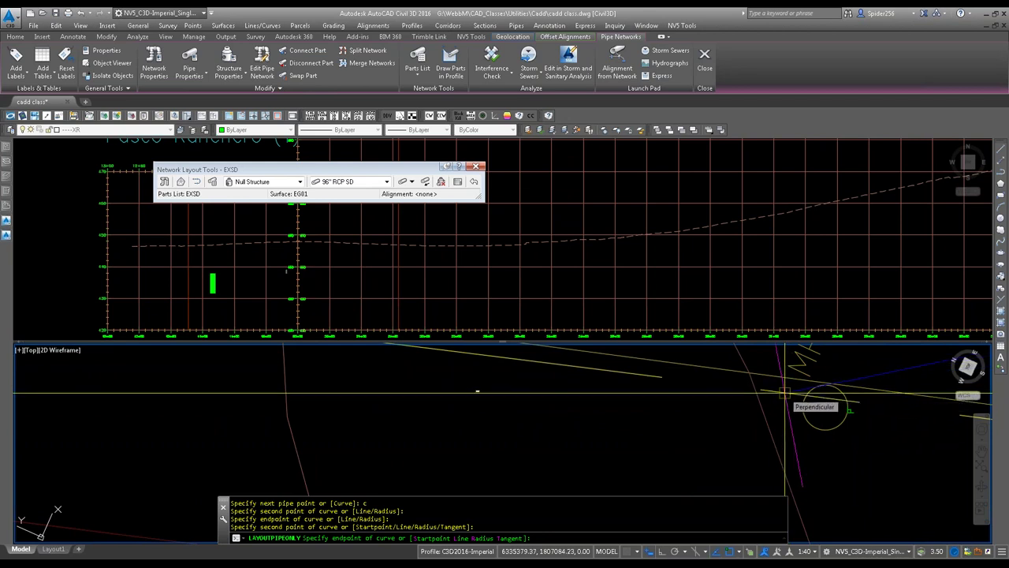
shift+right_click(785, 392)
click(815, 359)
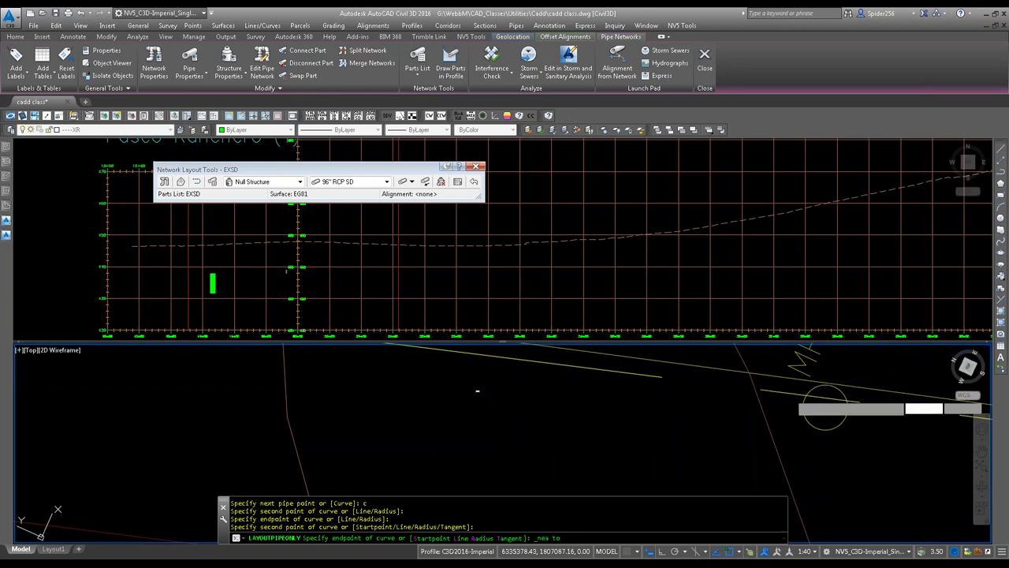
click(791, 394)
right_click(794, 411)
click(819, 417)
scroll(801, 422, down, 6)
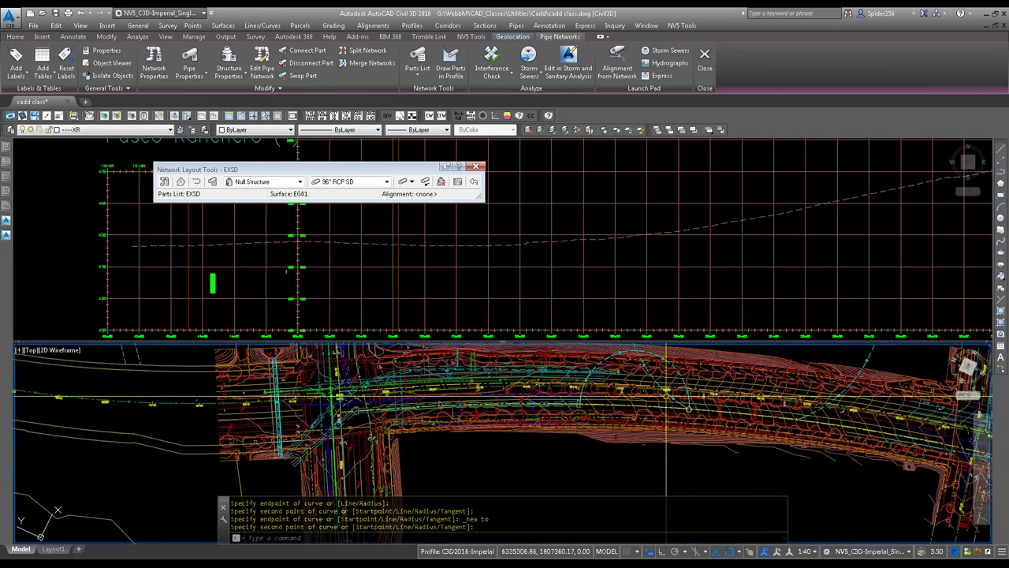
scroll(666, 396, up, 5)
scroll(686, 398, down, 4)
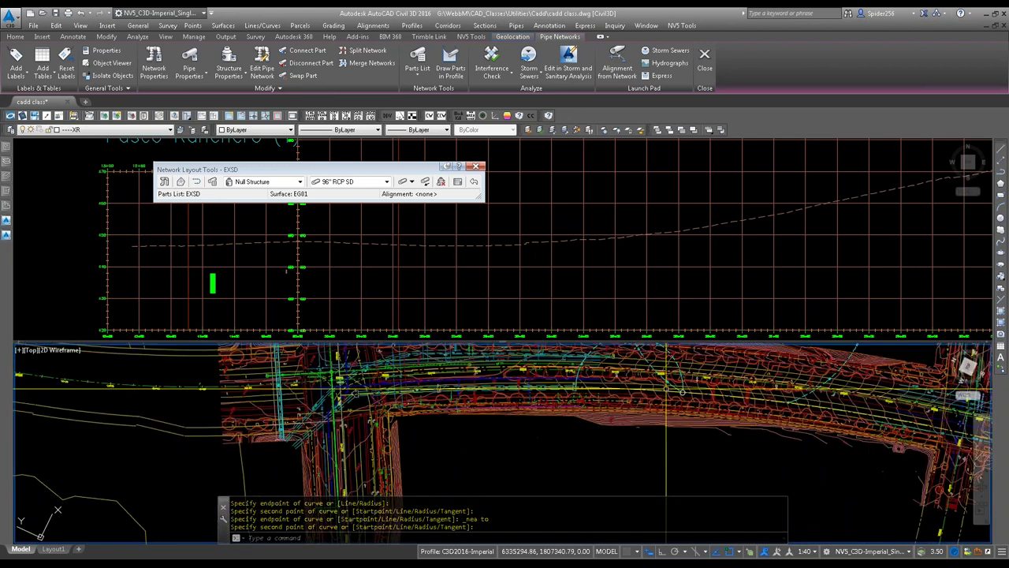
scroll(666, 391, down, 2)
middle_drag(666, 390, 642, 364)
scroll(643, 363, up, 4)
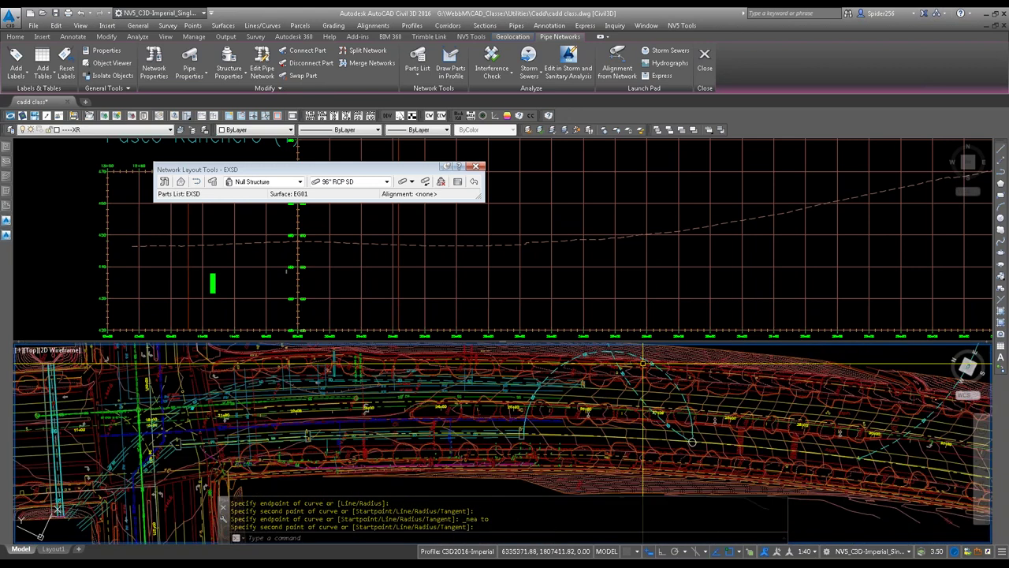
key(Return)
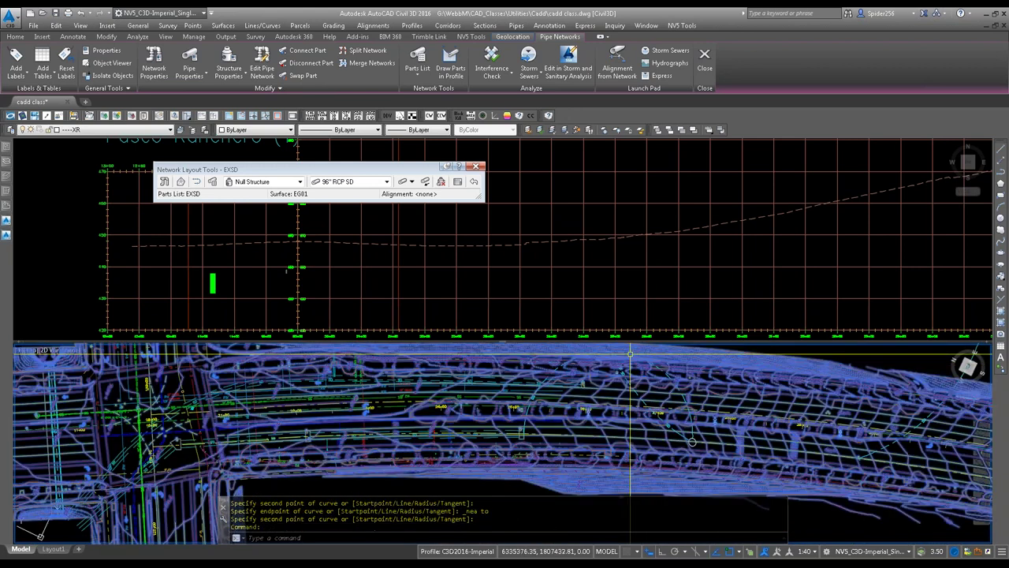
click(630, 353)
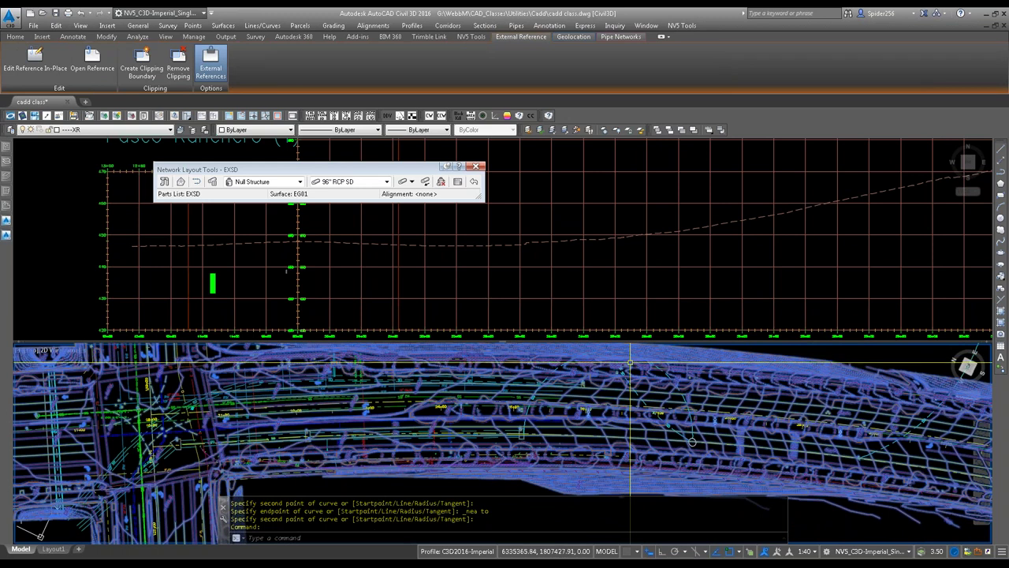
key(Escape)
key(Escape)
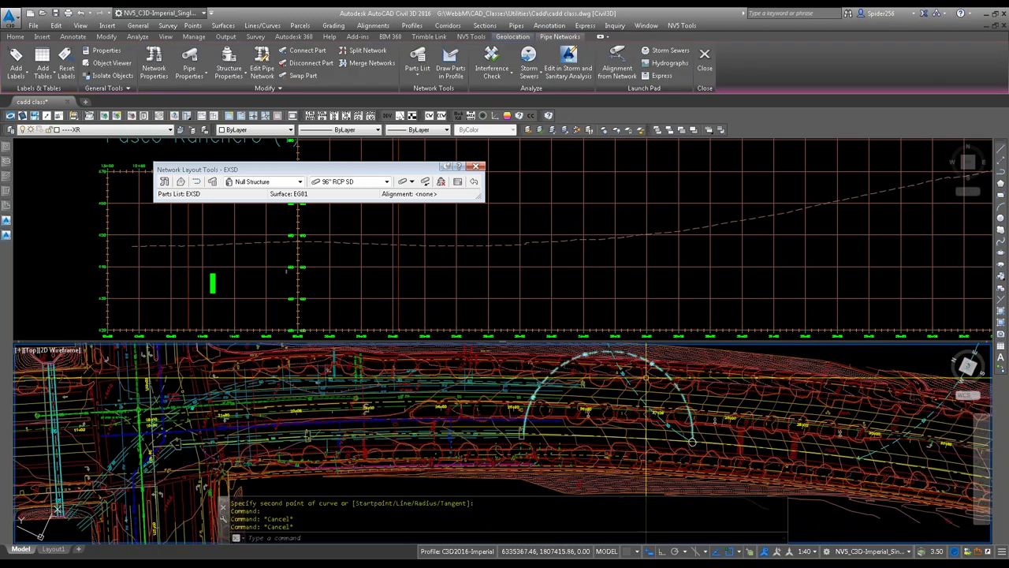
Step: Stretch the midpoint of the first curved pipe down onto the offset alignment to flatten its arc
click(620, 353)
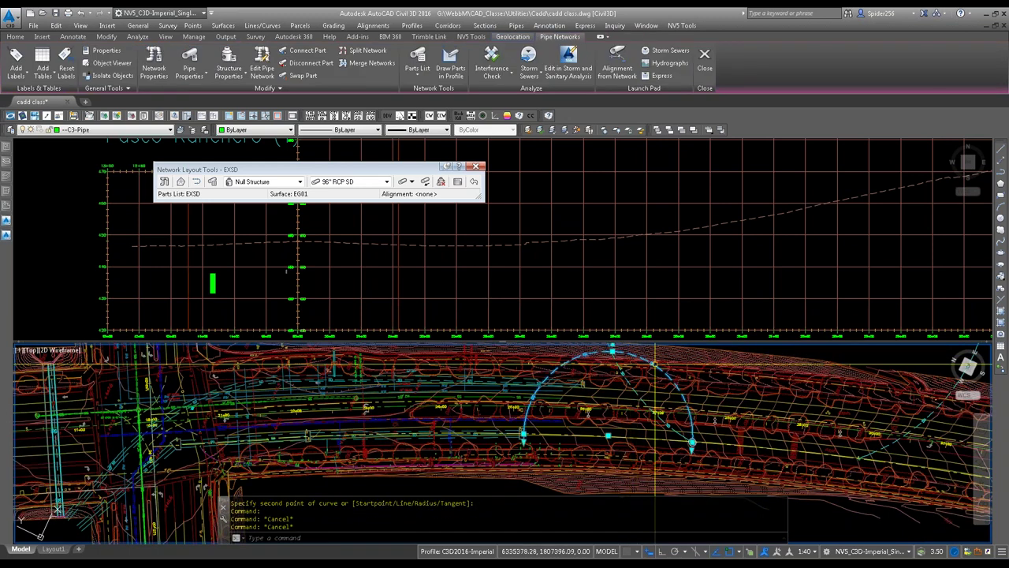
click(614, 349)
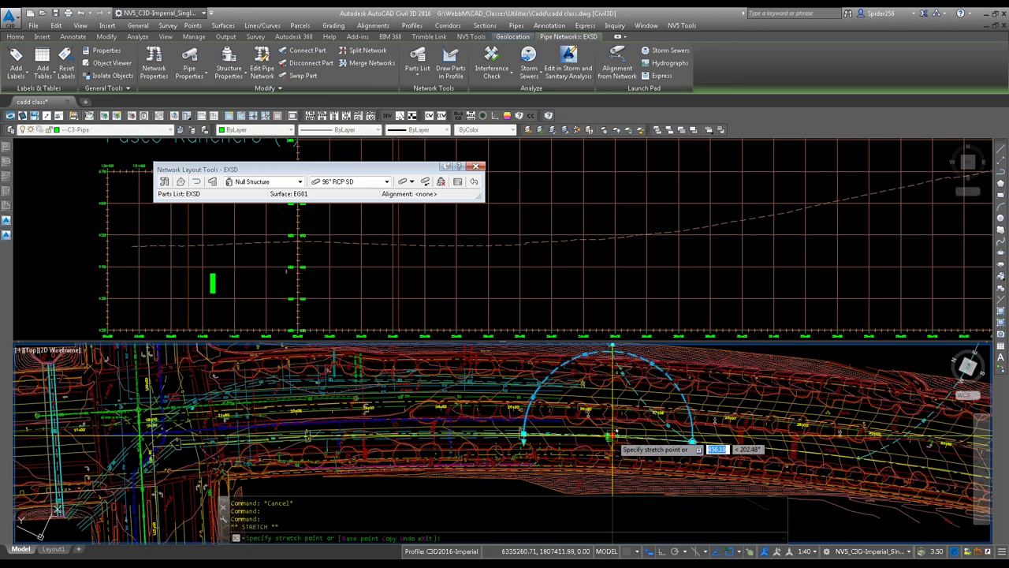
click(612, 434)
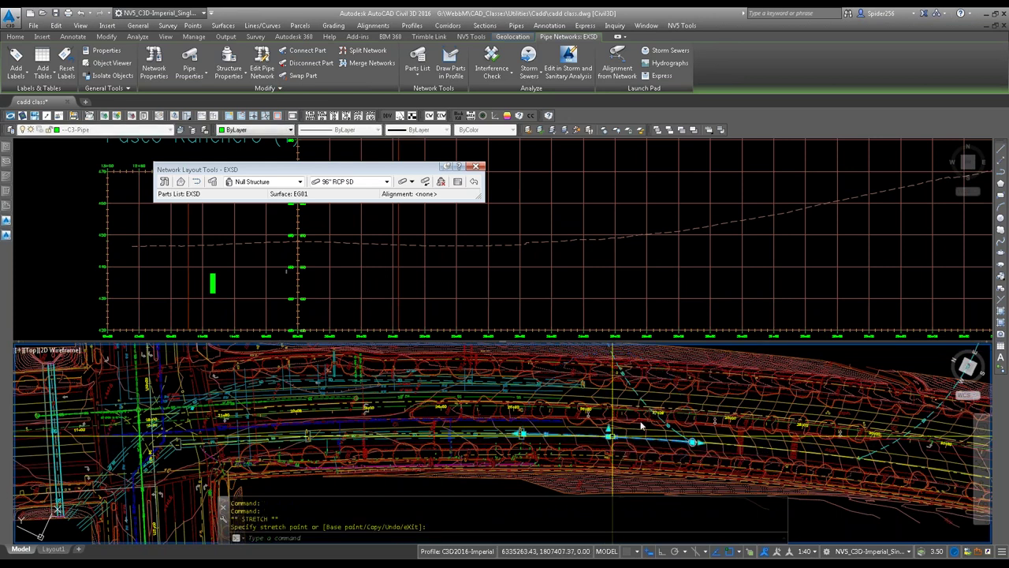
Step: Stretch the midpoint of the second, nearly circular pipe onto the offset alignment so its curve follows the line to the manhole
scroll(613, 435, down, 2)
scroll(692, 448, down, 4)
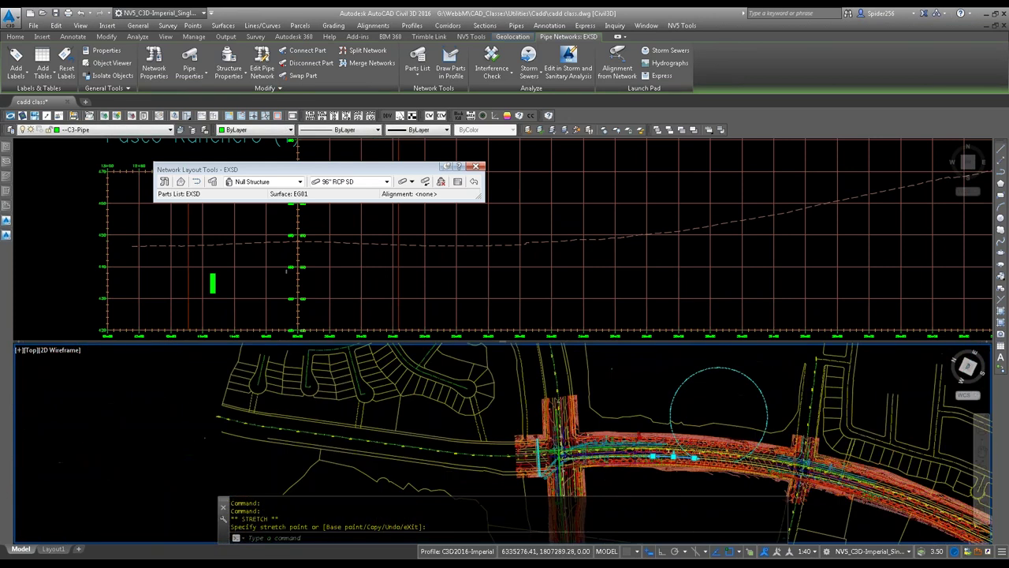
click(724, 368)
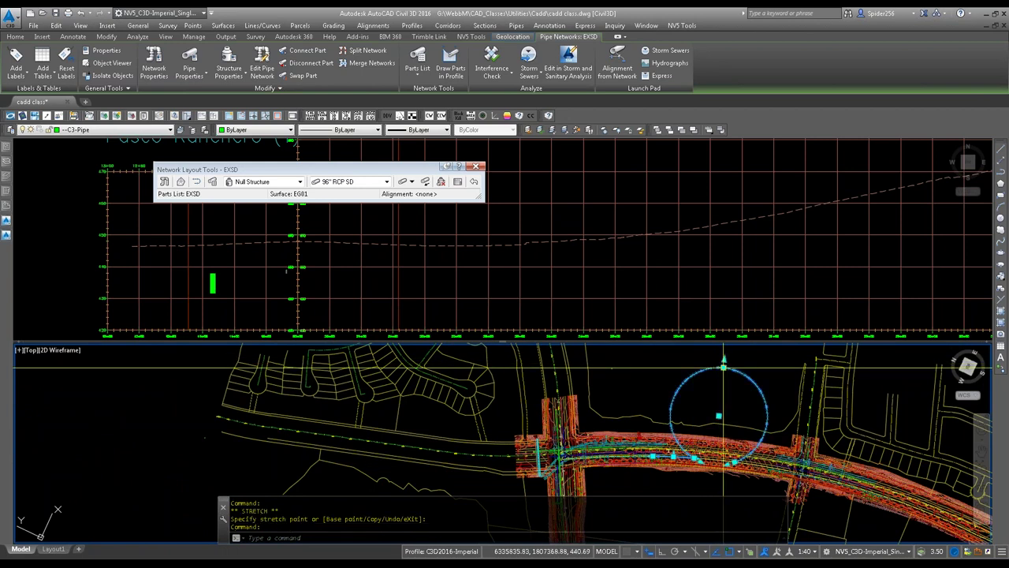
click(713, 464)
scroll(713, 465, up, 4)
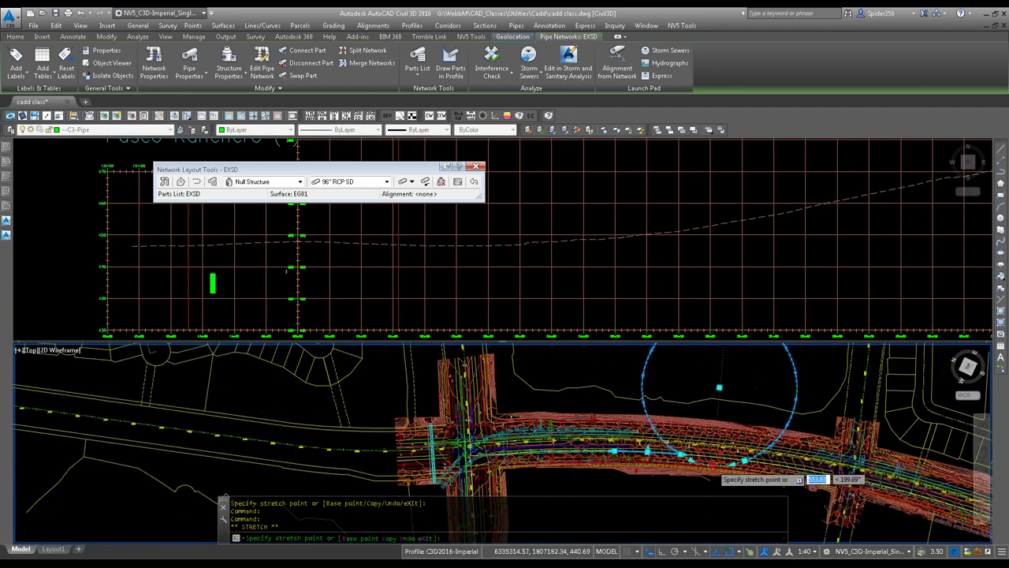
scroll(713, 465, up, 4)
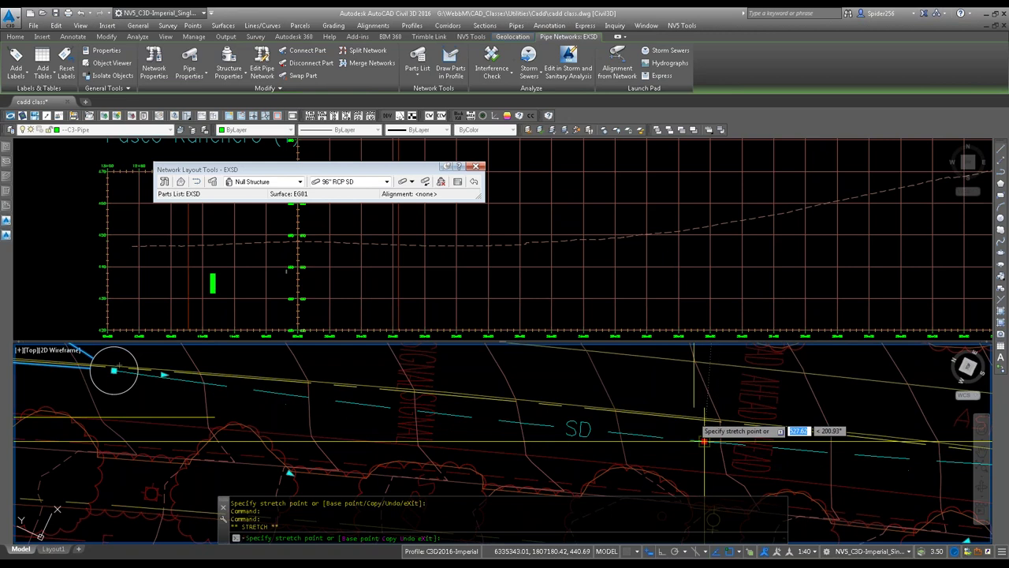
click(661, 423)
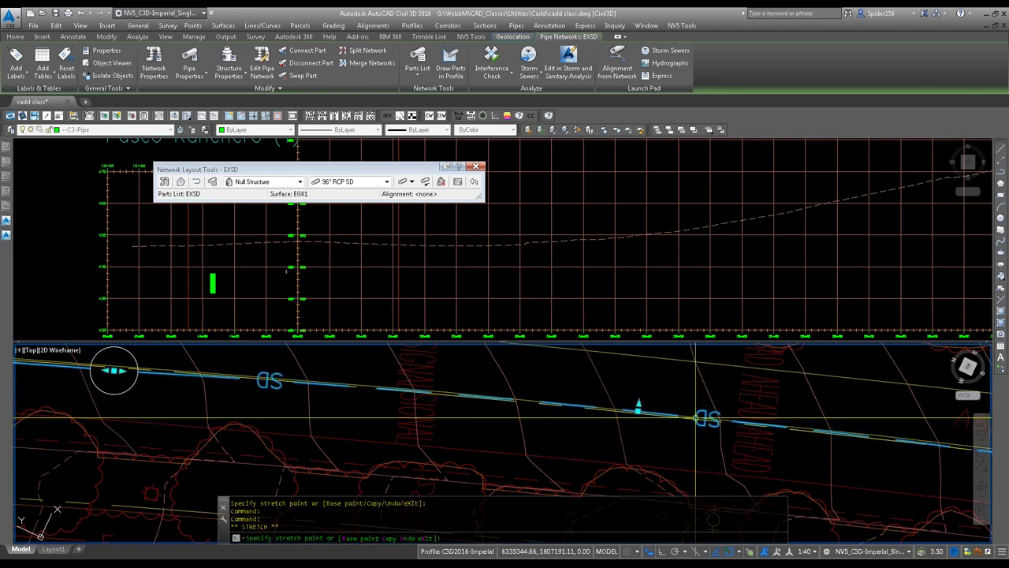
scroll(661, 422, down, 2)
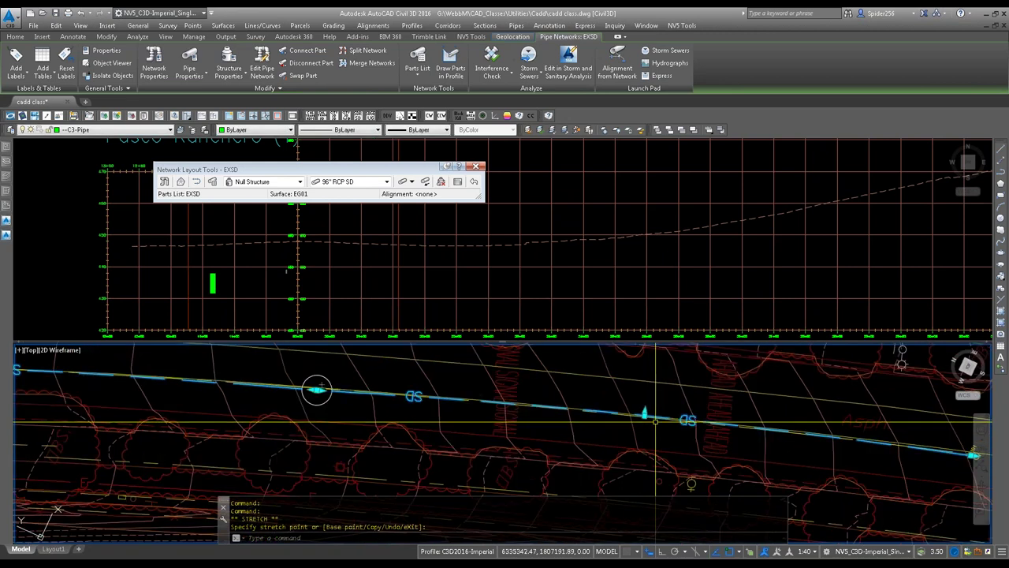
scroll(655, 423, down, 3)
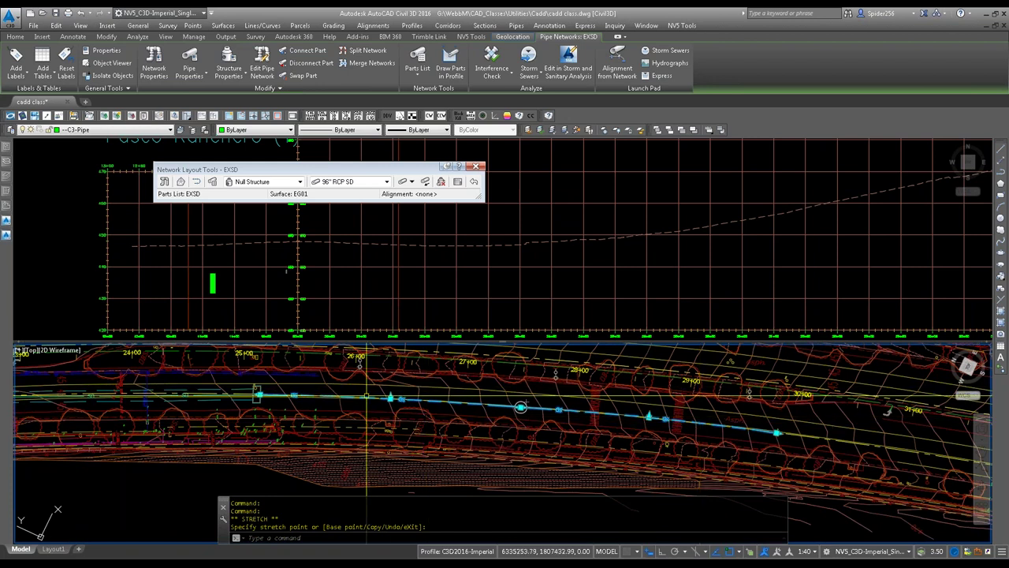
key(Escape)
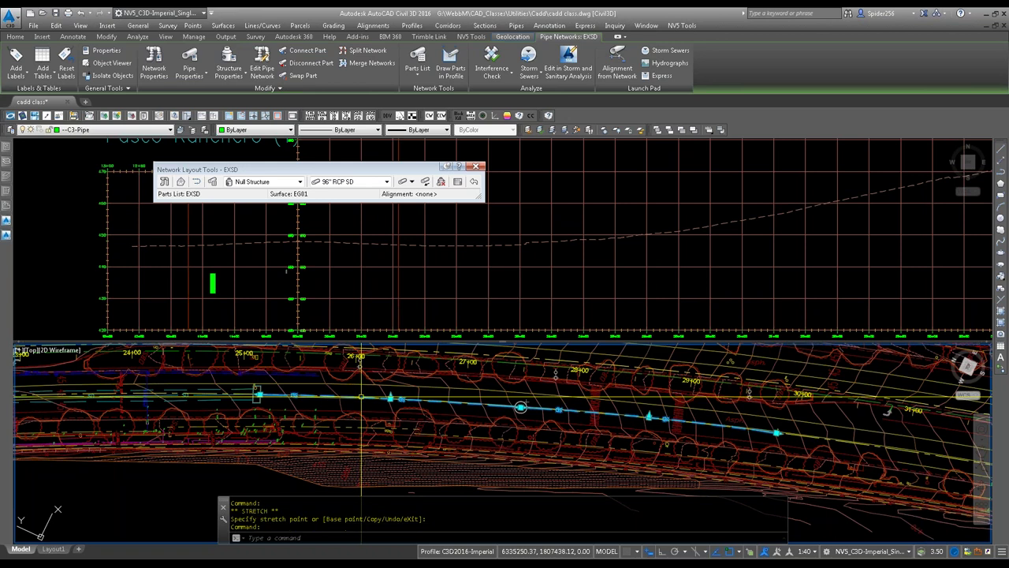
Step: Draw the two selected curved storm drain pipes in the existing profile view
right_click(369, 398)
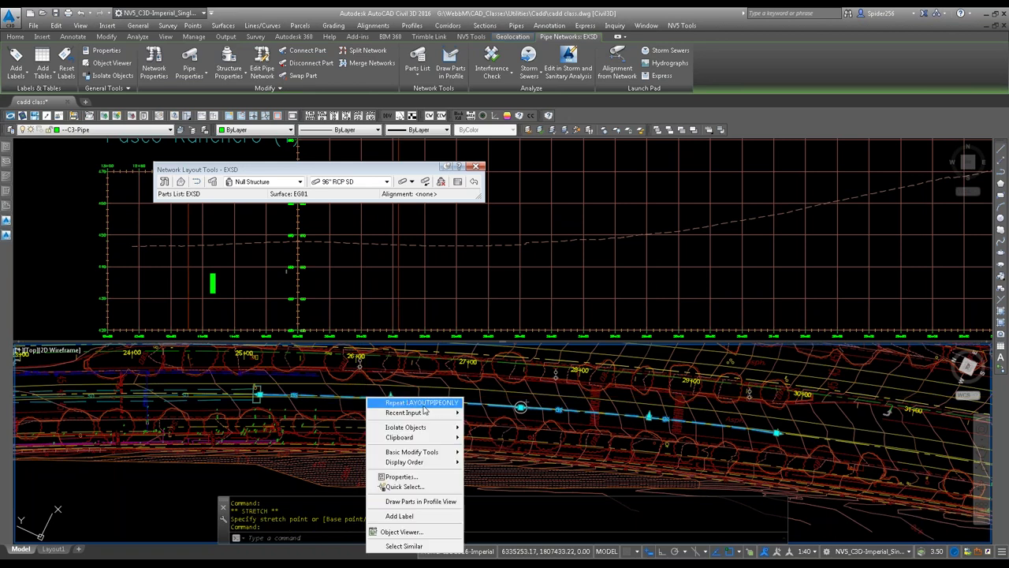
click(432, 501)
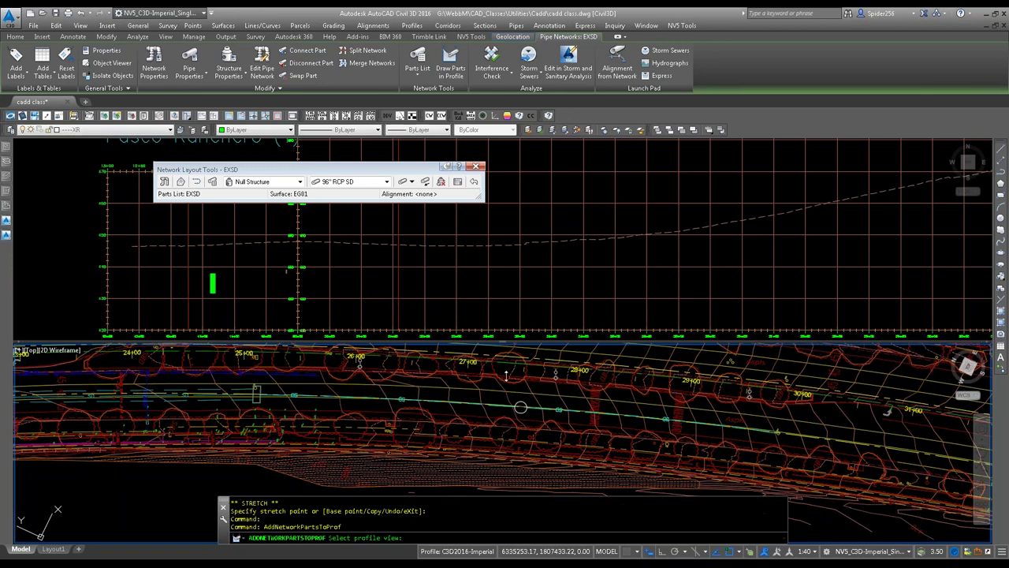
click(488, 297)
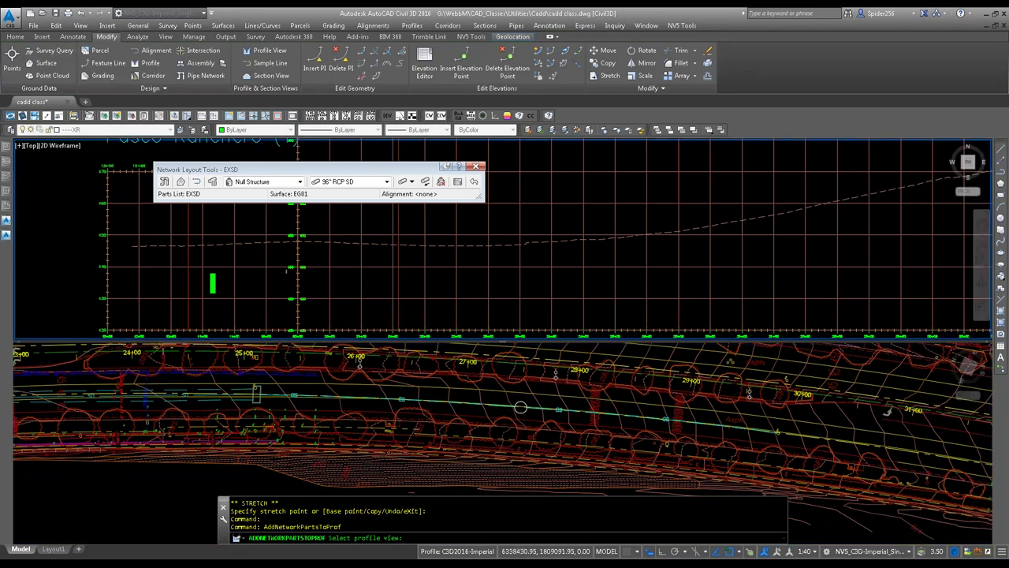
click(486, 298)
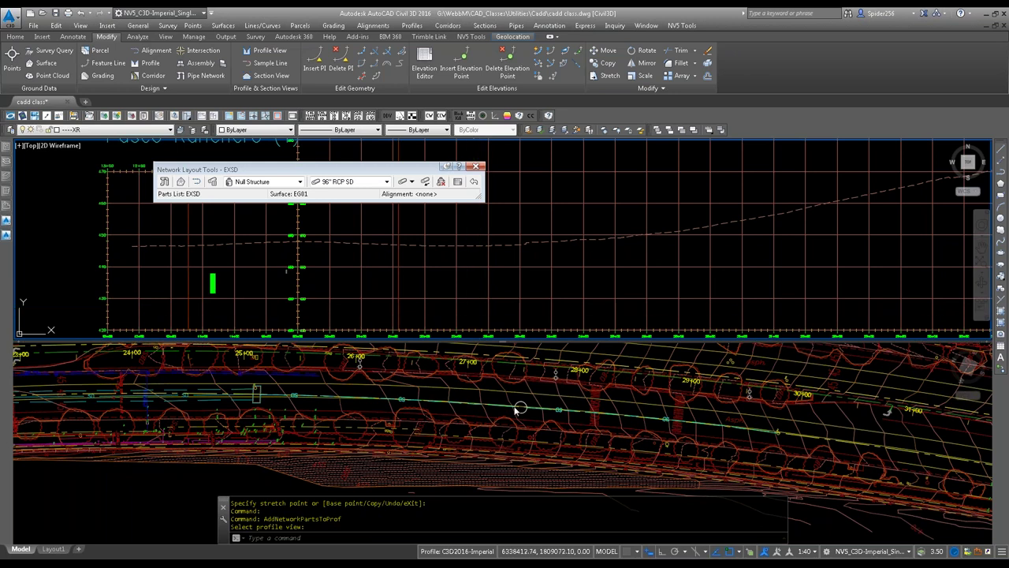
Step: In the profile view's pipe network properties, override the style of Pipe - (8) with EXSD - Profiled
click(425, 310)
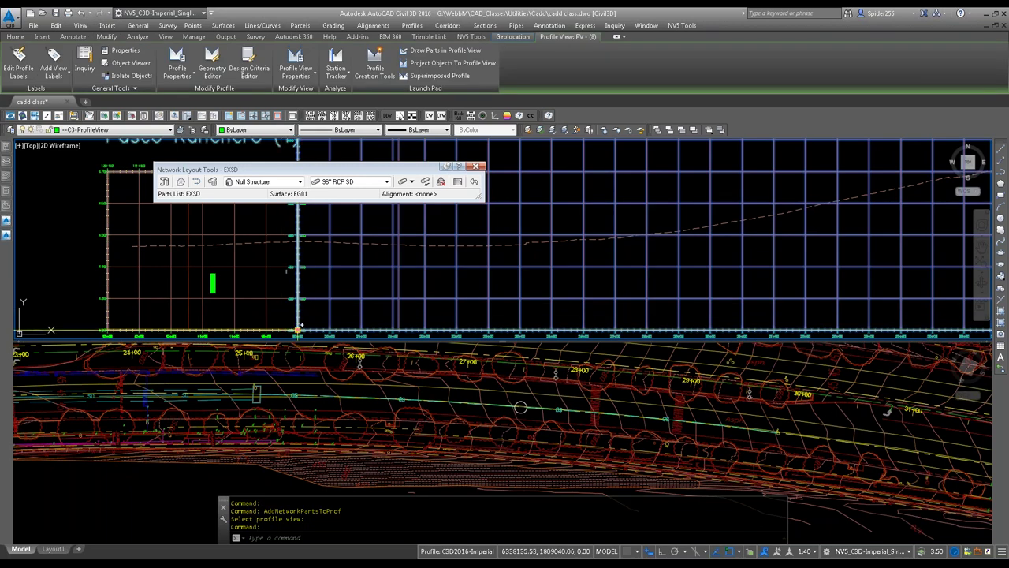
right_click(299, 330)
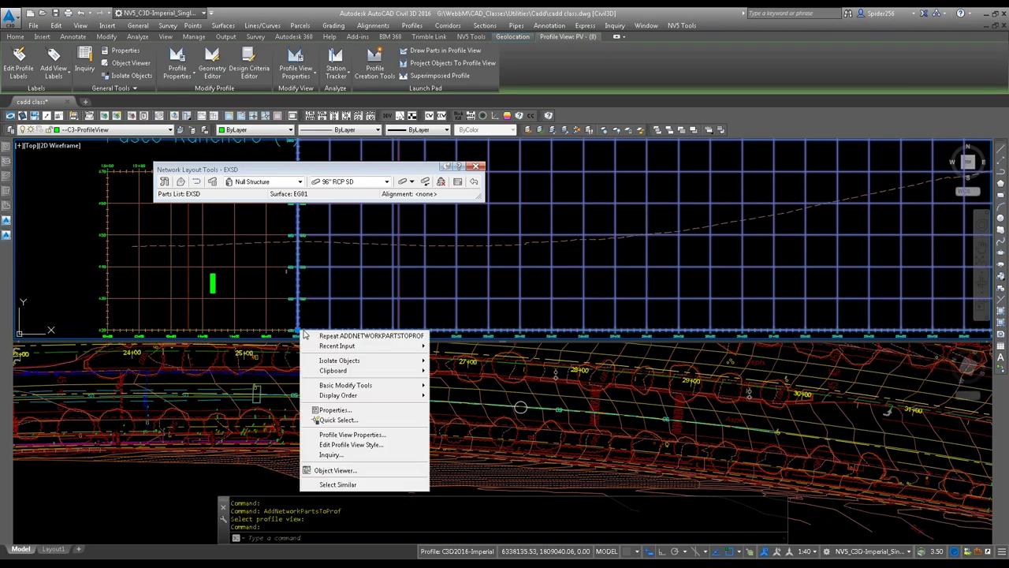
click(365, 436)
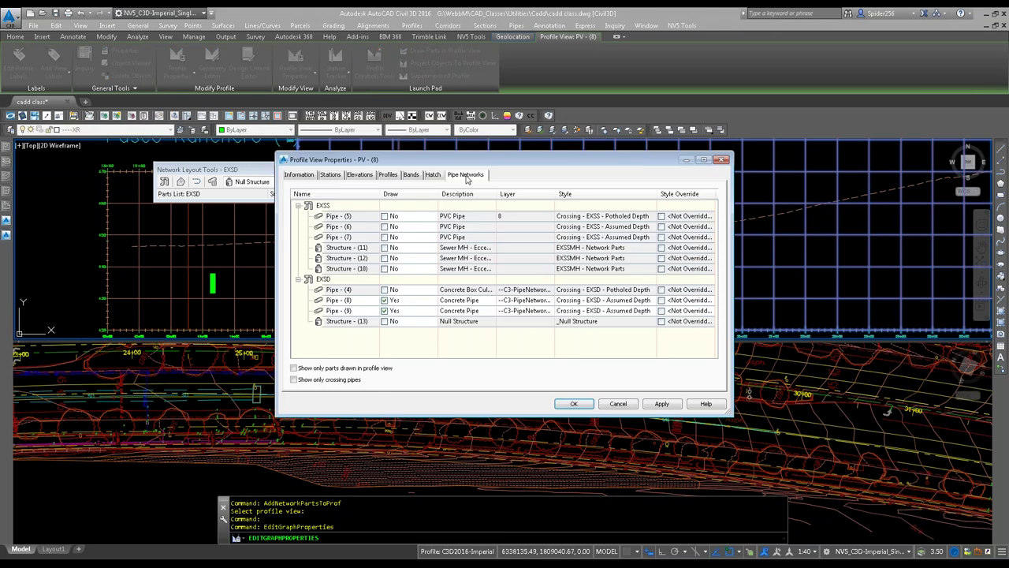
click(390, 287)
click(387, 332)
click(659, 300)
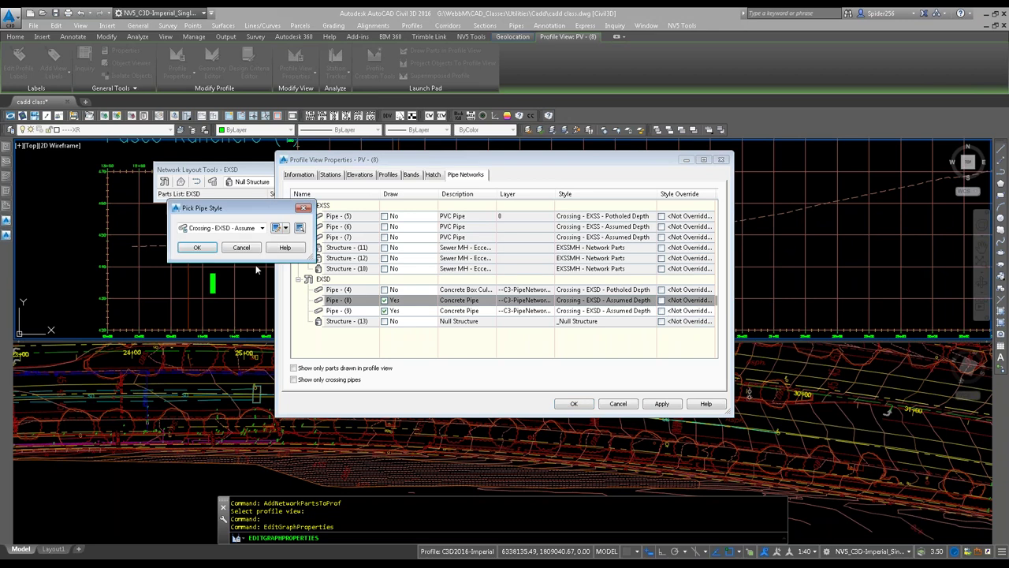
click(239, 228)
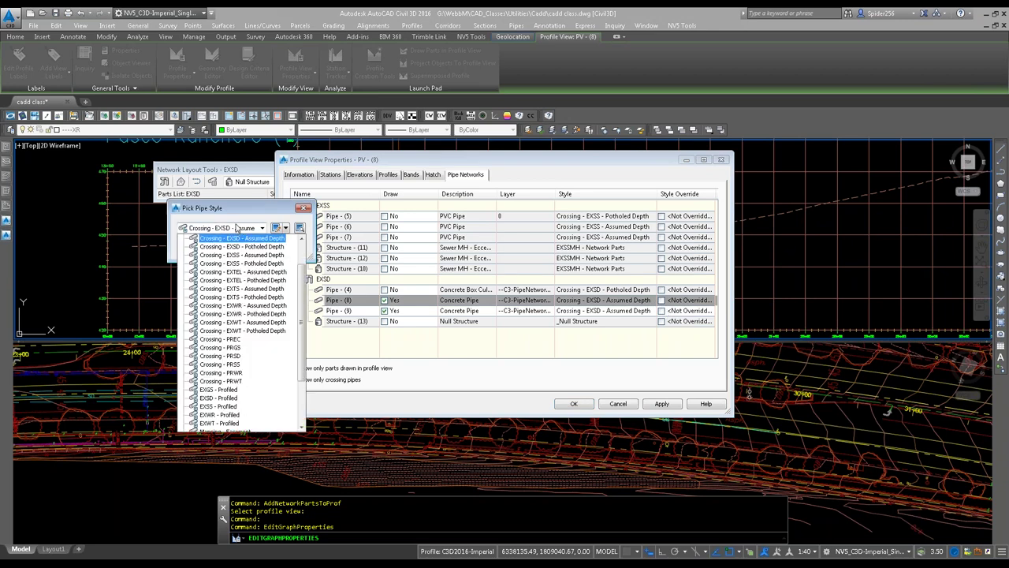
click(224, 400)
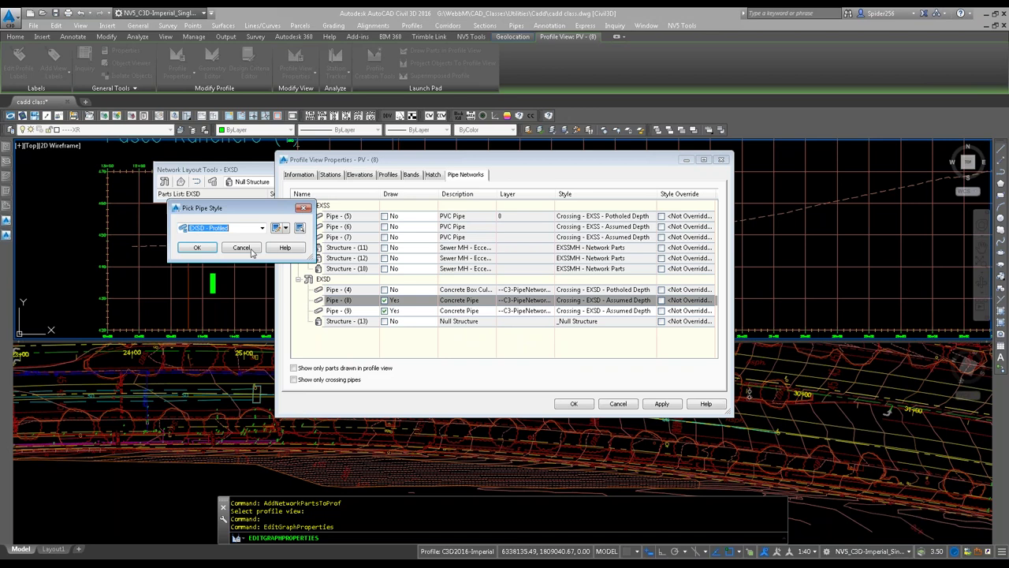
click(208, 249)
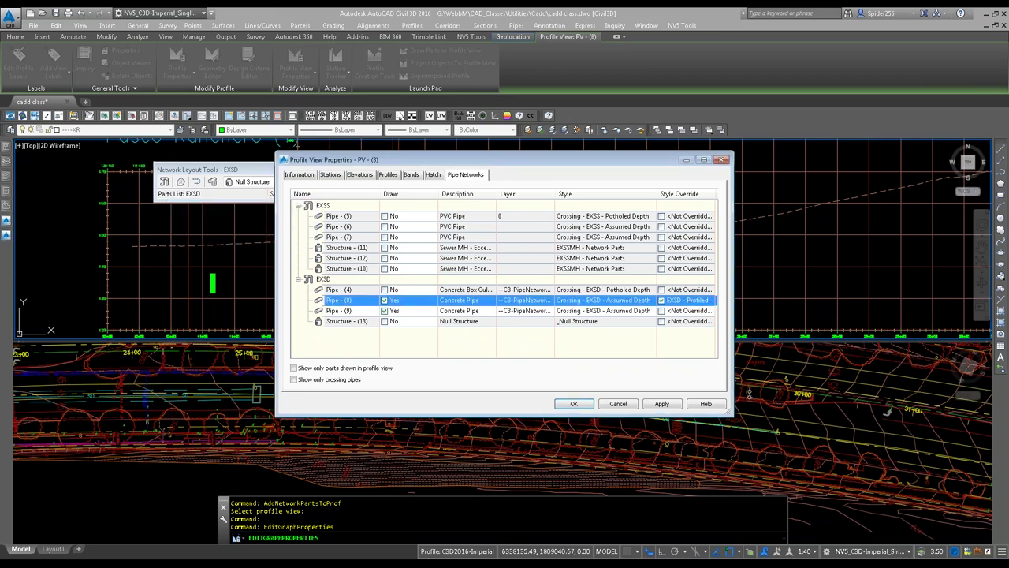
Step: Set both the style and the style override of Pipe - (9) to EXSD - Profiled and accept the profile view properties
click(646, 311)
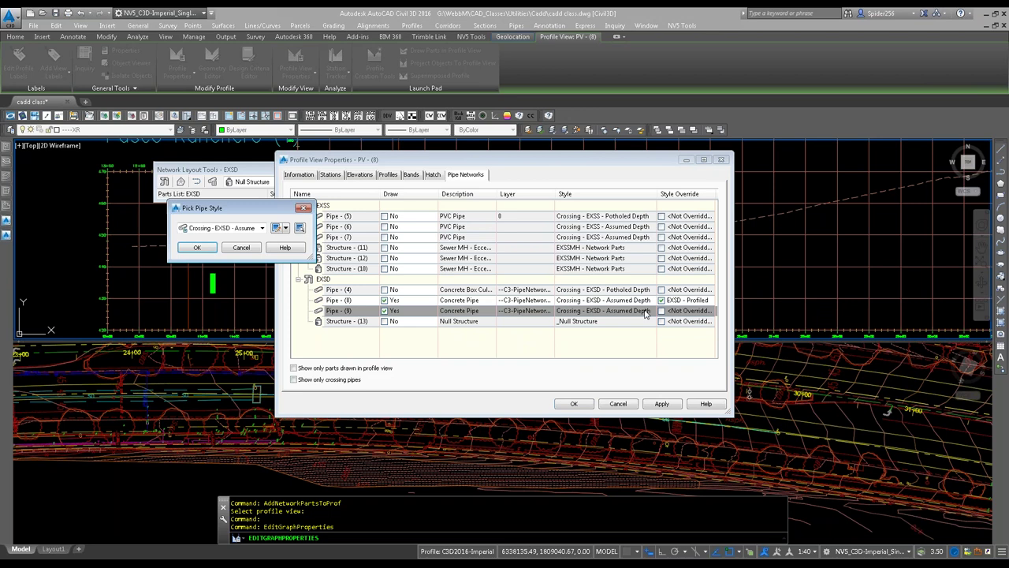
click(251, 230)
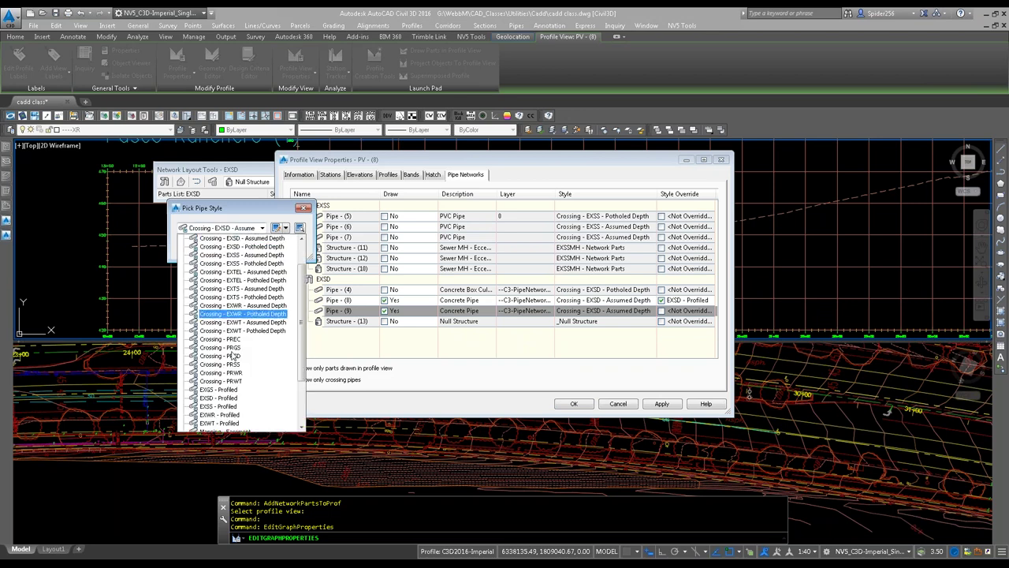
click(235, 398)
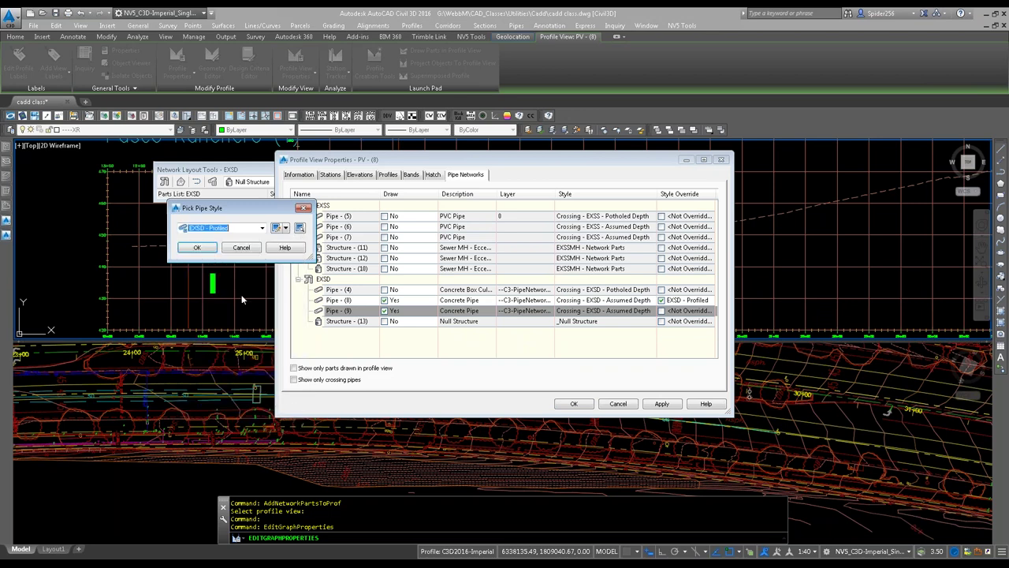
click(210, 250)
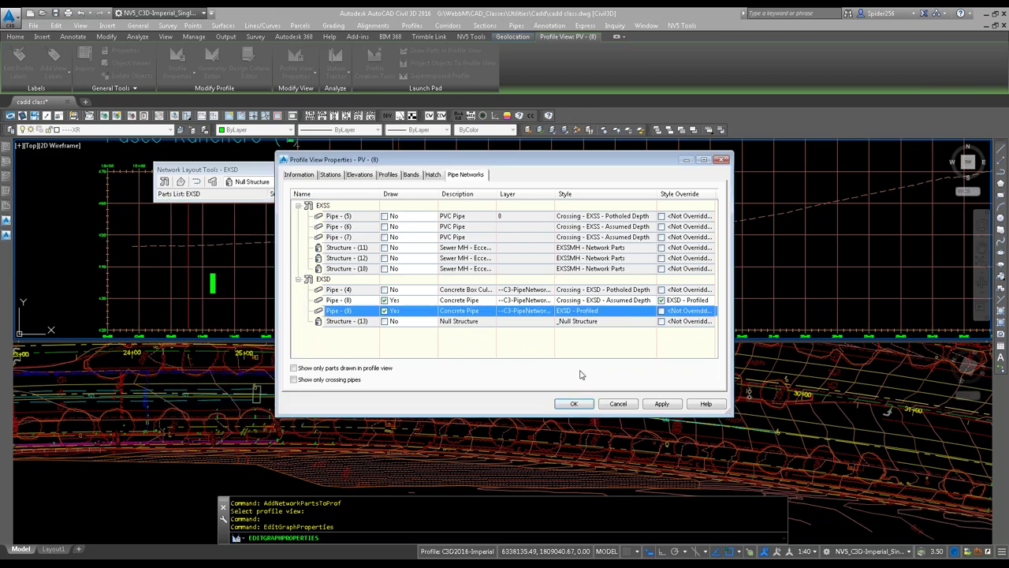
click(662, 311)
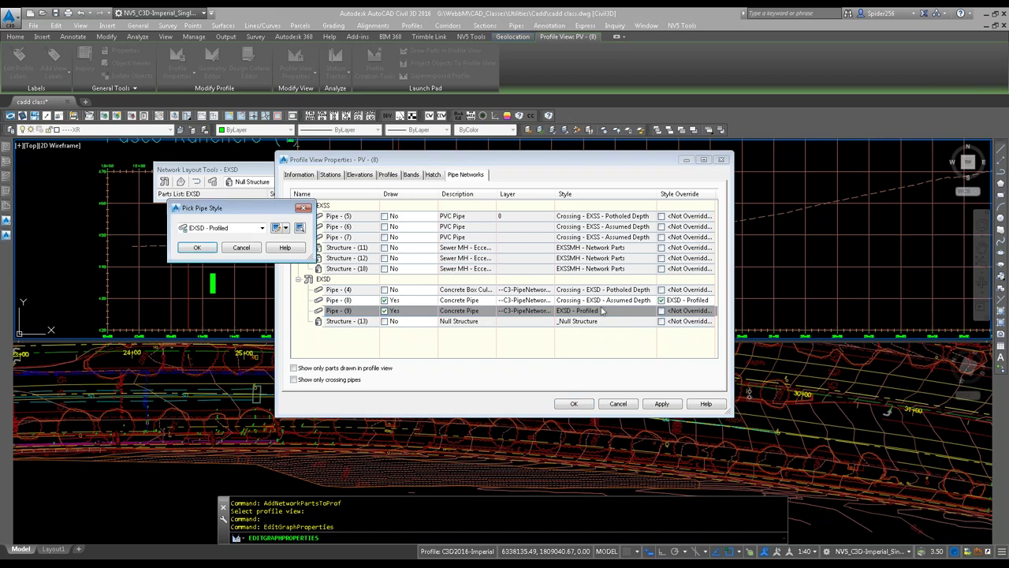
click(197, 247)
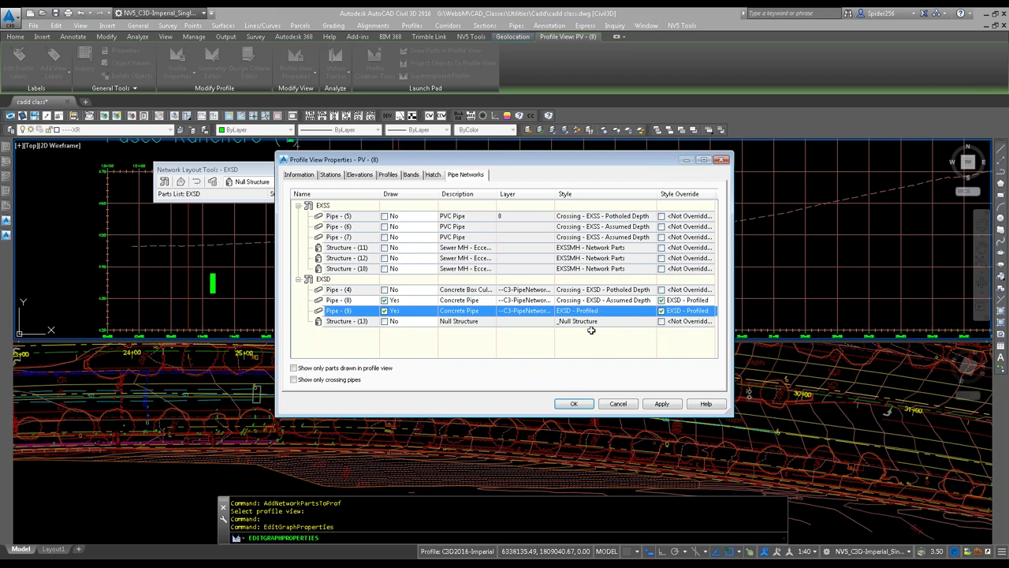
click(585, 404)
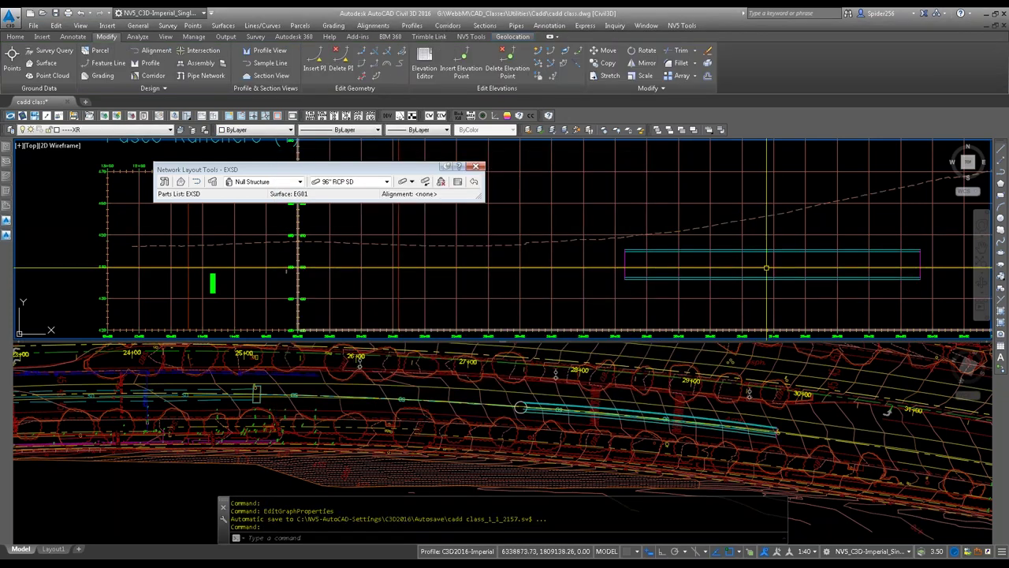
Step: Check the part properties of the curved storm drain pipe before the manhole in plan, including its slope and invert elevations
click(455, 407)
click(455, 402)
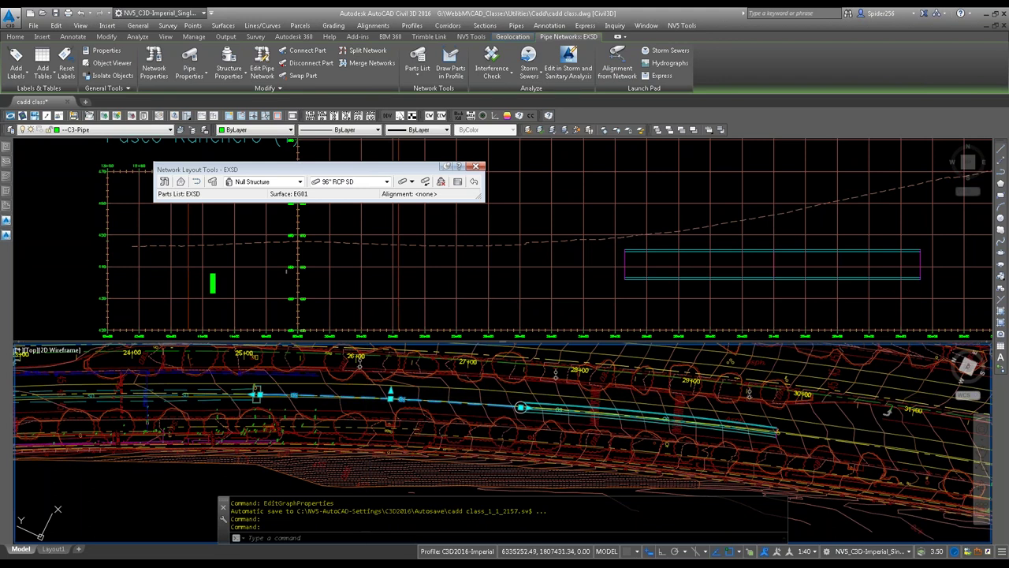
key(Escape)
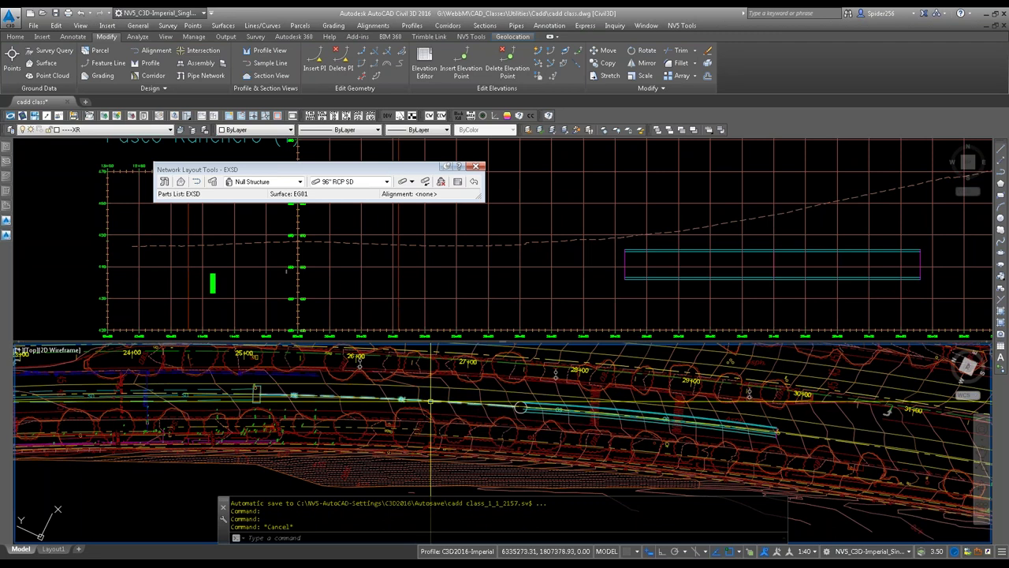
click(431, 402)
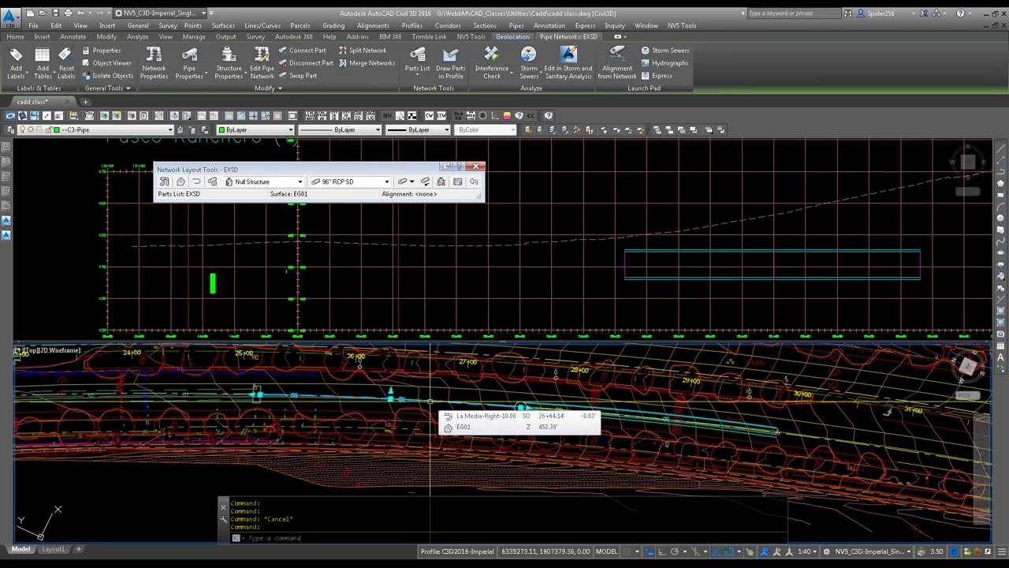
right_click(431, 401)
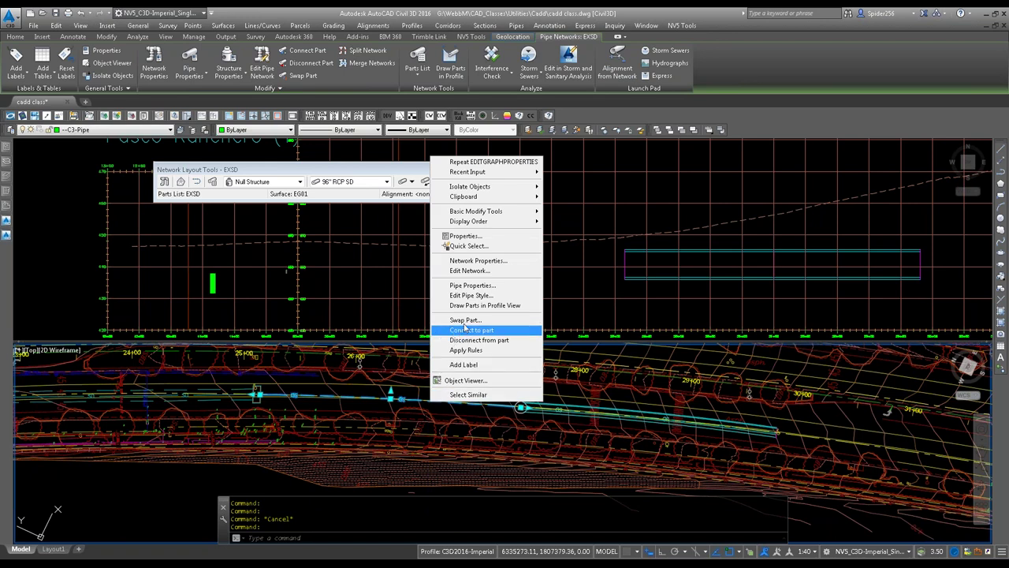
key(Escape)
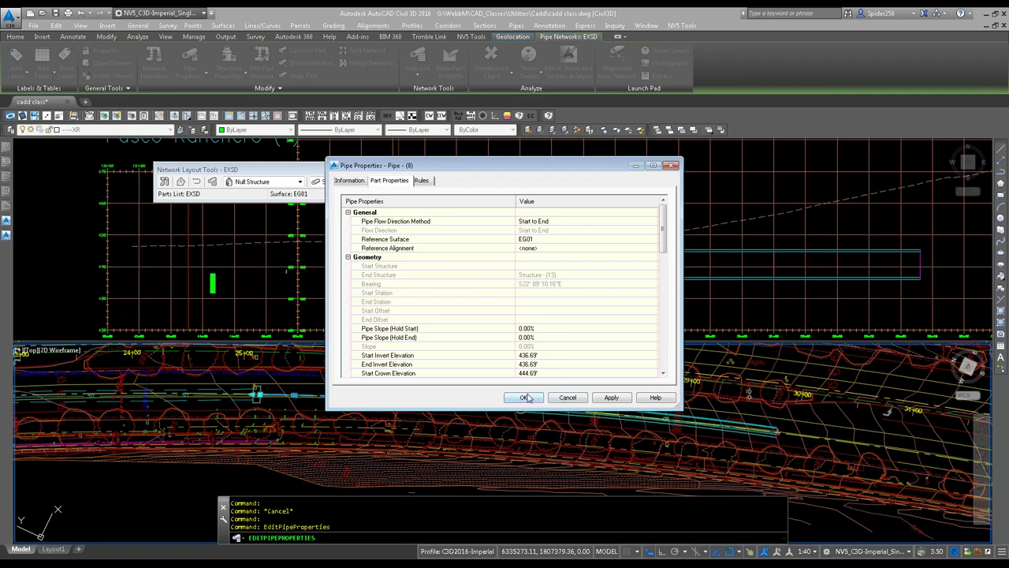
click(526, 397)
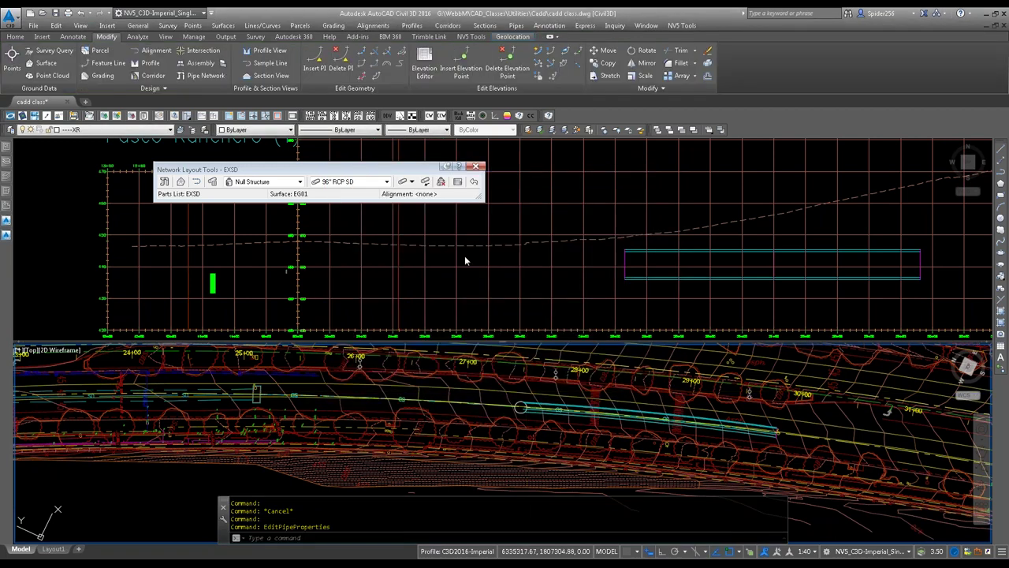
Step: Reopen the profile view properties and set the base style of Pipe - (8) to EXSD - Profiled
click(436, 294)
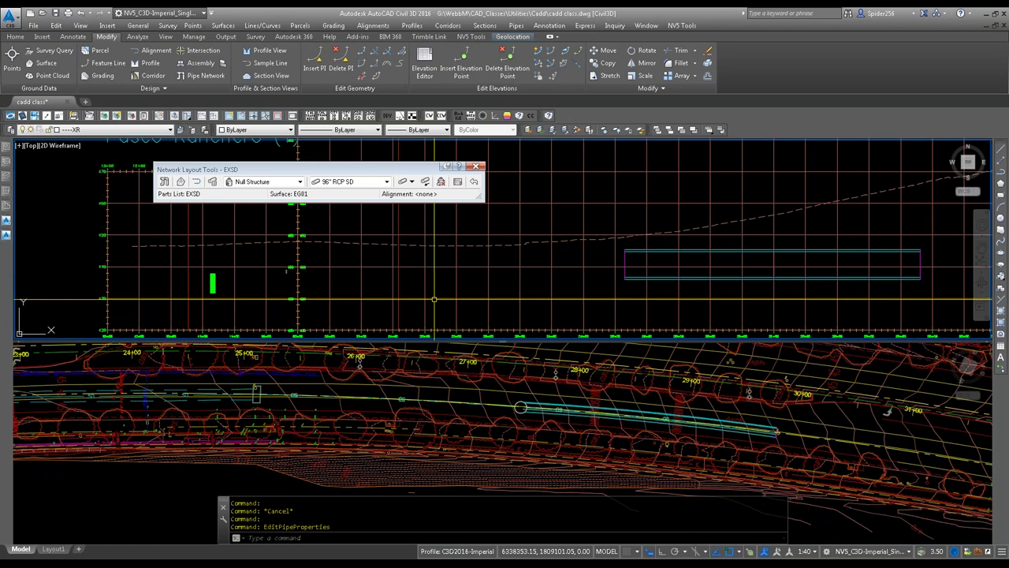
click(432, 296)
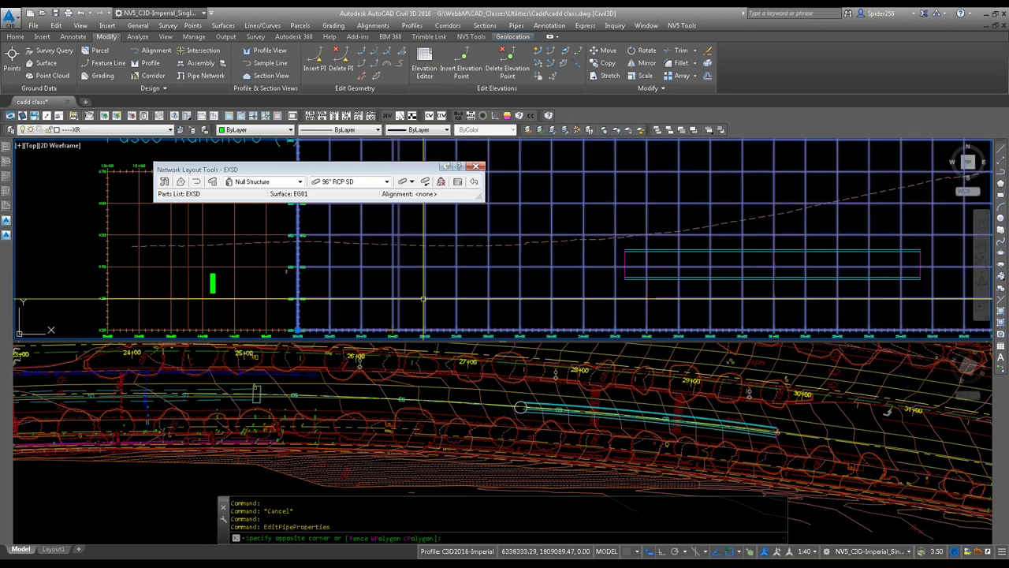
click(403, 314)
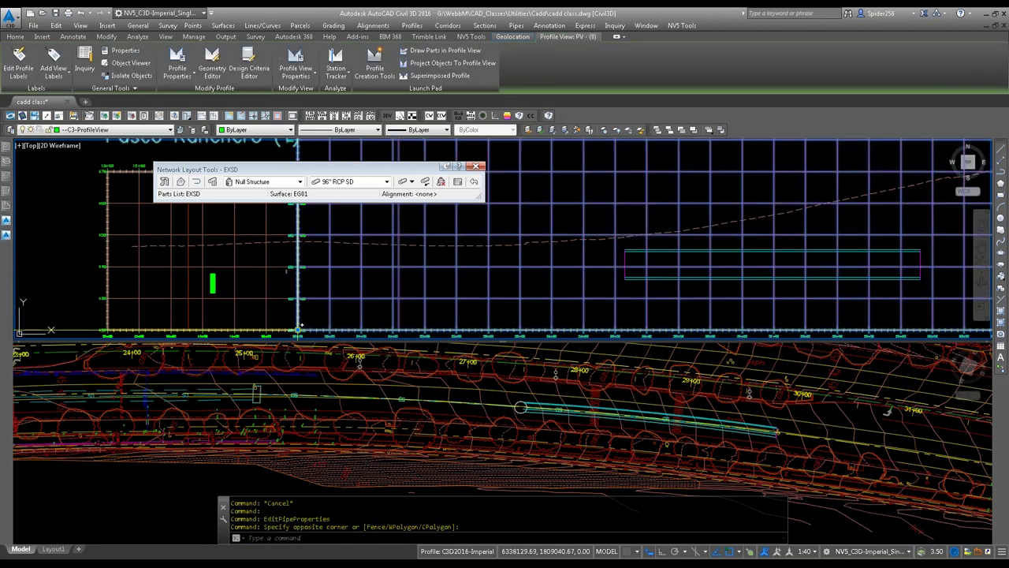
right_click(299, 328)
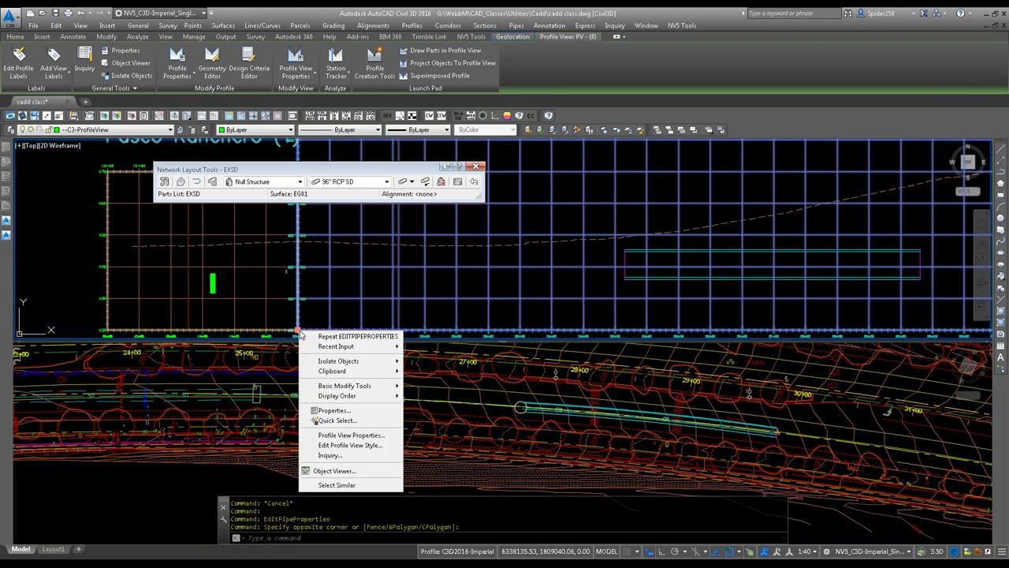
click(370, 436)
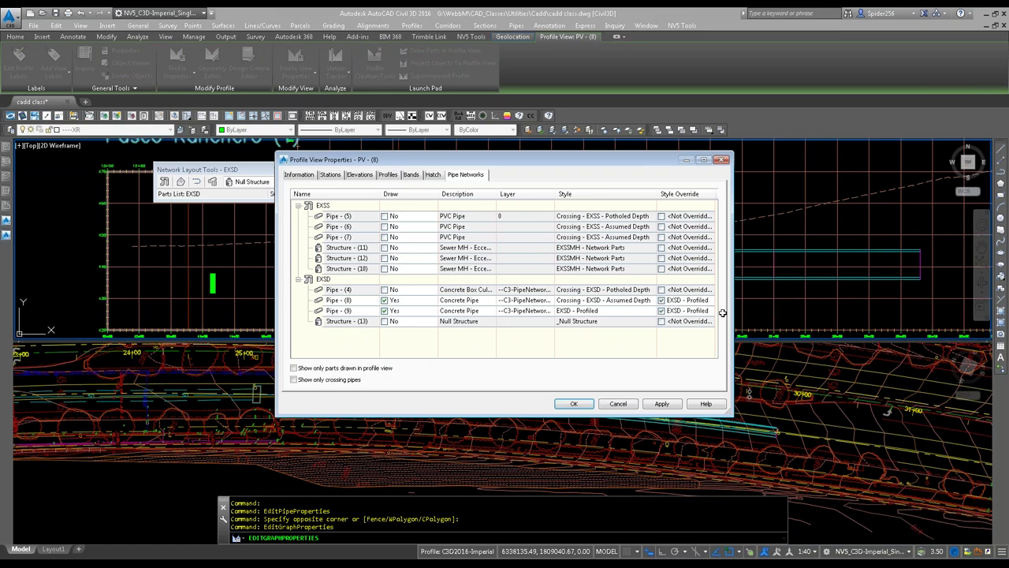
click(609, 301)
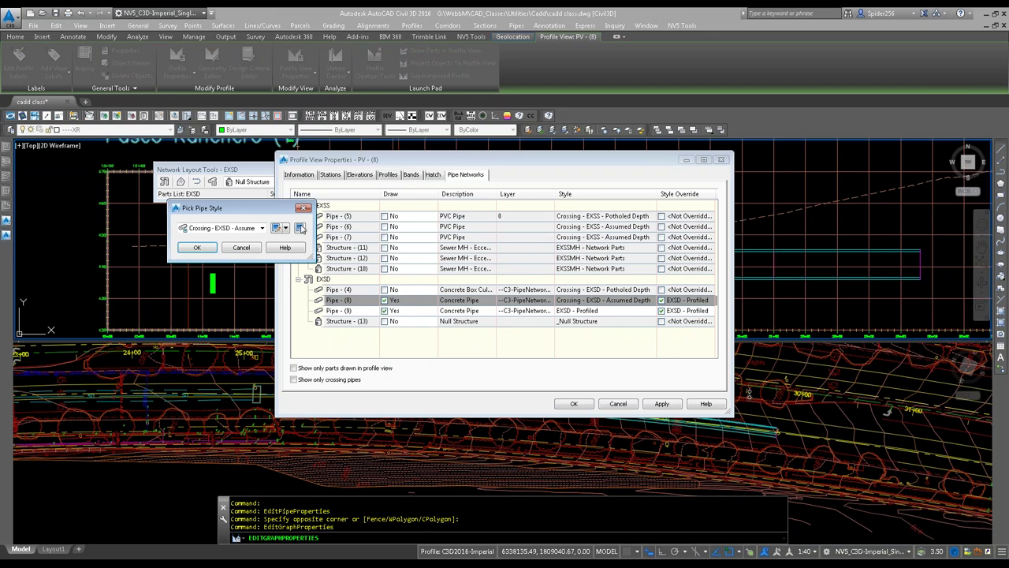
click(262, 228)
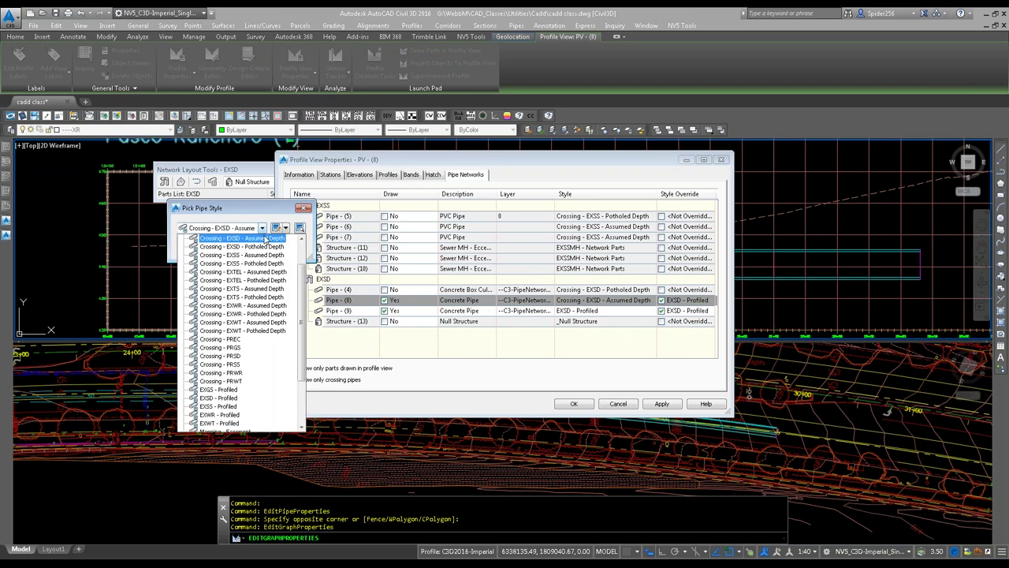
click(226, 399)
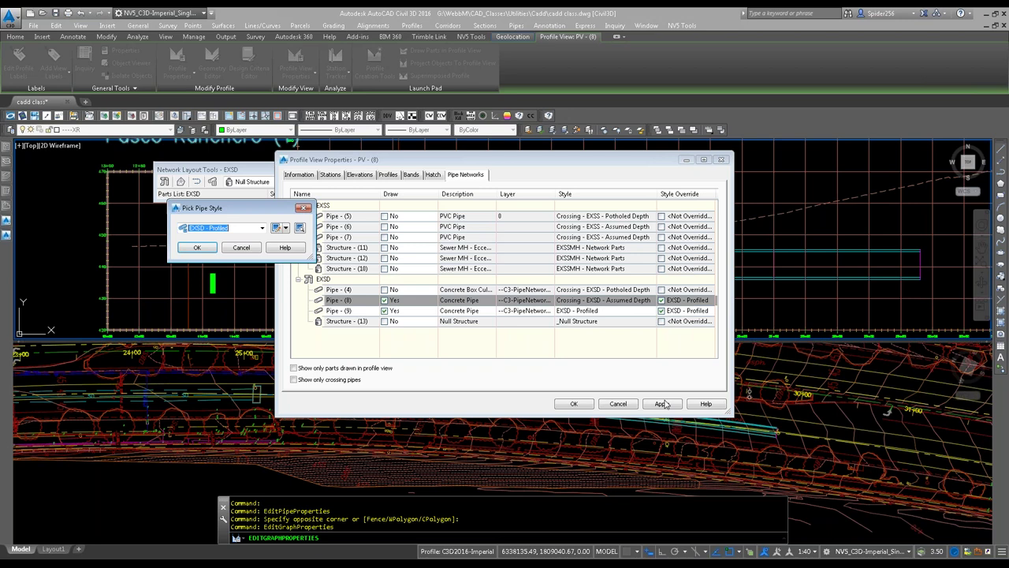
click(196, 248)
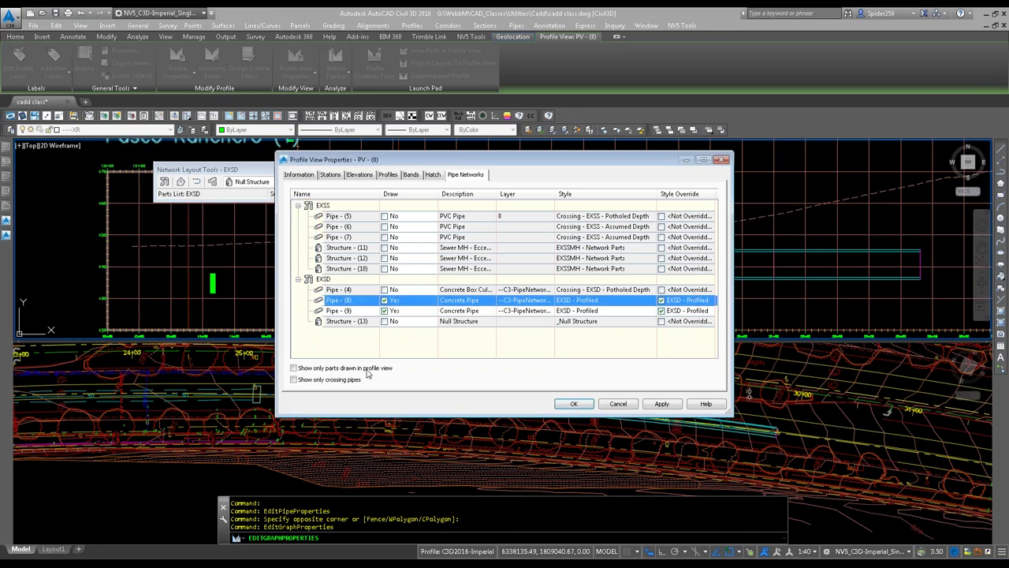
click(654, 408)
click(574, 404)
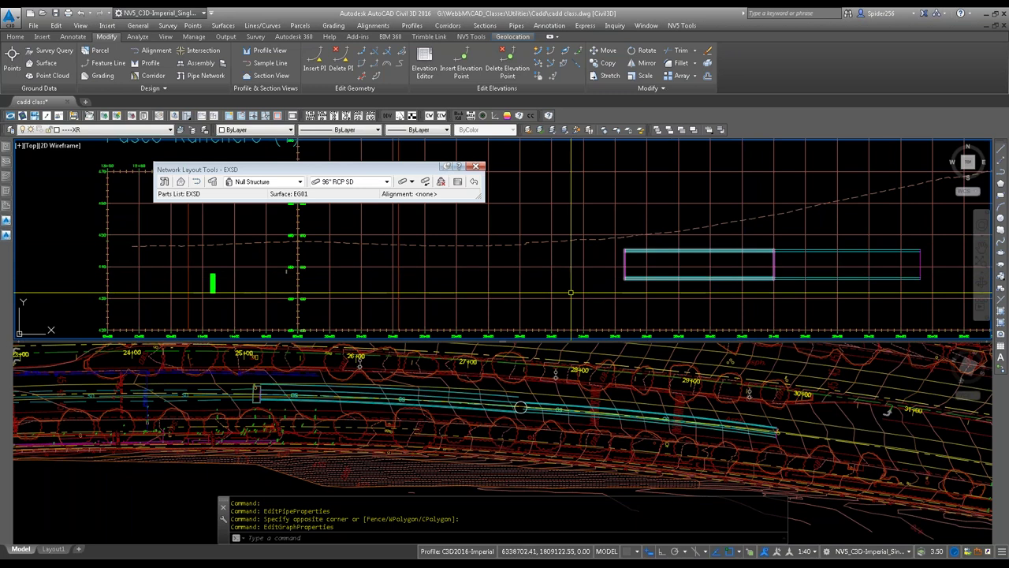
Step: Lower the free start end of Pipe - (8) in the profile view to an invert elevation of about 426.6 ft
click(628, 258)
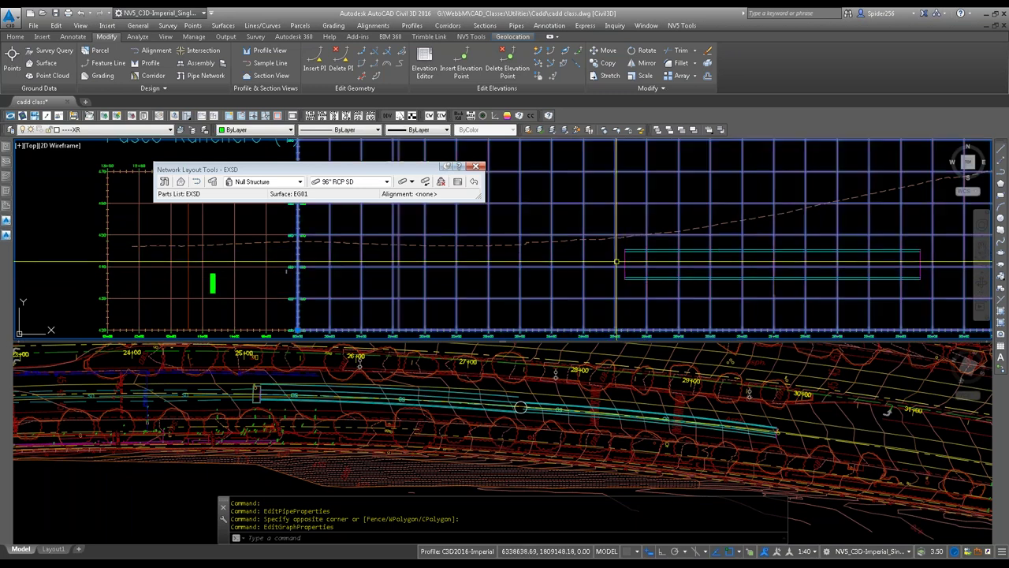
key(Escape)
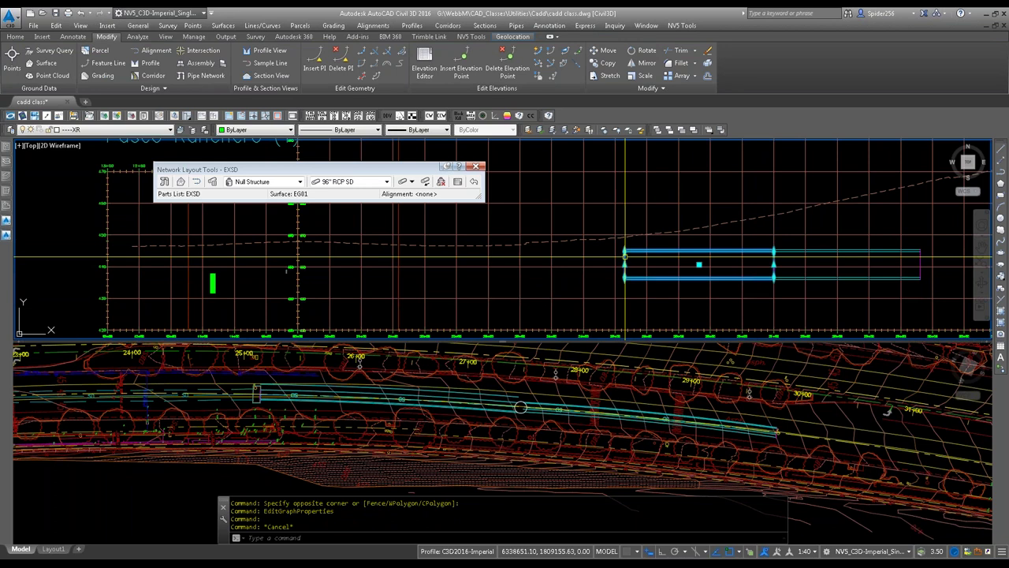
click(627, 261)
click(624, 264)
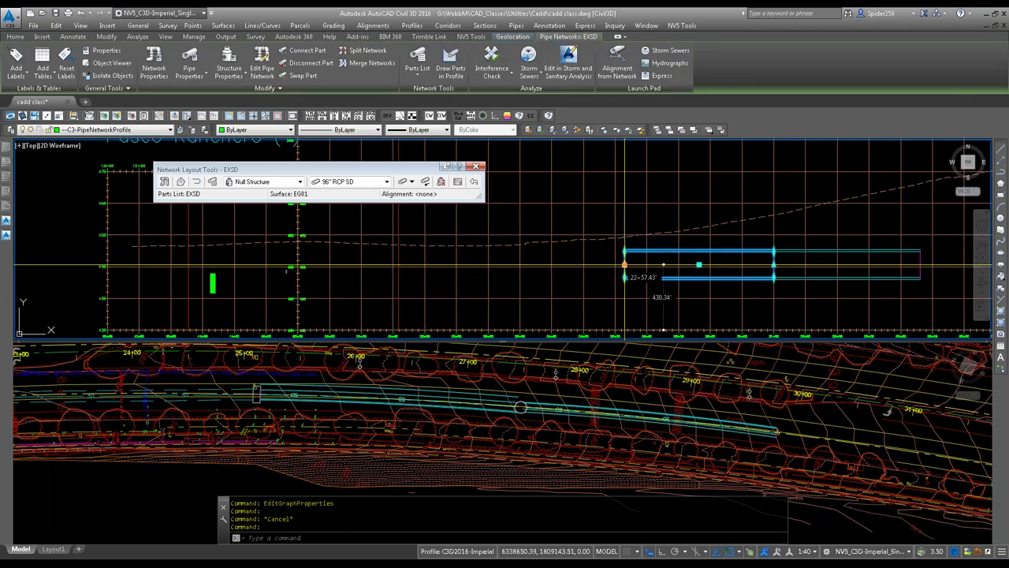
click(624, 265)
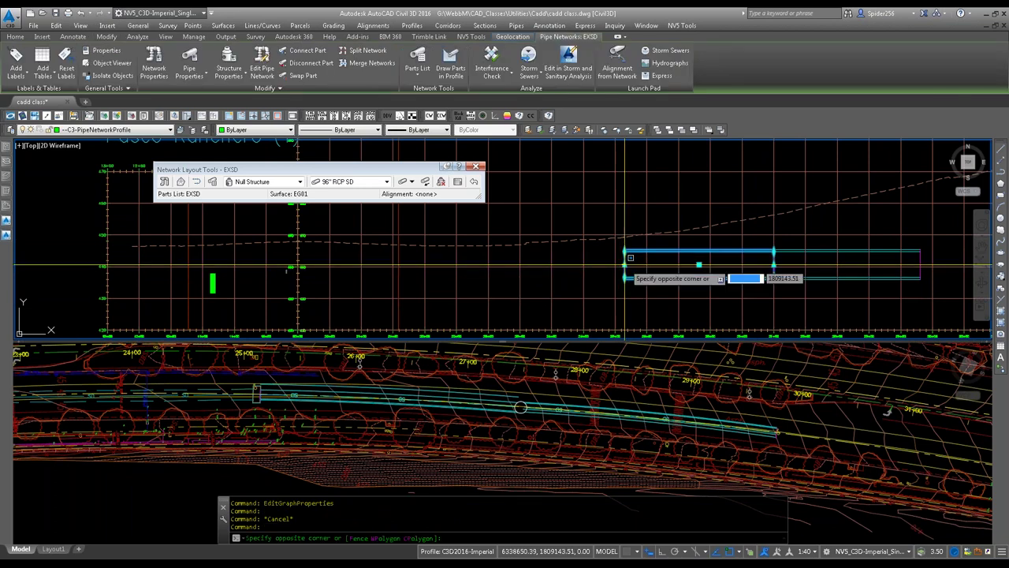
click(624, 269)
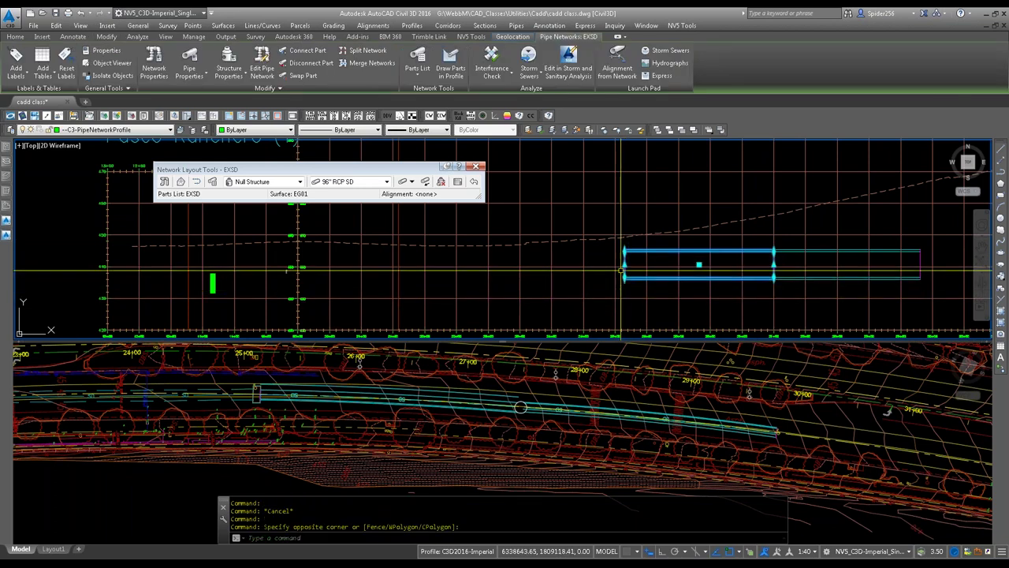
click(625, 278)
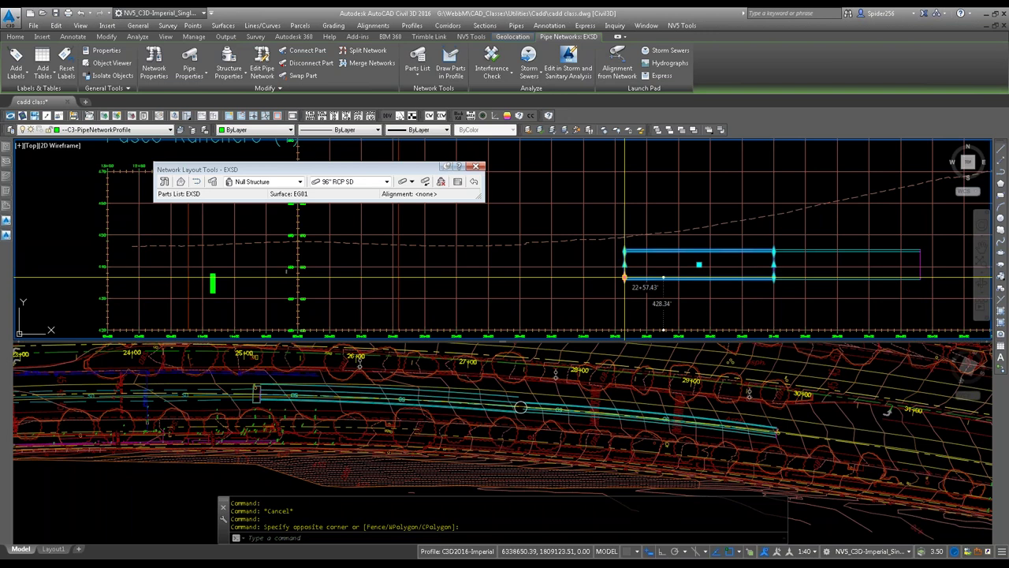
click(624, 277)
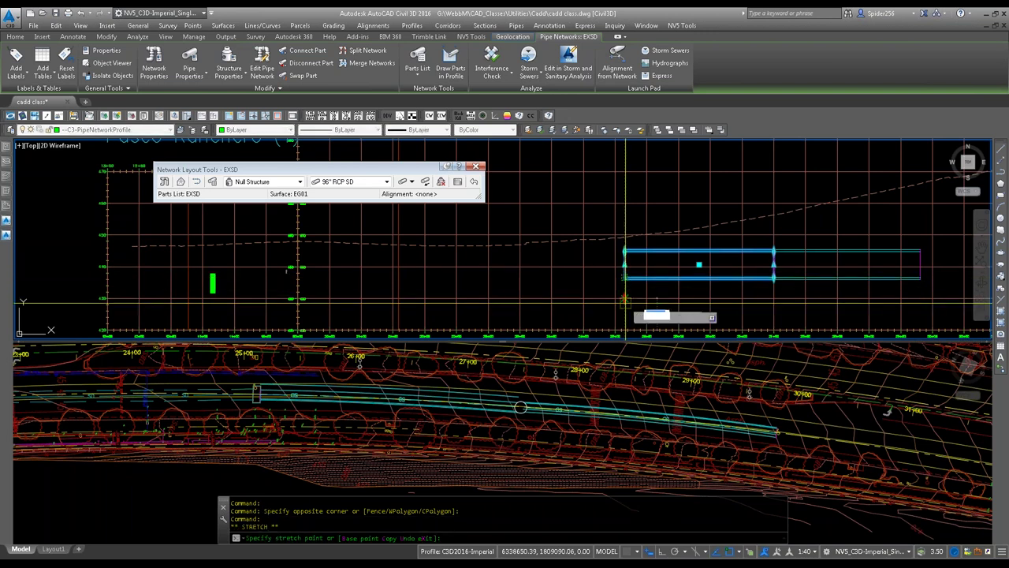
click(624, 307)
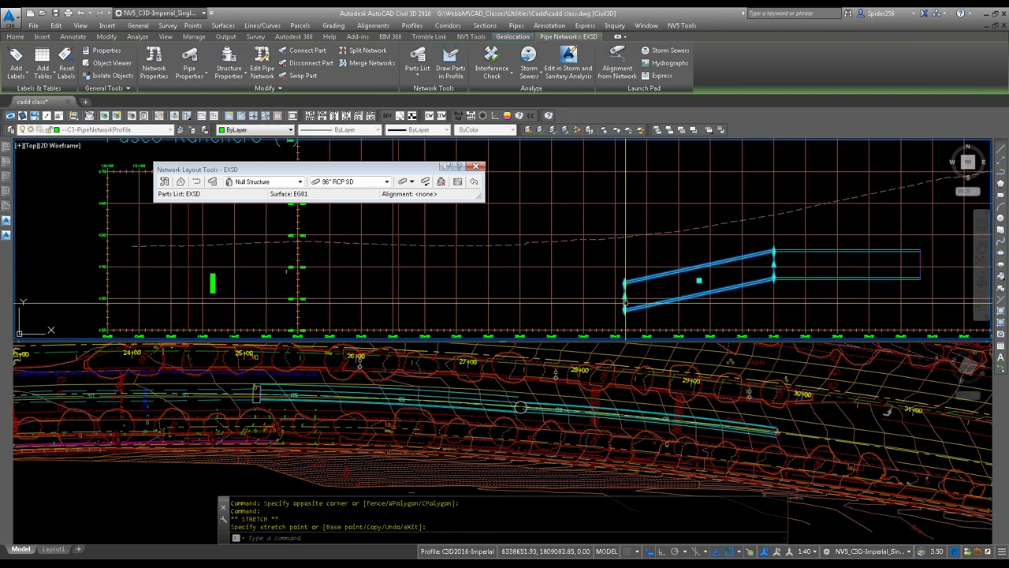
Step: Select both storm drain pipes in profile and lower their shared joint to an invert elevation of about 429.5 ft
click(775, 265)
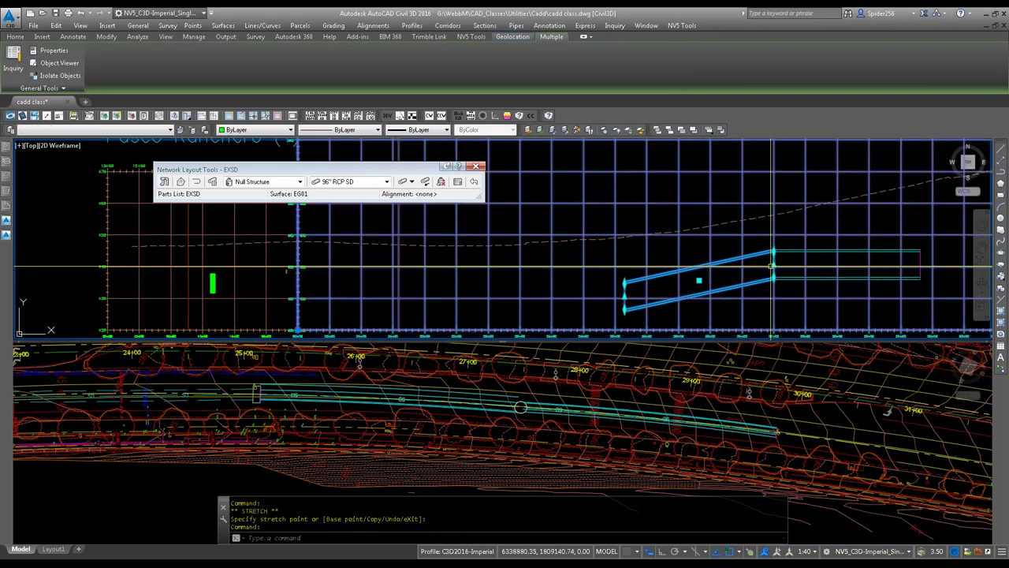
key(Escape)
key(Escape)
click(770, 266)
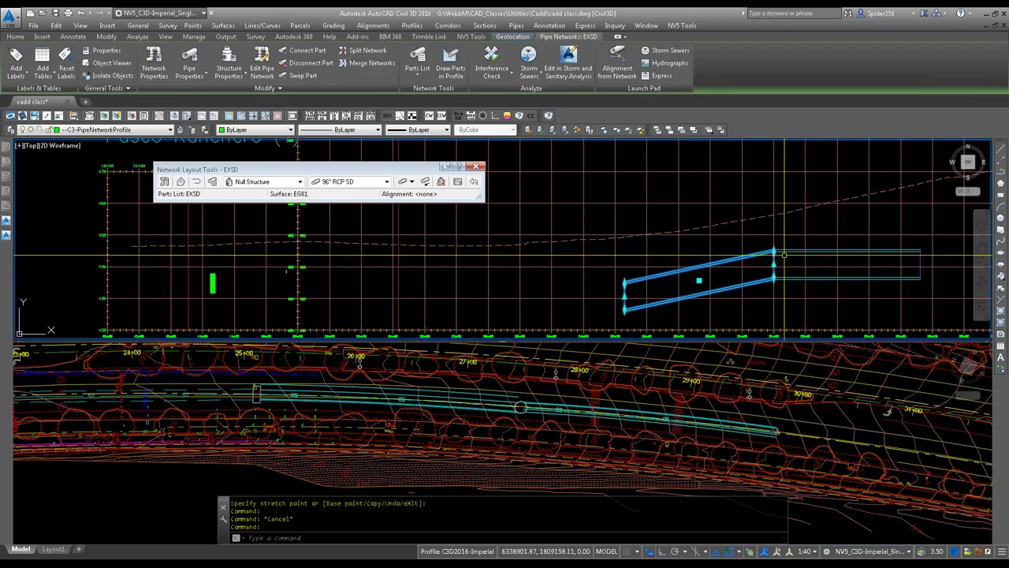
click(773, 265)
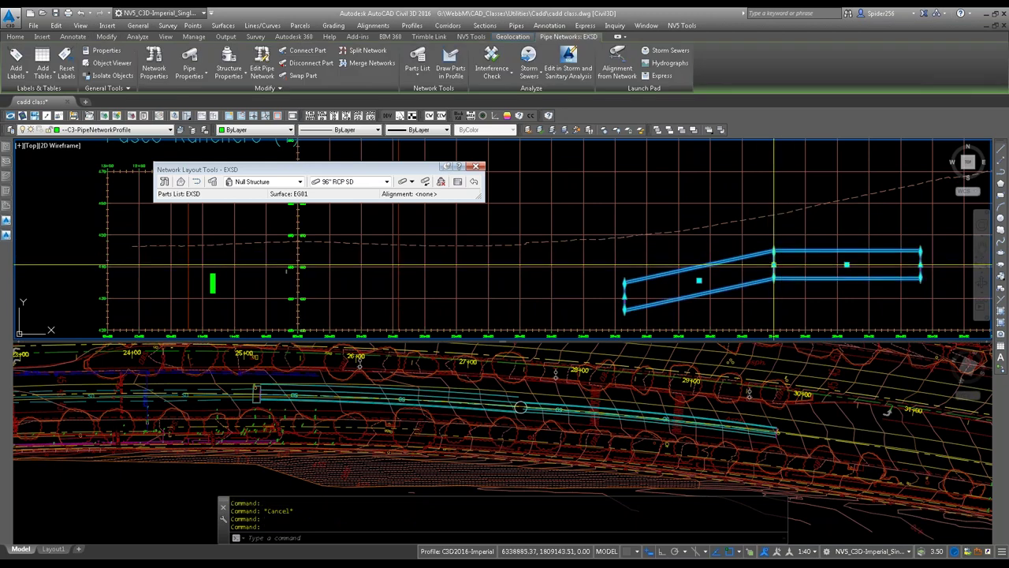
click(774, 280)
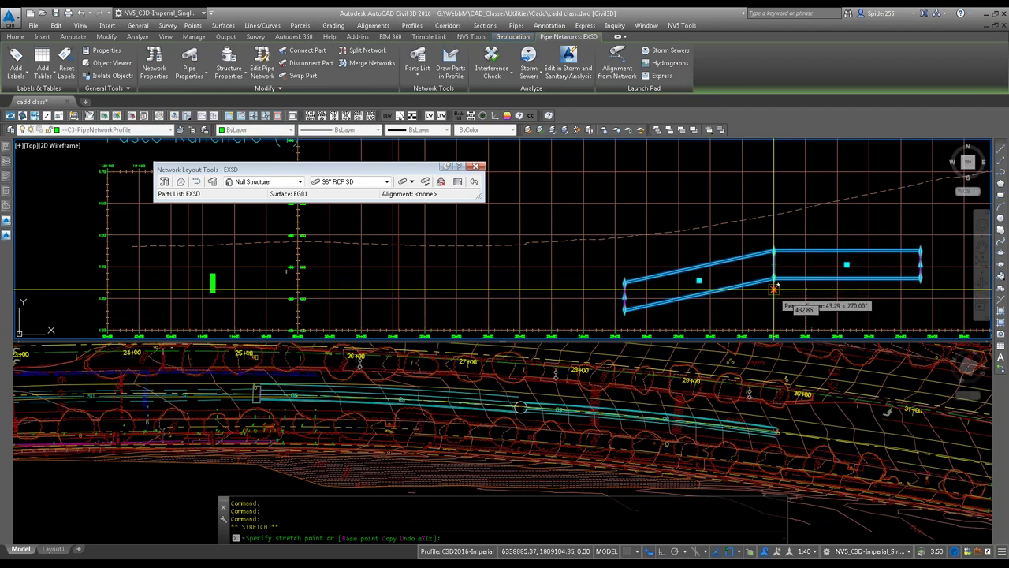
click(773, 289)
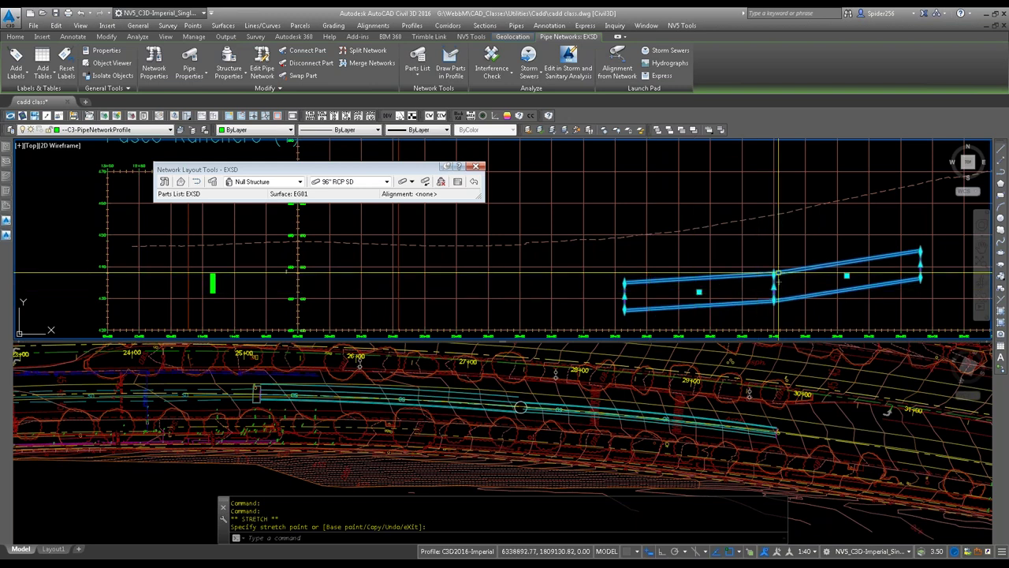
click(727, 275)
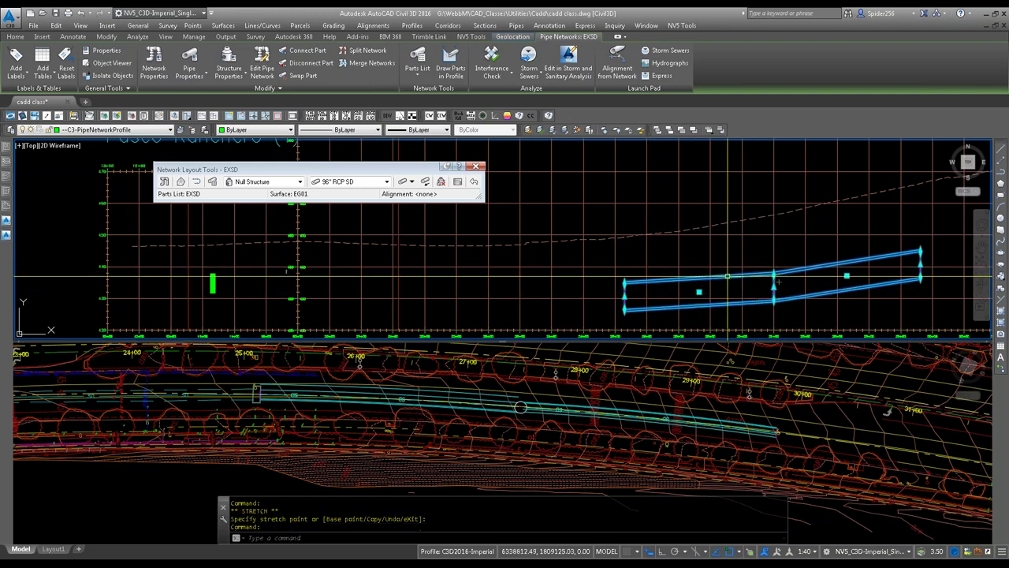
right_click(728, 276)
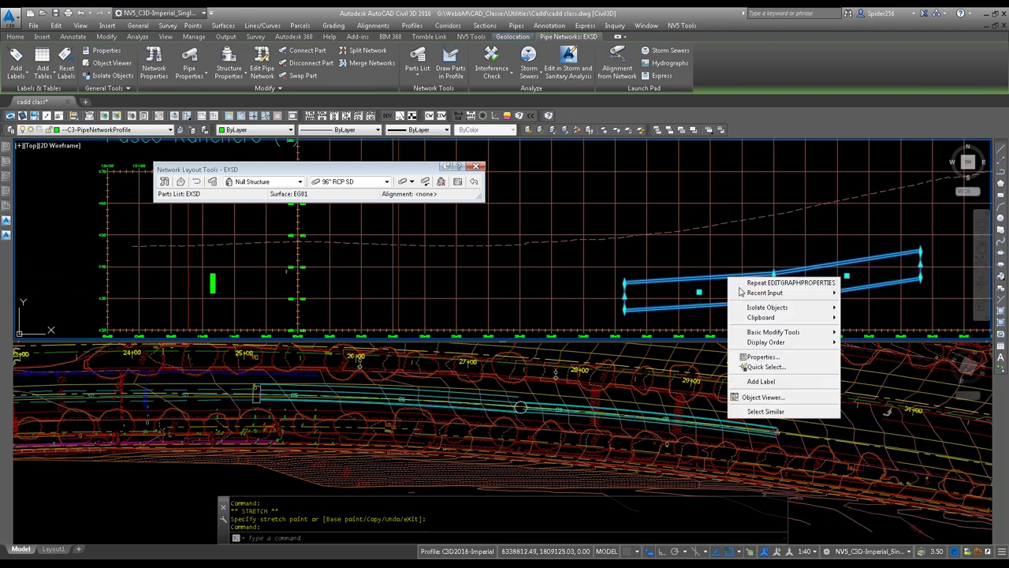
click(705, 383)
key(Escape)
key(Escape)
Step: Set the start invert elevation of Pipe - (8) to 0 in its part properties and accept
click(730, 304)
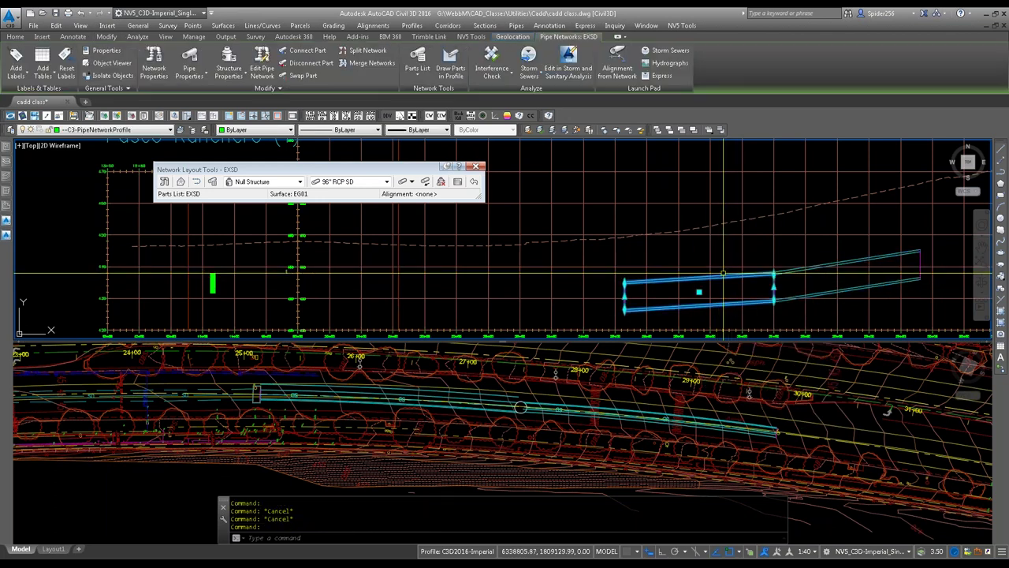
right_click(721, 275)
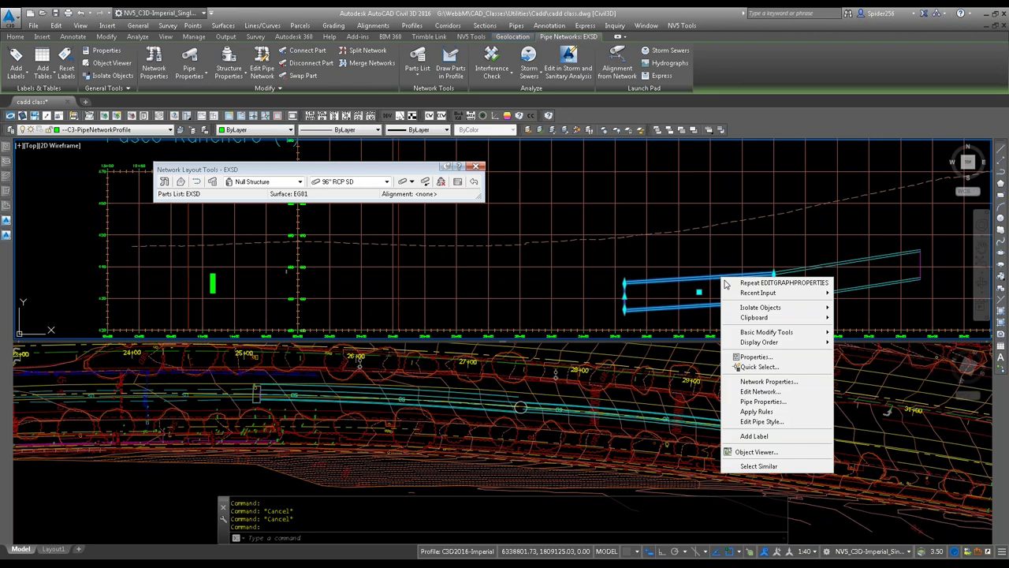
click(761, 398)
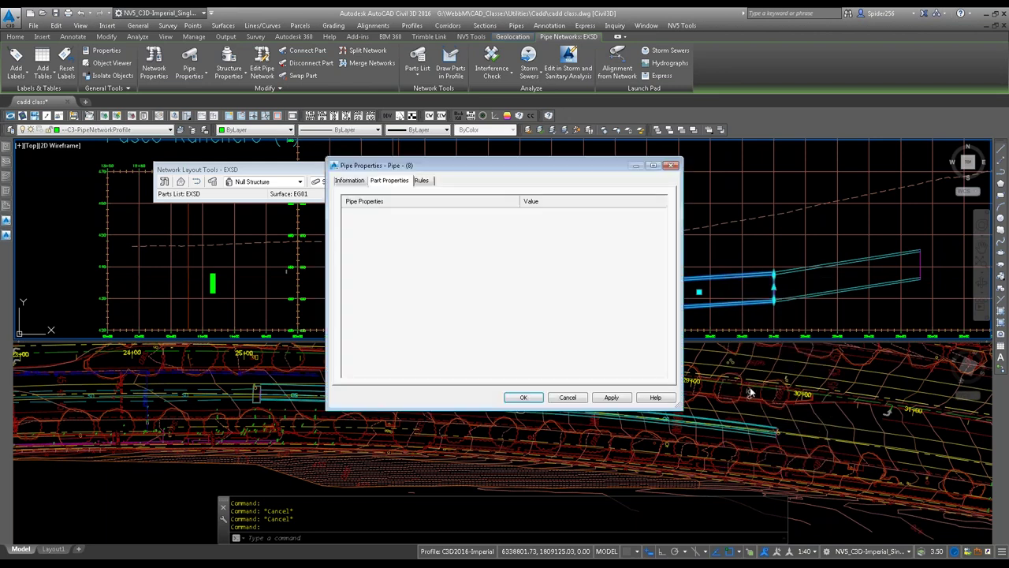
click(540, 355)
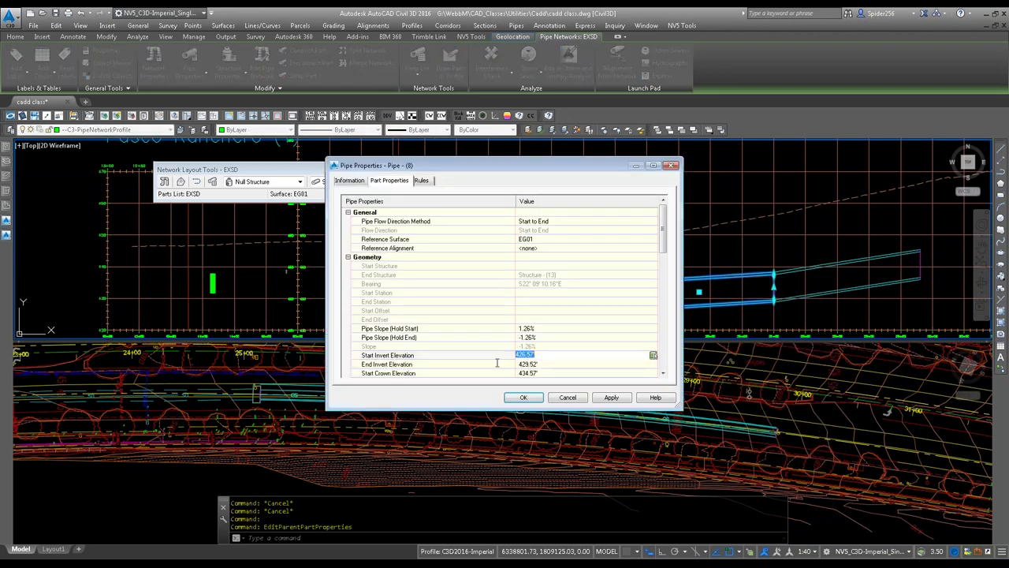
text(0)
key(Return)
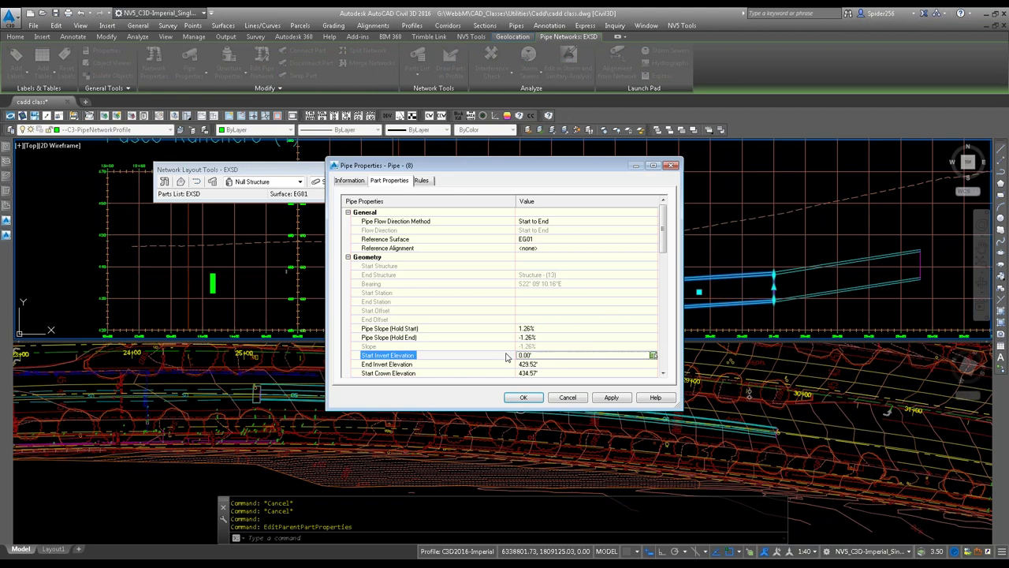
click(522, 397)
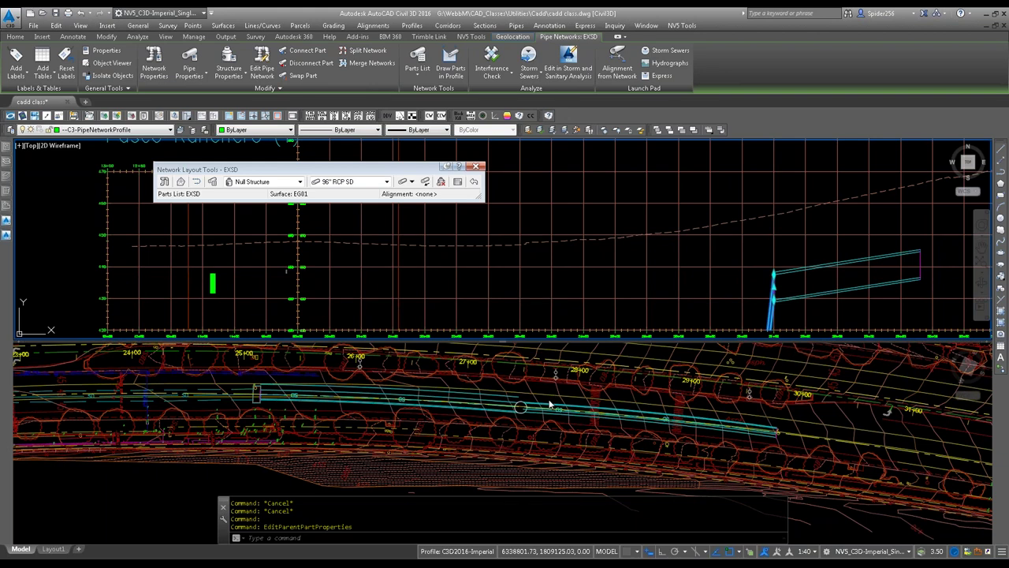
Step: Set the Pipe Slope (Hold End) of Pipe - (8) to -5% and accept the pipe properties
right_click(767, 314)
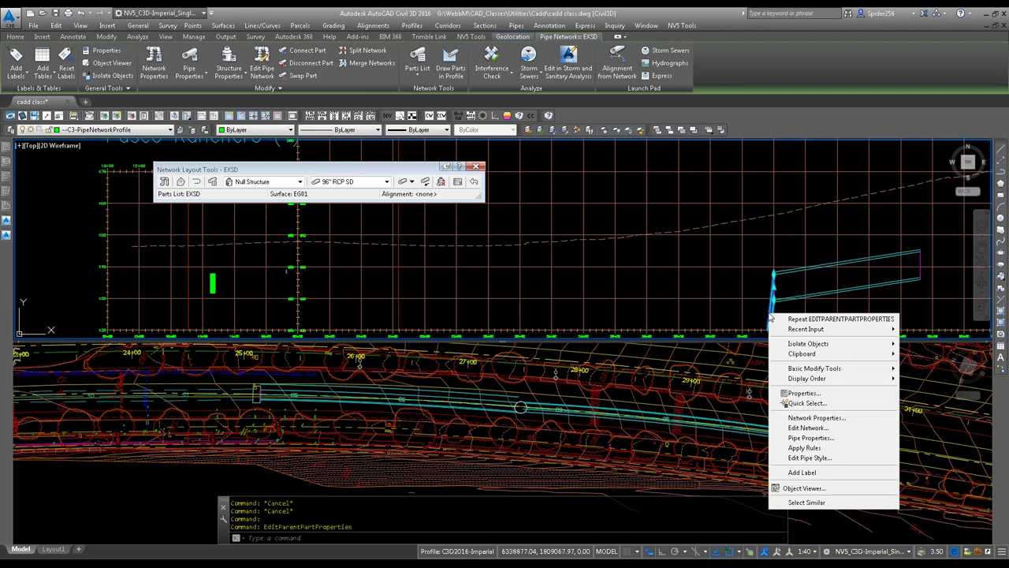
click(809, 438)
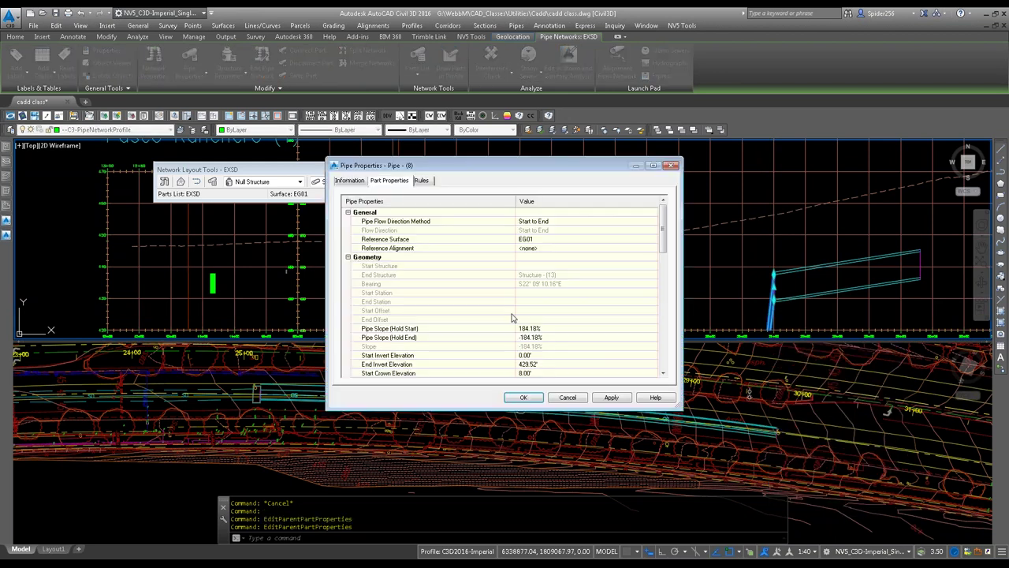
click(544, 356)
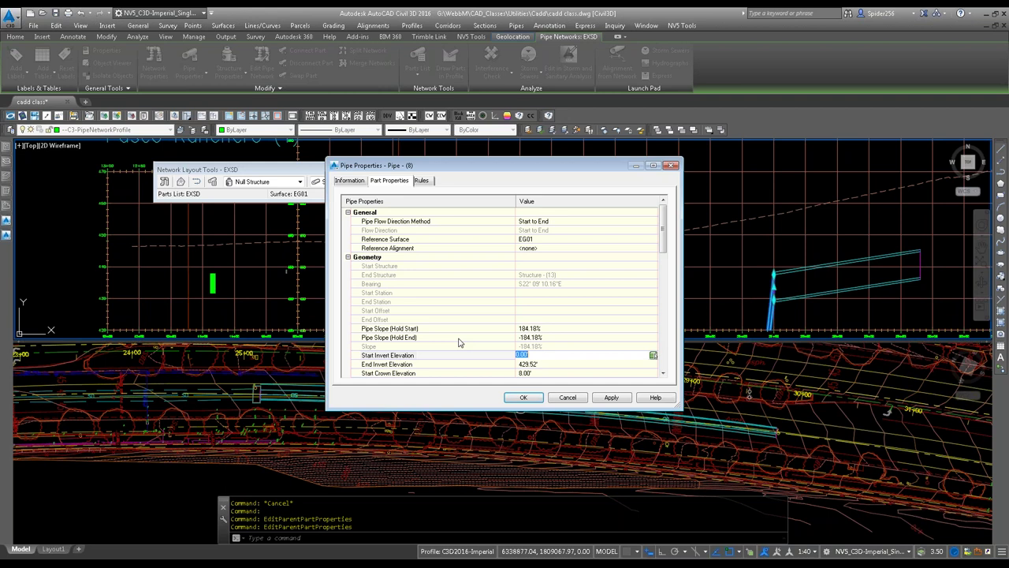
click(552, 338)
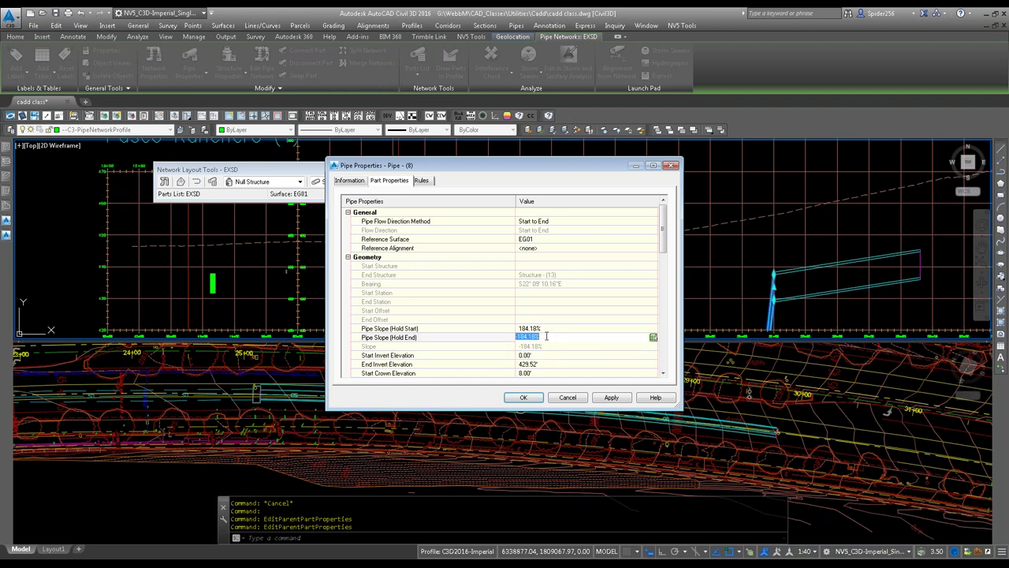
key(BackSpace)
text(-5)
key(Return)
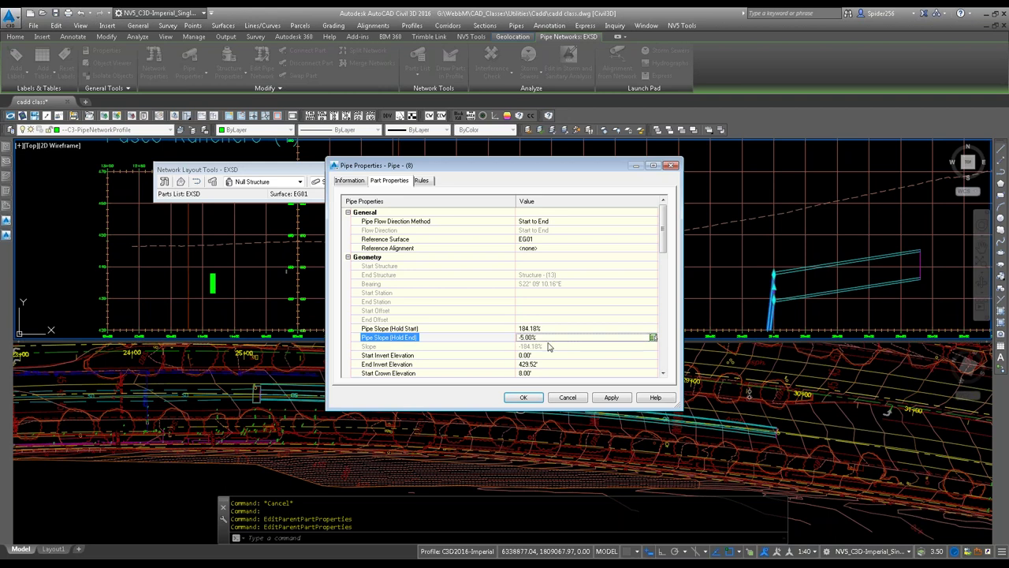
click(612, 398)
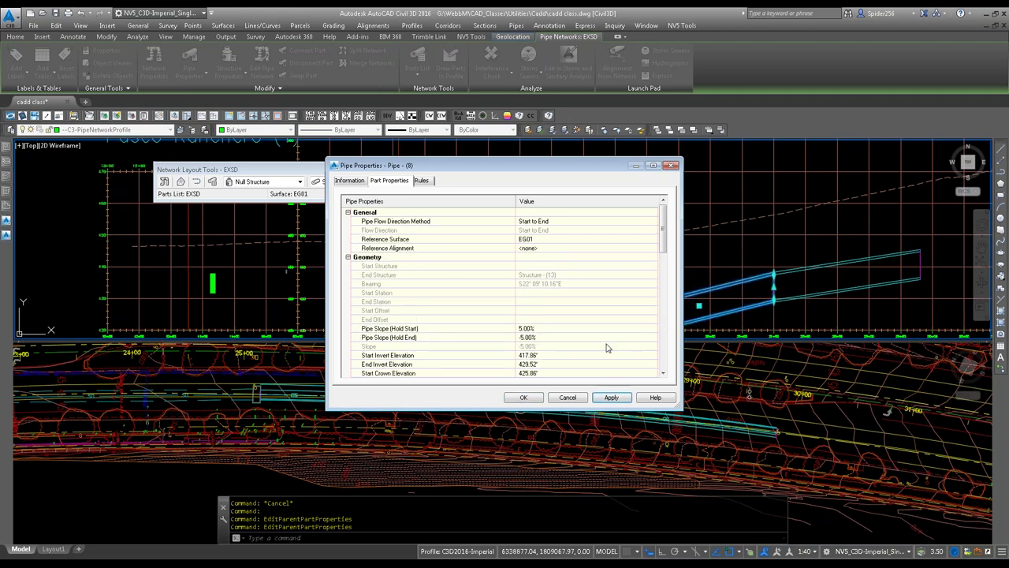
click(538, 401)
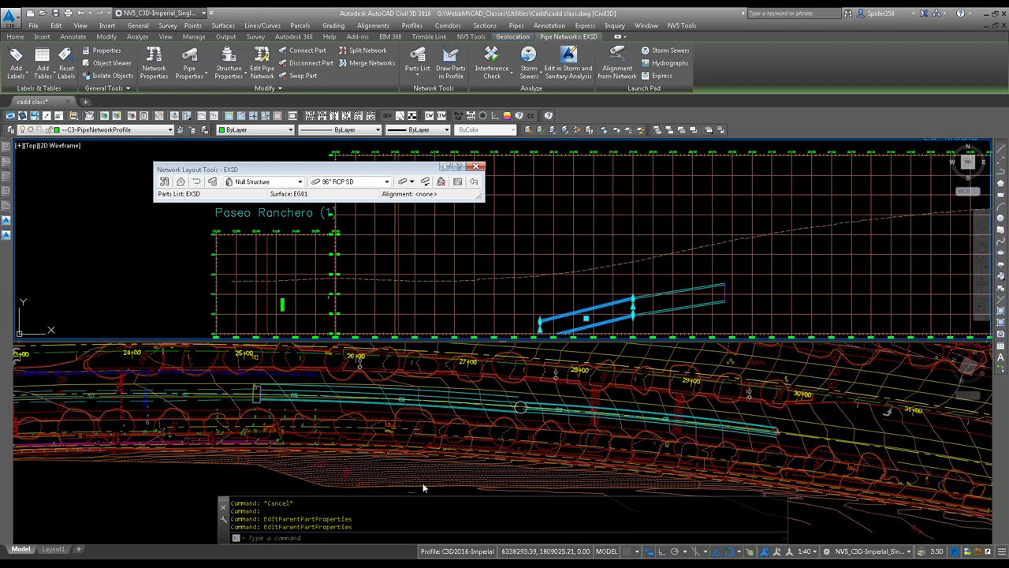
Step: Insert the existing catch basin block EXSDCB-SDRSD_D-02_TypeB_PLAN from the tool palettes beside the surveyed catch basin outline in plan
scroll(398, 335, up, 2)
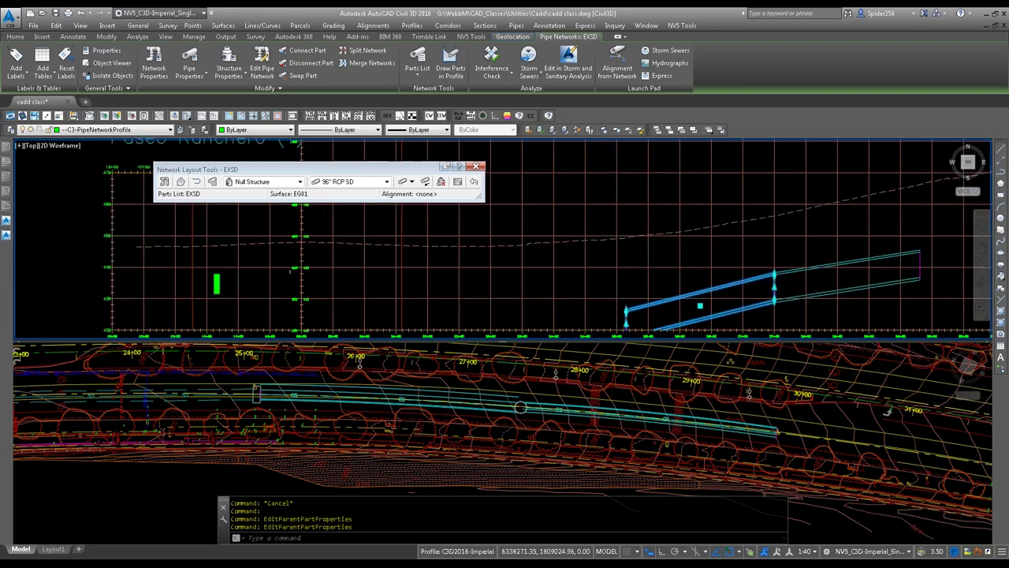
scroll(394, 331, up, 2)
scroll(389, 428, up, 8)
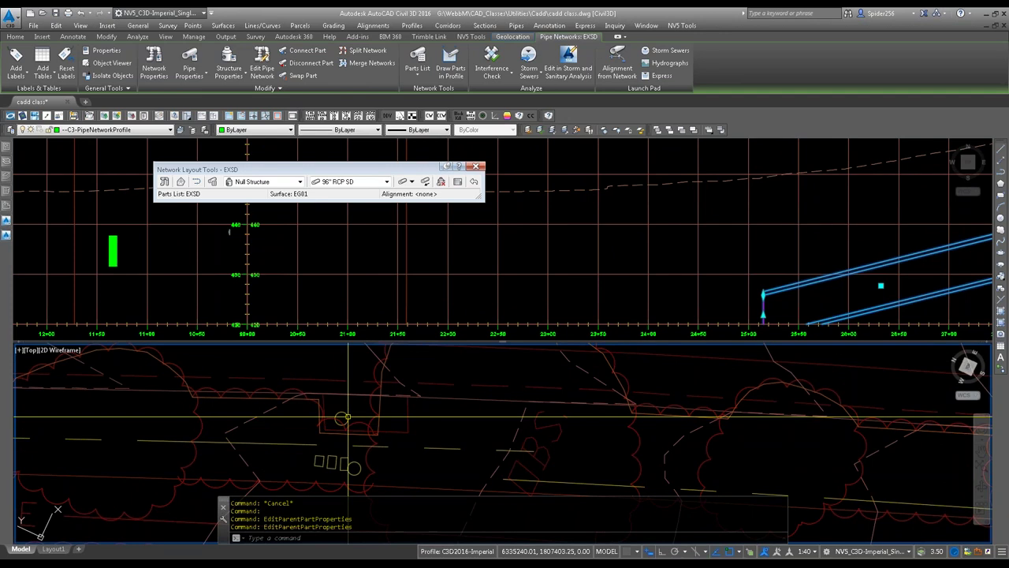
mouse_move(347, 417)
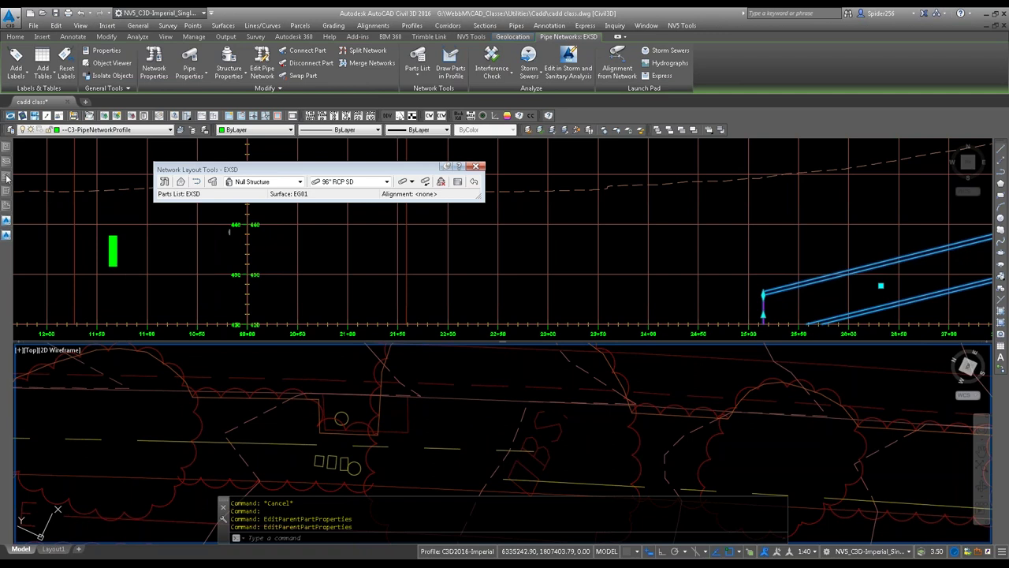
mouse_move(8, 177)
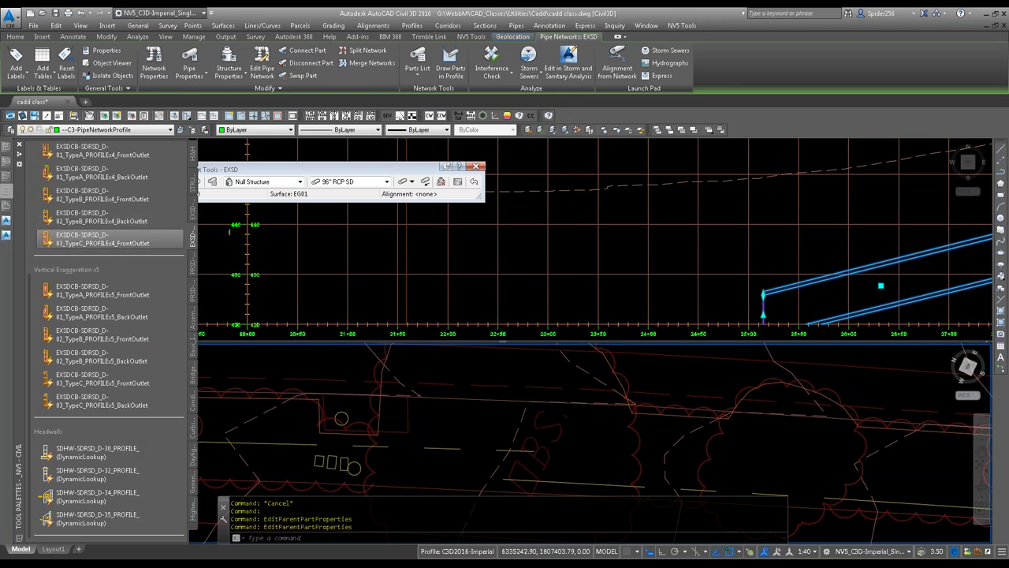
click(192, 214)
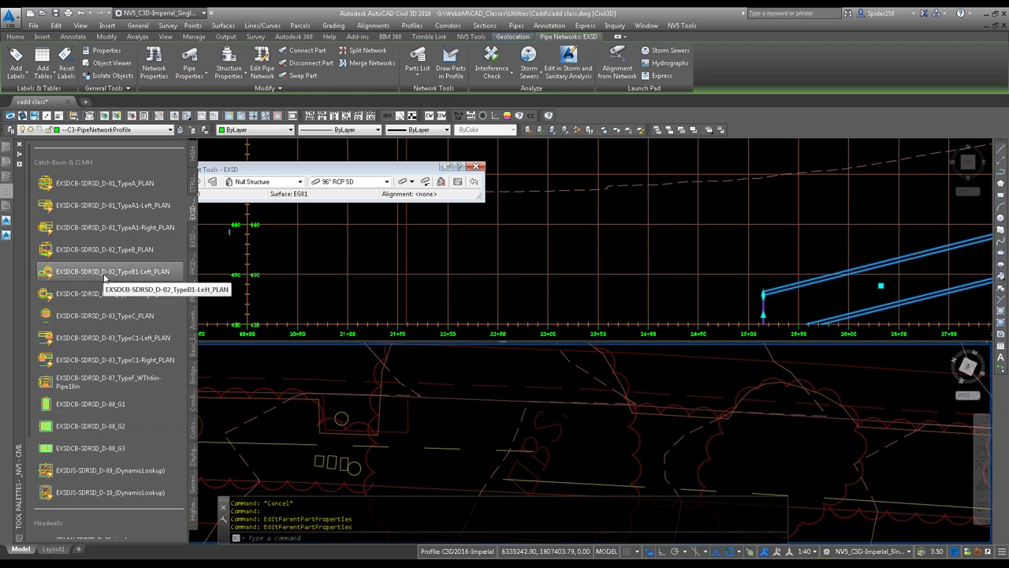
click(105, 278)
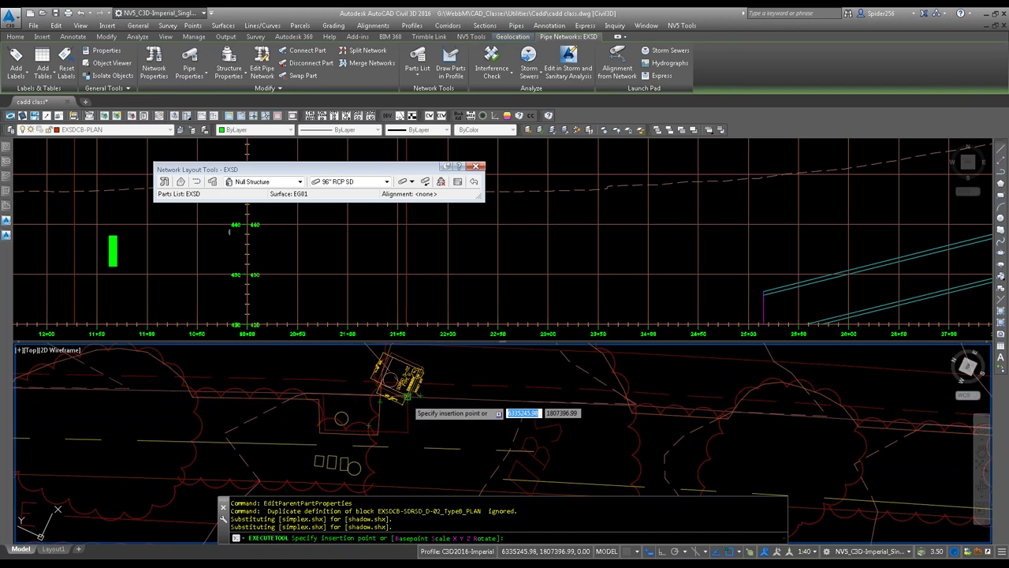
click(407, 397)
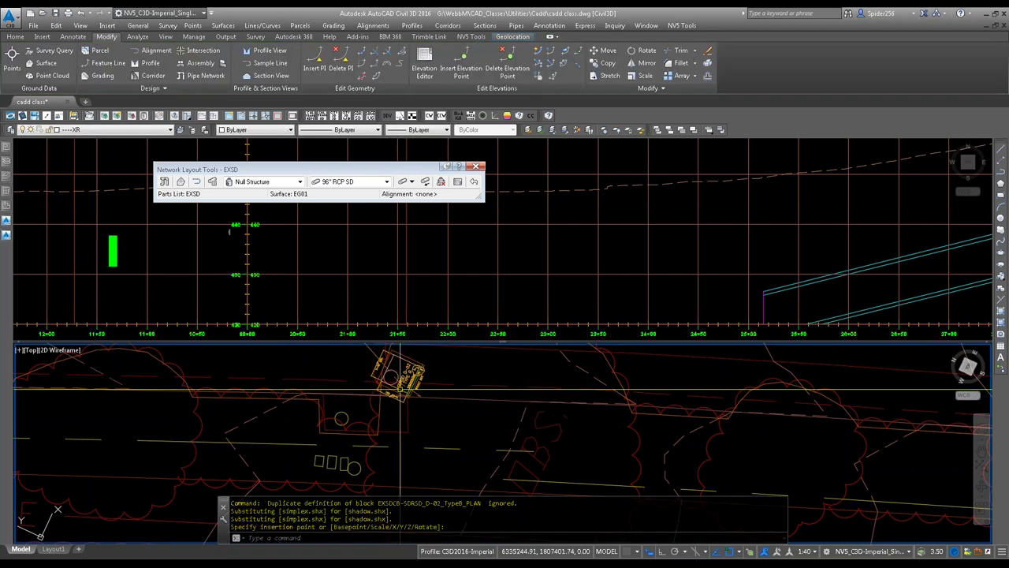
Step: Rotate the inserted existing catch basin block about its corner to align it with the surveyed catch basin outline
click(418, 383)
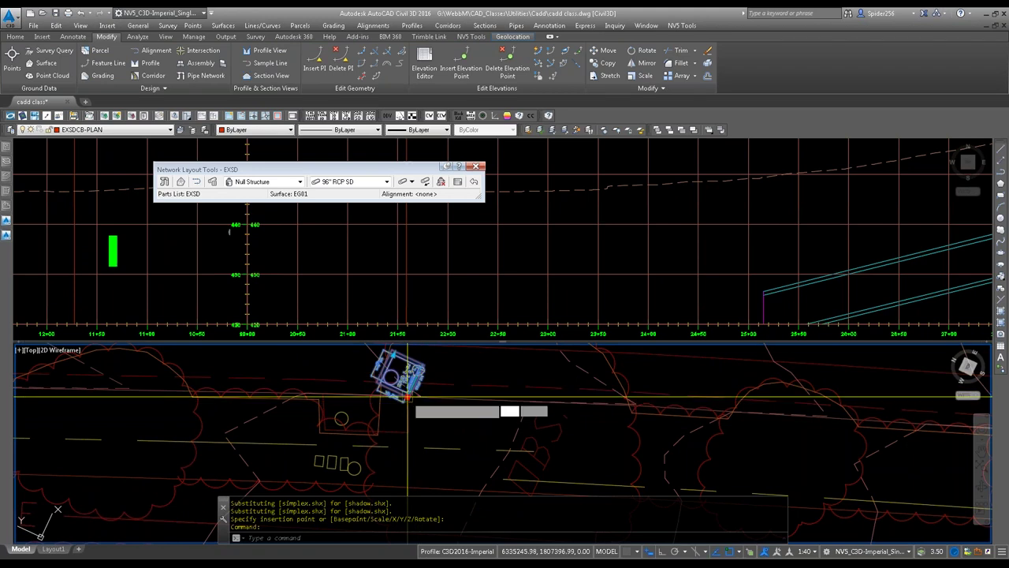
click(407, 397)
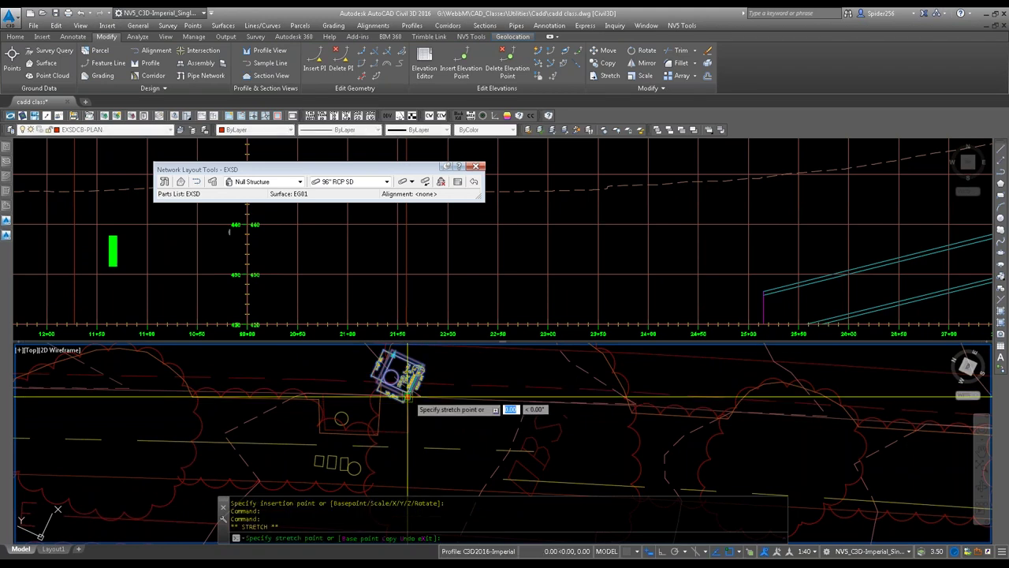
right_click(407, 396)
click(449, 283)
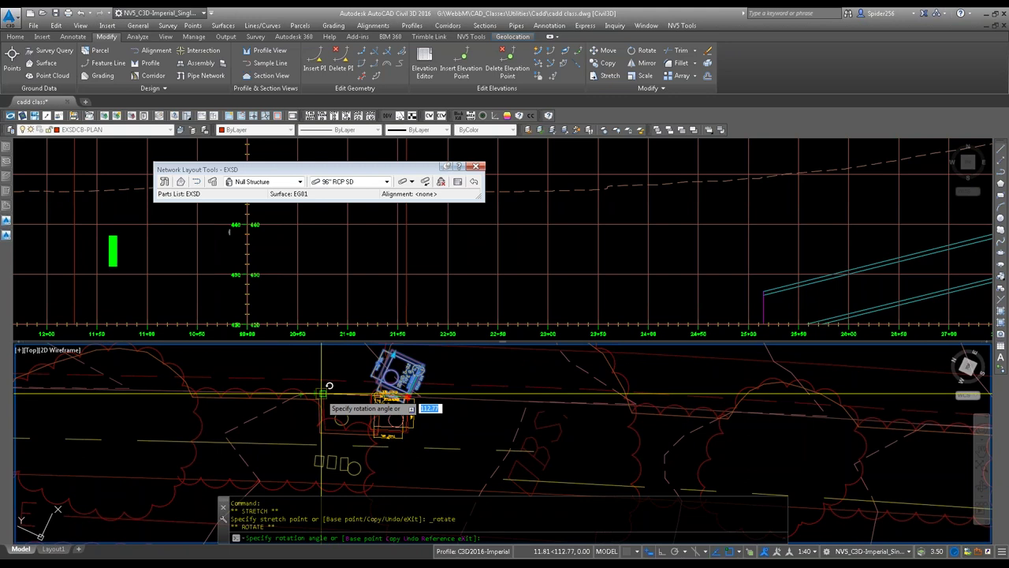
click(376, 410)
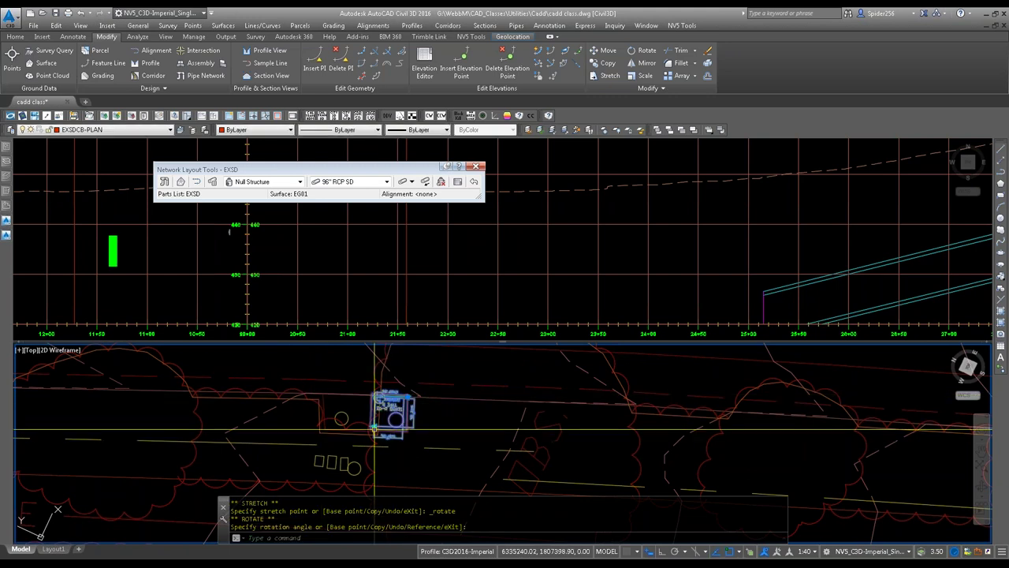
Step: Stretch the catch basin block lengthwise to the far end of the surveyed catch basin outline
click(374, 426)
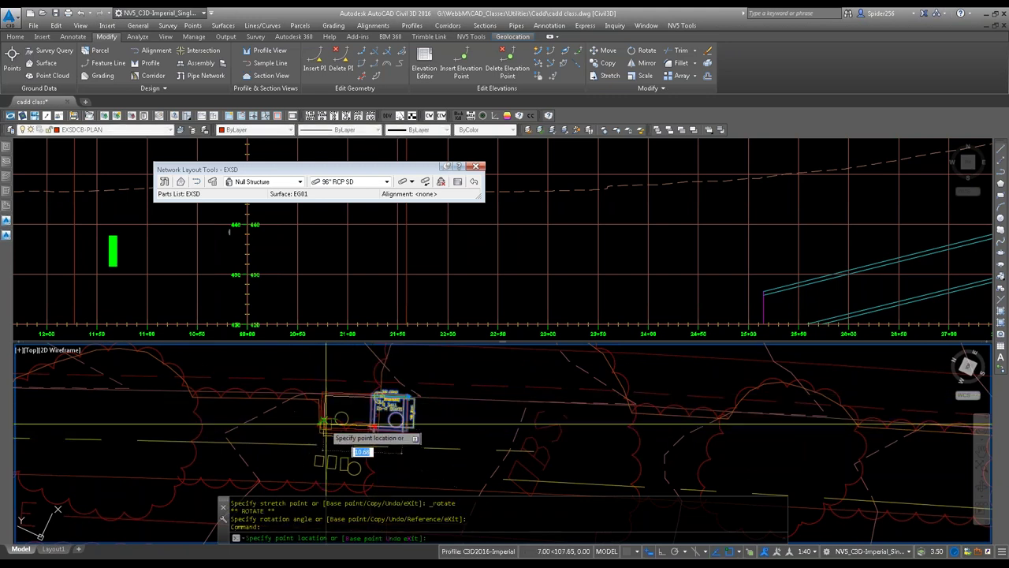
click(322, 424)
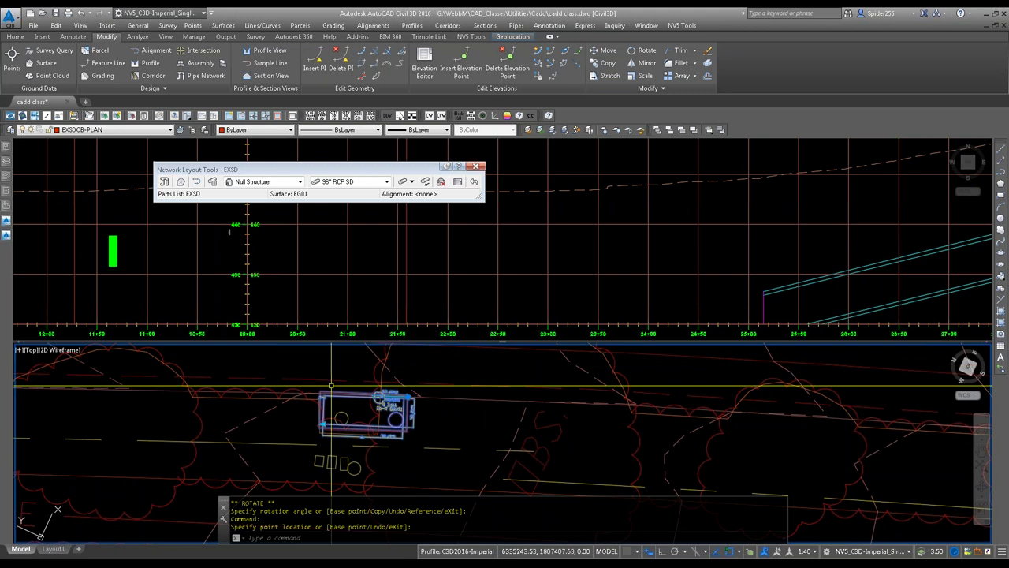
scroll(403, 417, up, 6)
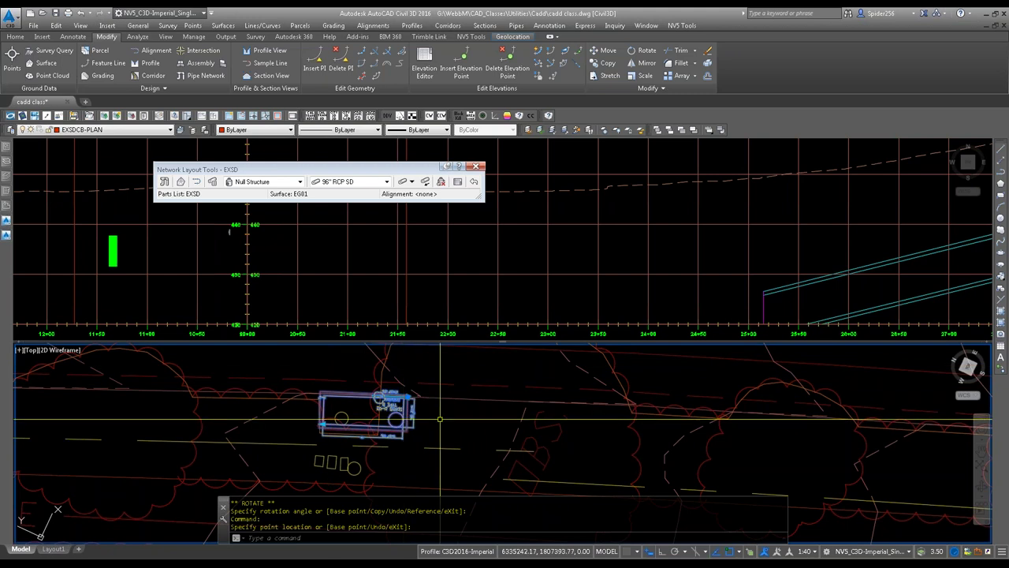
scroll(443, 417, down, 8)
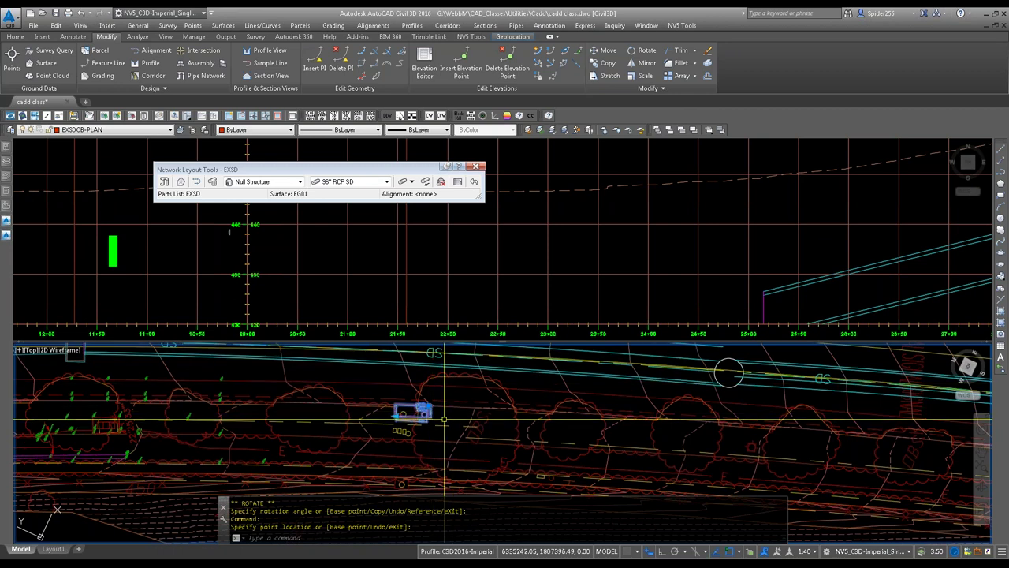
Step: Browse the _NV5 - Gas and _NV5 - TD tool palette groups for their available utility blocks
mouse_move(6, 193)
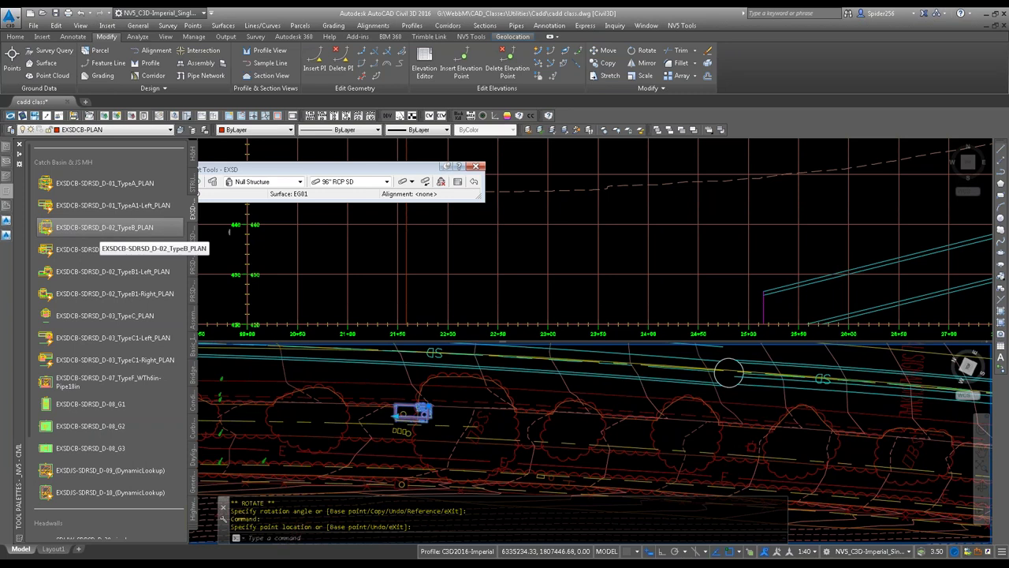
click(19, 163)
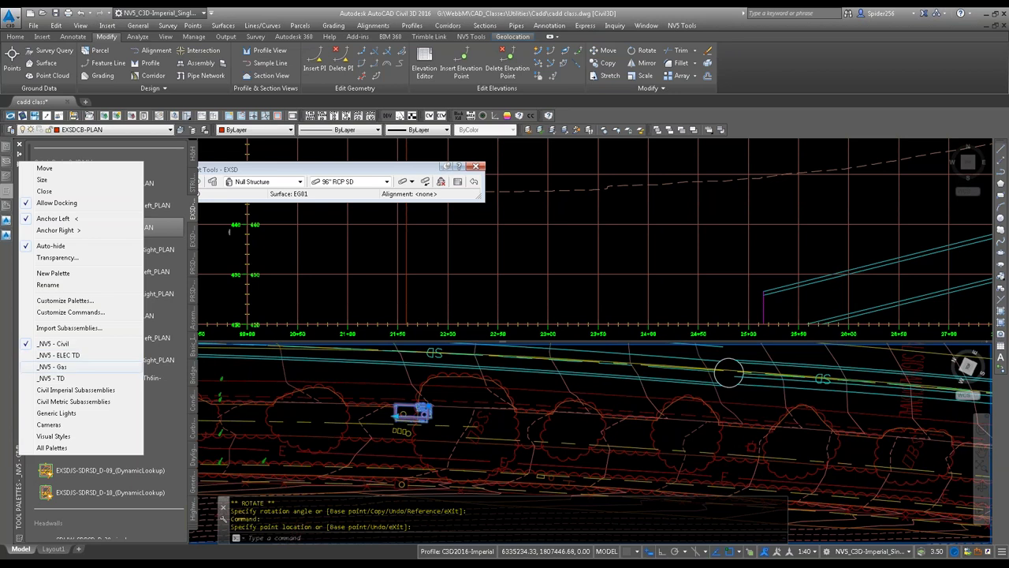
click(51, 367)
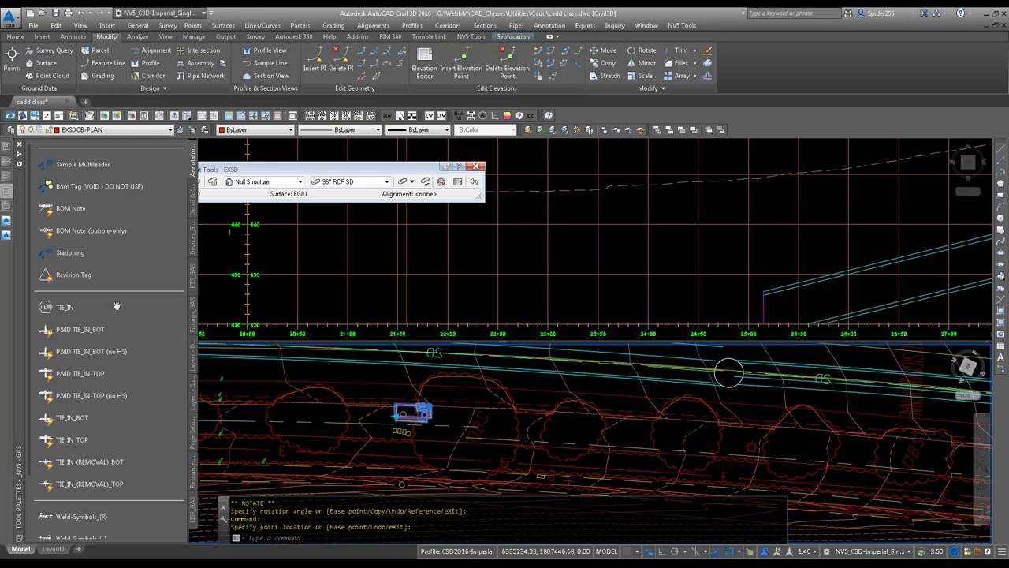
click(20, 164)
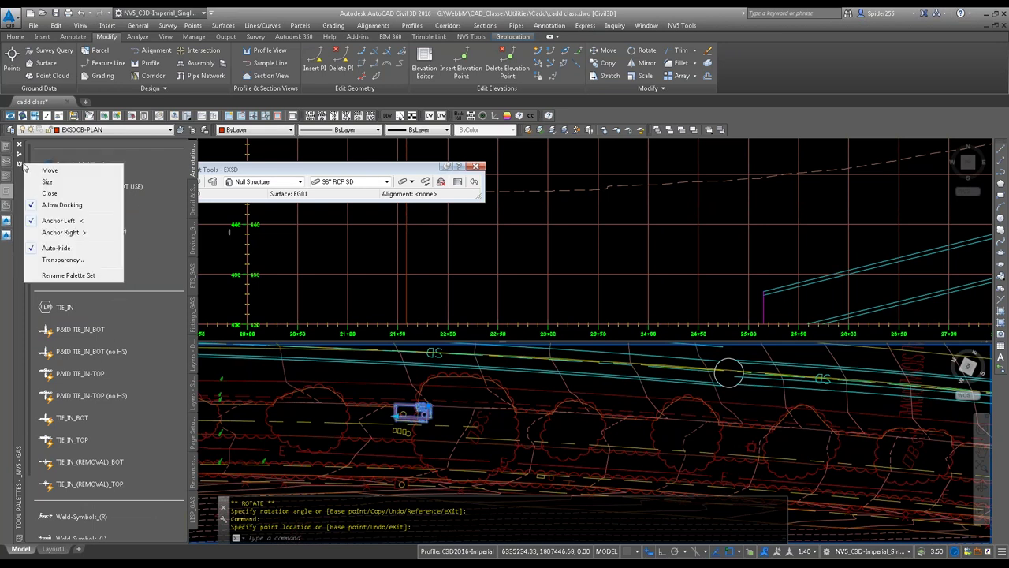
click(20, 164)
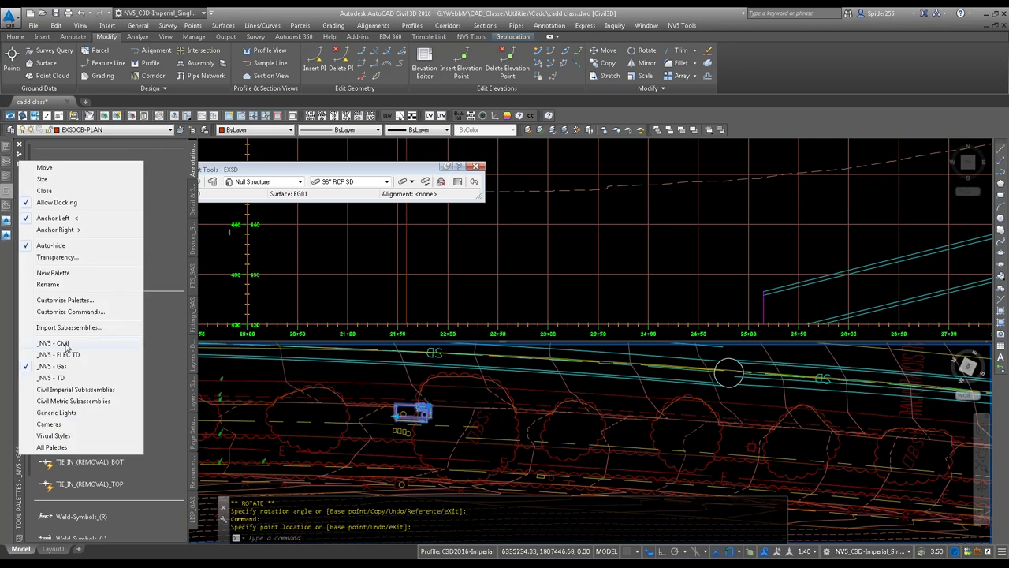
click(52, 378)
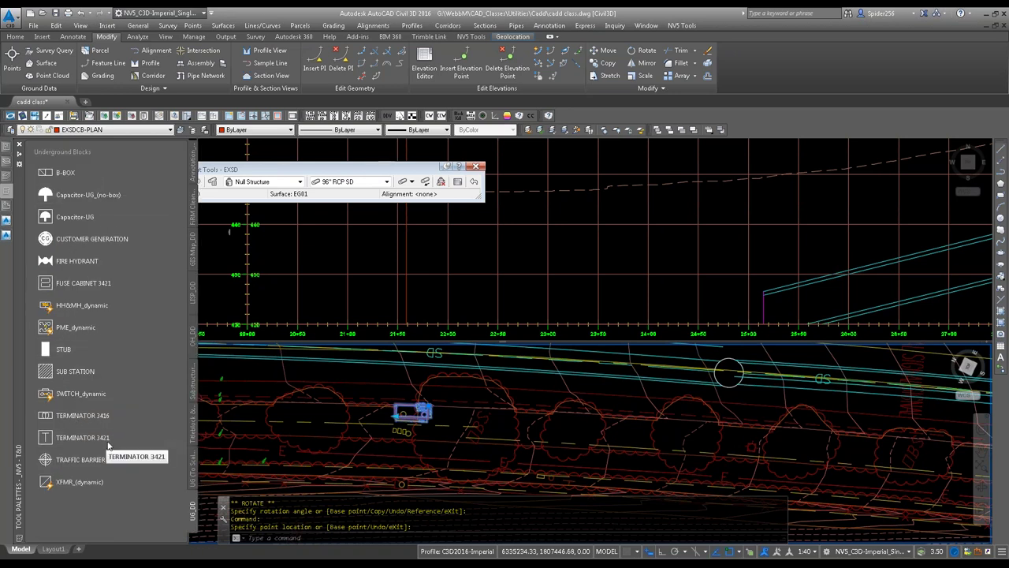
drag(109, 447, 97, 430)
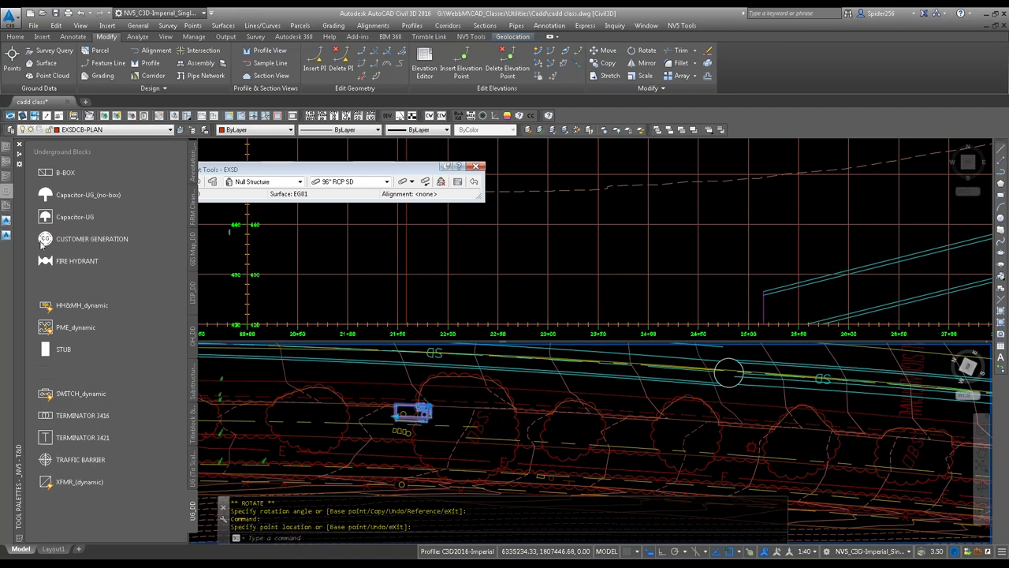
click(8, 219)
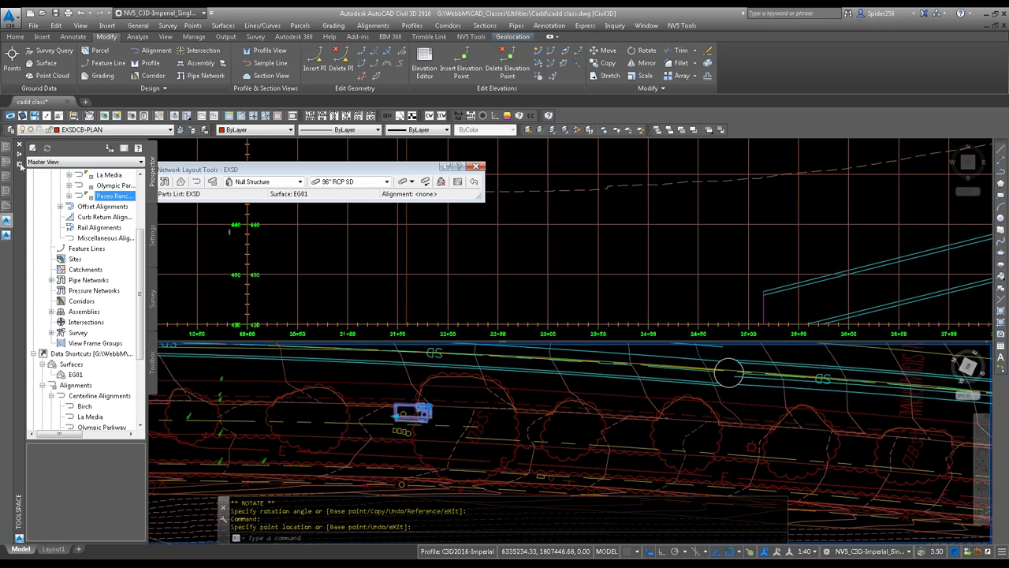
click(20, 163)
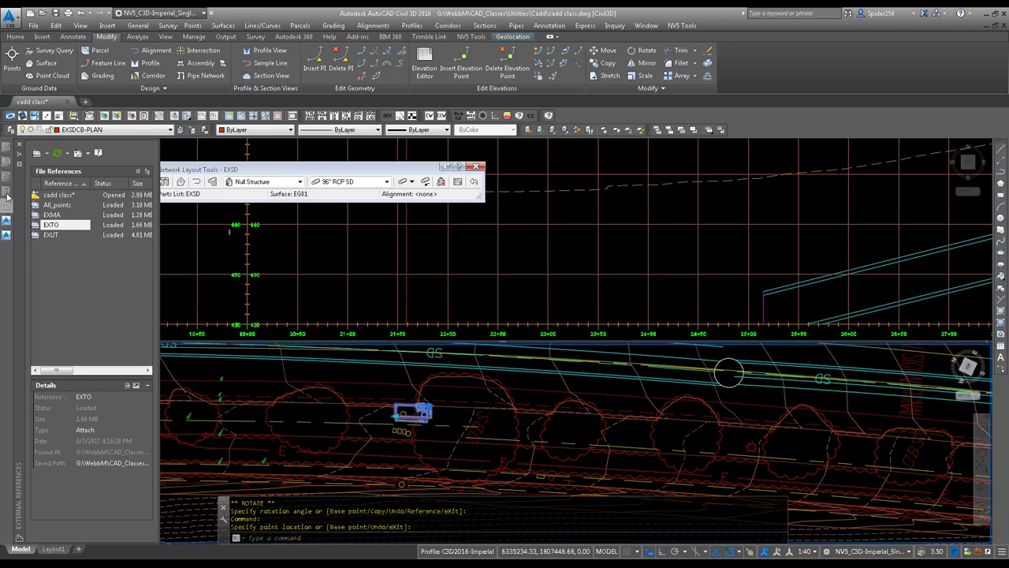
mouse_move(10, 197)
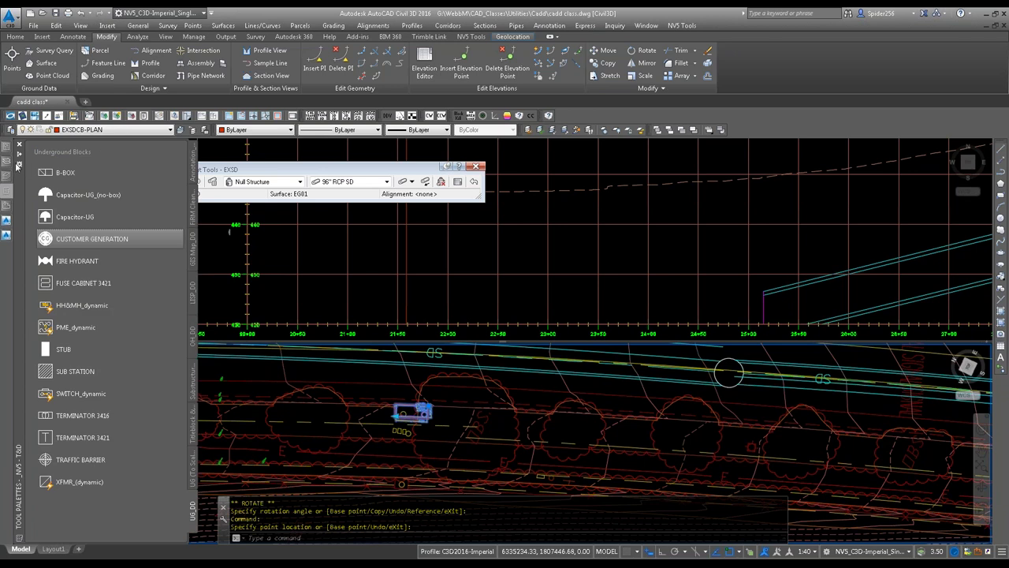
Step: Switch to the _NV5 - ELEC TD tool palette group and review its trench section, PREC transmission and PREC distribution blocks
click(20, 164)
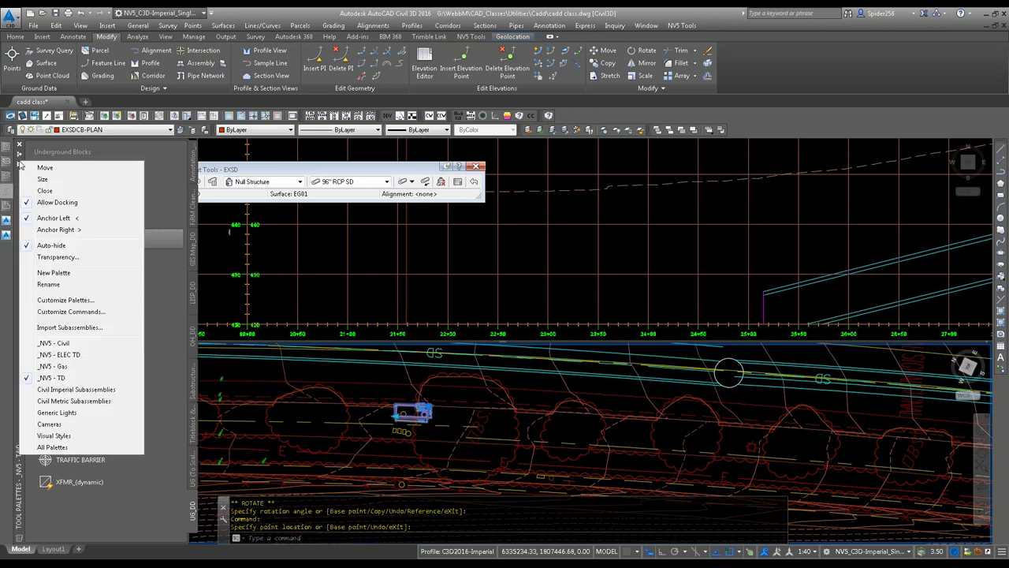
click(64, 354)
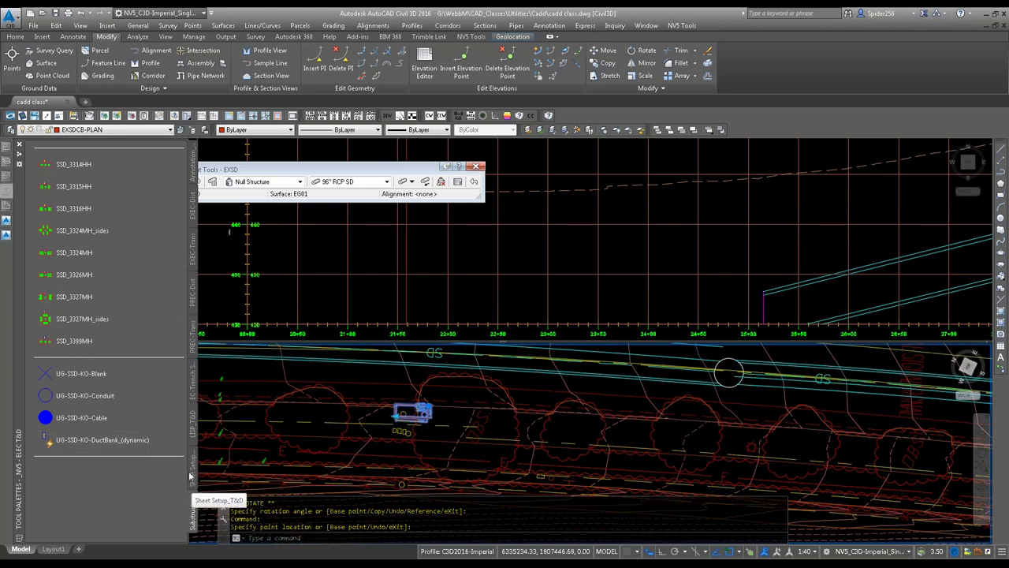
click(194, 380)
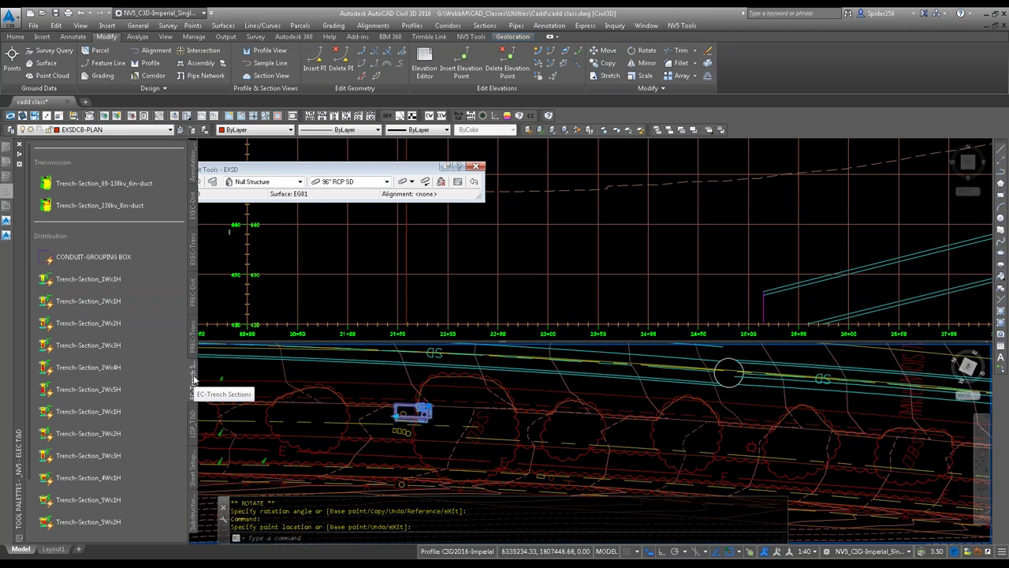
click(193, 341)
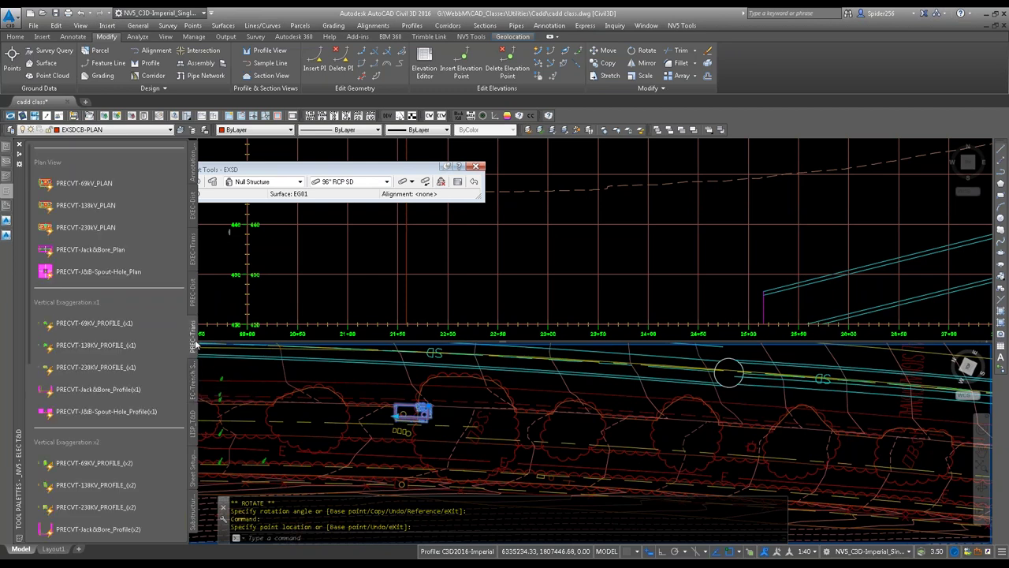
click(197, 296)
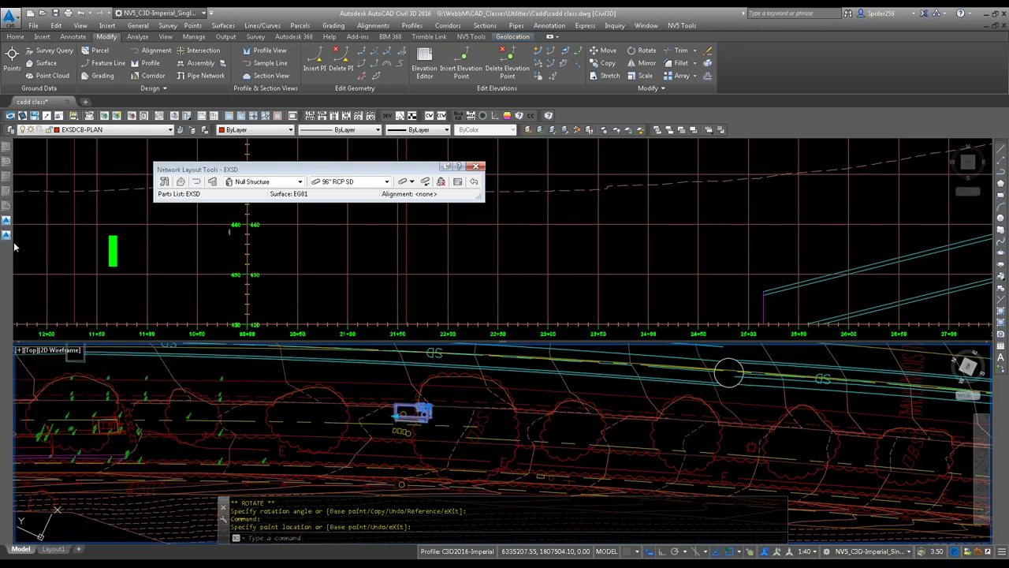
Step: Examine the plan blocks and the vertically exaggerated profile blocks in the existing electrical distribution palette
mouse_move(9, 193)
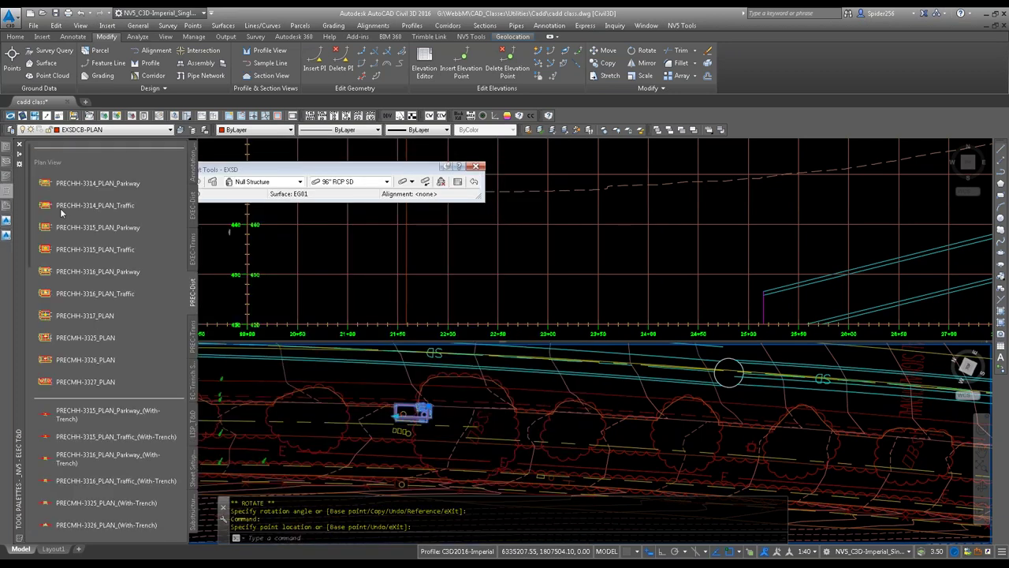
click(192, 213)
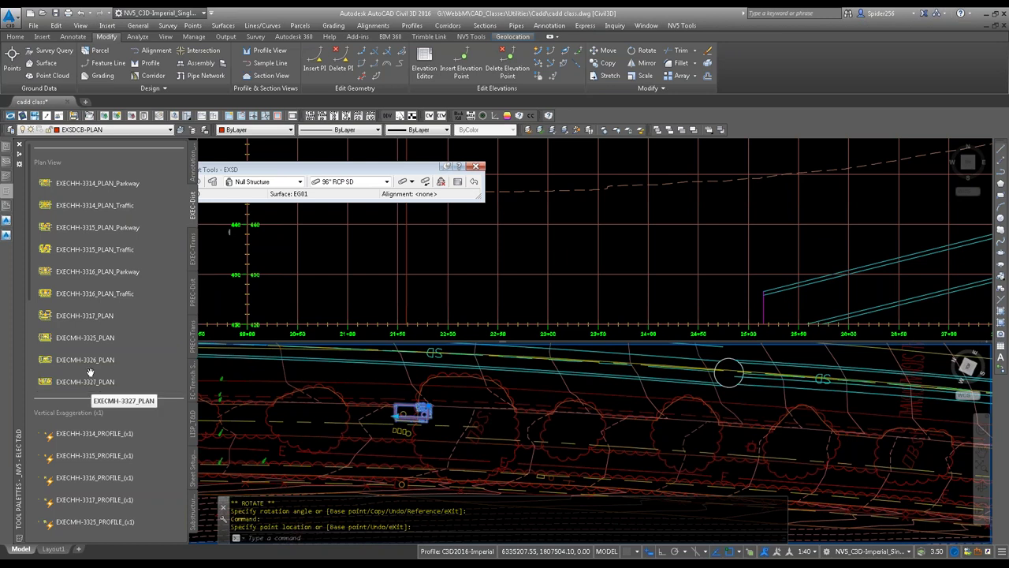
scroll(126, 426, down, 5)
scroll(126, 425, down, 5)
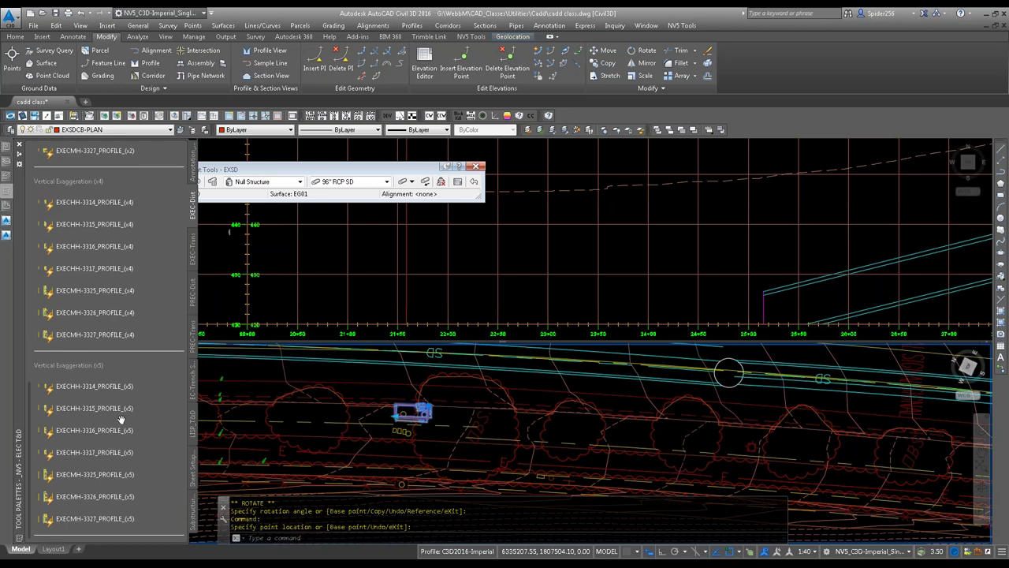
scroll(94, 410, up, 3)
scroll(93, 394, up, 6)
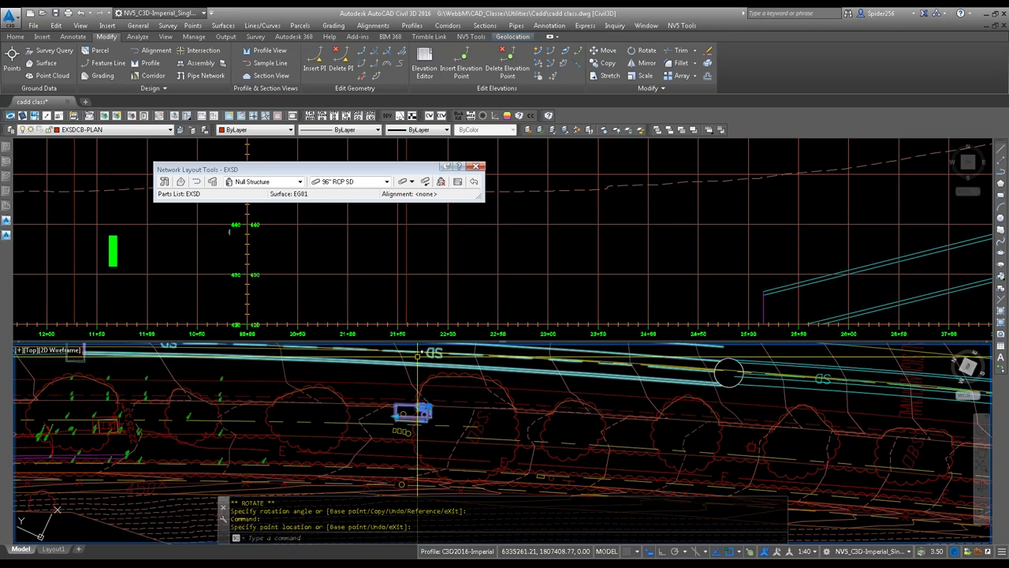
mouse_move(419, 358)
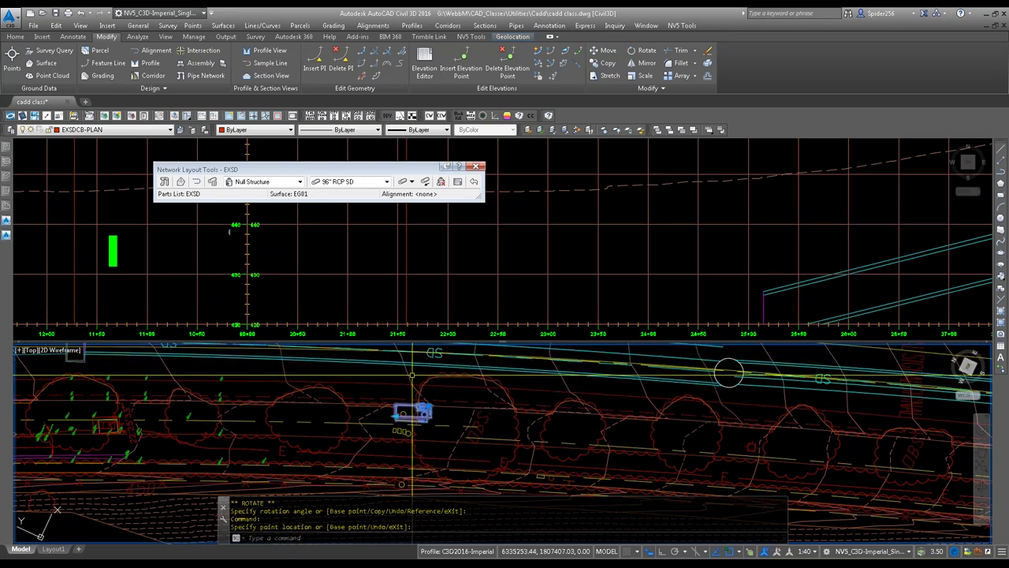
mouse_move(411, 375)
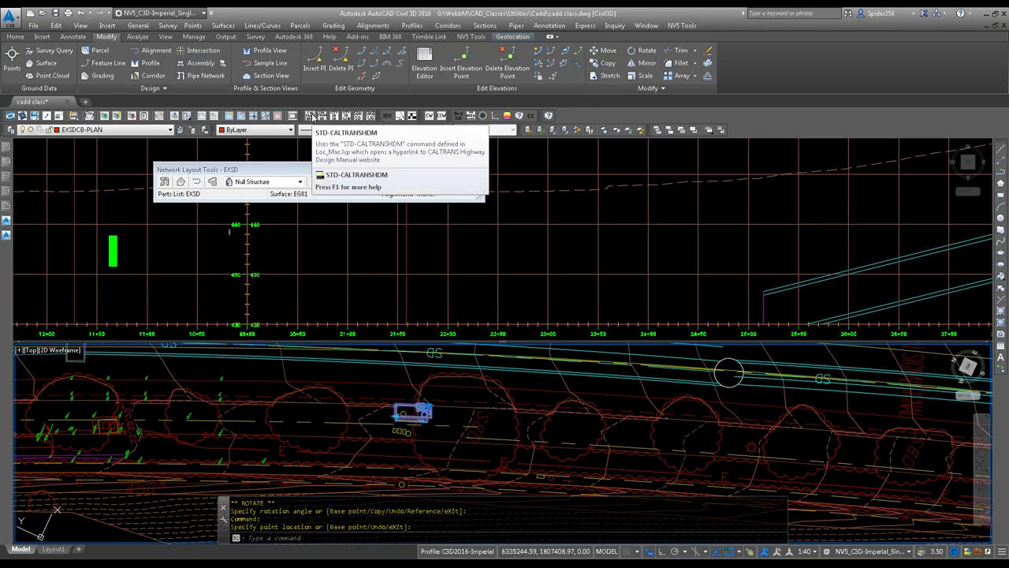
Step: Try to open the design standards websites with the STD-CALTRANSHDM, STD-CALTRANSSD, STD-CSDWB and STD-SDGEUG commands
click(312, 117)
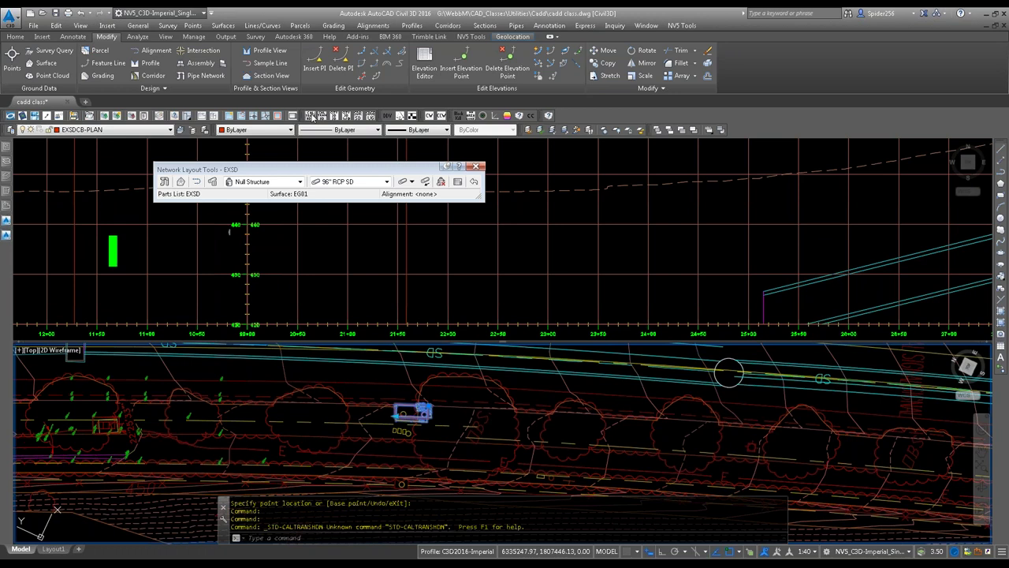
click(323, 117)
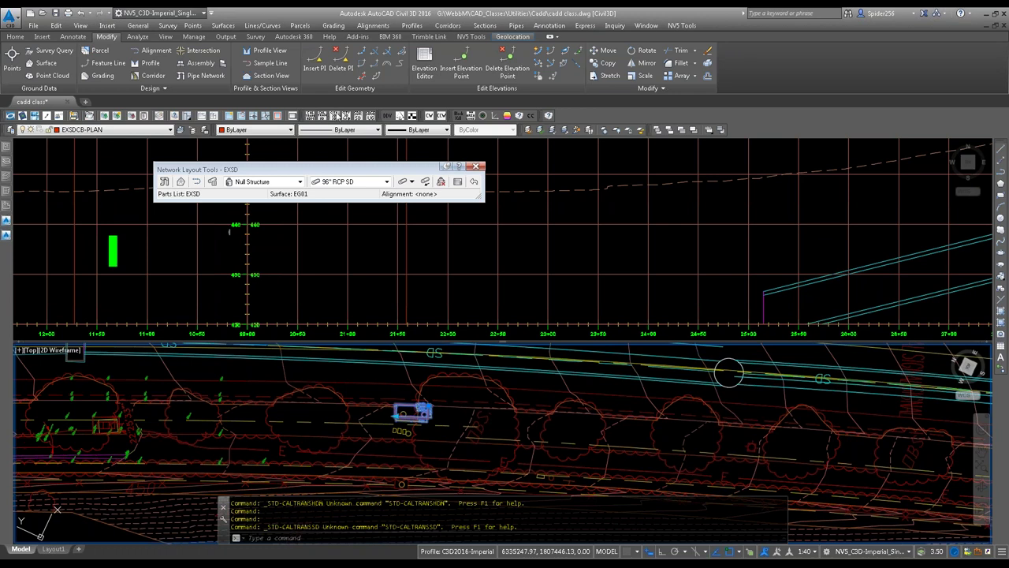
click(347, 117)
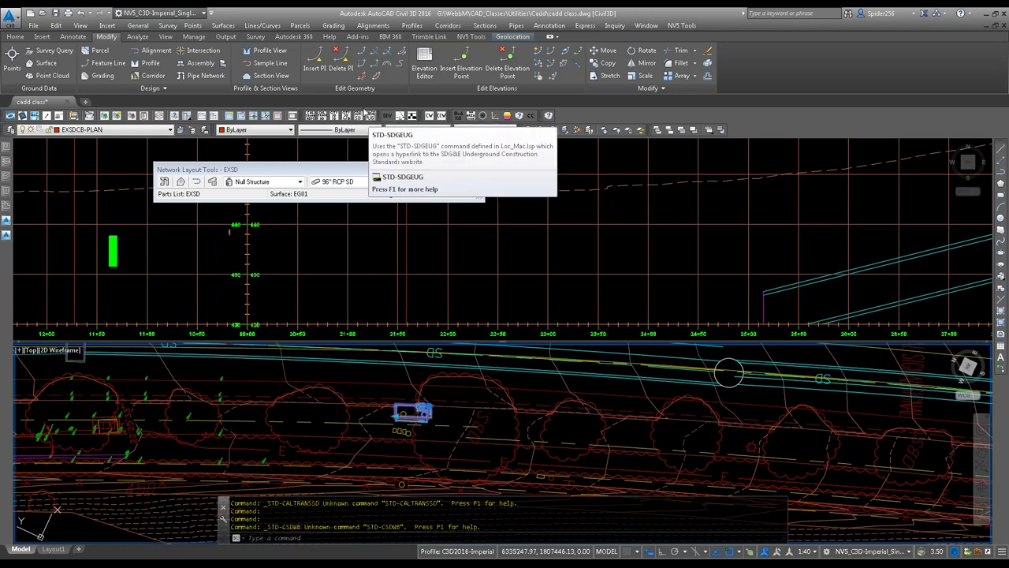
click(368, 115)
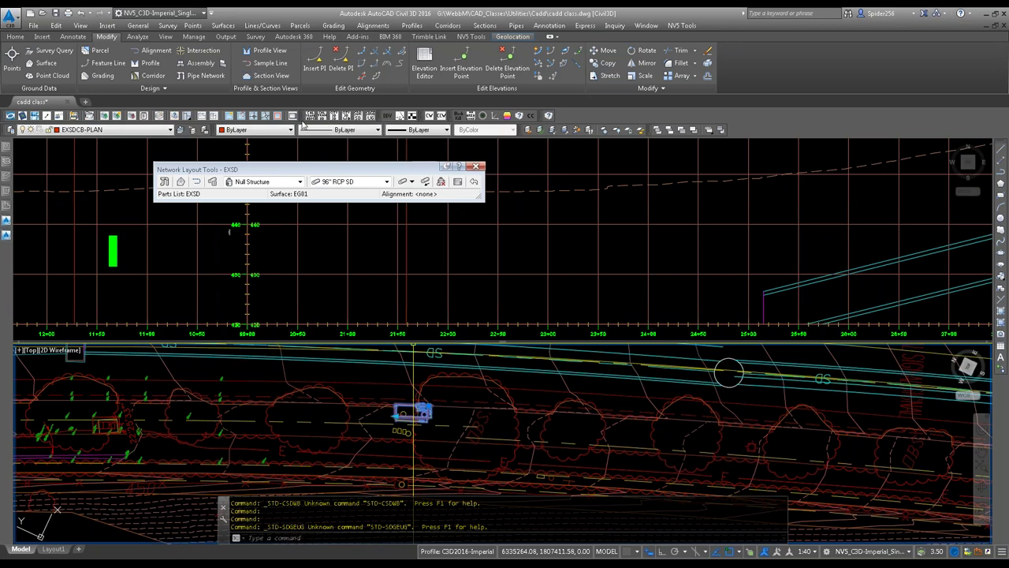
Step: Review the available AutoCAD toolbars and hide the Survey tab from the ribbon
right_click(588, 117)
mouse_move(651, 120)
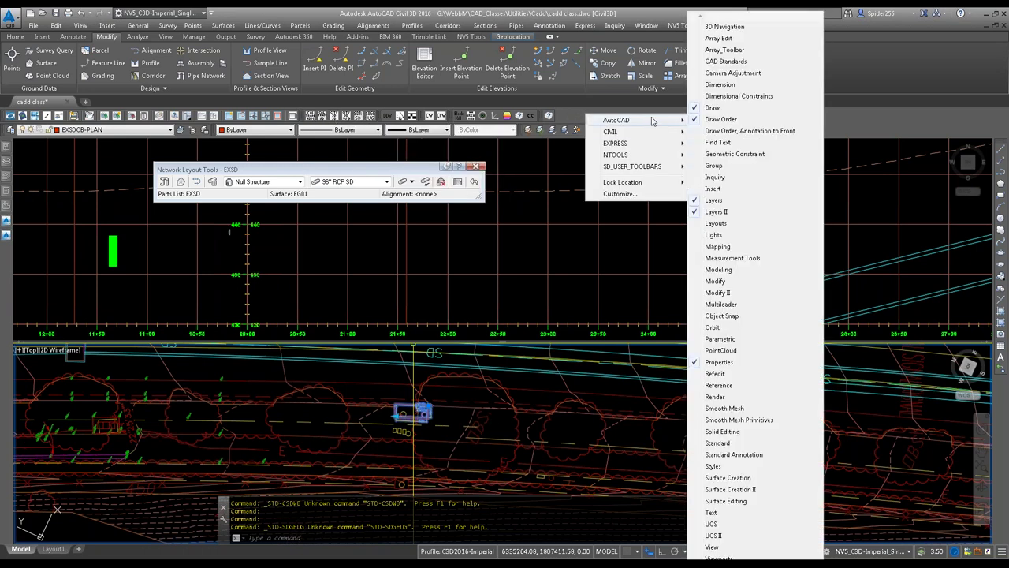
mouse_move(643, 155)
click(867, 64)
right_click(868, 65)
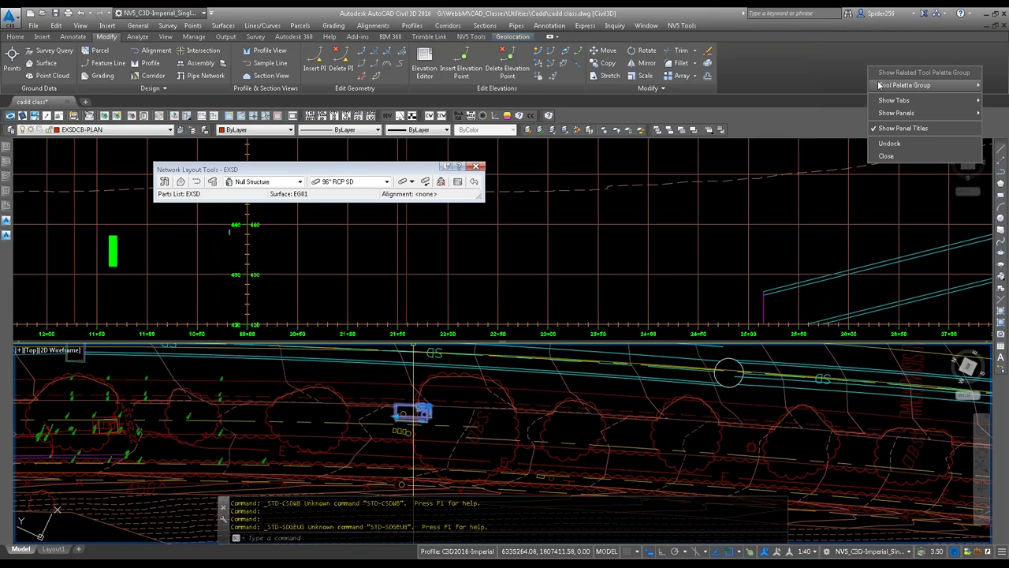
mouse_move(899, 103)
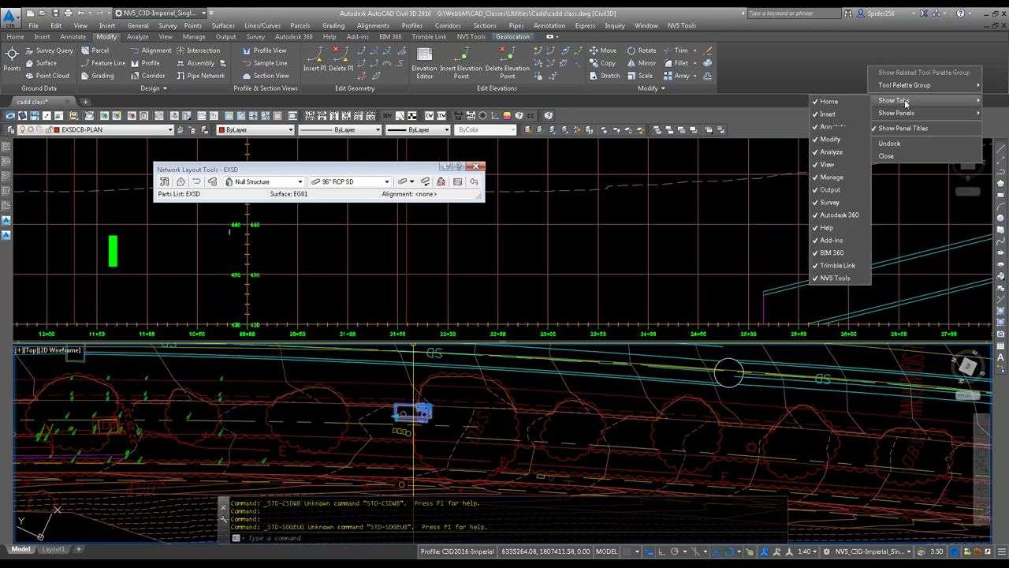
click(829, 202)
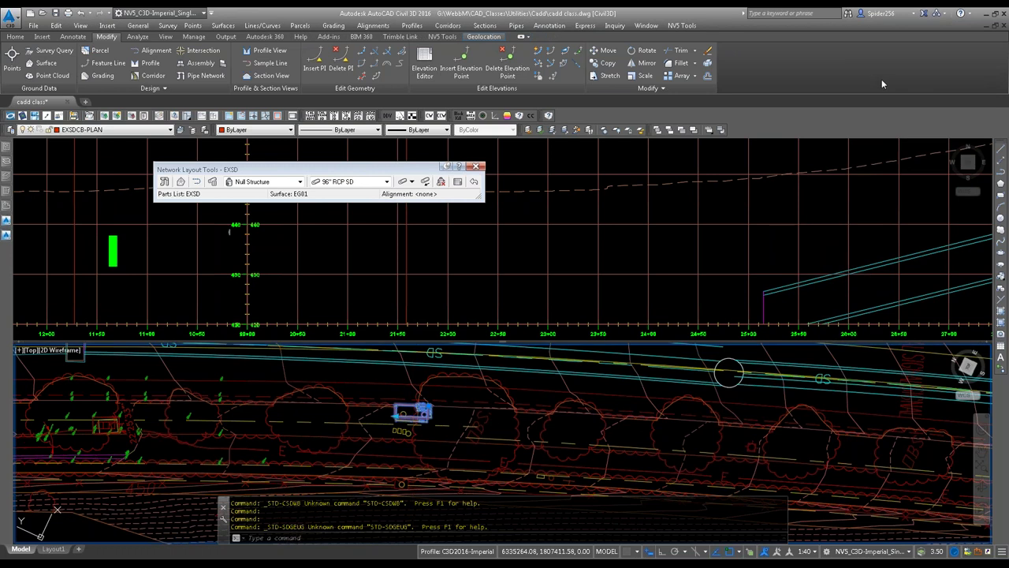